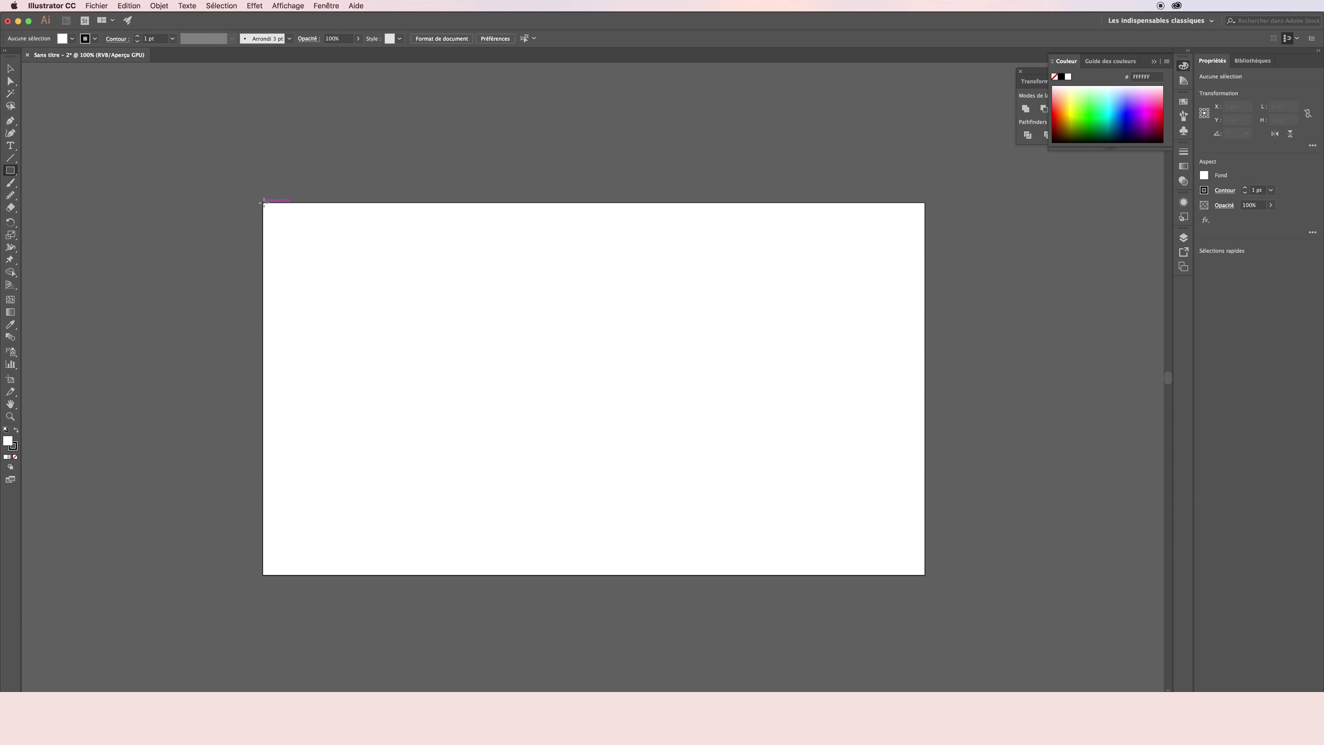
Cover the whole 1280×720 px artboard with a bright cyan rectangle
{"action": "left_click_drag", "start_coordinate": [263, 203], "coordinate": [925, 575]}
{"action": "left_click", "coordinate": [1121, 96]}
{"action": "left_click_drag", "start_coordinate": [1120, 96], "coordinate": [1115, 105]}
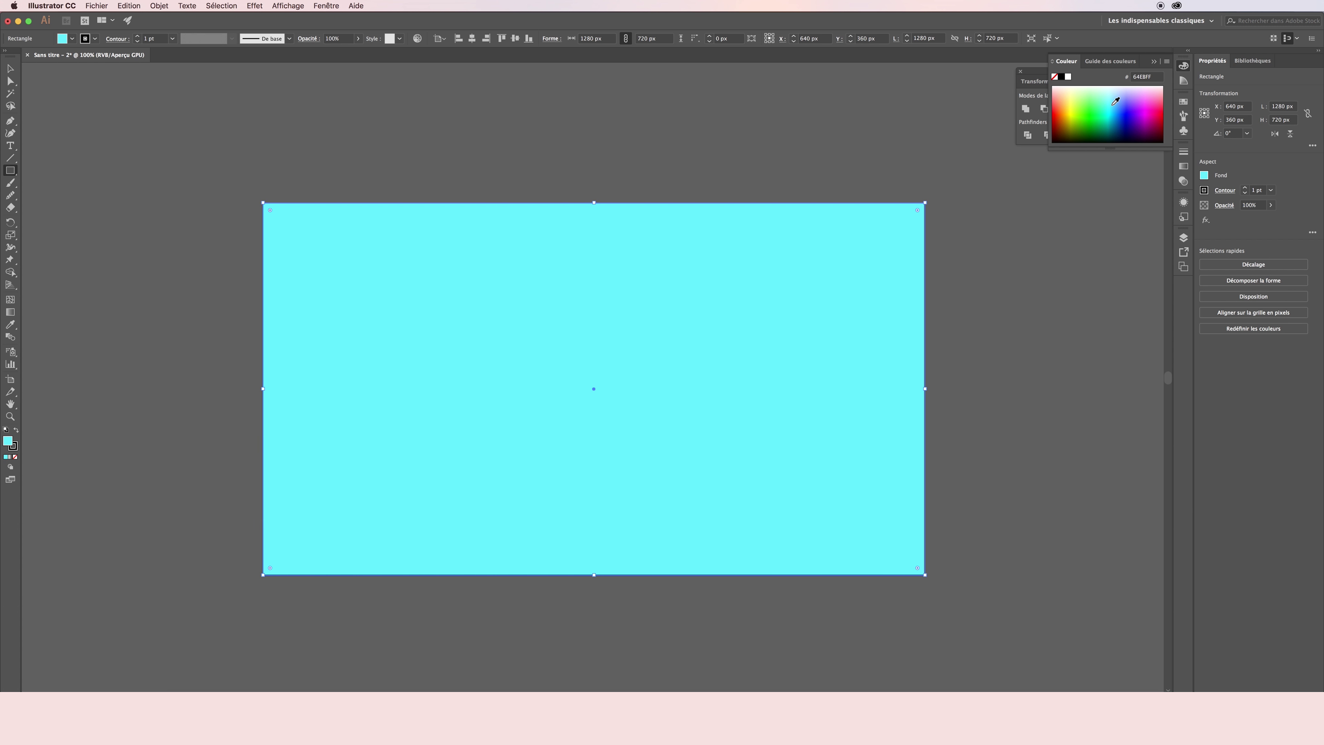
{"action": "left_click", "coordinate": [203, 105]}
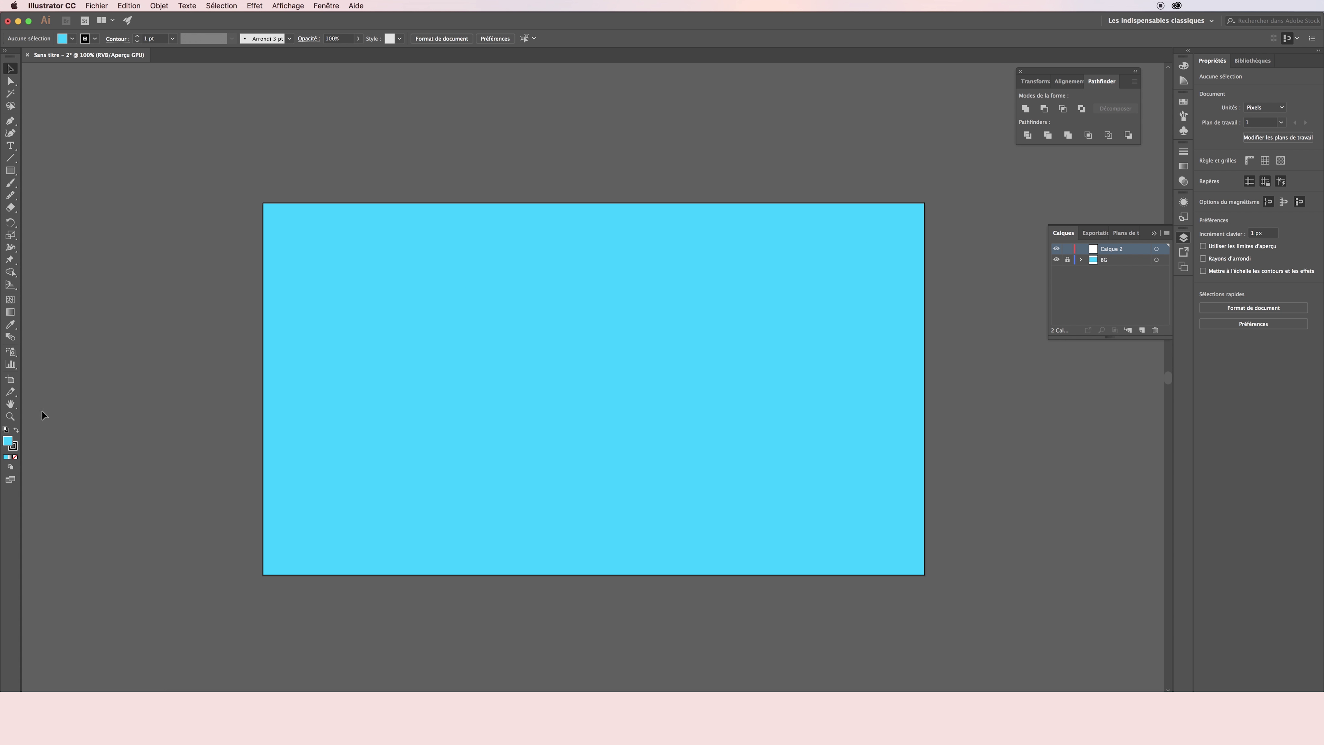
{"action": "left_click", "coordinate": [606, 370]}
{"action": "scroll", "coordinate": [600, 367], "scroll_direction": "right", "scroll_amount": 3}
Draw a 294×390 px rectangle with no fill and a 2 pt outline
{"action": "key", "text": "m"}
{"action": "left_click_drag", "start_coordinate": [328, 216], "coordinate": [557, 518]}
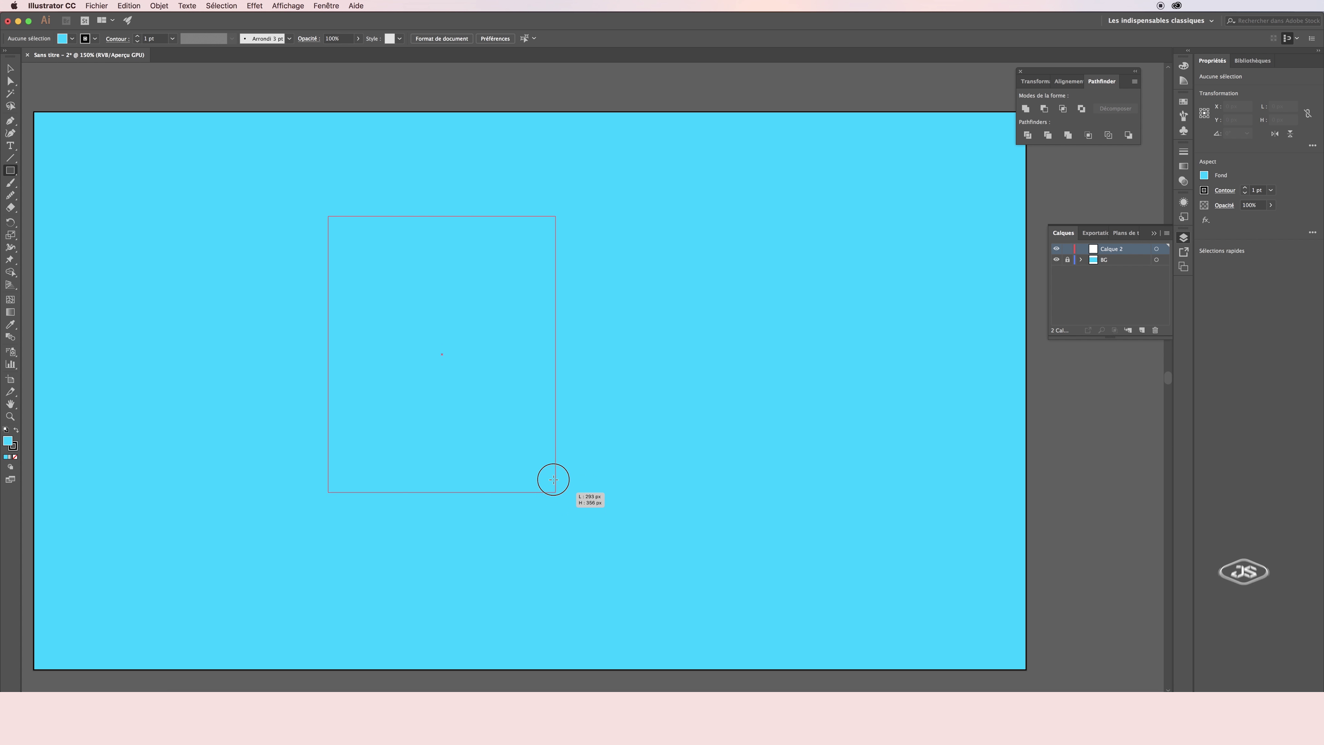
{"action": "left_click", "coordinate": [1183, 167]}
{"action": "left_click", "coordinate": [15, 457]}
{"action": "left_click", "coordinate": [1183, 151]}
{"action": "left_click", "coordinate": [1118, 163]}
{"action": "left_click", "coordinate": [1132, 219]}
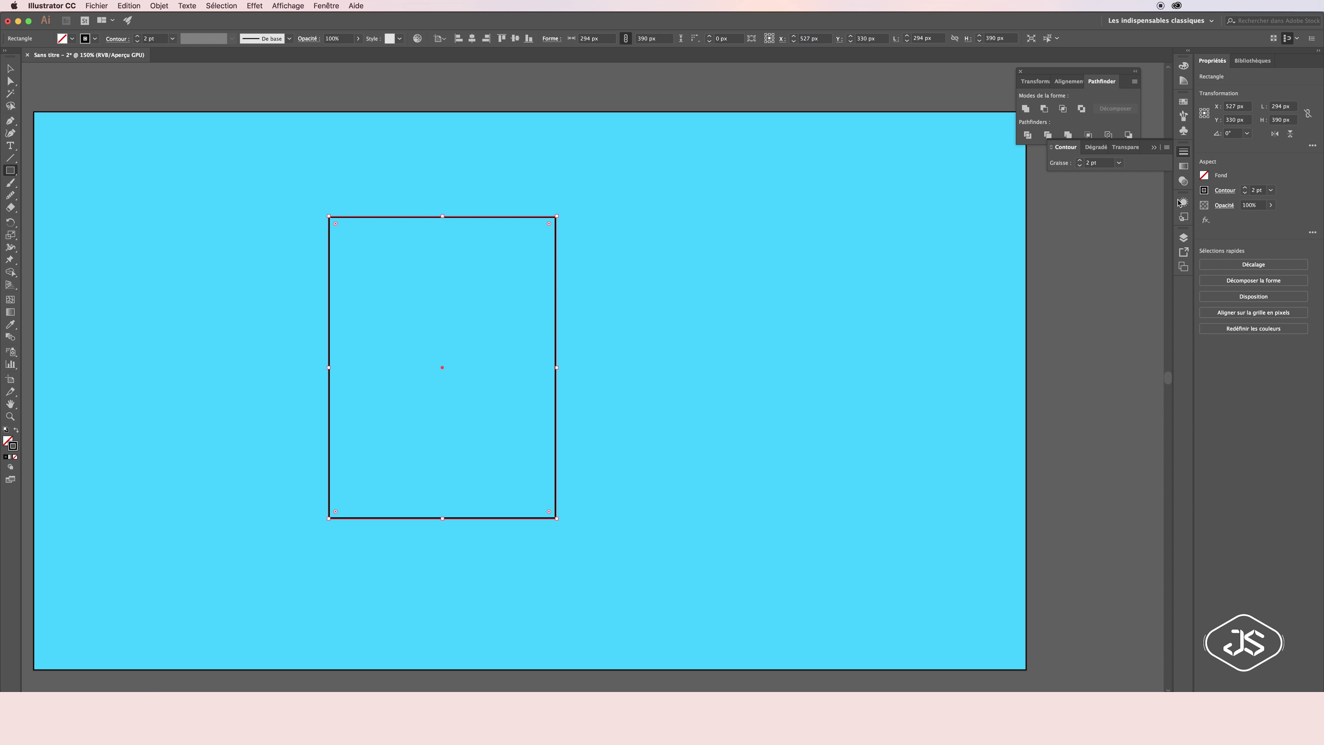
Apply a radial gradient to the frame's outline and lighten its stops
{"action": "left_click", "coordinate": [1183, 165]}
{"action": "left_click", "coordinate": [1068, 223]}
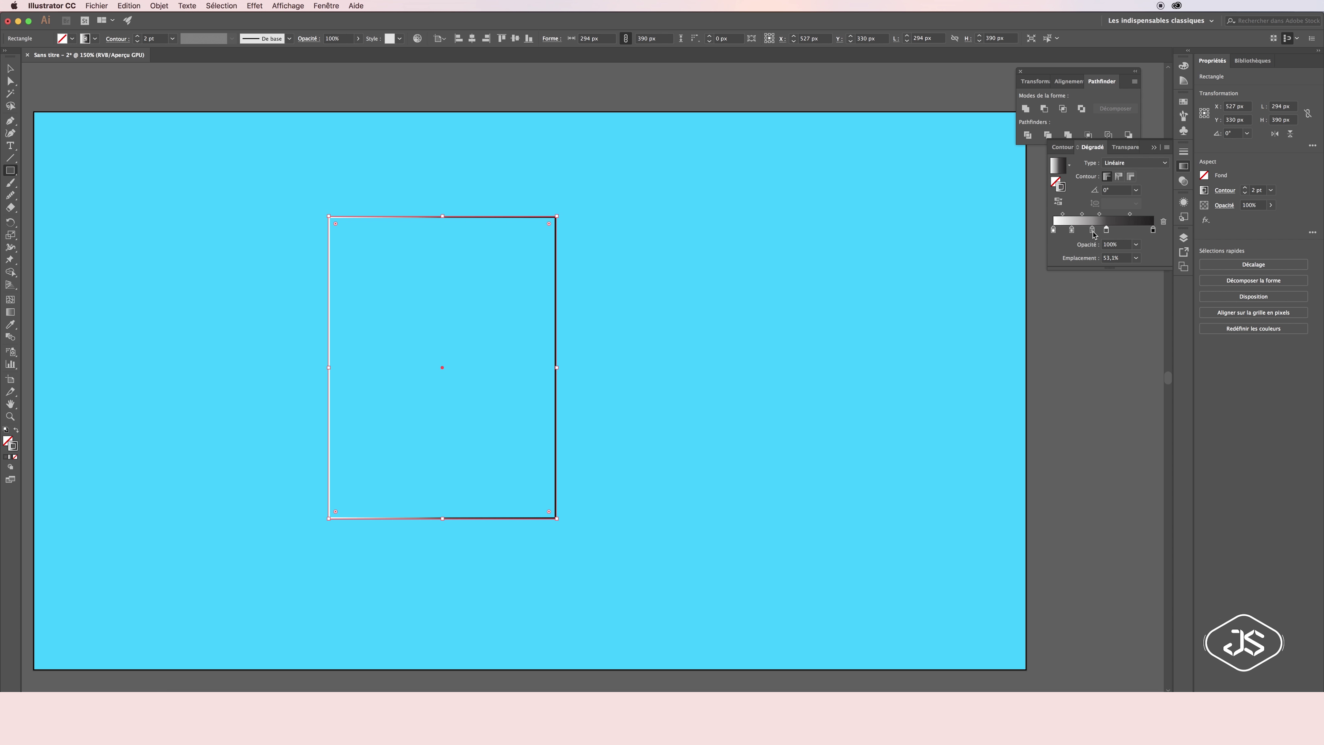
{"action": "left_click_drag", "start_coordinate": [1084, 234], "coordinate": [1115, 230]}
{"action": "double_click", "coordinate": [1105, 230]}
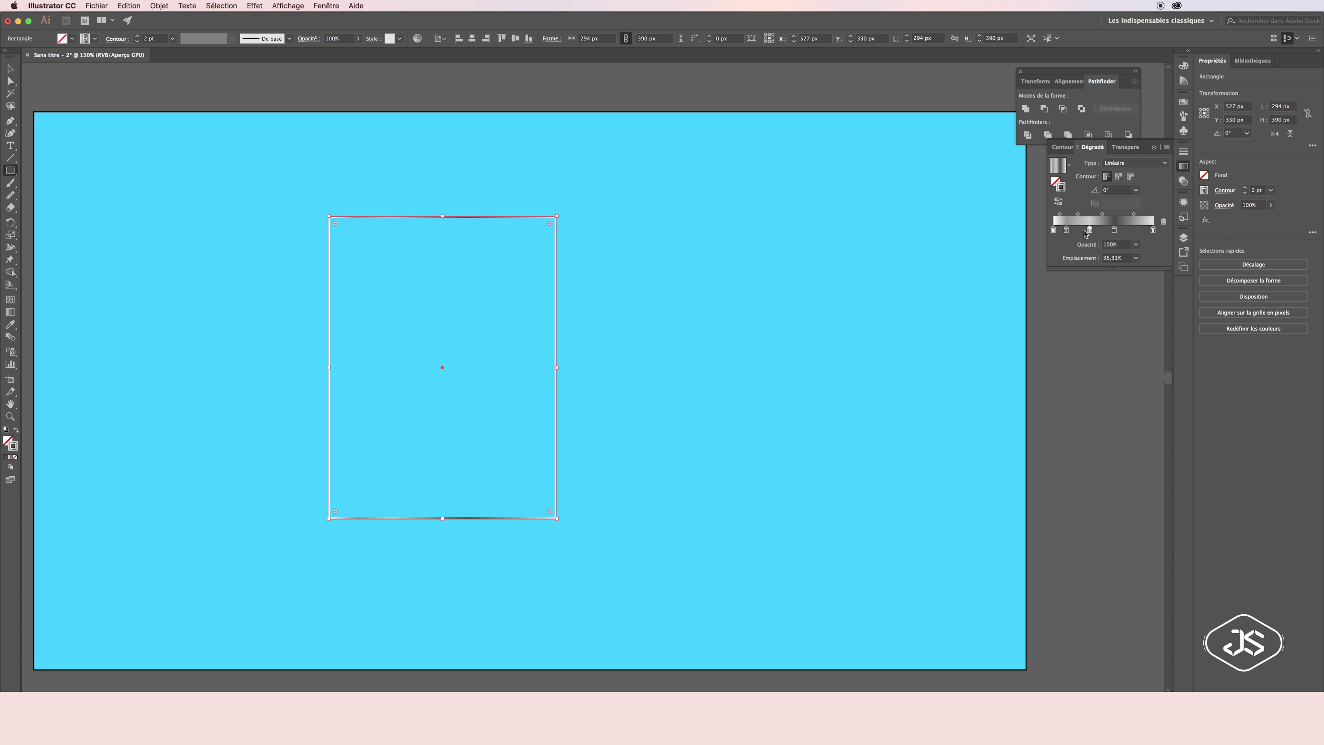
{"action": "double_click", "coordinate": [1129, 230]}
{"action": "left_click", "coordinate": [1111, 229]}
{"action": "left_click", "coordinate": [1134, 162]}
Set another stop of the frame's outline gradient to white
{"action": "key", "text": "v"}
{"action": "left_click", "coordinate": [604, 343]}
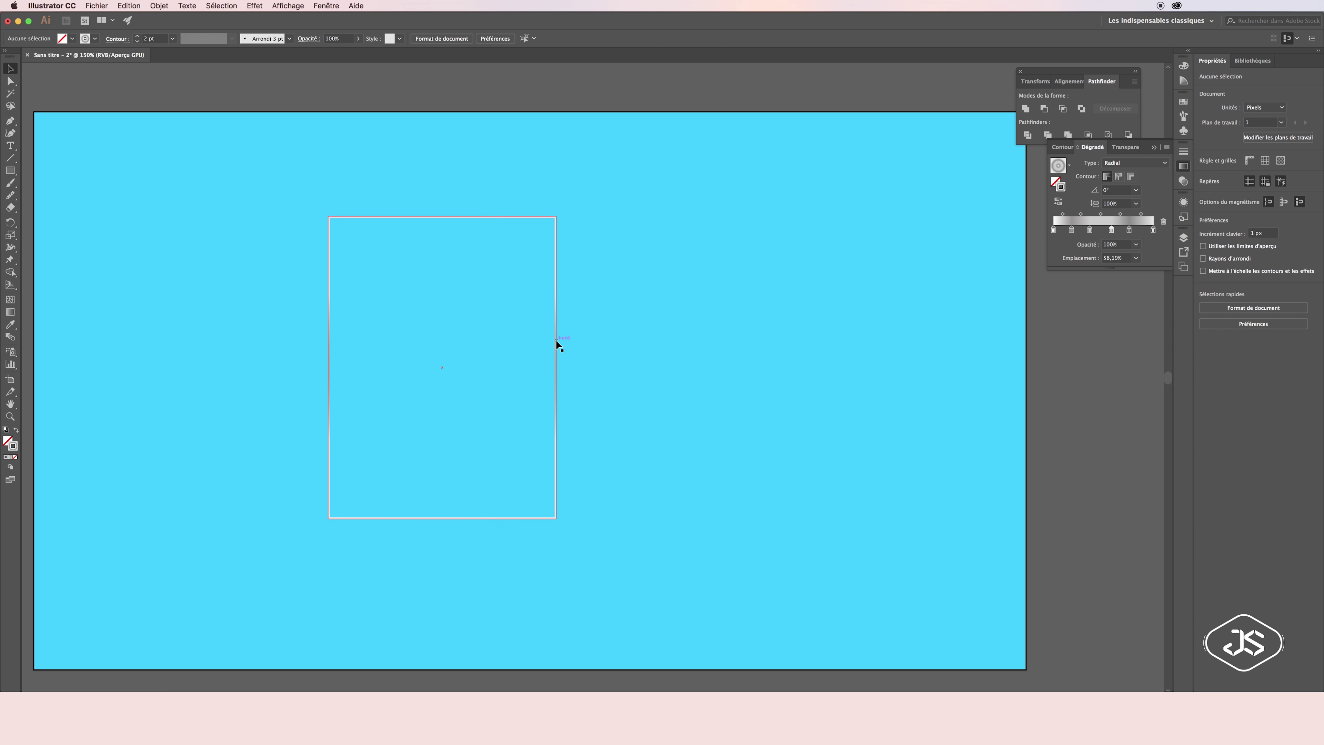
{"action": "left_click", "coordinate": [556, 340]}
{"action": "double_click", "coordinate": [1129, 229]}
{"action": "left_click", "coordinate": [1019, 263]}
{"action": "left_click", "coordinate": [1087, 230]}
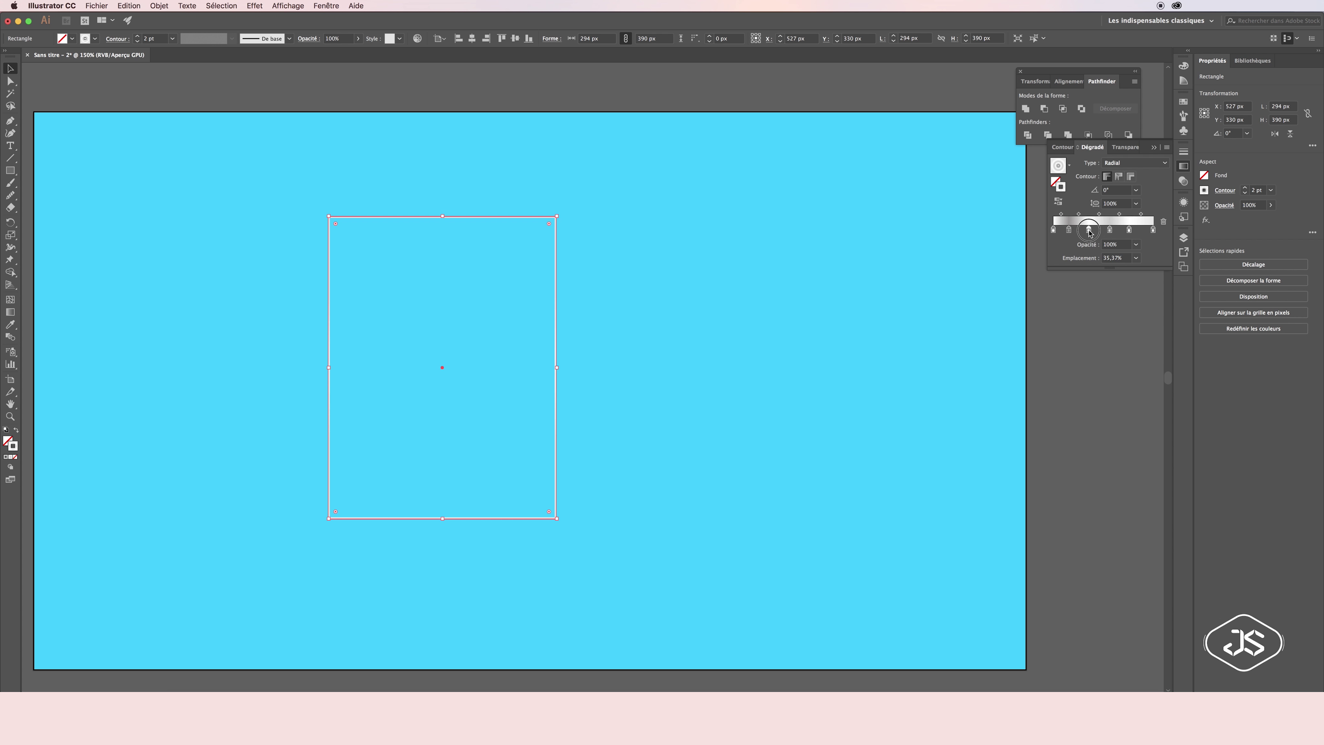
{"action": "left_click", "coordinate": [562, 302]}
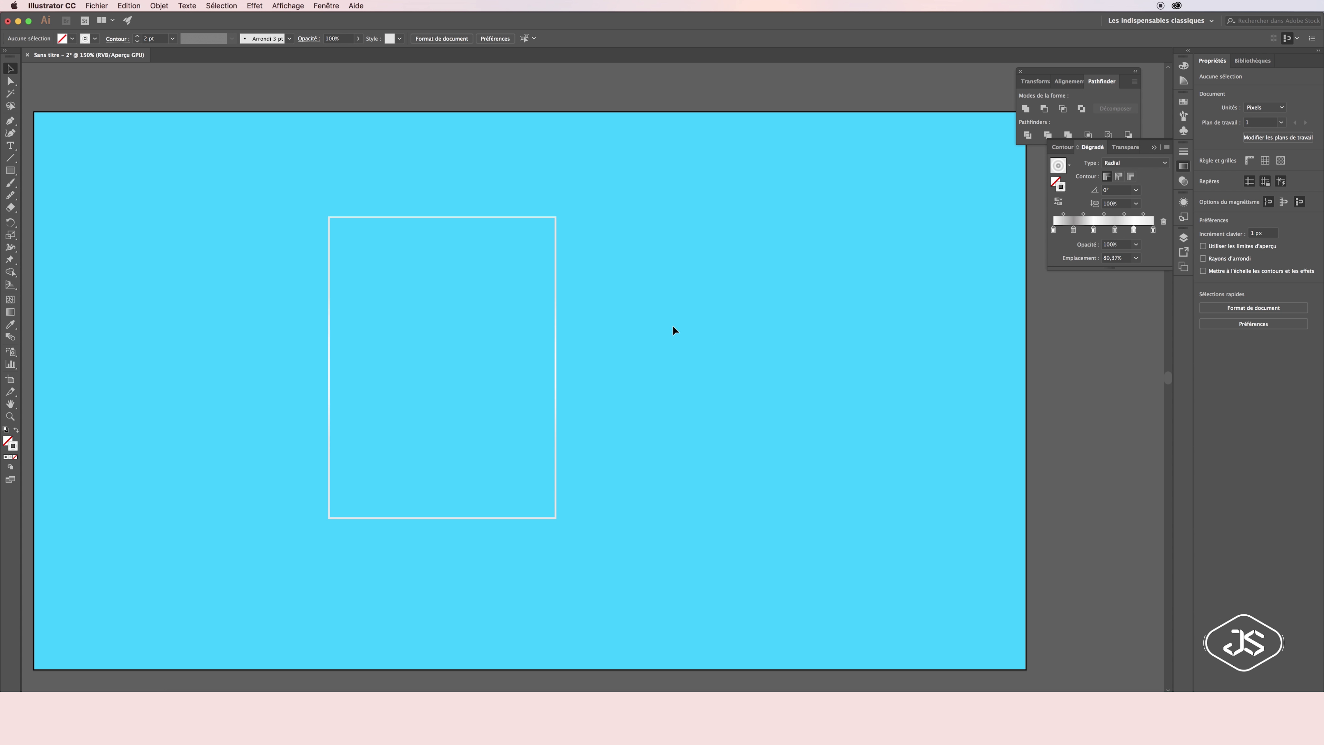
Draw a tall thin gradient-filled ellipse on the frame's right edge
{"action": "left_click_drag", "start_coordinate": [826, 160], "coordinate": [851, 511]}
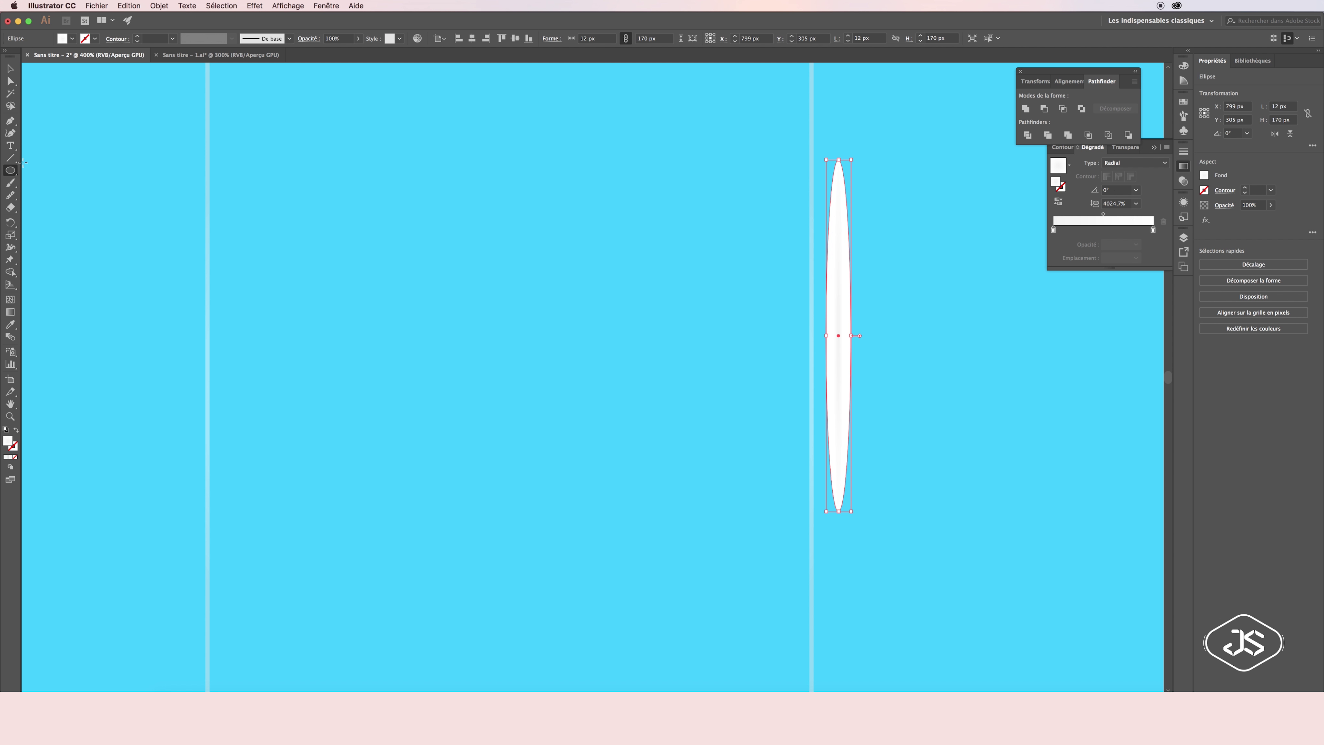
{"action": "left_click", "coordinate": [1069, 165]}
{"action": "left_click", "coordinate": [1033, 184]}
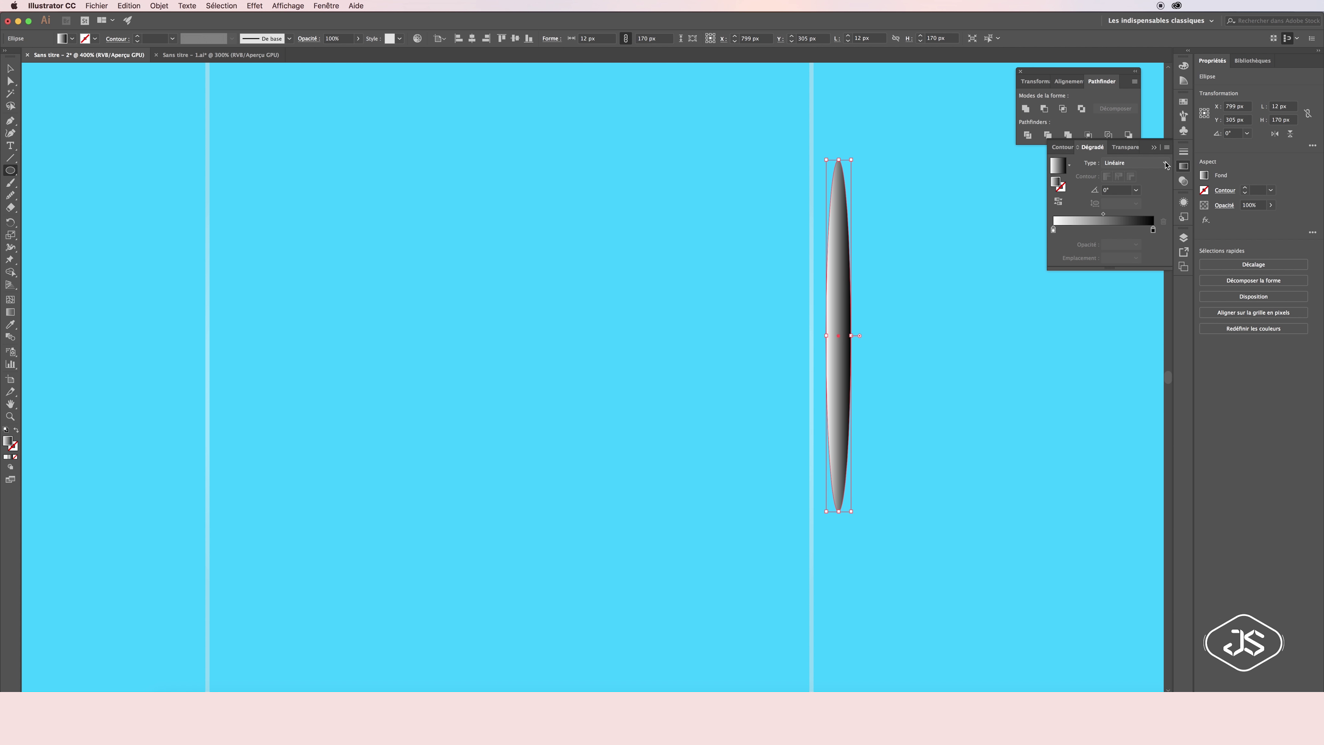
{"action": "key", "text": "v"}
{"action": "left_click_drag", "start_coordinate": [841, 278], "coordinate": [813, 279]}
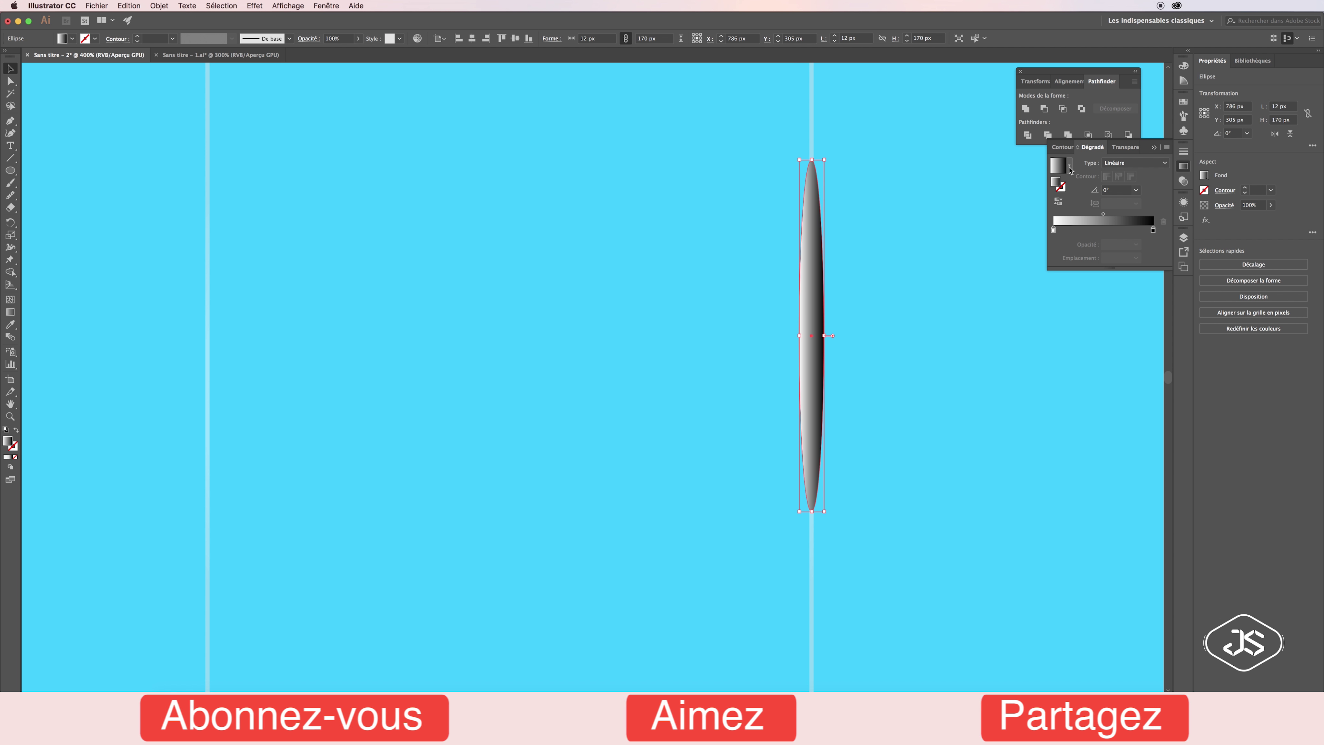
Make the ellipse gradient radial, stretched tall, reversed, with a white stop
{"action": "left_click", "coordinate": [1164, 162]}
{"action": "left_click", "coordinate": [1121, 185]}
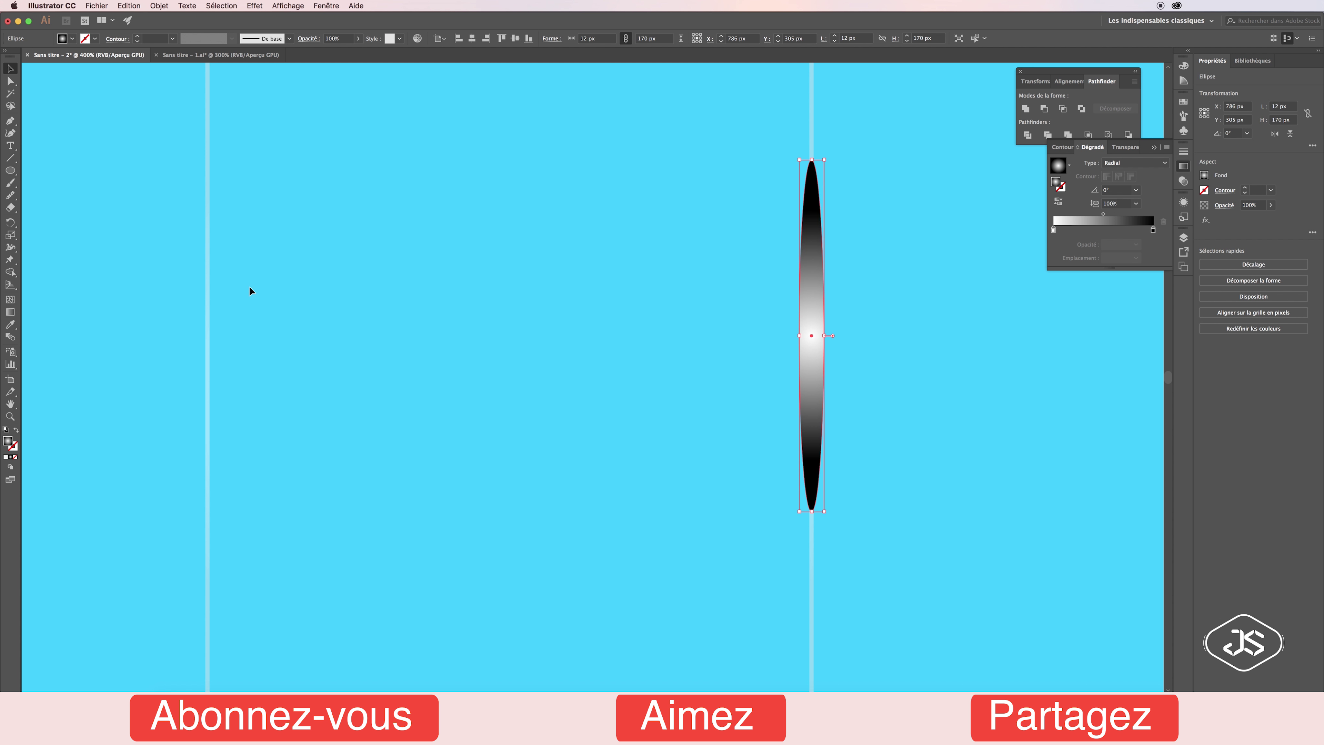
{"action": "key", "text": "g"}
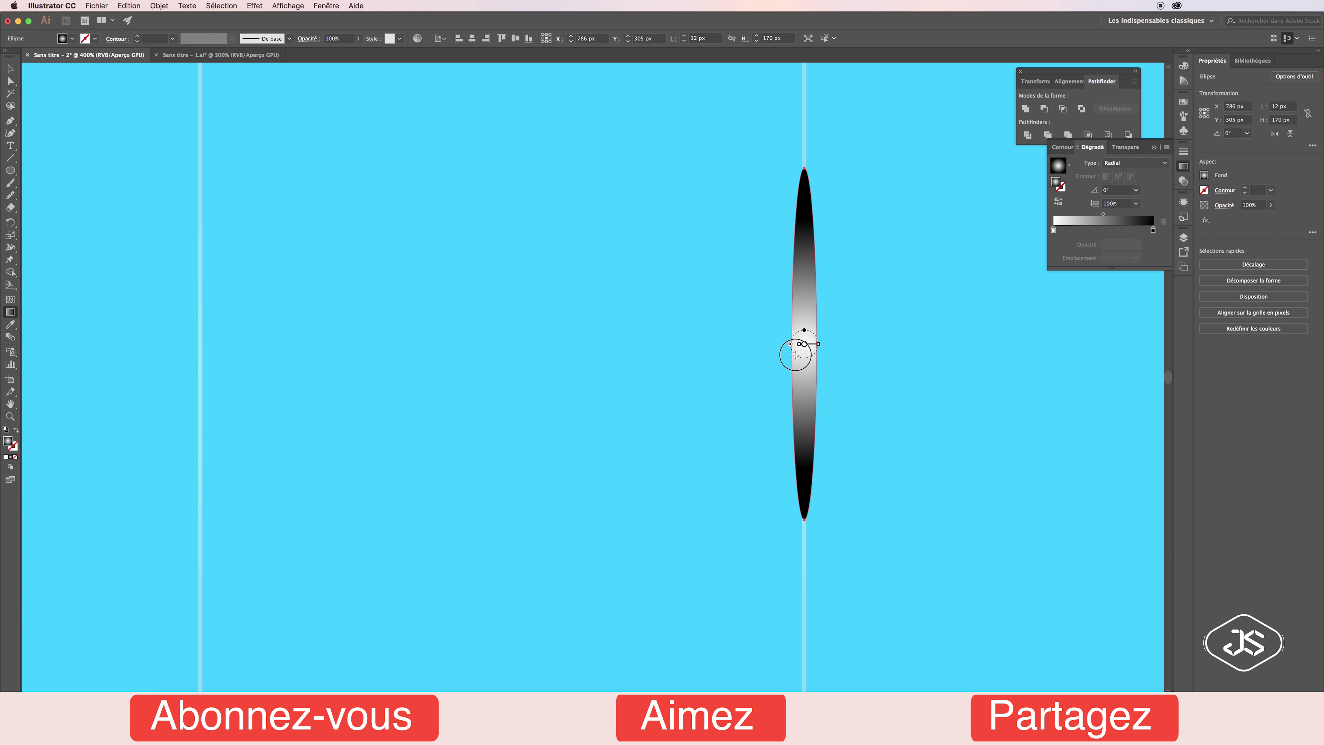
{"action": "left_click_drag", "start_coordinate": [804, 331], "coordinate": [805, 168]}
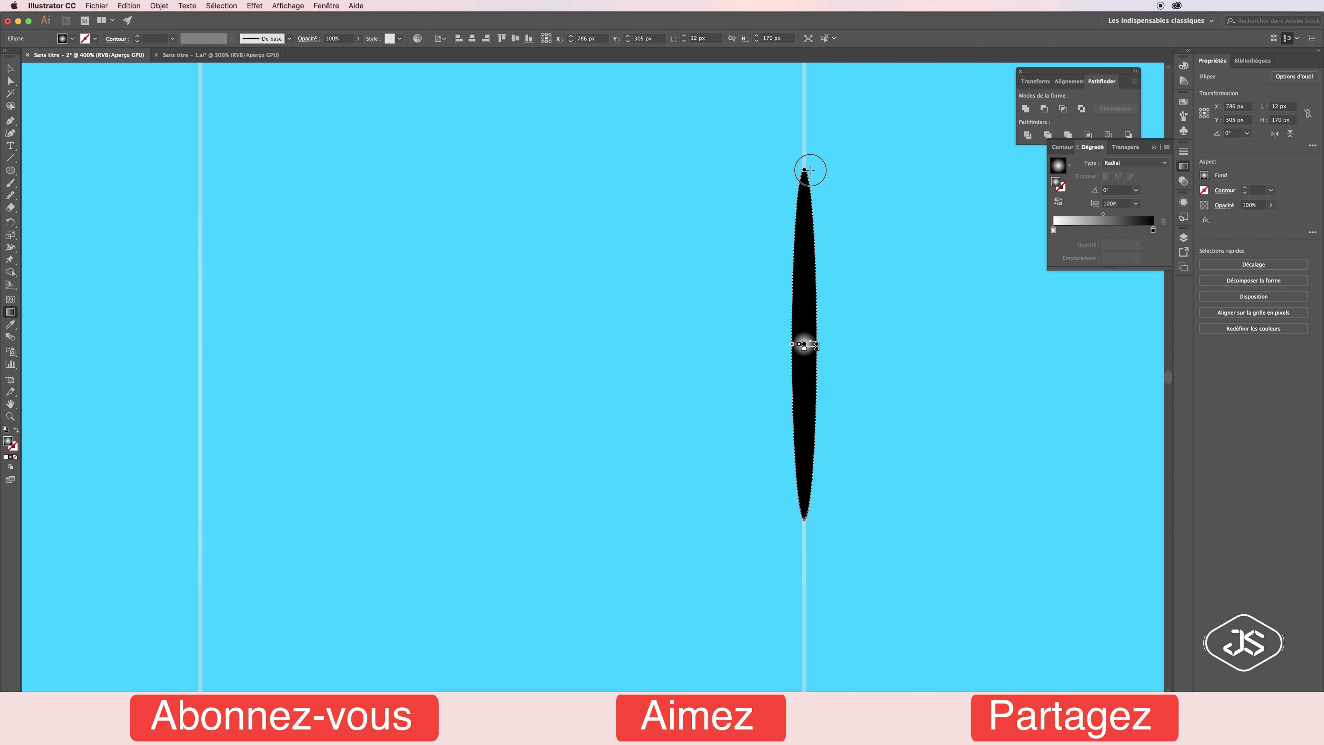
{"action": "left_click", "coordinate": [1058, 203]}
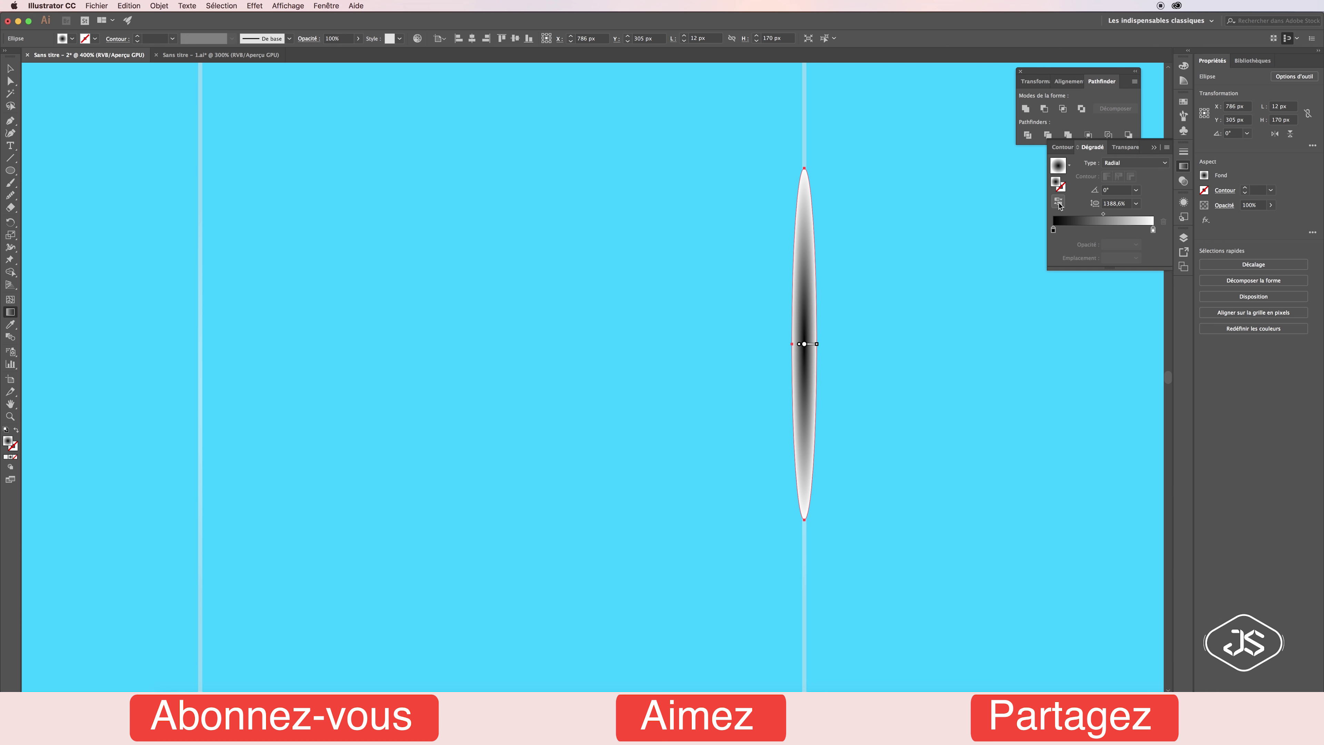
{"action": "double_click", "coordinate": [1052, 229]}
{"action": "left_click", "coordinate": [1018, 262]}
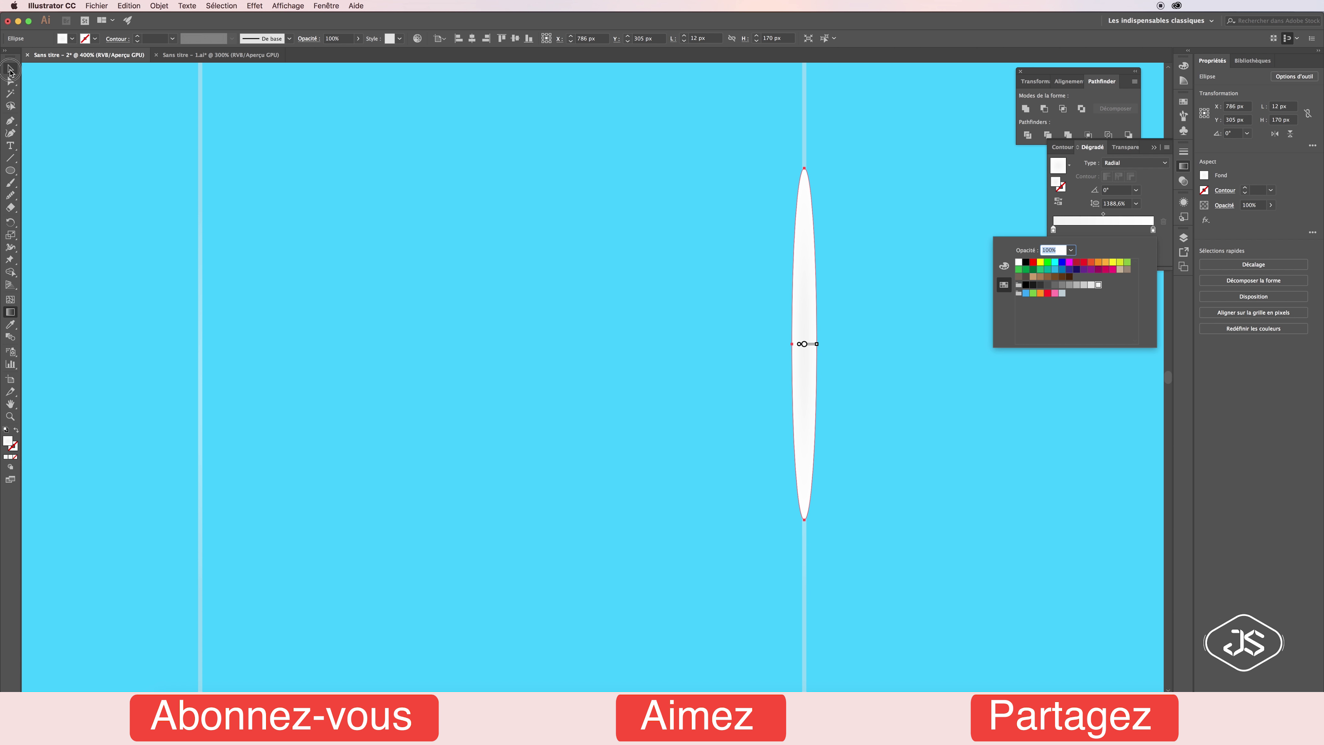
{"action": "key", "text": "Escape"}
Narrow the glint ellipse to about 3 px wide
{"action": "left_click", "coordinate": [11, 68]}
{"action": "left_click_drag", "start_coordinate": [792, 344], "coordinate": [798, 344]}
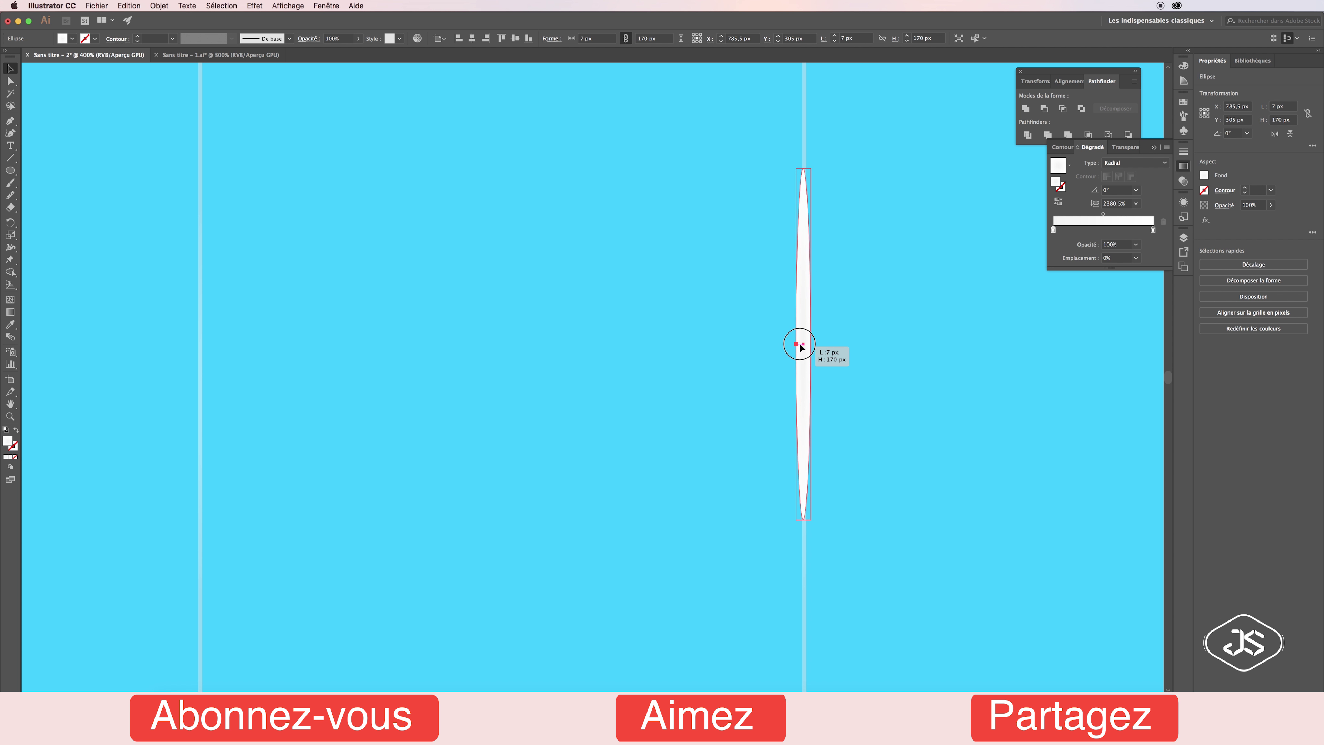
{"action": "left_click_drag", "start_coordinate": [799, 344], "coordinate": [800, 344]}
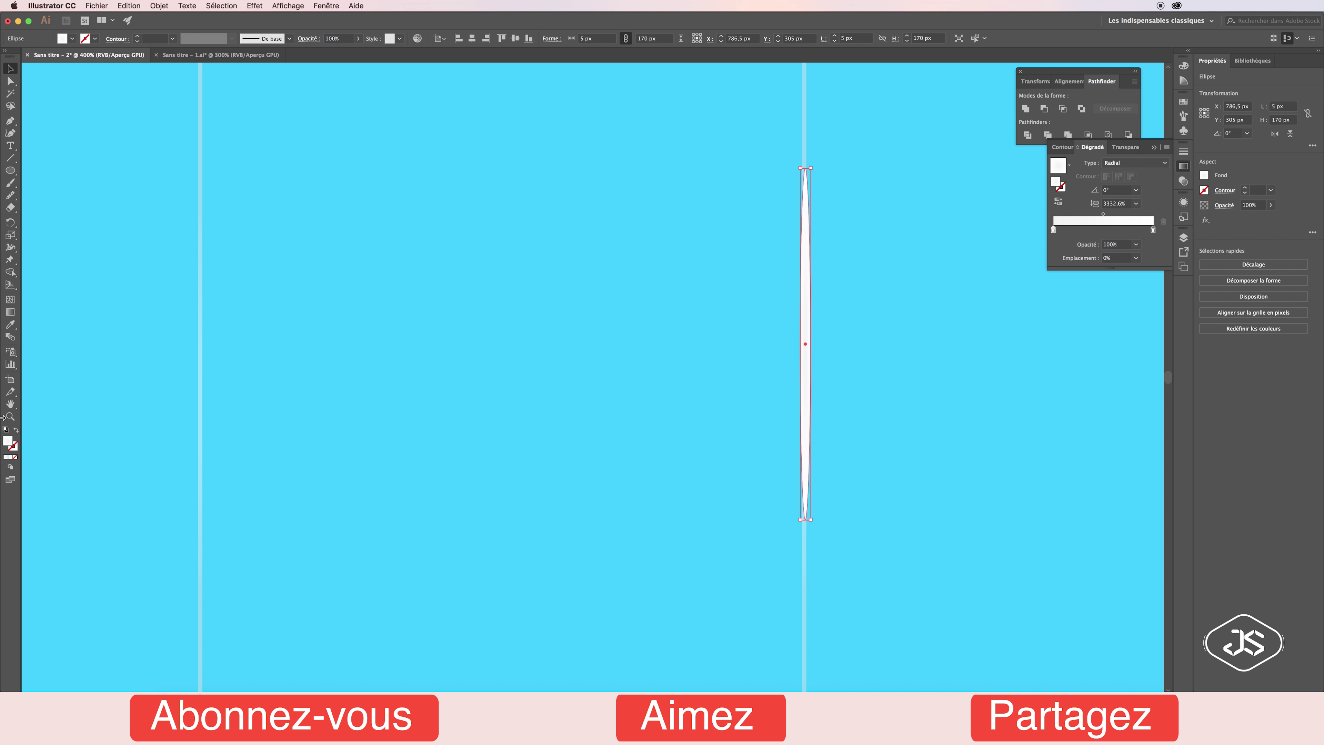
{"action": "key", "text": "super+plus"}
{"action": "left_click_drag", "start_coordinate": [569, 267], "coordinate": [561, 267]}
{"action": "left_click", "coordinate": [594, 270]}
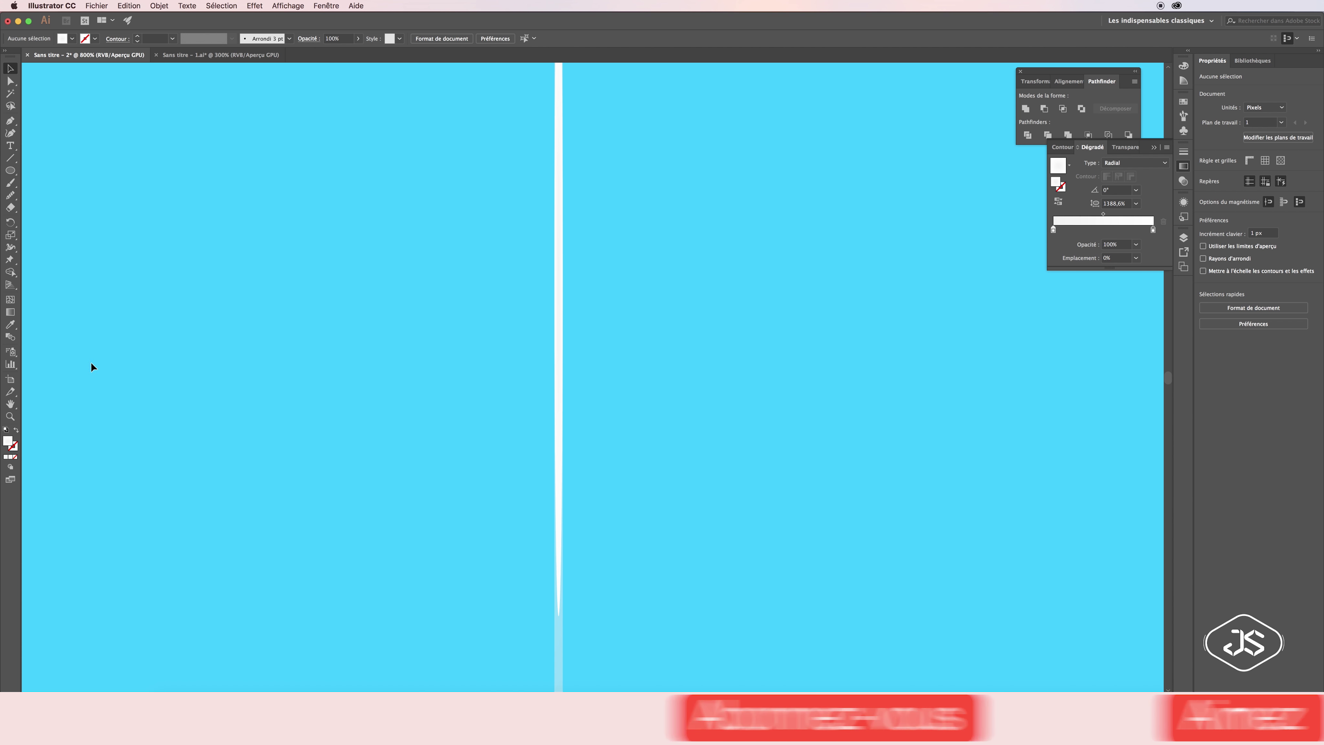
Zoom to 150% and copy the glint onto the frame's left edge
{"action": "key", "text": "super+0"}
{"action": "key", "text": "z"}
{"action": "left_click", "coordinate": [590, 376]}
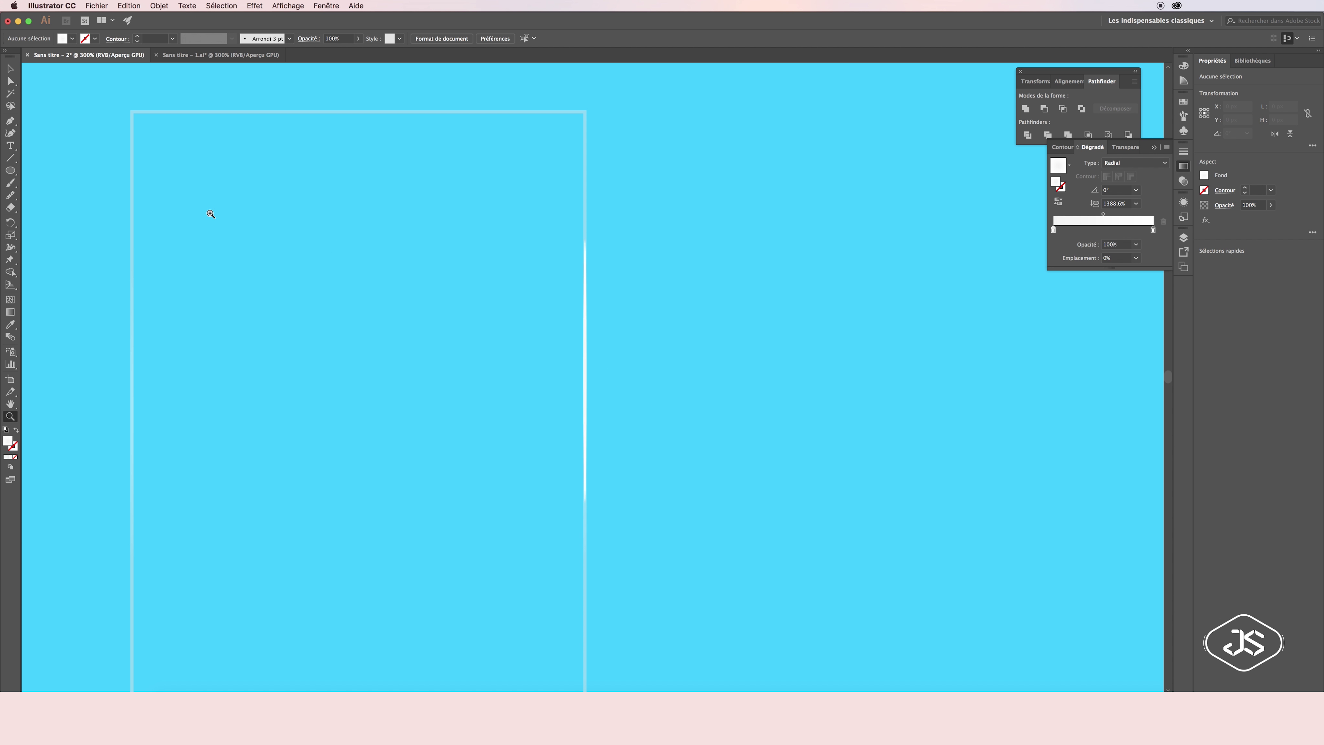
{"action": "key", "text": "super+0"}
{"action": "left_click", "coordinate": [572, 415]}
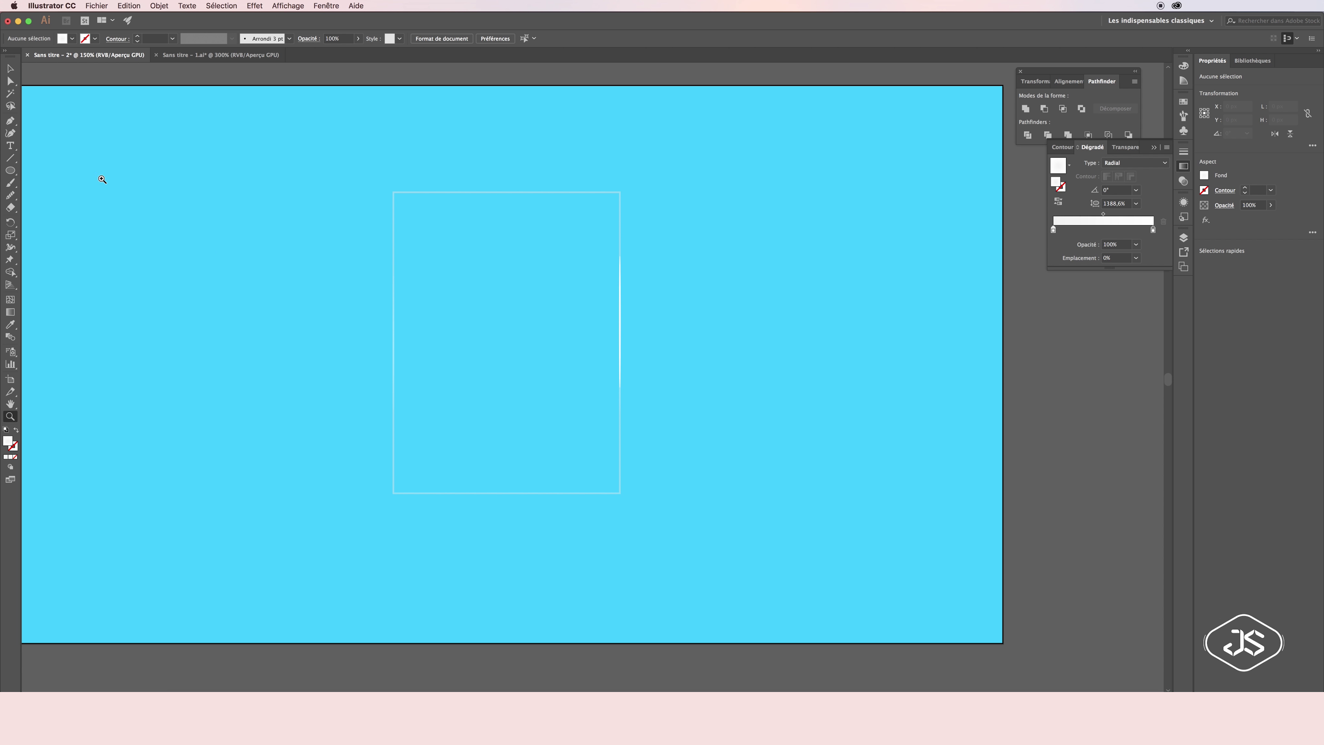
{"action": "key", "text": "v"}
{"action": "left_click_drag", "start_coordinate": [620, 336], "coordinate": [393, 339]}
{"action": "left_click", "coordinate": [735, 333]}
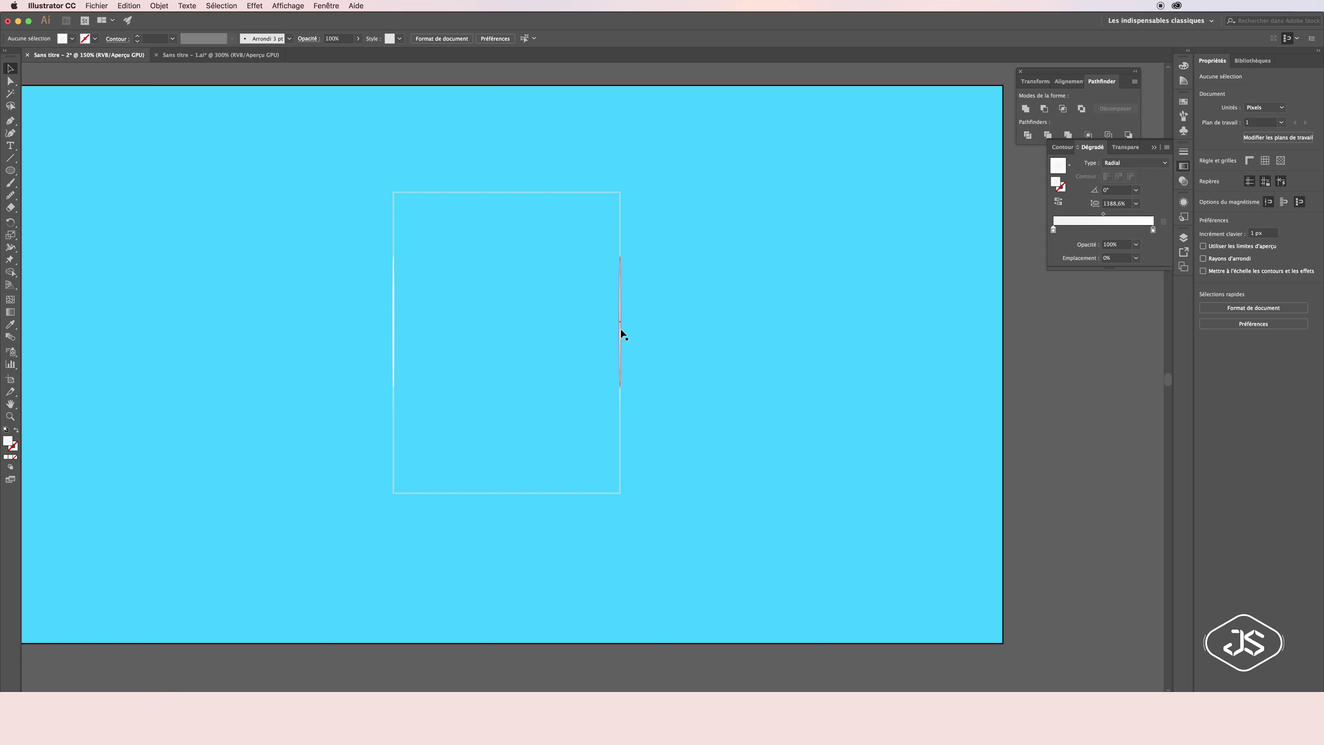
Paste a copy of the frame in front for a 10% white fill
{"action": "left_click", "coordinate": [621, 250]}
{"action": "left_click", "coordinate": [1183, 237]}
{"action": "left_click", "coordinate": [127, 6]}
{"action": "left_click", "coordinate": [149, 81]}
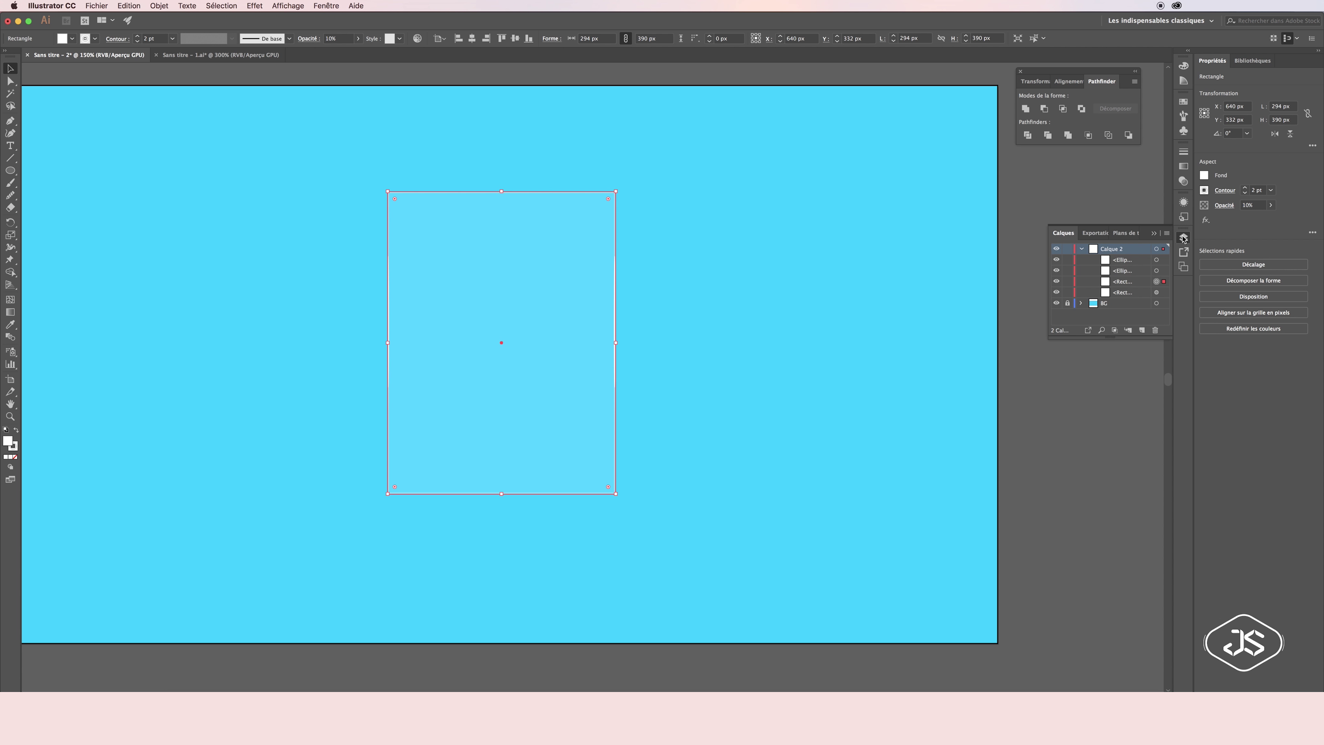
Group the frame, its filled copy and both edge glints
{"action": "left_click_drag", "start_coordinate": [615, 310], "coordinate": [660, 310]}
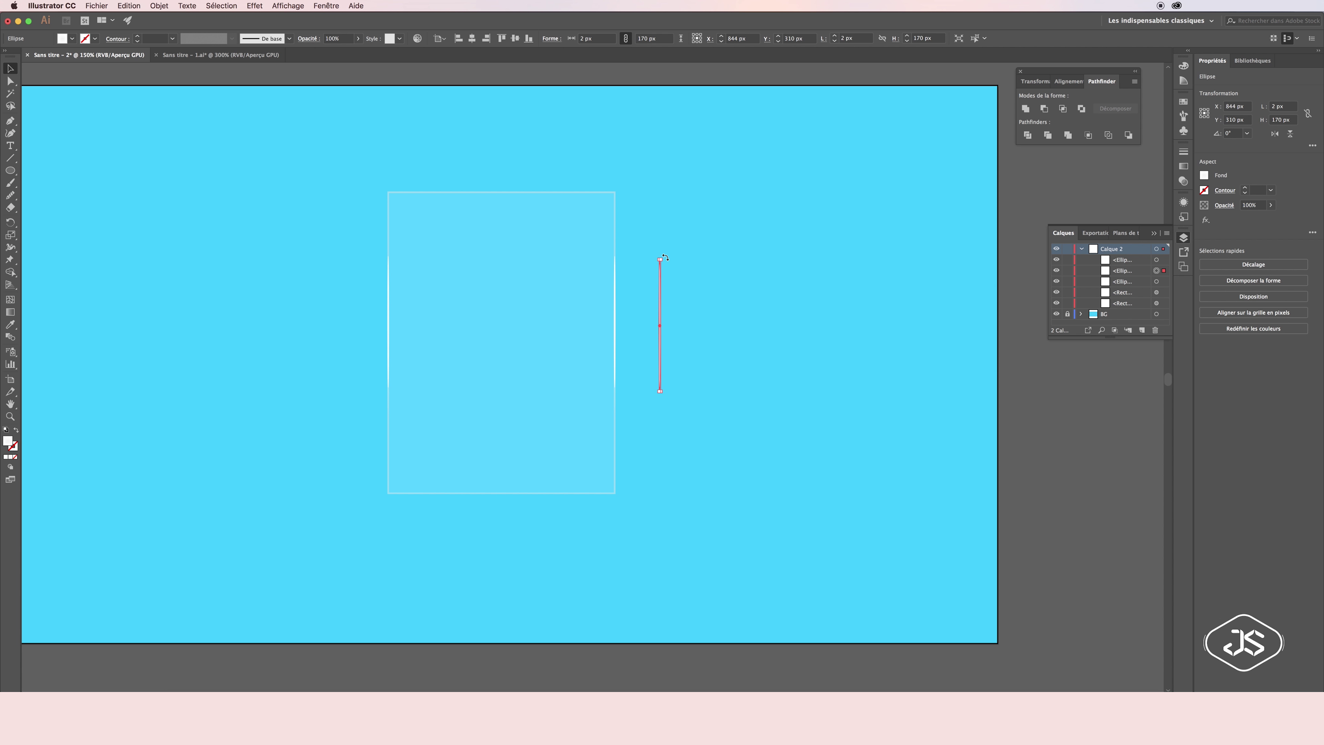
{"action": "key", "text": "ctrl+z"}
{"action": "left_click", "coordinate": [669, 311]}
{"action": "left_click_drag", "start_coordinate": [361, 171], "coordinate": [528, 356]}
{"action": "key", "text": "ctrl+g"}
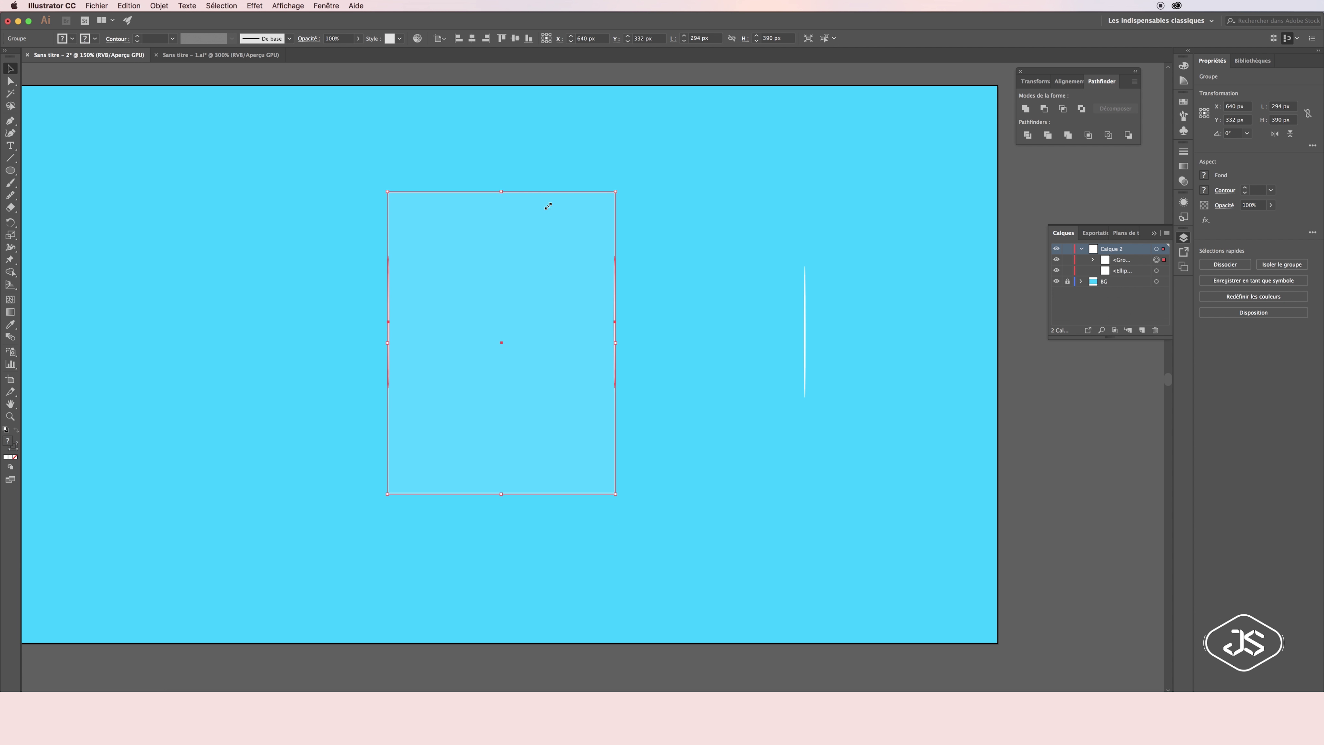
Draw a white rectangle near the top left of the artboard
{"action": "left_click", "coordinate": [1183, 67]}
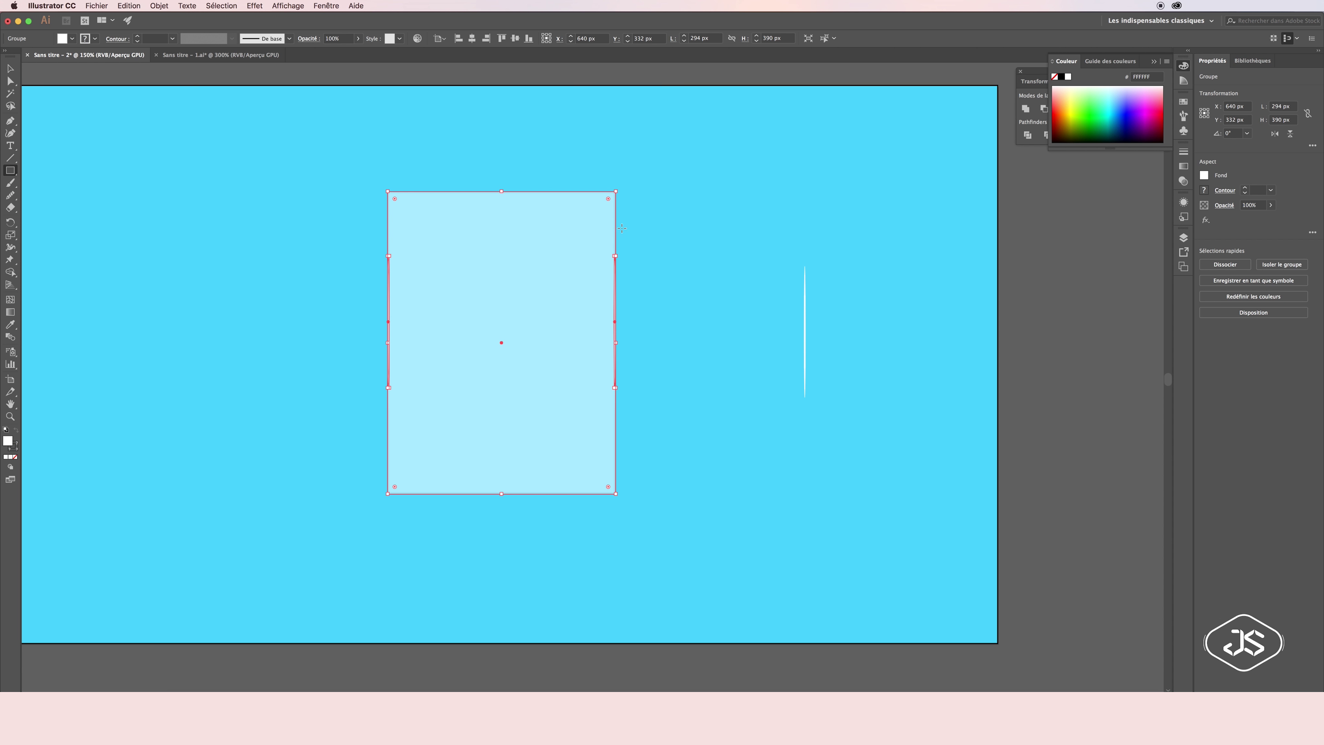
{"action": "key", "text": "ctrl+z"}
{"action": "key", "text": "ctrl+shift+a"}
{"action": "left_click_drag", "start_coordinate": [120, 157], "coordinate": [263, 216]}
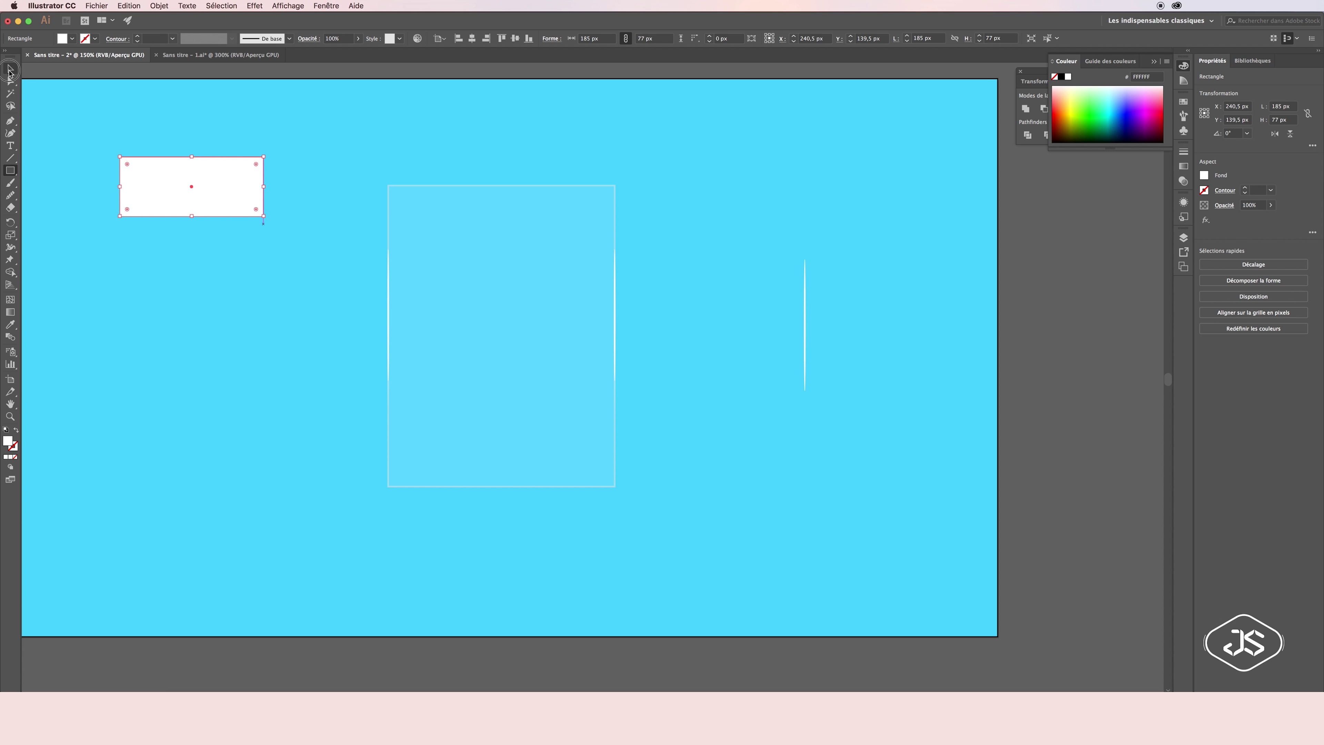
{"action": "left_click", "coordinate": [10, 68]}
{"action": "key", "text": "ctrl+plus"}
Copy the rectangle into squares at both ends with a 0.25 pt outline
{"action": "mouse_move", "coordinate": [609, 296]}
{"action": "left_mouse_down"}
{"action": "mouse_move", "coordinate": [582, 254]}
{"action": "mouse_move", "coordinate": [818, 261]}
{"action": "mouse_move", "coordinate": [416, 255]}
{"action": "left_mouse_up"}
{"action": "left_click", "coordinate": [687, 265]}
{"action": "key", "text": "ctrl+shift+a"}
{"action": "left_click_drag", "start_coordinate": [730, 307], "coordinate": [344, 198]}
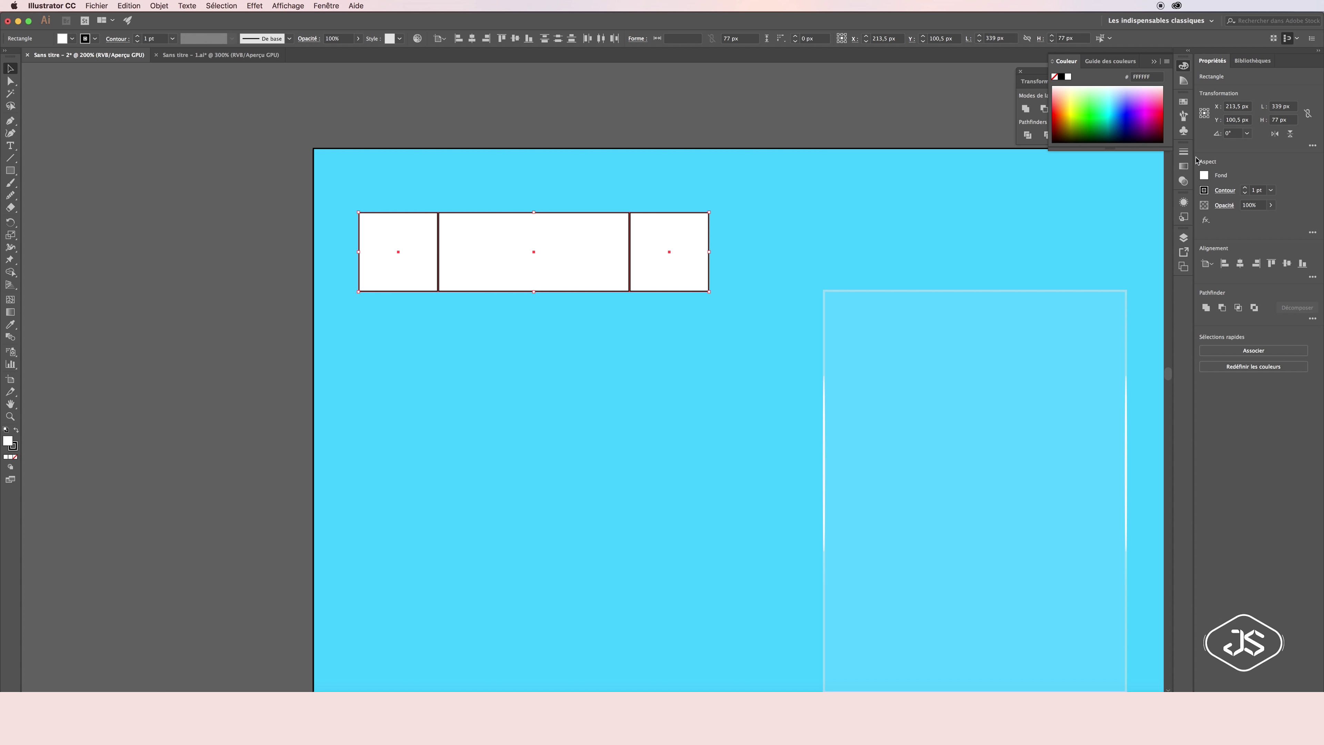
{"action": "left_click", "coordinate": [1183, 151]}
{"action": "left_click", "coordinate": [1118, 162]}
{"action": "key", "text": "ctrl+shift+a"}
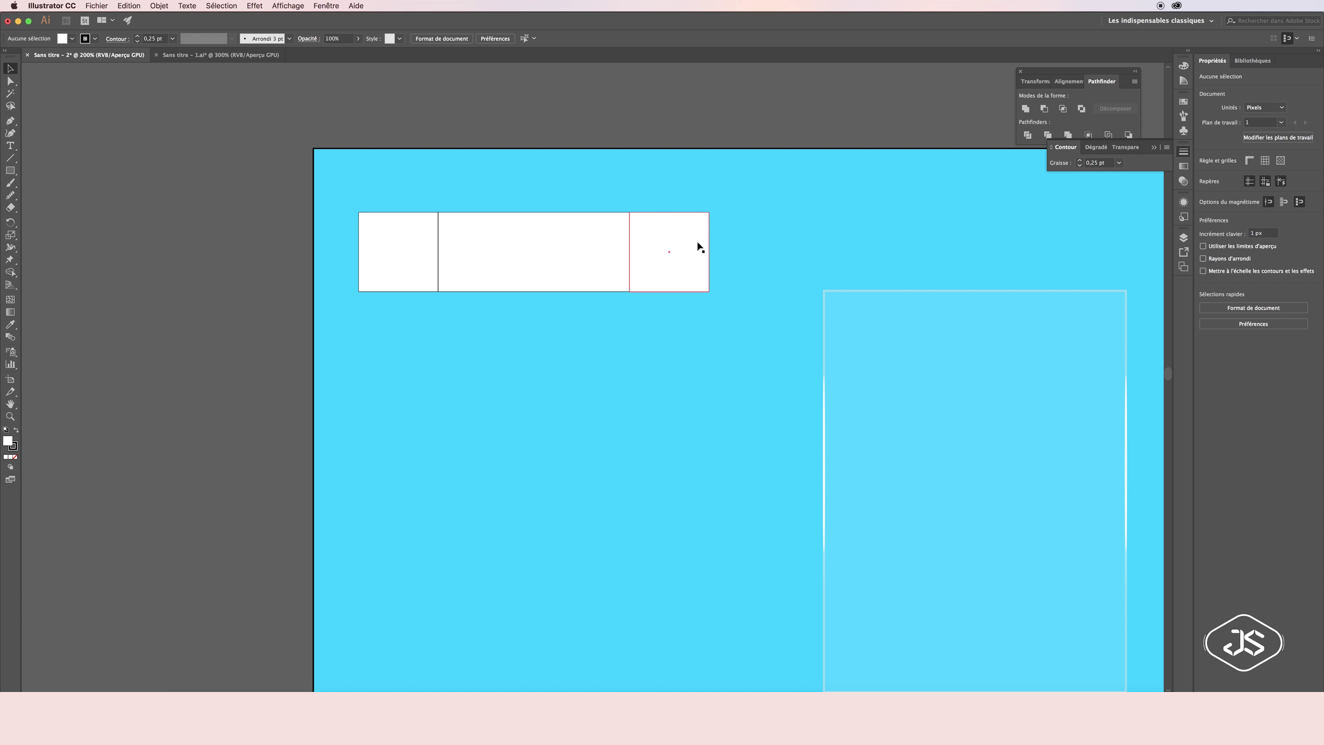
Offset the end squares by 77 px and widen the strip to 245 px
{"action": "left_click", "coordinate": [698, 245]}
{"action": "left_click_drag", "start_coordinate": [660, 269], "coordinate": [469, 250]}
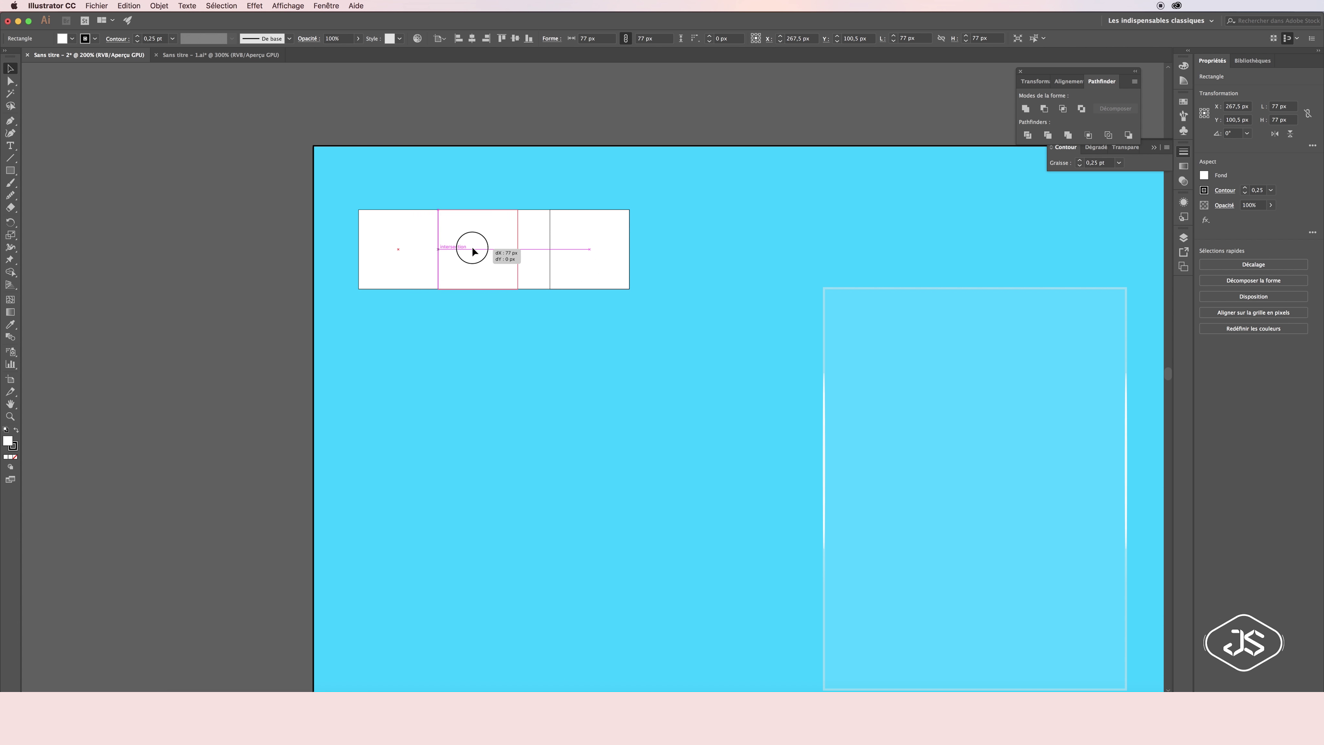
{"action": "key", "text": "ctrl+shift+a"}
{"action": "mouse_move", "coordinate": [589, 249]}
{"action": "left_mouse_down"}
{"action": "mouse_move", "coordinate": [629, 289]}
{"action": "mouse_move", "coordinate": [473, 260]}
{"action": "left_mouse_up"}
{"action": "key", "text": "ctrl+shift+a"}
{"action": "left_click", "coordinate": [625, 219]}
{"action": "mouse_move", "coordinate": [629, 249]}
{"action": "left_mouse_down"}
{"action": "mouse_move", "coordinate": [687, 250]}
{"action": "mouse_move", "coordinate": [655, 248]}
{"action": "mouse_move", "coordinate": [659, 289]}
{"action": "left_mouse_up"}
{"action": "left_click", "coordinate": [629, 251]}
Round both 77 px end squares fully into circles
{"action": "left_click", "coordinate": [600, 231]}
{"action": "left_click", "coordinate": [705, 263]}
{"action": "left_click", "coordinate": [653, 245]}
{"action": "left_click_drag", "start_coordinate": [636, 217], "coordinate": [674, 254]}
{"action": "left_click", "coordinate": [443, 216]}
{"action": "left_click_drag", "start_coordinate": [445, 216], "coordinate": [502, 259]}
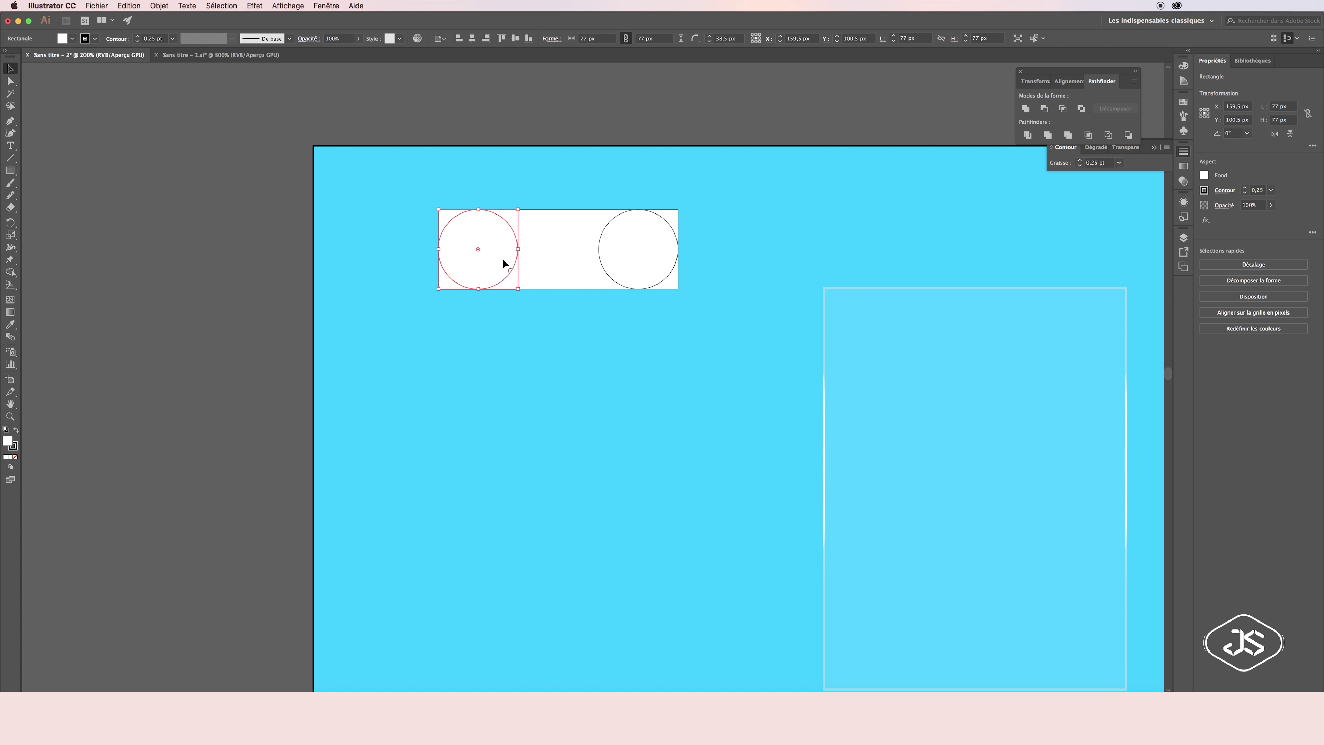
{"action": "key", "text": "super+1"}
{"action": "left_click", "coordinate": [819, 408]}
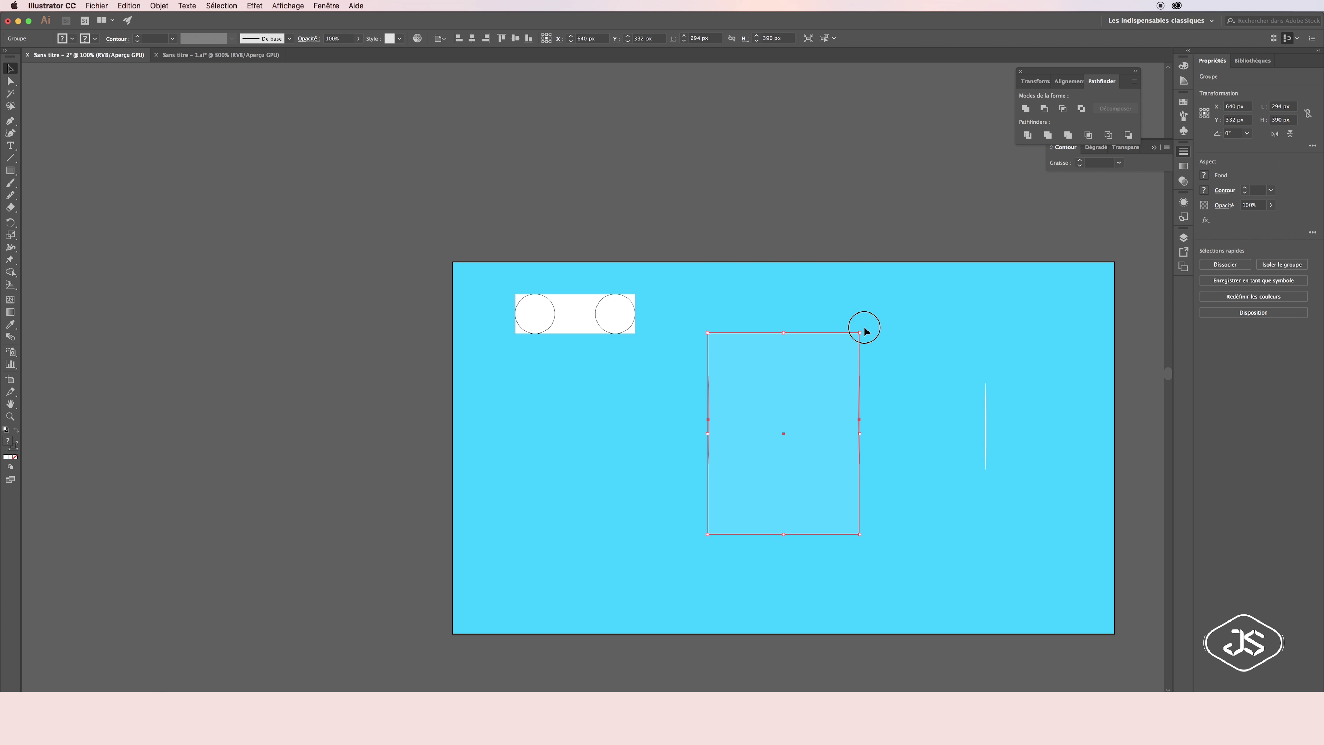
Rotate the pale panel 90° to landscape and scale the strip to 382×127 px
{"action": "left_click_drag", "start_coordinate": [866, 331], "coordinate": [885, 514]}
{"action": "left_click", "coordinate": [906, 395]}
{"action": "mouse_move", "coordinate": [658, 360]}
{"action": "left_mouse_down"}
{"action": "mouse_move", "coordinate": [633, 335]}
{"action": "mouse_move", "coordinate": [675, 346]}
{"action": "left_mouse_up"}
{"action": "key", "text": "z"}
{"action": "left_click", "coordinate": [667, 407], "text": "alt"}
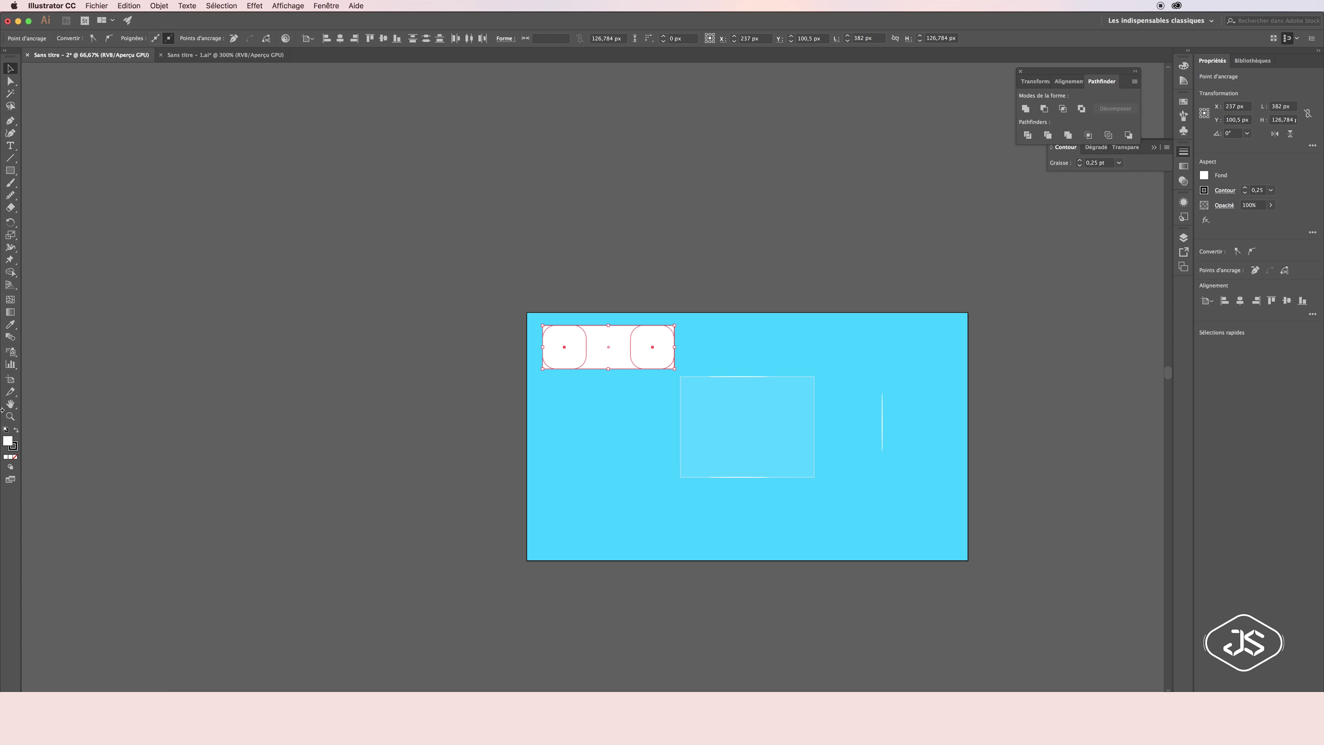
{"action": "left_click", "coordinate": [664, 336]}
{"action": "left_click", "coordinate": [664, 336]}
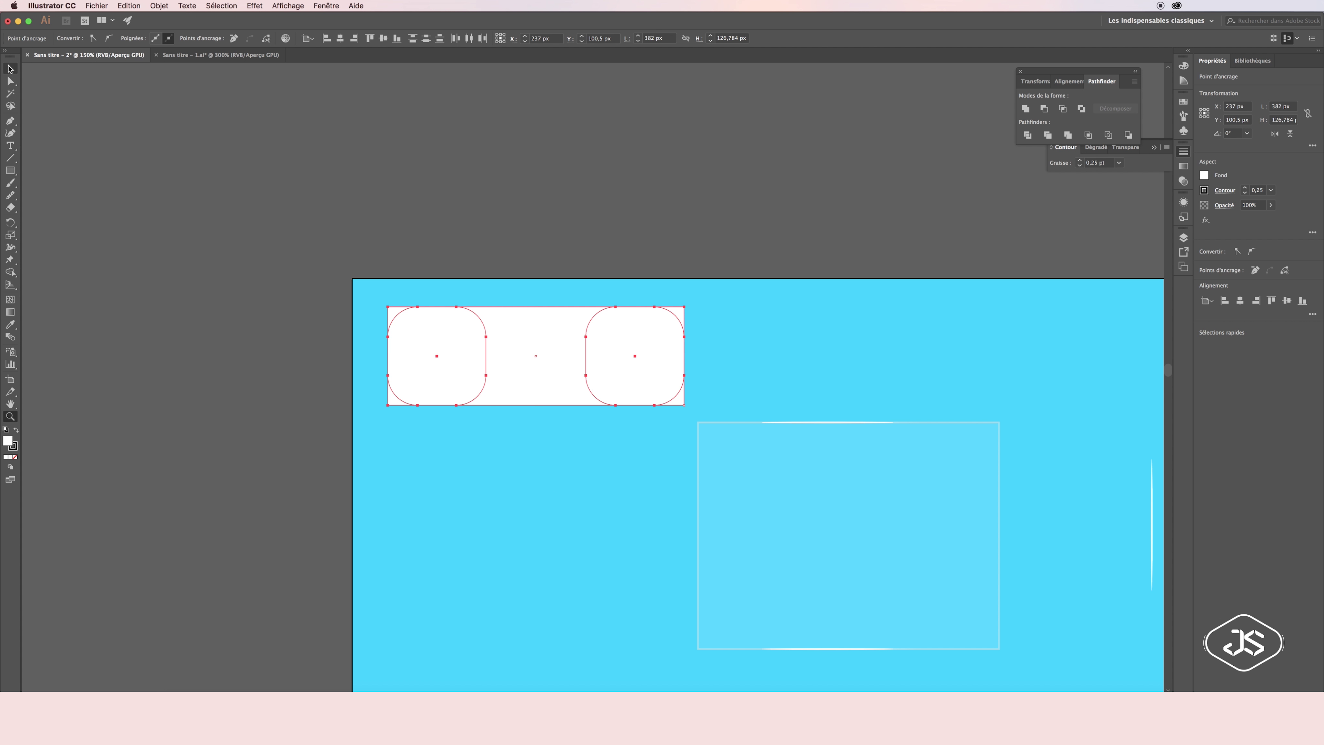
Carve the end circles out of the strip to form concave pedestal sides
{"action": "key", "text": "ctrl+z"}
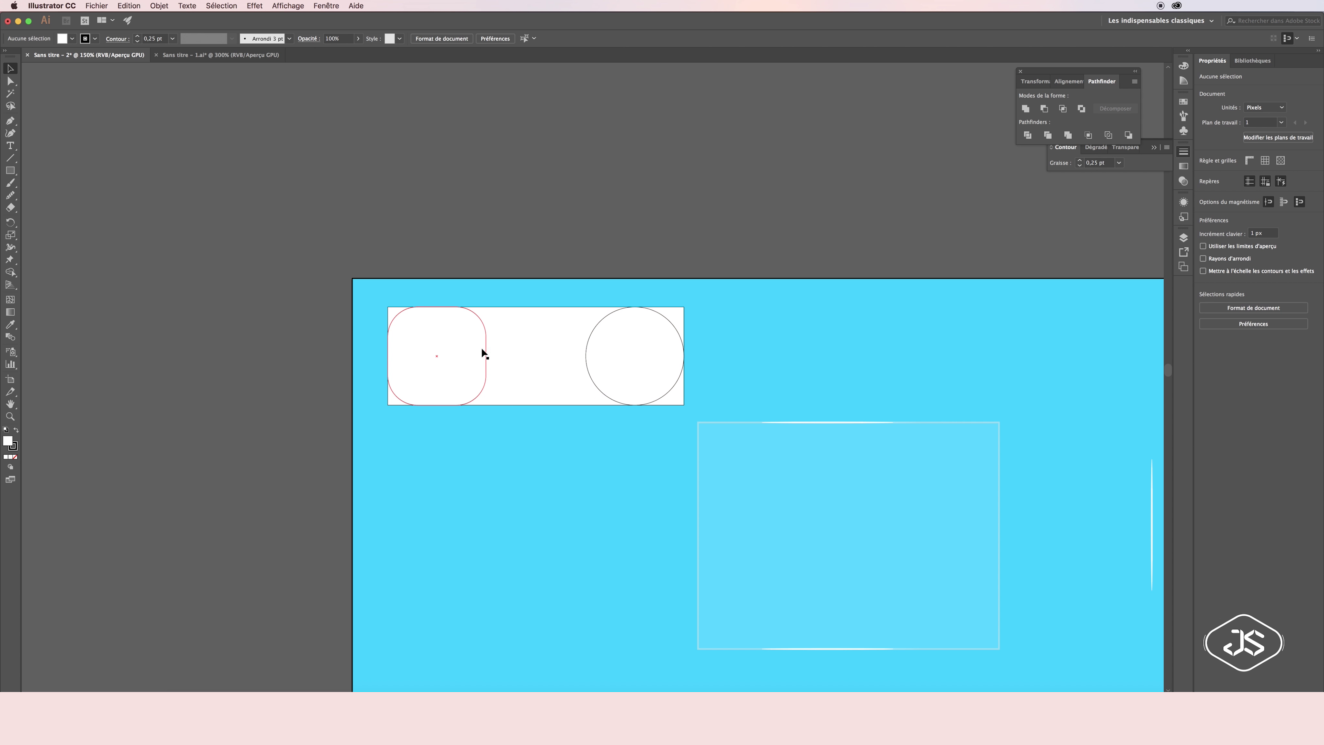
{"action": "key", "text": "ctrl+z"}
{"action": "key", "text": "ctrl+a"}
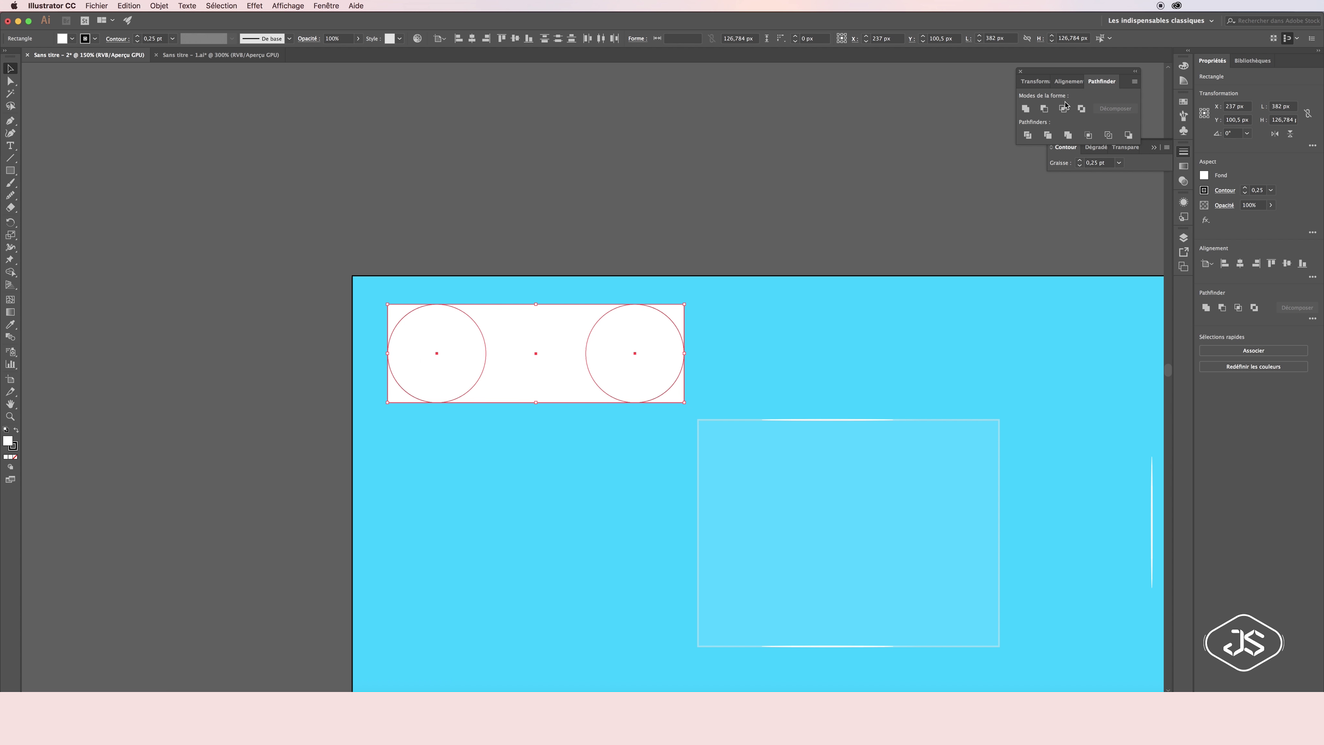
{"action": "key", "text": "ctrl+g"}
{"action": "right_click", "coordinate": [480, 358]}
{"action": "left_click", "coordinate": [516, 443]}
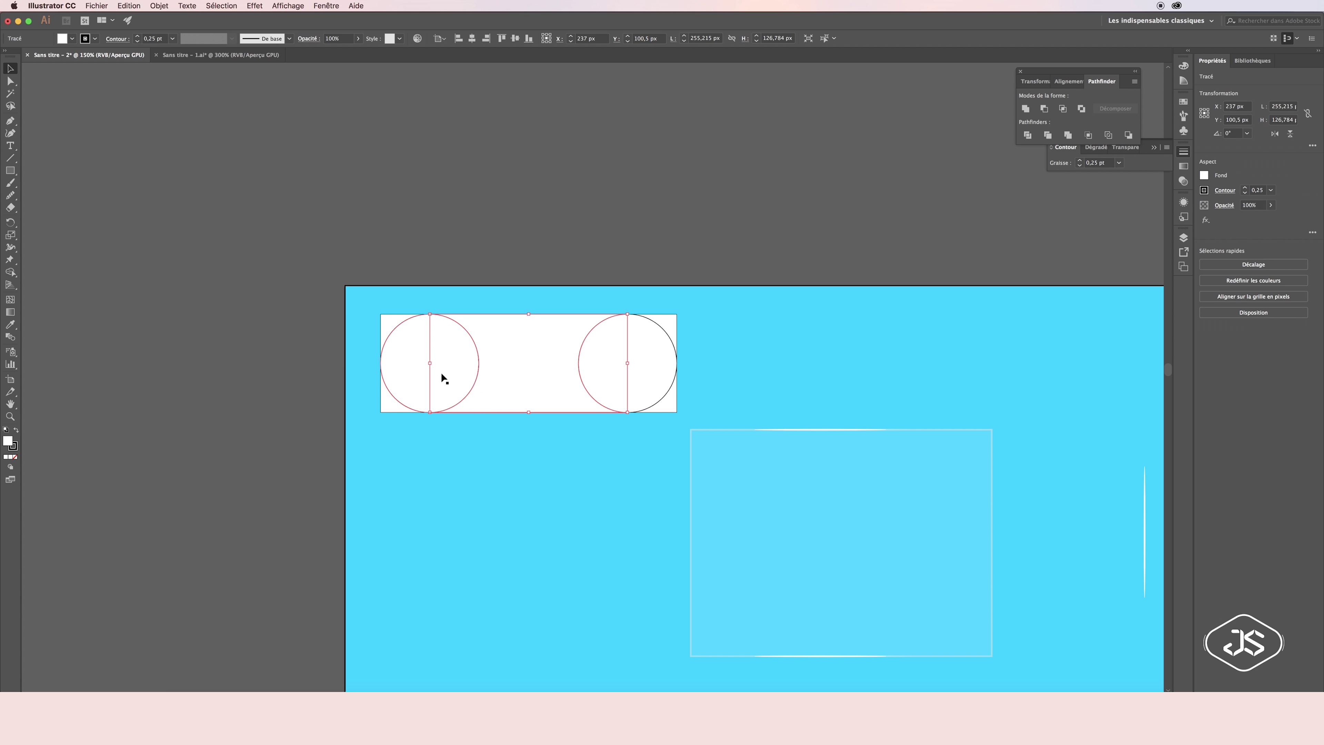
{"action": "left_click", "coordinate": [692, 356]}
{"action": "left_click_drag", "start_coordinate": [674, 391], "coordinate": [657, 364]}
{"action": "left_click", "coordinate": [639, 359]}
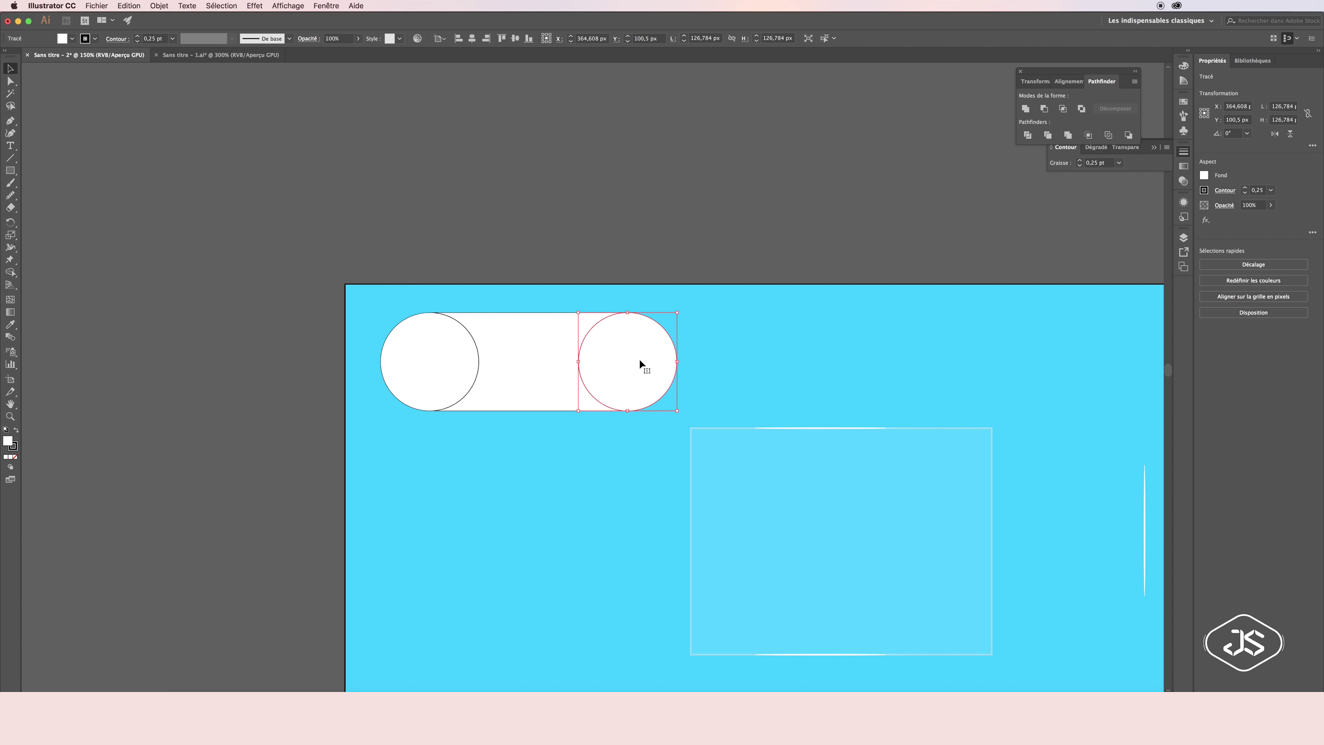
{"action": "key", "text": "Delete"}
{"action": "left_click", "coordinate": [517, 451]}
Draw a rounded pill-shaped bar across the top of the pedestal
{"action": "left_click_drag", "start_coordinate": [10, 170], "coordinate": [57, 169]}
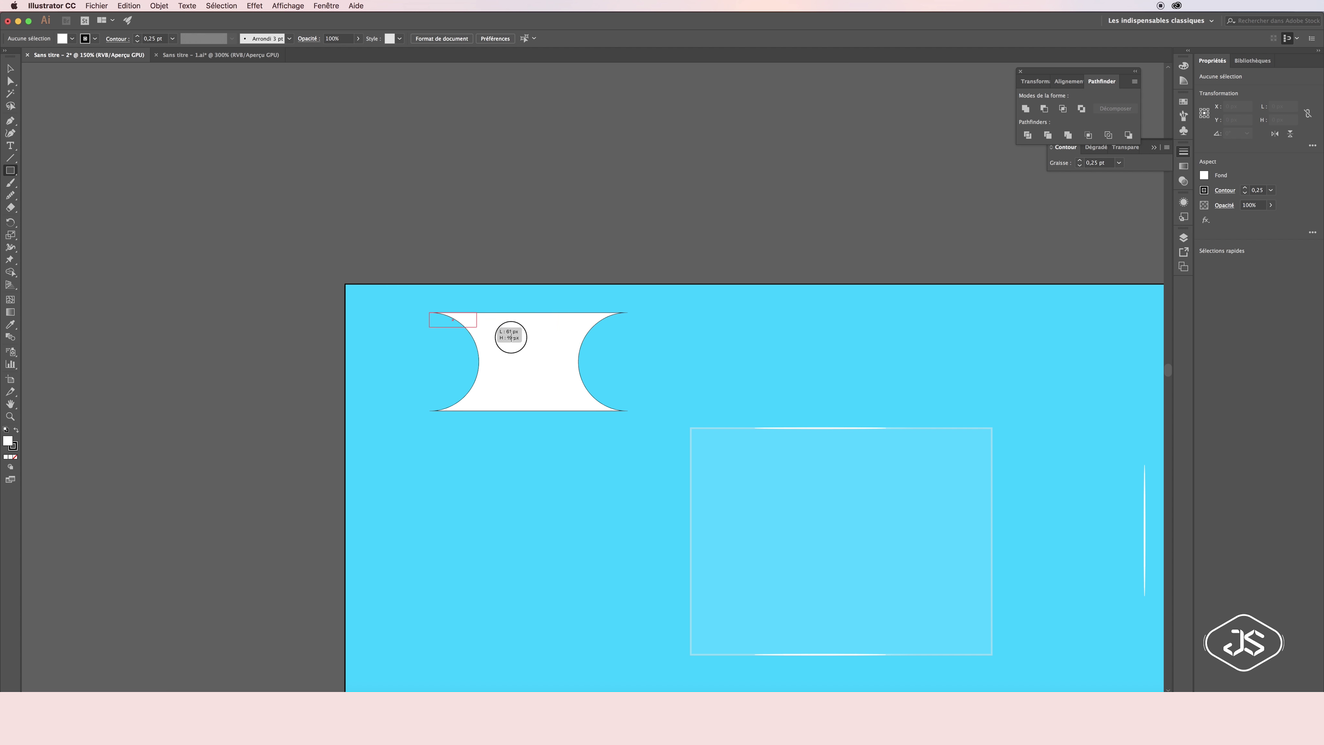
{"action": "mouse_move", "coordinate": [430, 312]}
{"action": "left_mouse_down"}
{"action": "mouse_move", "coordinate": [628, 357]}
{"action": "mouse_move", "coordinate": [644, 334]}
{"action": "left_mouse_up"}
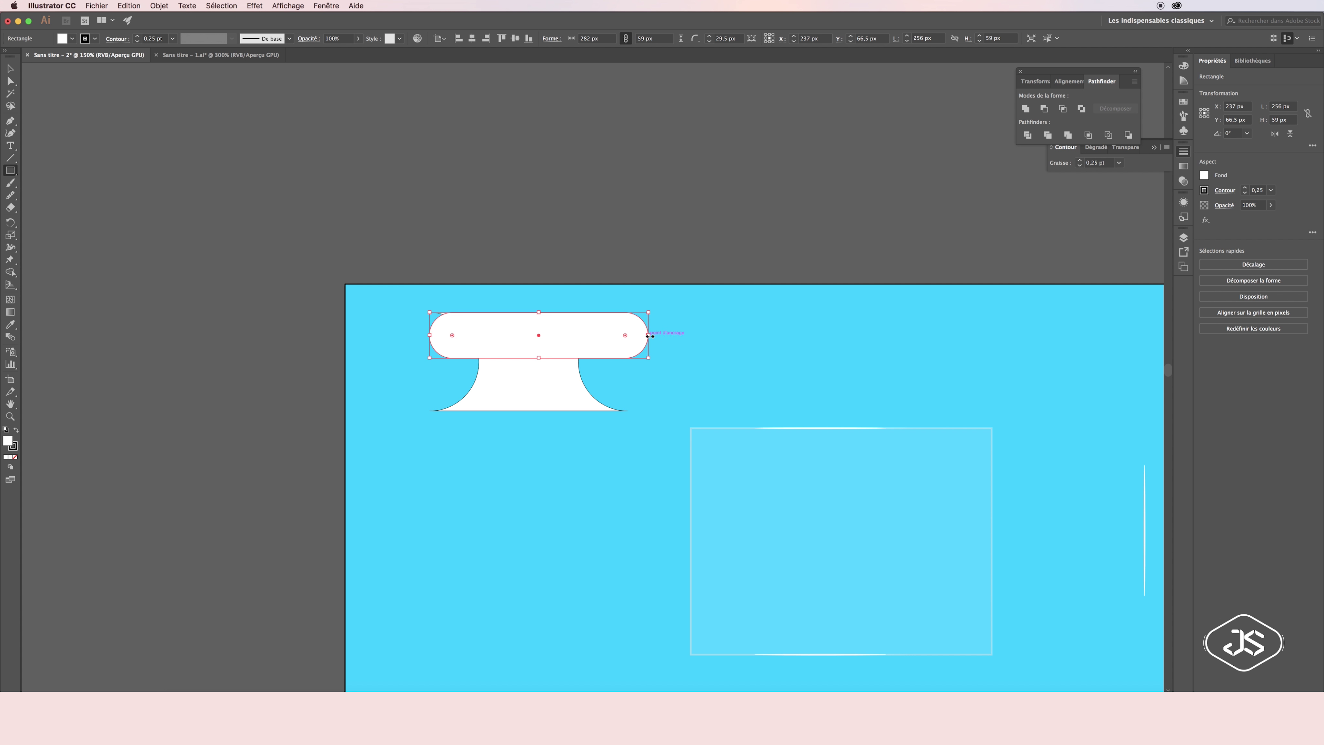
{"action": "left_click_drag", "start_coordinate": [430, 334], "coordinate": [394, 335]}
{"action": "left_click_drag", "start_coordinate": [648, 334], "coordinate": [642, 334]}
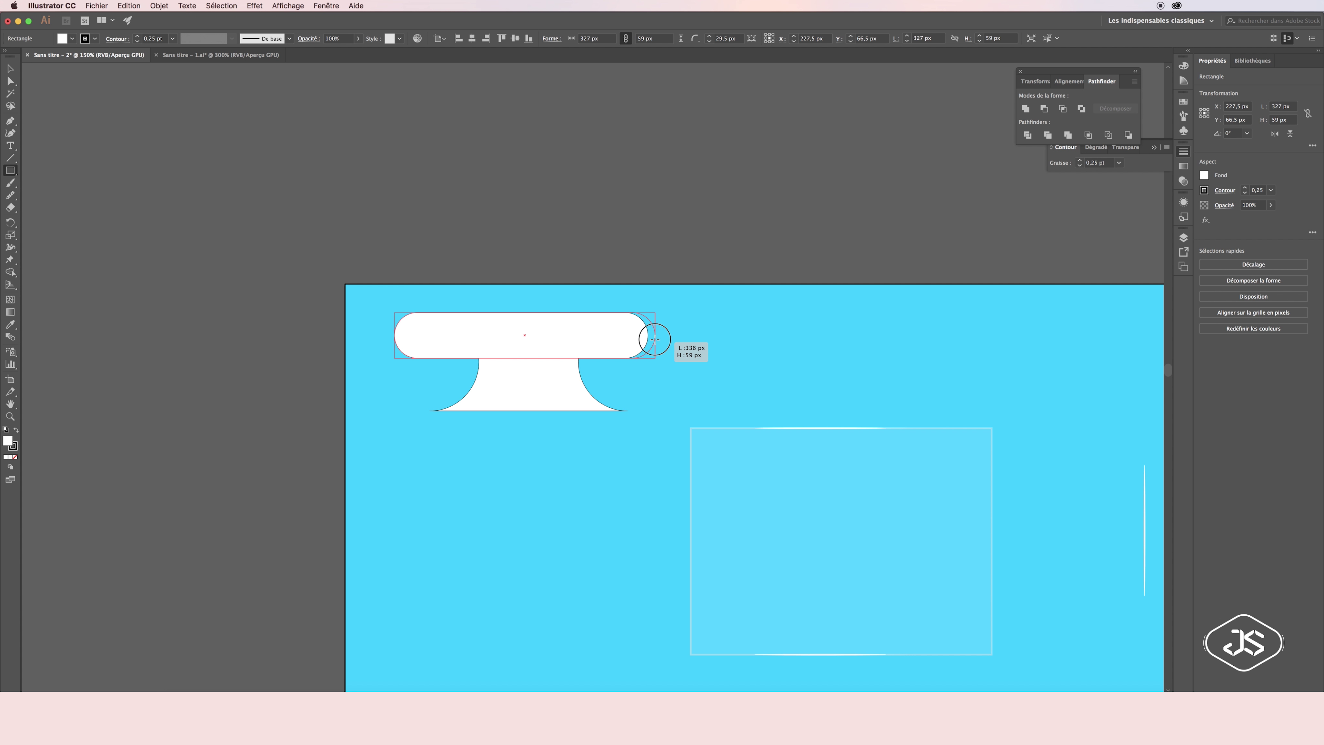
{"action": "left_click_drag", "start_coordinate": [394, 335], "coordinate": [421, 335]}
{"action": "key", "text": "v"}
{"action": "left_click", "coordinate": [619, 234]}
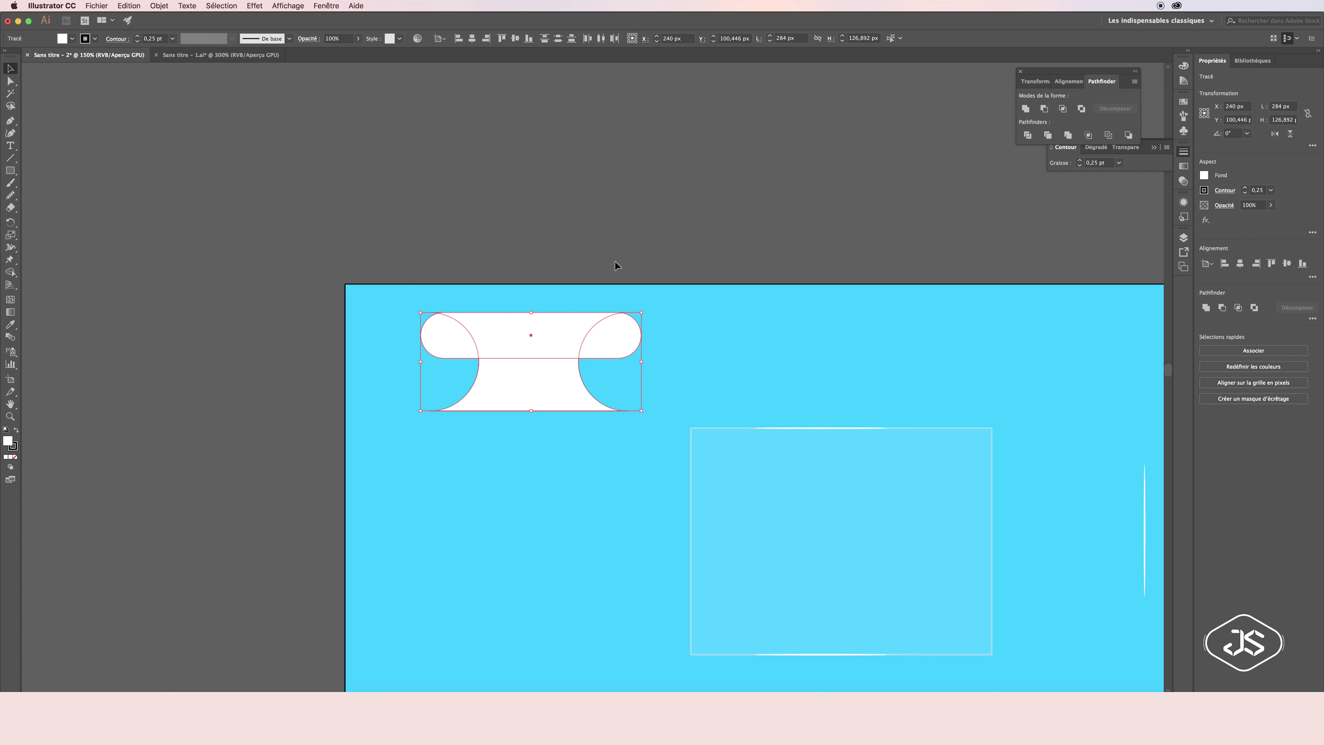
Restack the pedestal above the pill in the Calques panel
{"action": "left_click", "coordinate": [552, 340]}
{"action": "key", "text": "super+z"}
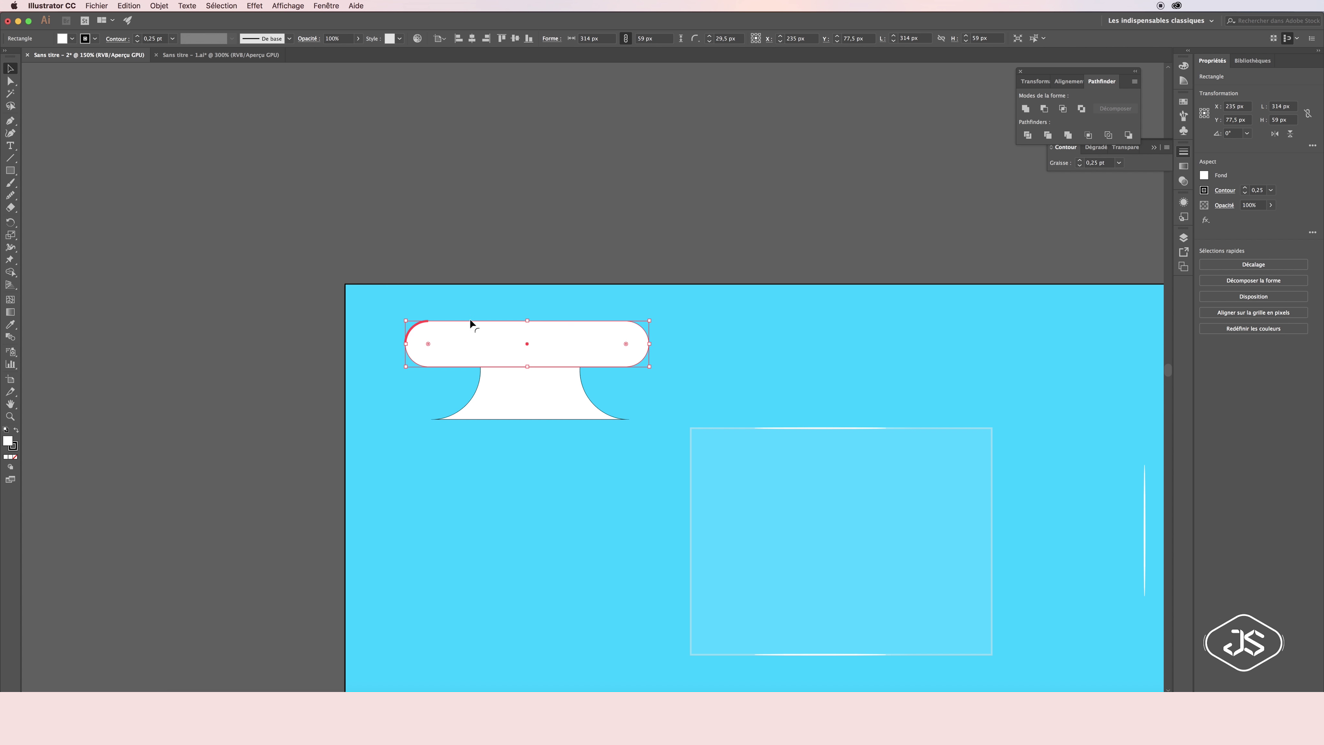
{"action": "key", "text": "super+z"}
{"action": "key", "text": "super+z"}
{"action": "key", "text": "super+z"}
{"action": "left_click", "coordinate": [626, 371]}
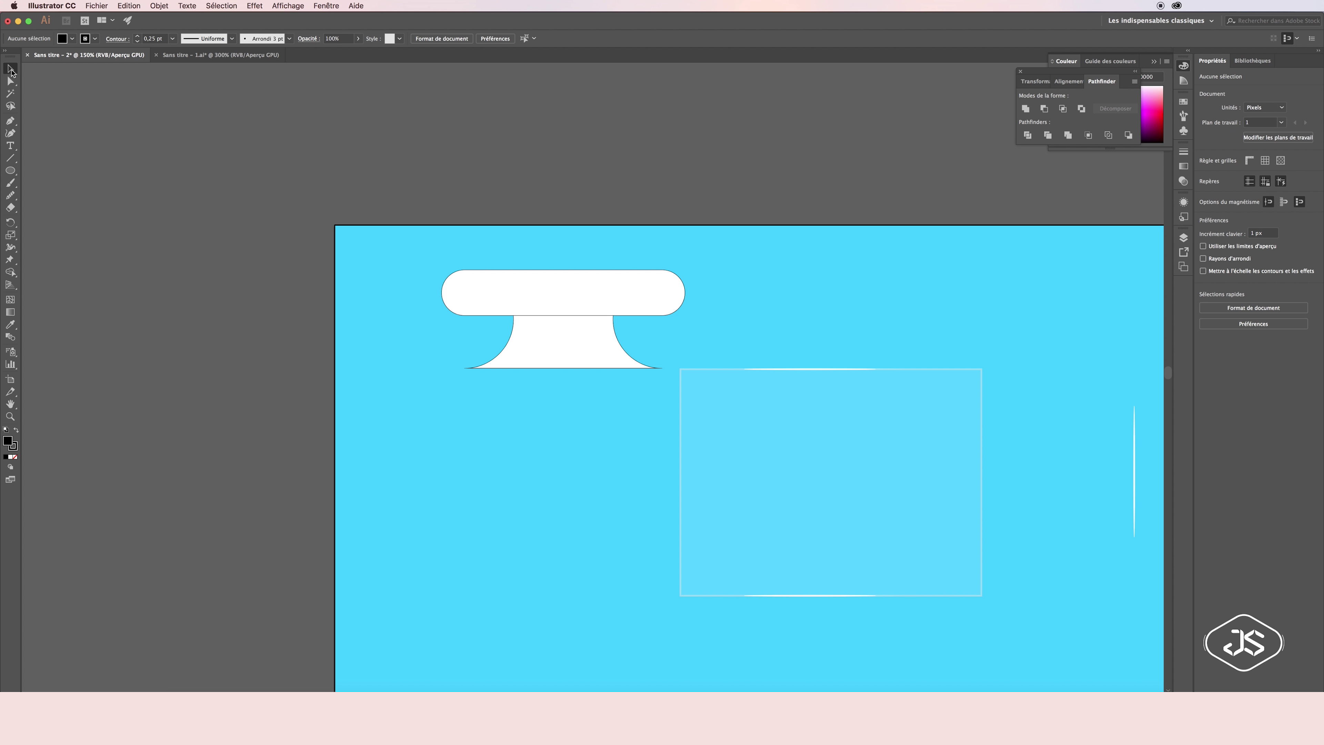
{"action": "left_click", "coordinate": [594, 308]}
{"action": "left_click", "coordinate": [1183, 238]}
{"action": "left_click_drag", "start_coordinate": [1123, 259], "coordinate": [1123, 277]}
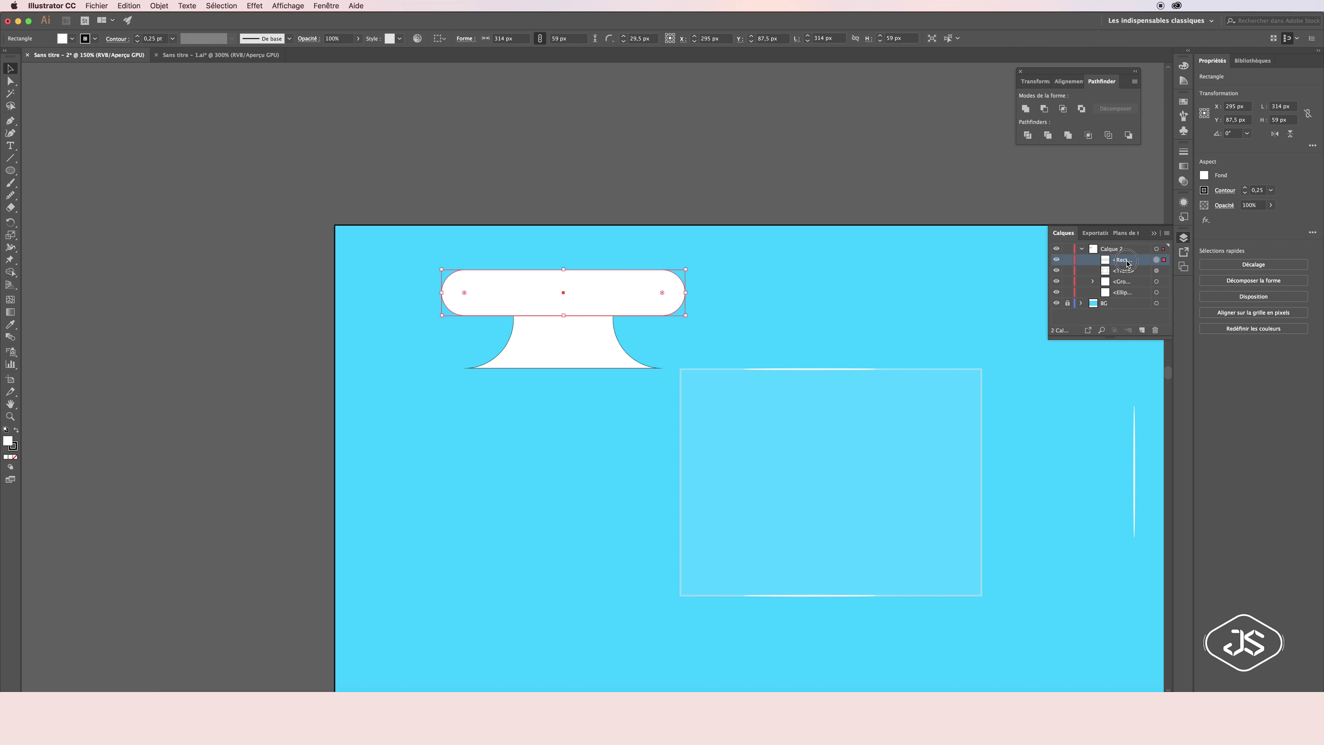
{"action": "left_click", "coordinate": [738, 296]}
{"action": "left_click_drag", "start_coordinate": [10, 170], "coordinate": [57, 210]}
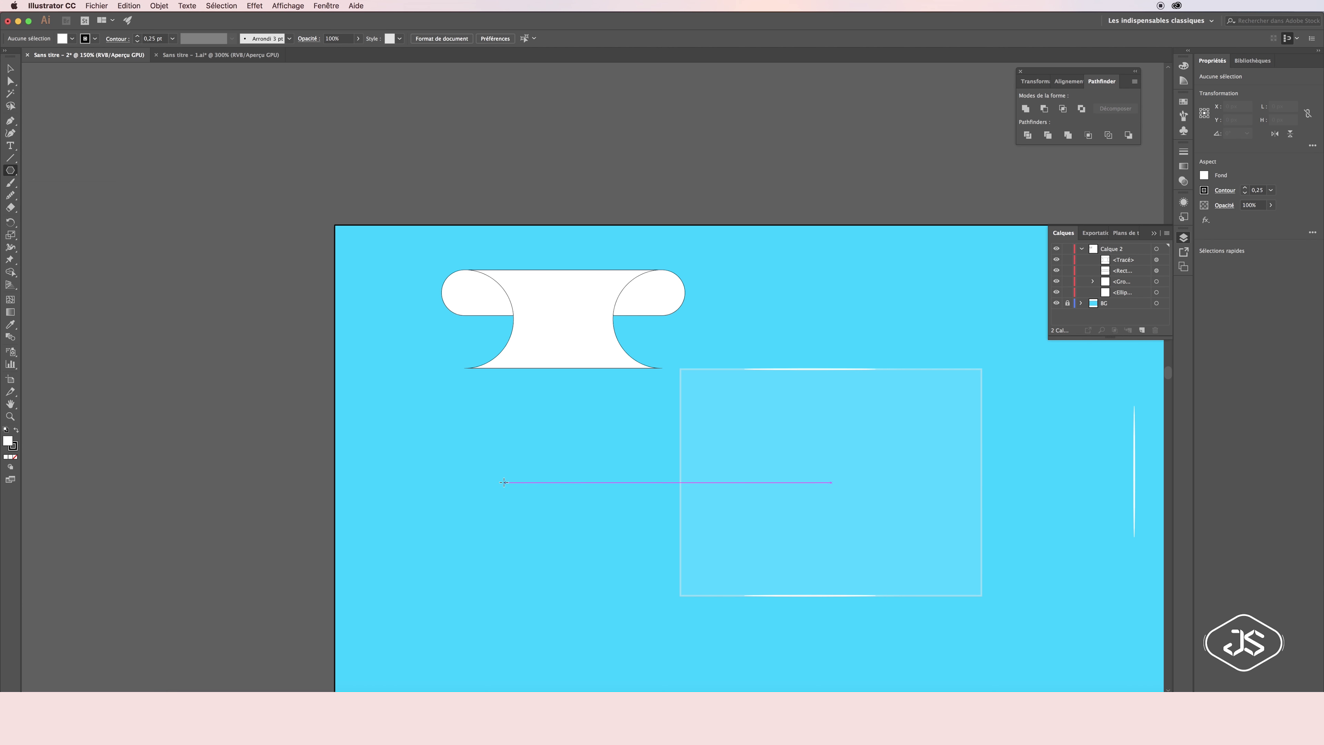
Draw a small octagon and a circle centred on it
{"action": "left_click_drag", "start_coordinate": [500, 478], "coordinate": [508, 497]}
{"action": "left_click", "coordinate": [11, 71]}
{"action": "left_click", "coordinate": [555, 435]}
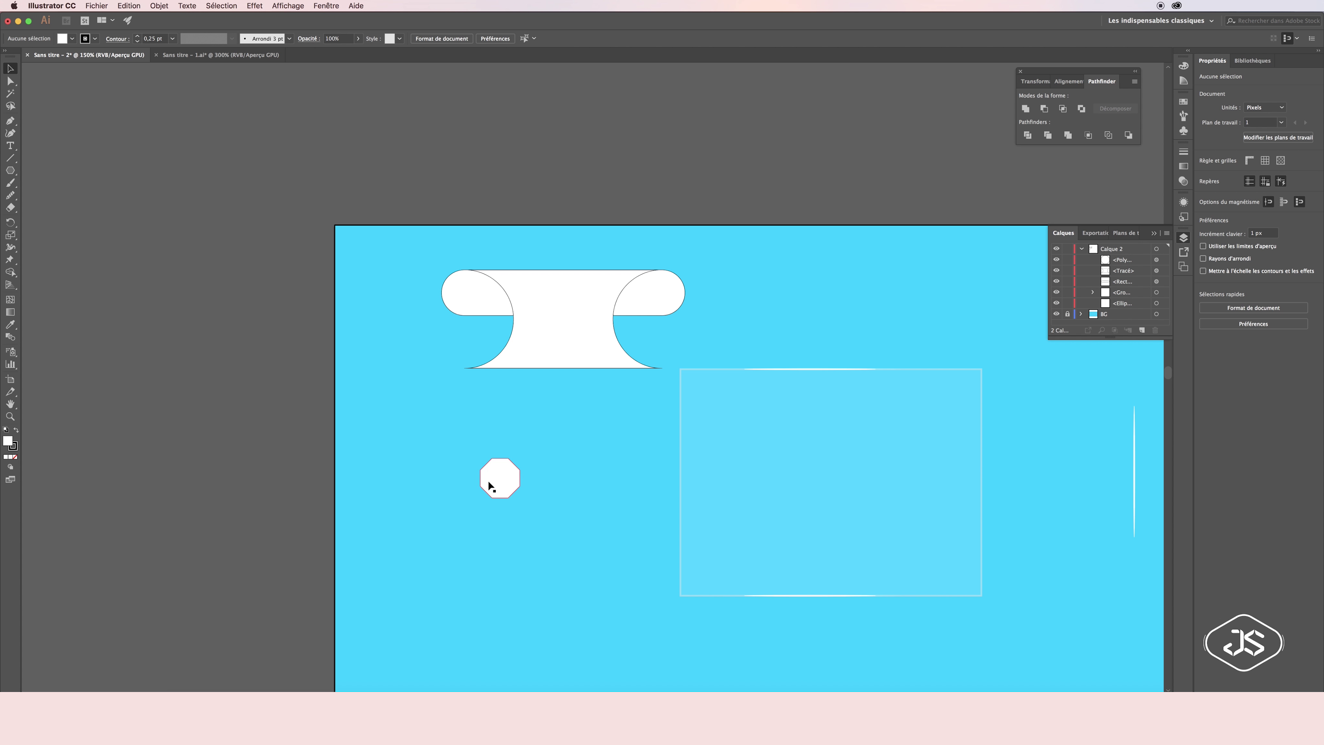
{"action": "left_click_drag", "start_coordinate": [10, 170], "coordinate": [57, 195]}
{"action": "left_click_drag", "start_coordinate": [500, 478], "coordinate": [517, 493]}
{"action": "key", "text": "super+z"}
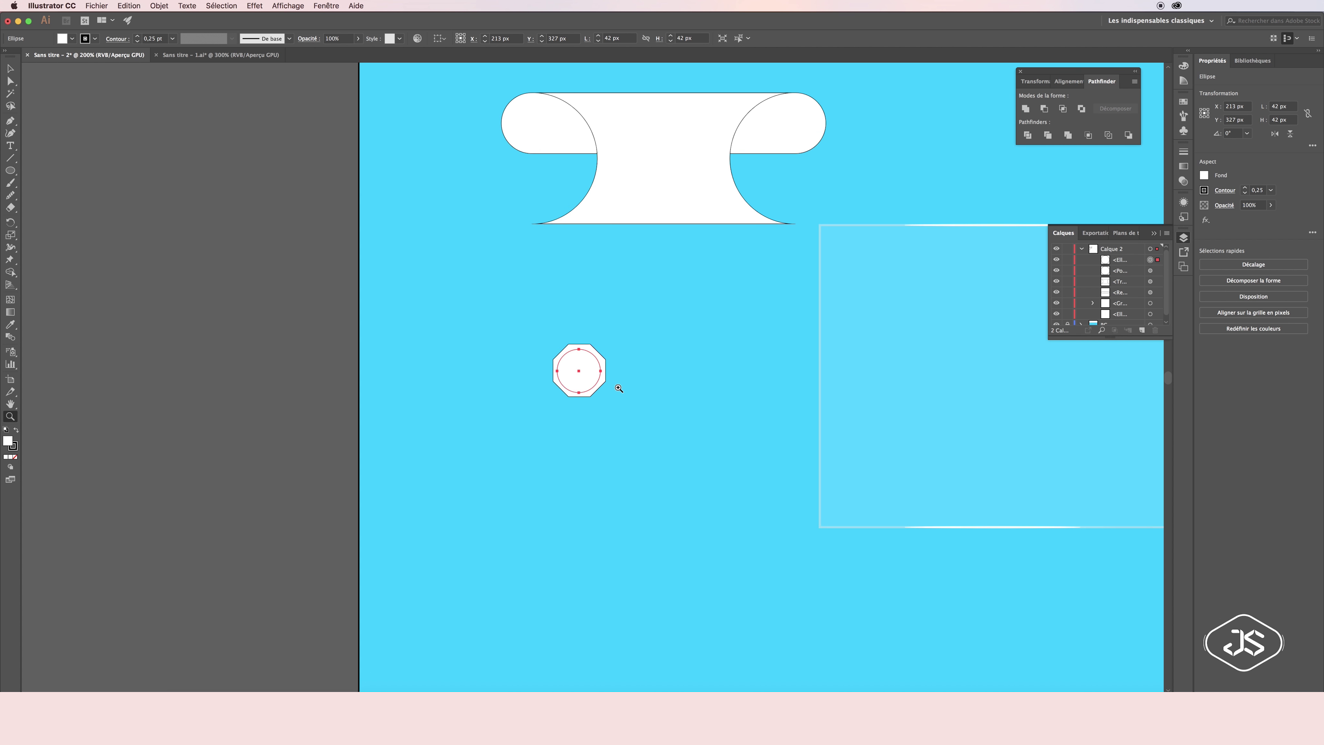
Duplicate the circle in front and shrink the copy about its centre
{"action": "key", "text": "super+plus"}
{"action": "key", "text": "super+plus"}
{"action": "key", "text": "super+plus"}
{"action": "left_click", "coordinate": [627, 417]}
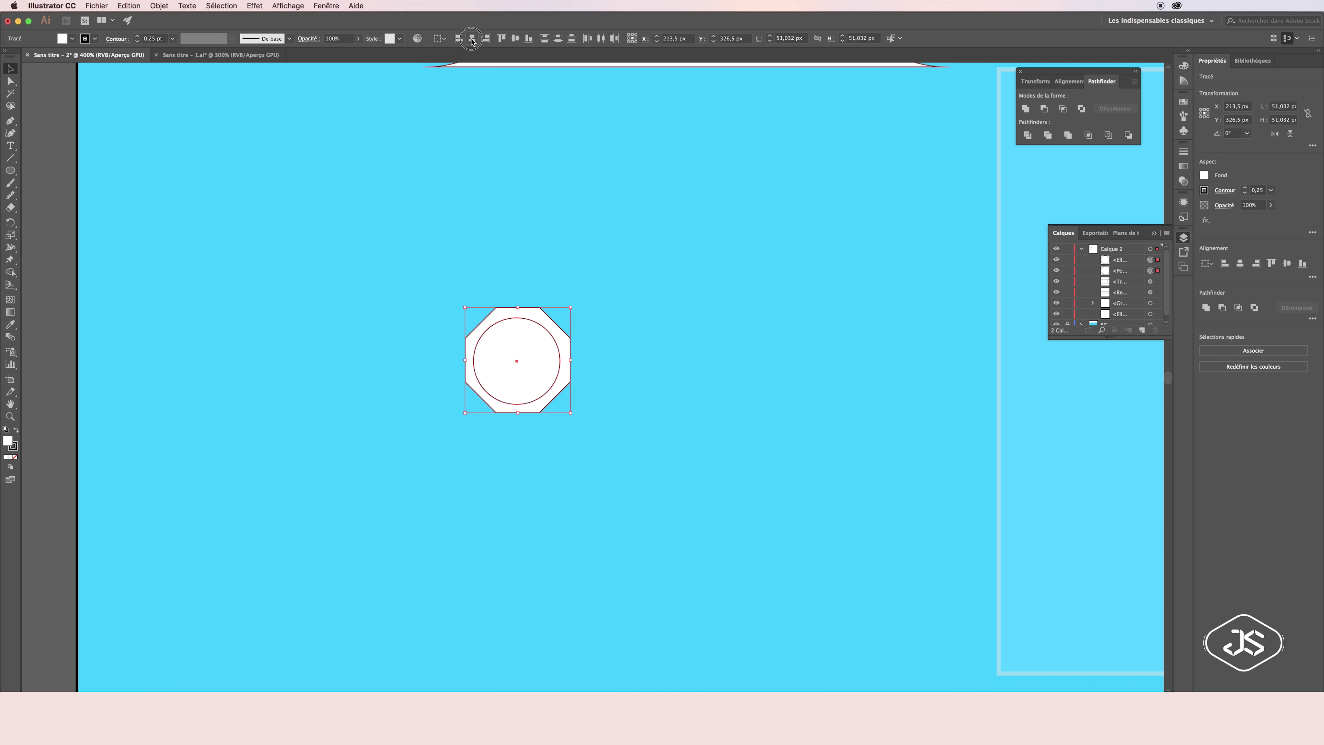
{"action": "left_click", "coordinate": [128, 6]}
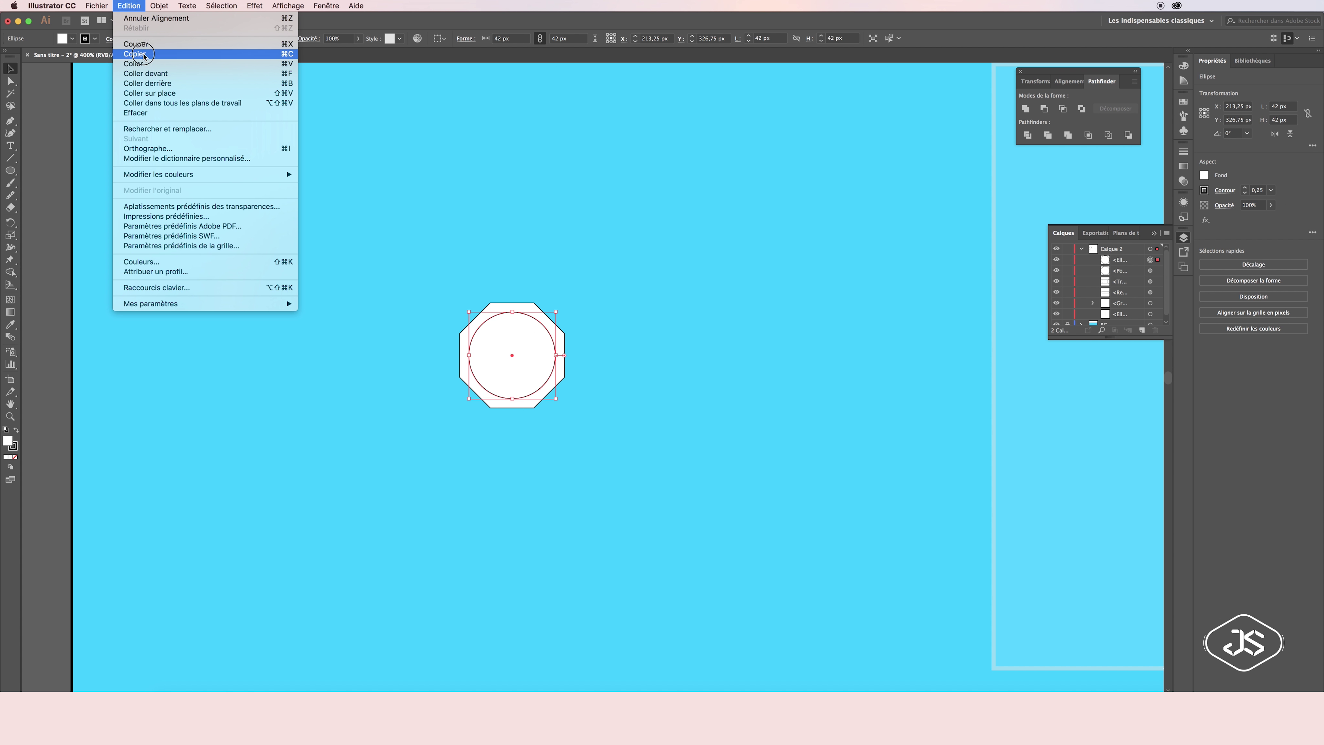
{"action": "left_click", "coordinate": [156, 76]}
{"action": "left_click_drag", "start_coordinate": [469, 312], "coordinate": [475, 319]}
{"action": "left_click", "coordinate": [685, 332]}
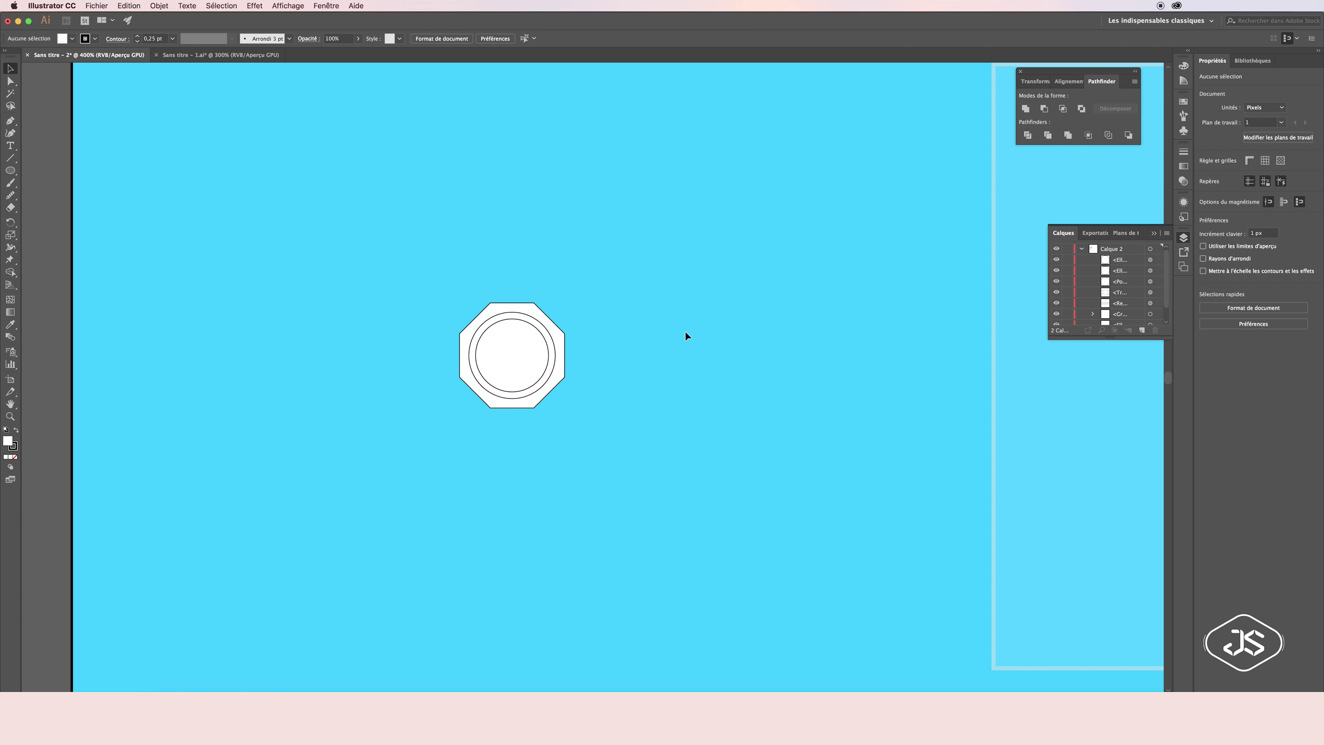
Fill the outer circle black so it rings the inner circle
{"action": "left_click", "coordinate": [552, 344]}
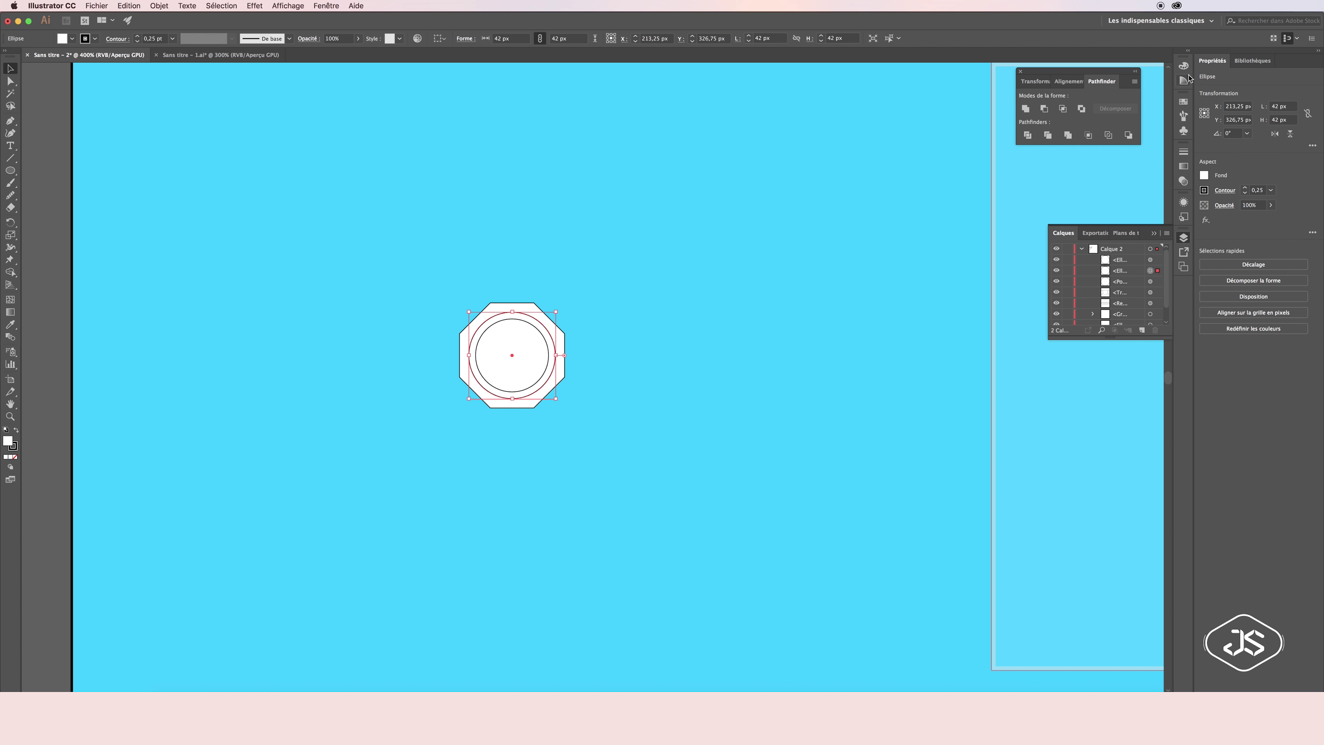
{"action": "left_click", "coordinate": [1183, 65]}
{"action": "left_click", "coordinate": [1061, 76]}
{"action": "left_click", "coordinate": [776, 241]}
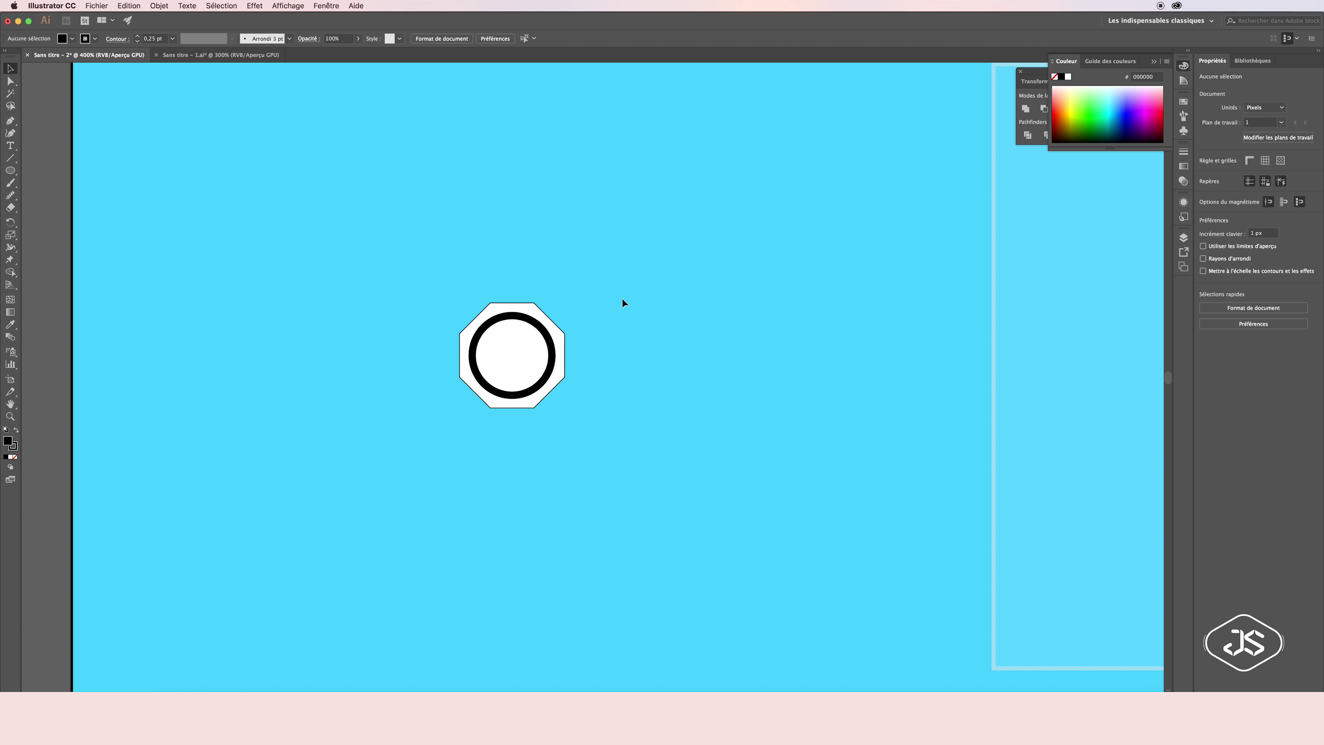
Give the inner circle a radial gradient ending in light grey
{"action": "left_click_drag", "start_coordinate": [451, 272], "coordinate": [607, 450]}
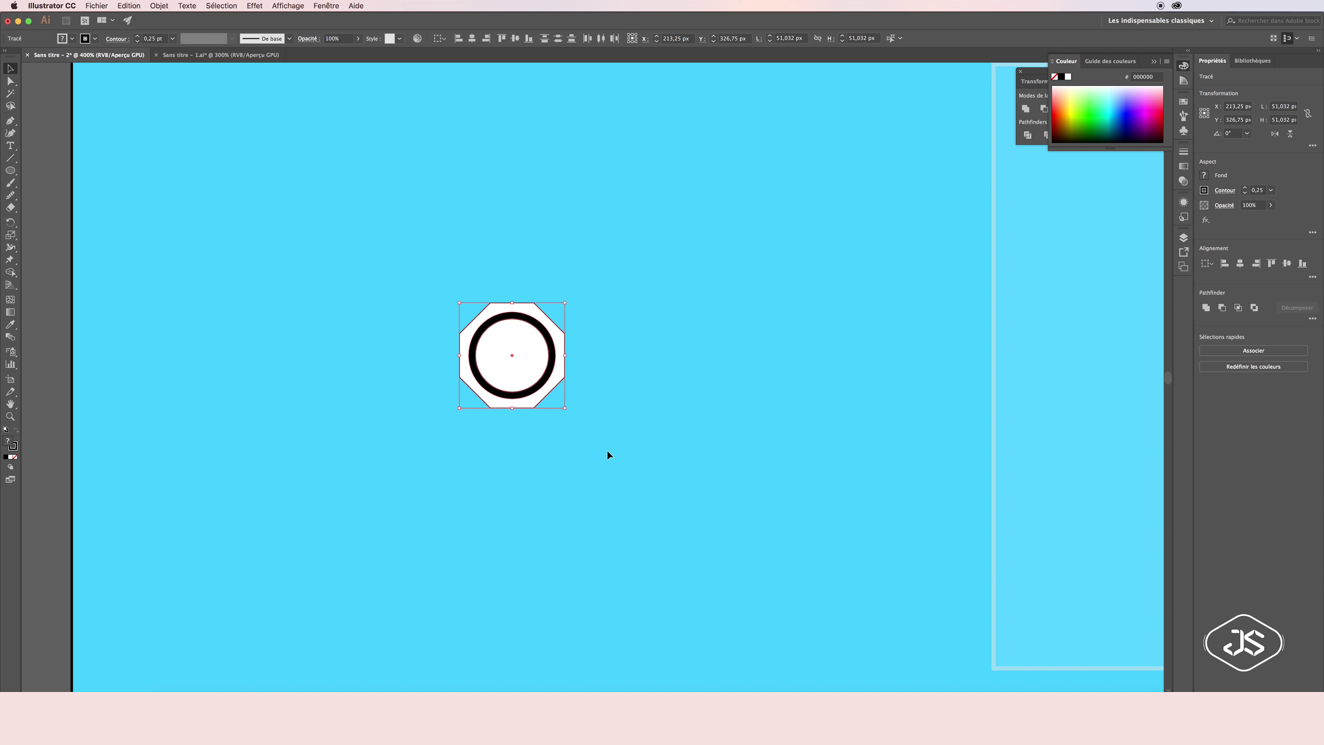
{"action": "left_click", "coordinate": [516, 365]}
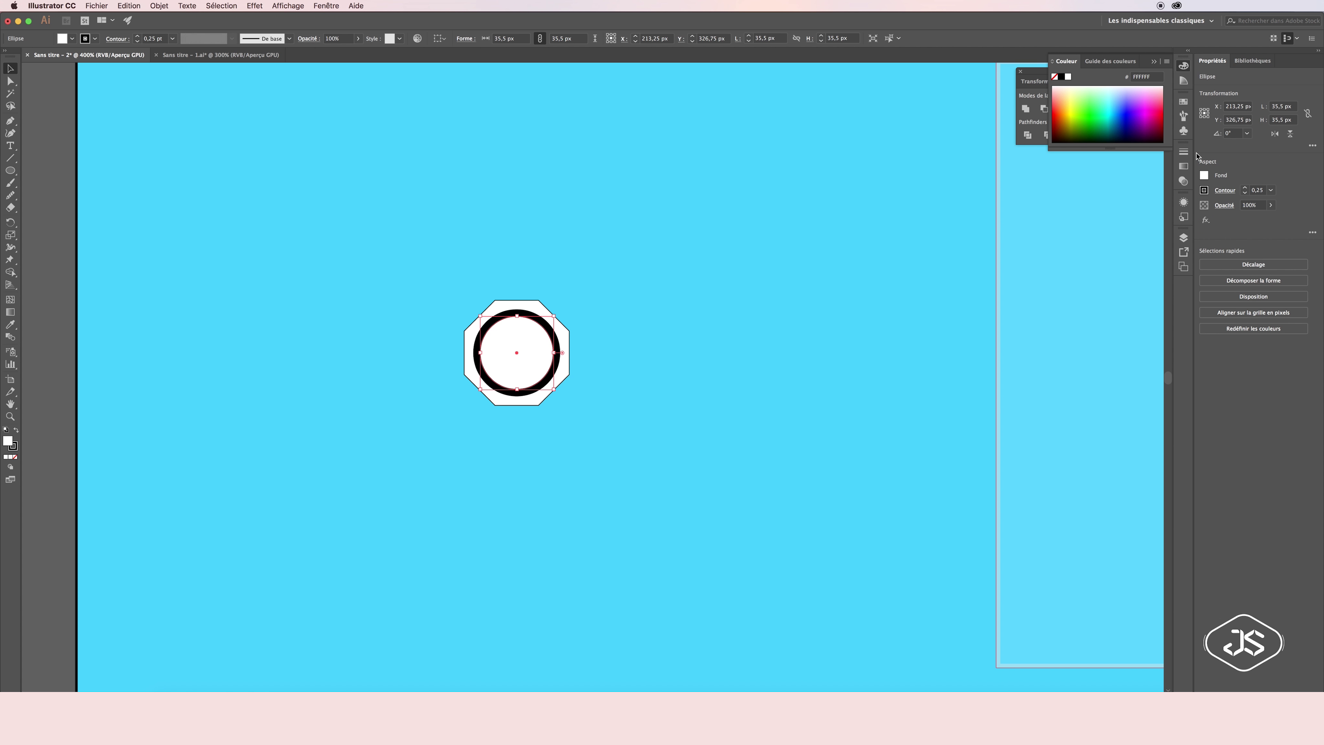
{"action": "left_click", "coordinate": [1183, 166]}
{"action": "left_click", "coordinate": [1069, 164]}
{"action": "left_click", "coordinate": [990, 183]}
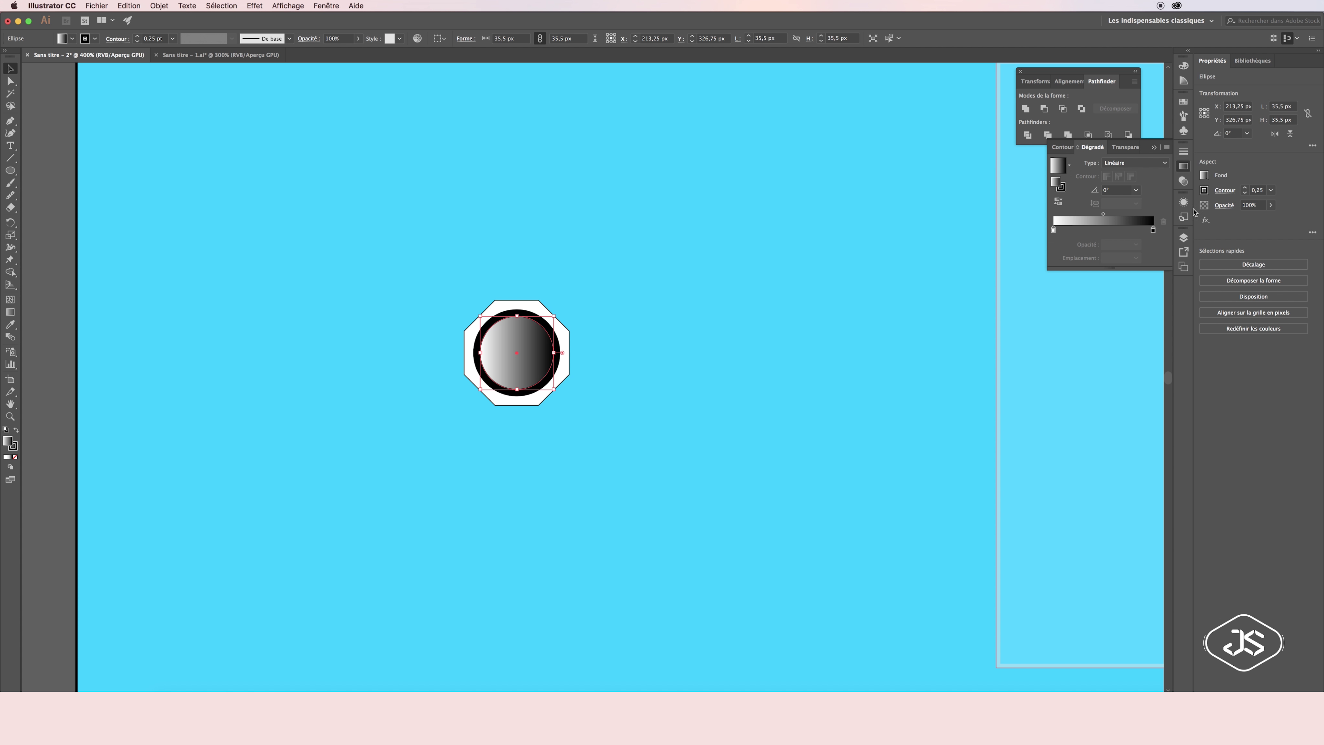
{"action": "left_click", "coordinate": [1133, 162]}
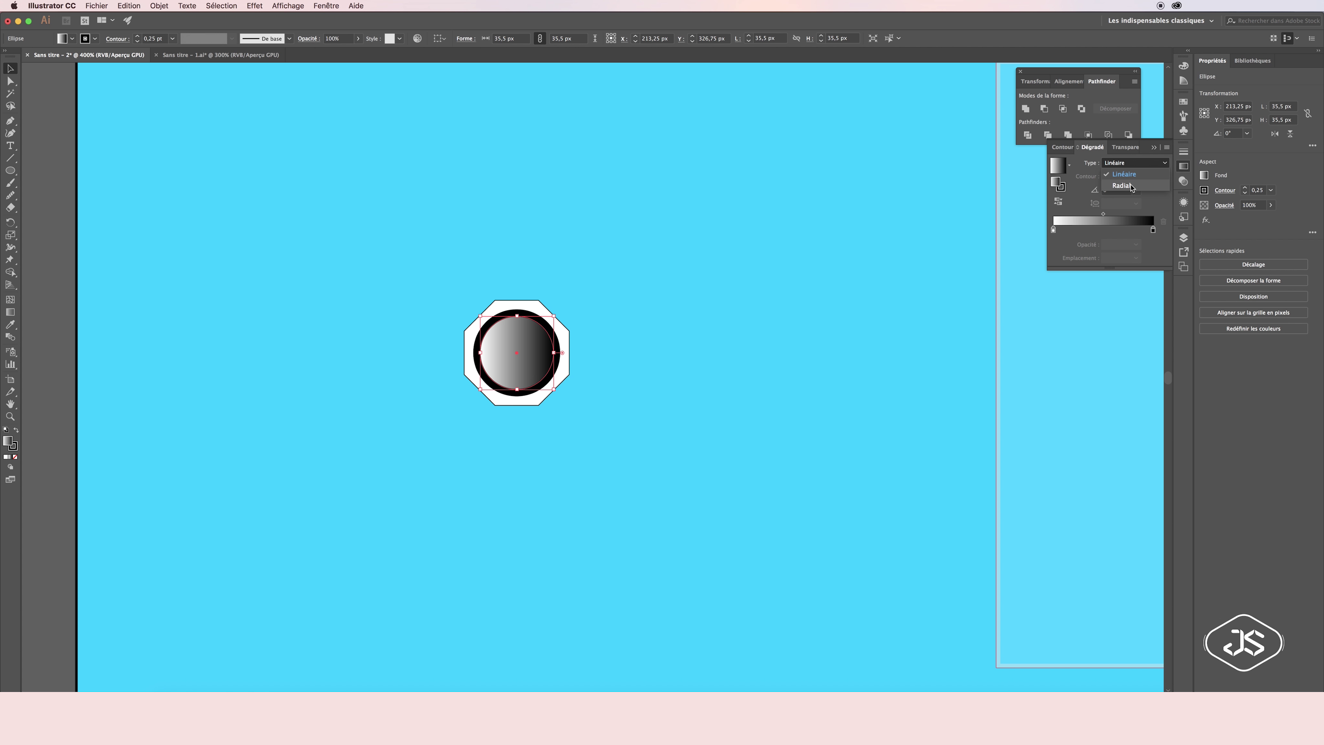
{"action": "double_click", "coordinate": [1053, 229]}
{"action": "left_click", "coordinate": [1083, 284]}
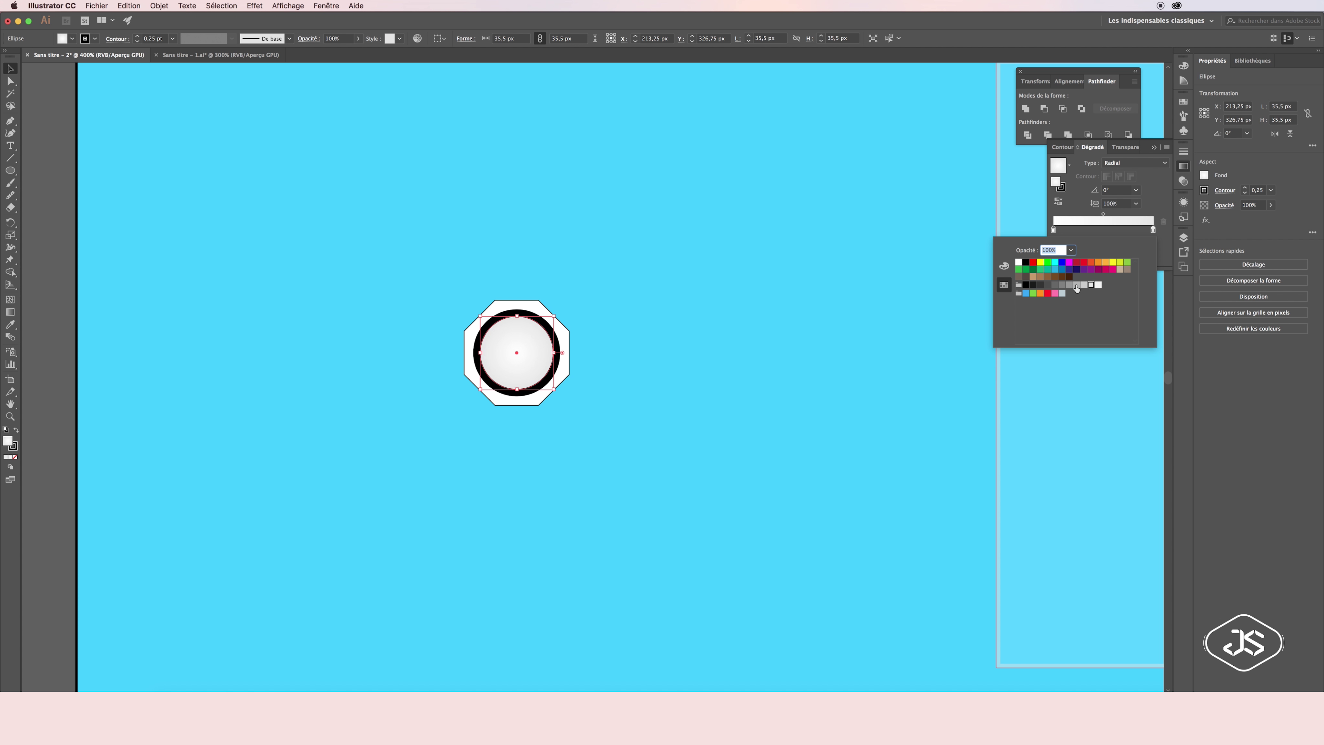
{"action": "left_click", "coordinate": [745, 284]}
Reframe the view and select the octagon together with its circles
{"action": "left_click", "coordinate": [616, 320]}
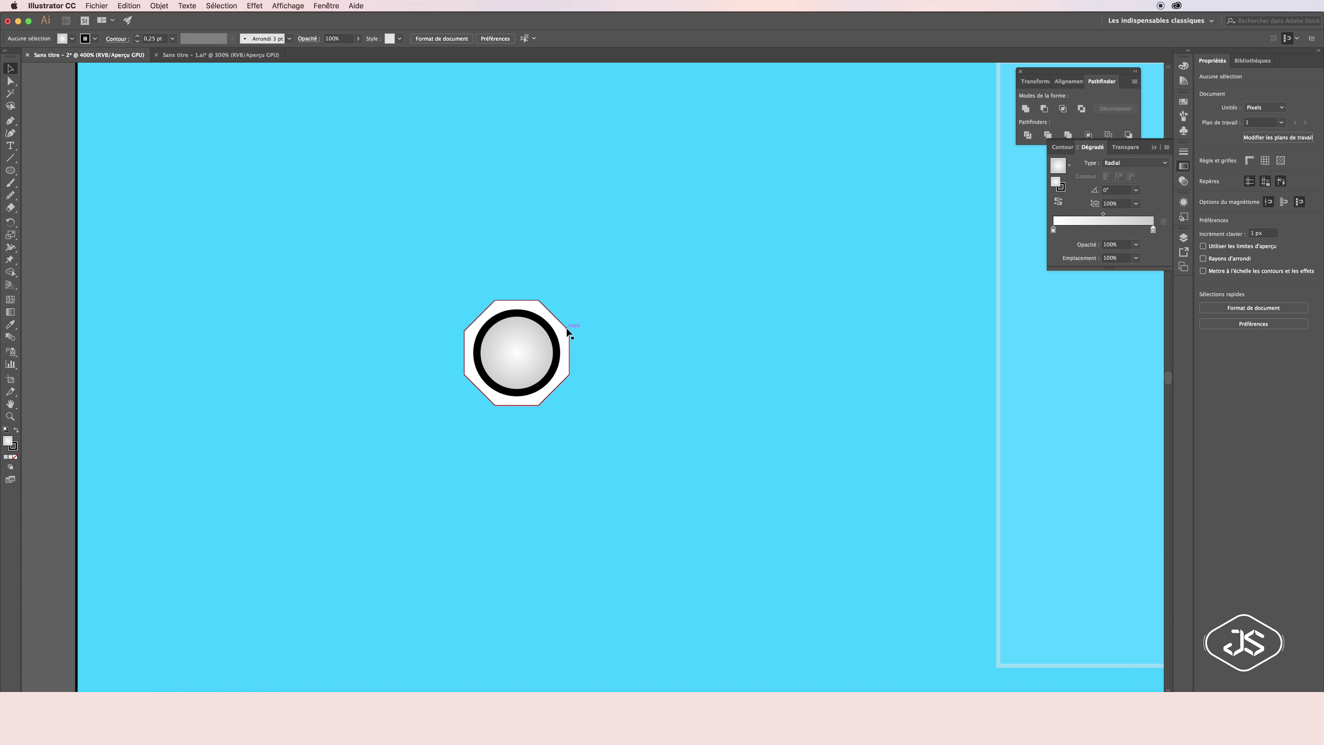
{"action": "key", "text": "z"}
{"action": "left_click_drag", "start_coordinate": [525, 345], "coordinate": [591, 374]}
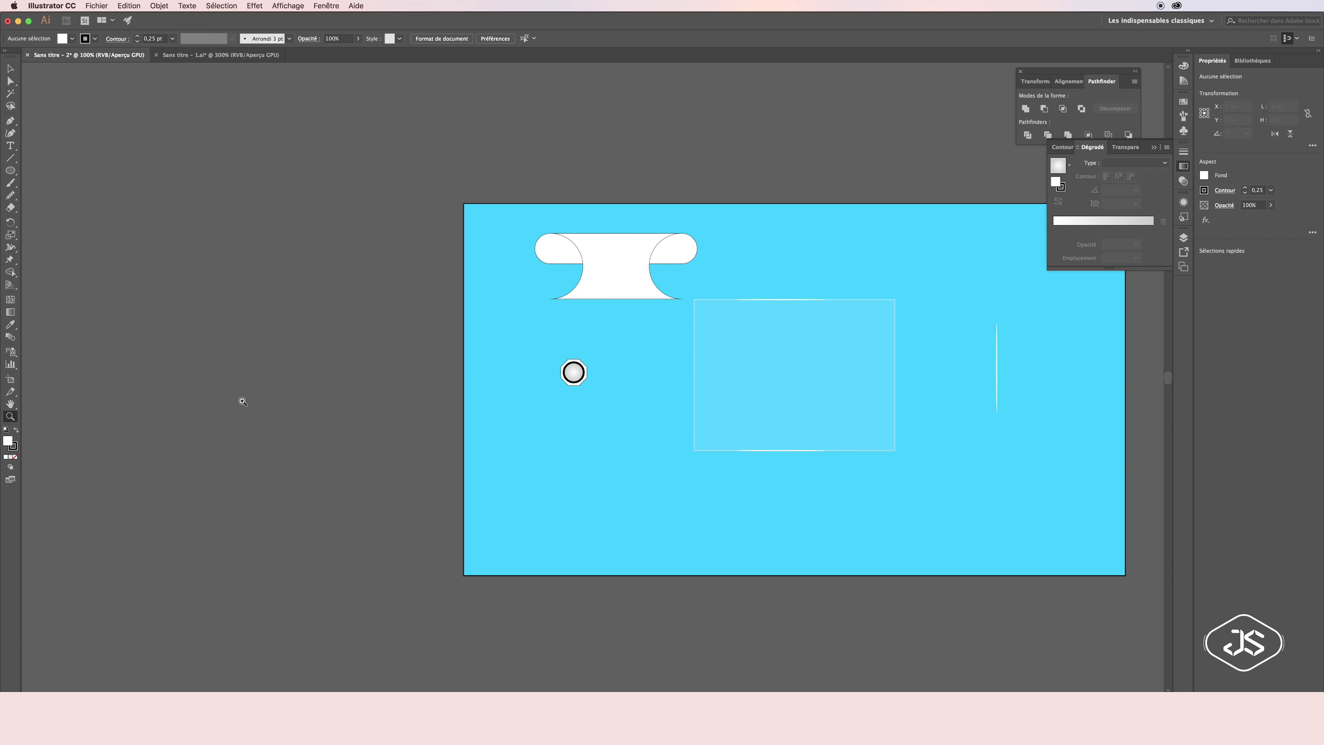
{"action": "left_click", "coordinate": [591, 374]}
{"action": "scroll", "coordinate": [585, 372], "scroll_direction": "up", "scroll_amount": 2}
{"action": "key", "text": "v"}
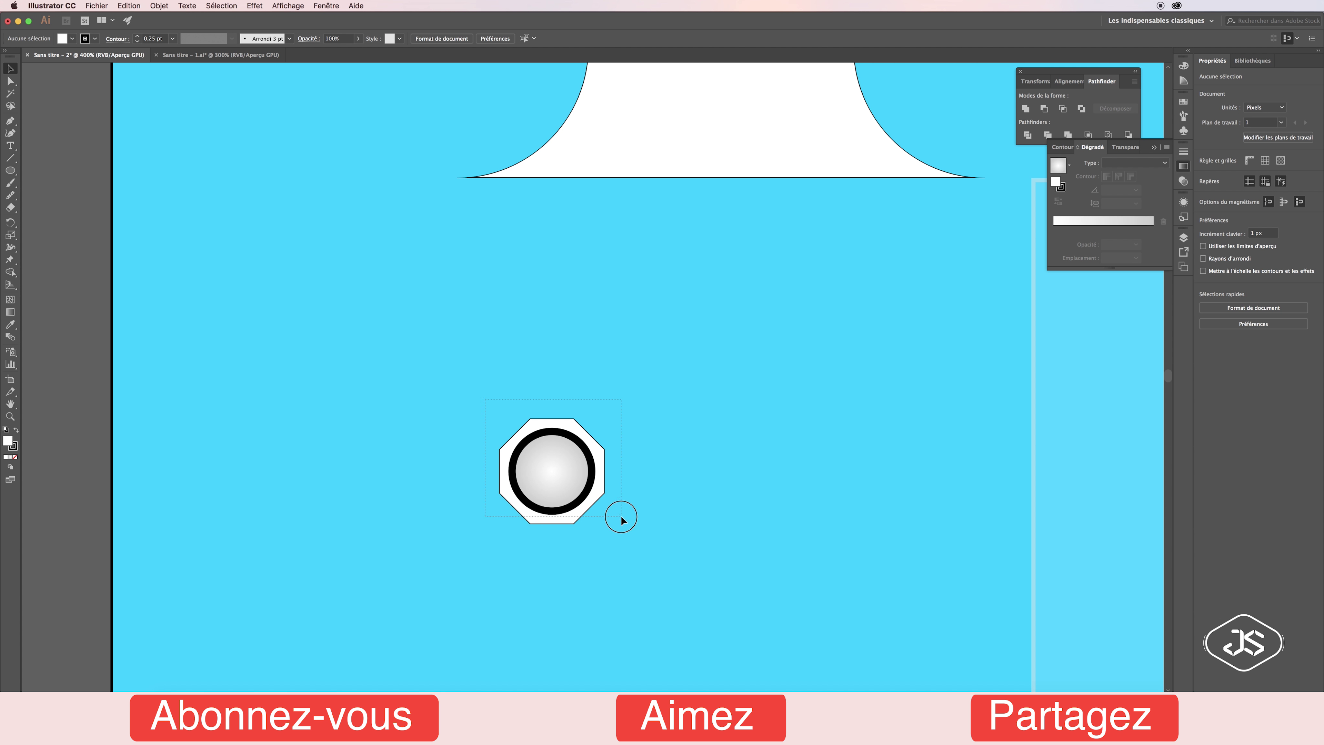
{"action": "left_click_drag", "start_coordinate": [620, 519], "coordinate": [617, 500]}
{"action": "key", "text": "super+minus"}
{"action": "key", "text": "super+minus"}
{"action": "key", "text": "super+minus"}
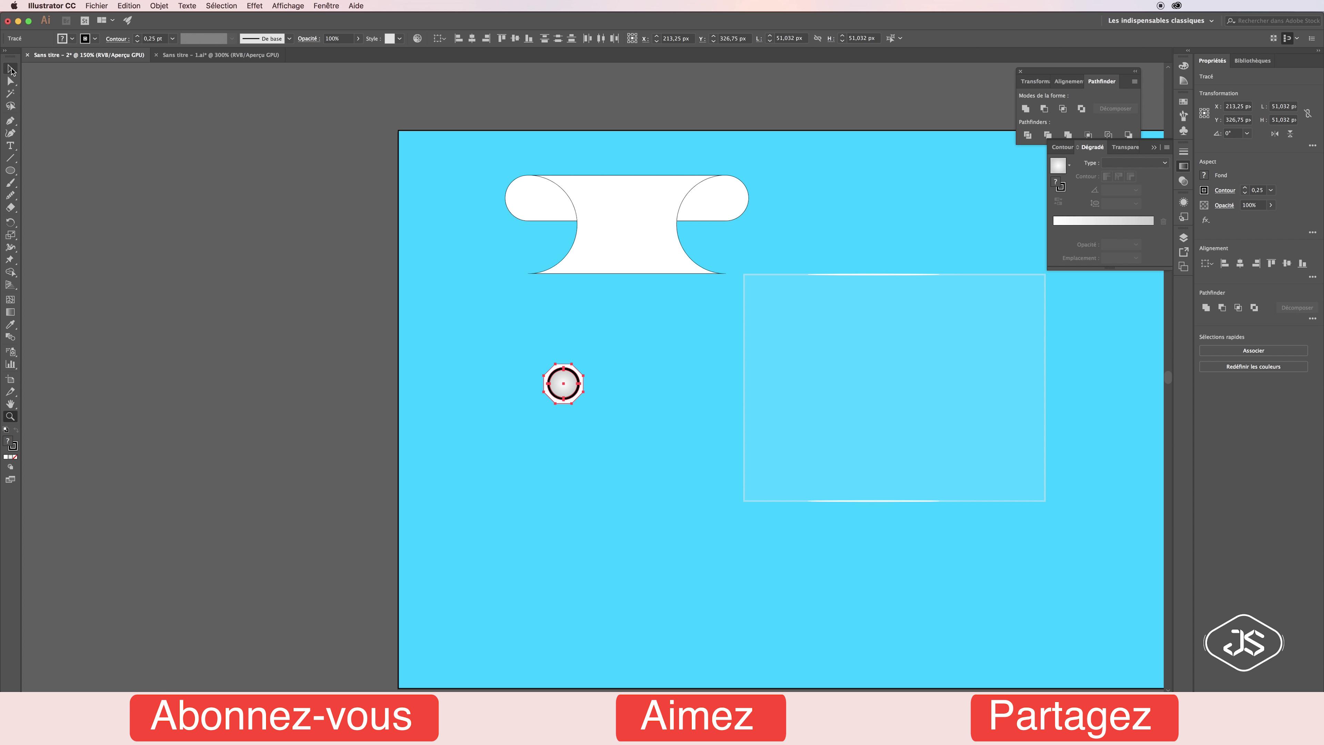
Place the ringed circle in the white shape's left end and a copy in the right end
{"action": "left_click", "coordinate": [599, 397]}
{"action": "mouse_move", "coordinate": [564, 386]}
{"action": "left_mouse_down"}
{"action": "mouse_move", "coordinate": [647, 328]}
{"action": "mouse_move", "coordinate": [611, 387]}
{"action": "mouse_move", "coordinate": [726, 197]}
{"action": "mouse_move", "coordinate": [730, 210]}
{"action": "mouse_move", "coordinate": [549, 200]}
{"action": "left_mouse_up"}
{"action": "left_click", "coordinate": [1183, 238]}
{"action": "left_click", "coordinate": [1120, 261]}
{"action": "left_click", "coordinate": [493, 284]}
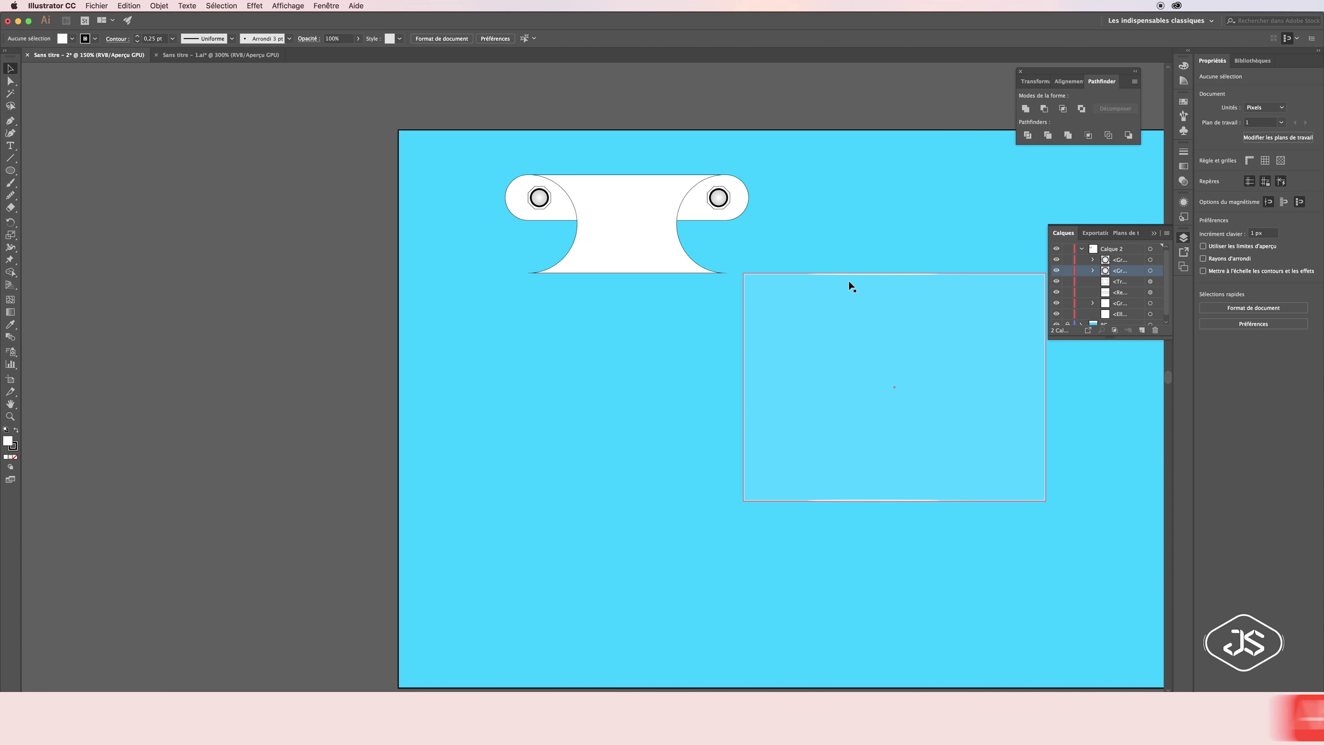
Shorten the translucent rectangle from the top, leaving the white shape unchanged and selected
{"action": "left_click", "coordinate": [889, 274]}
{"action": "left_click_drag", "start_coordinate": [888, 274], "coordinate": [889, 321]}
{"action": "left_click", "coordinate": [893, 285]}
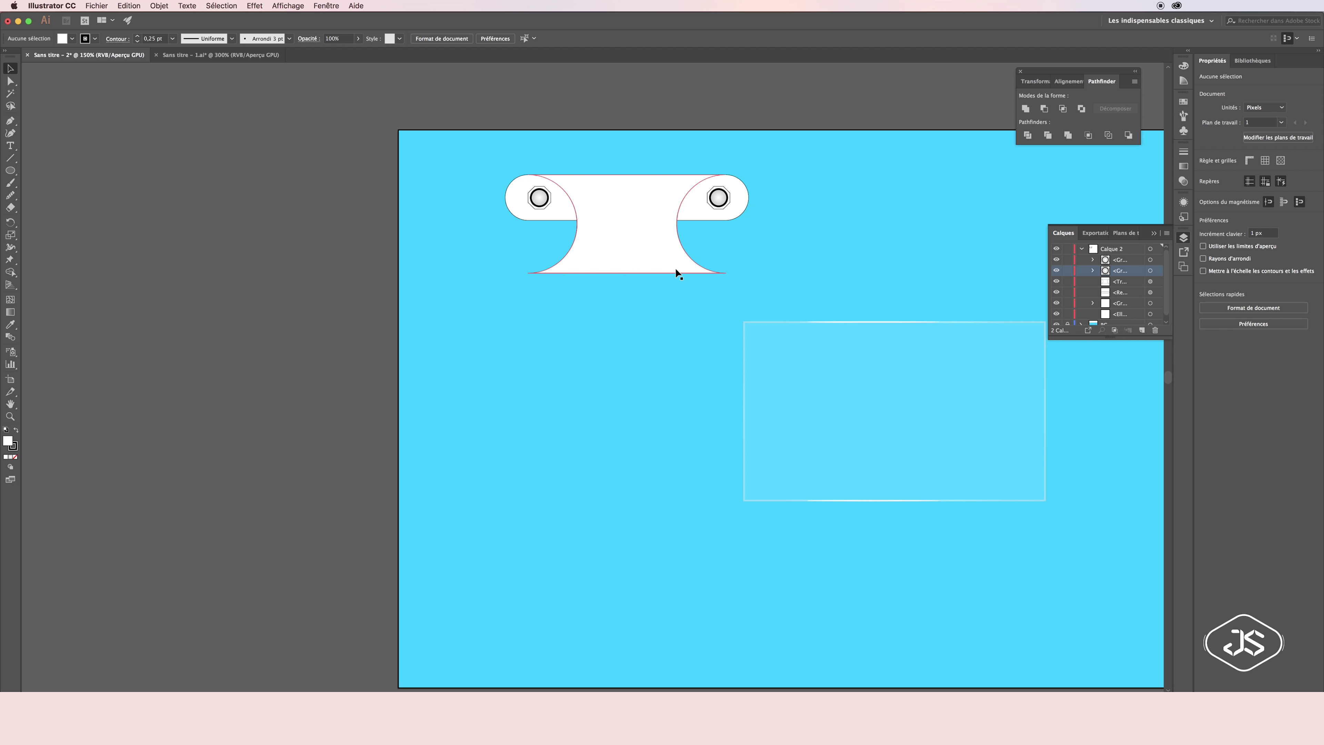
{"action": "left_click_drag", "start_coordinate": [629, 271], "coordinate": [627, 257]}
{"action": "left_click", "coordinate": [619, 311]}
{"action": "key", "text": "cmd+z"}
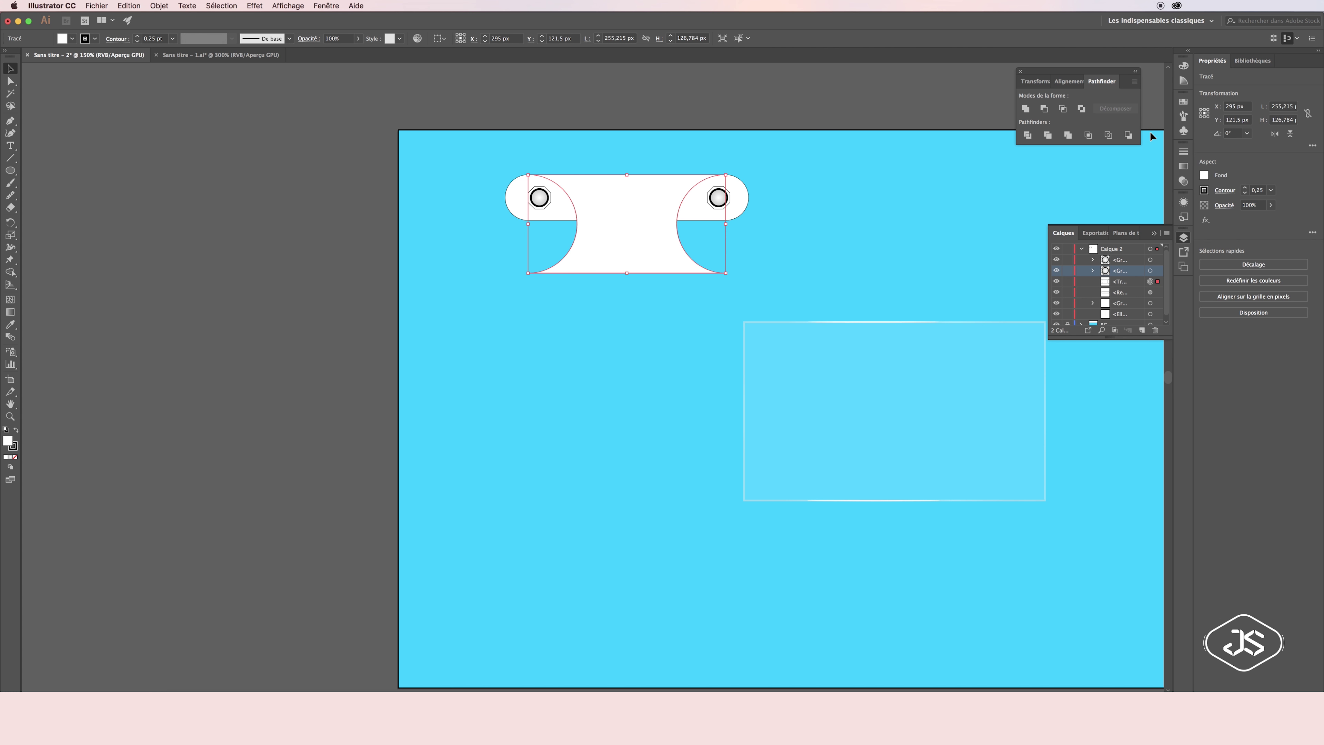
{"action": "left_click", "coordinate": [760, 232]}
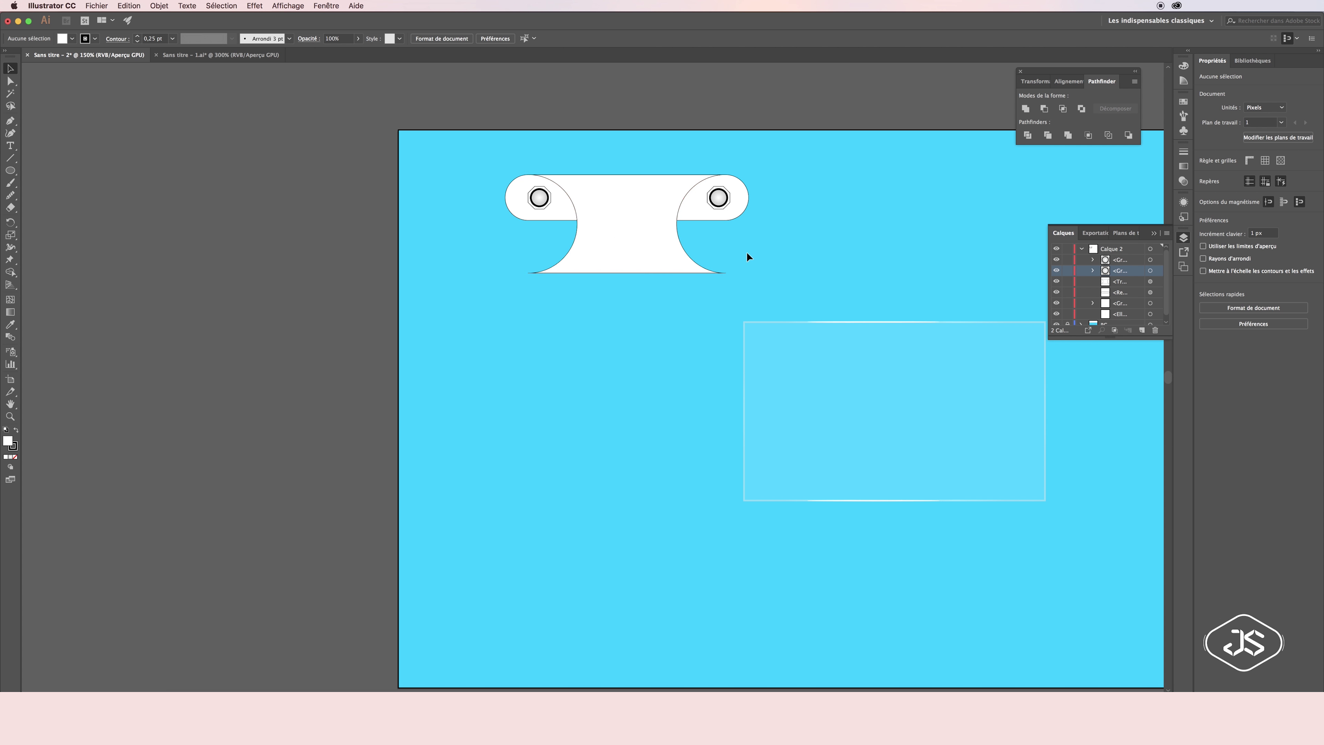
{"action": "left_click", "coordinate": [651, 237]}
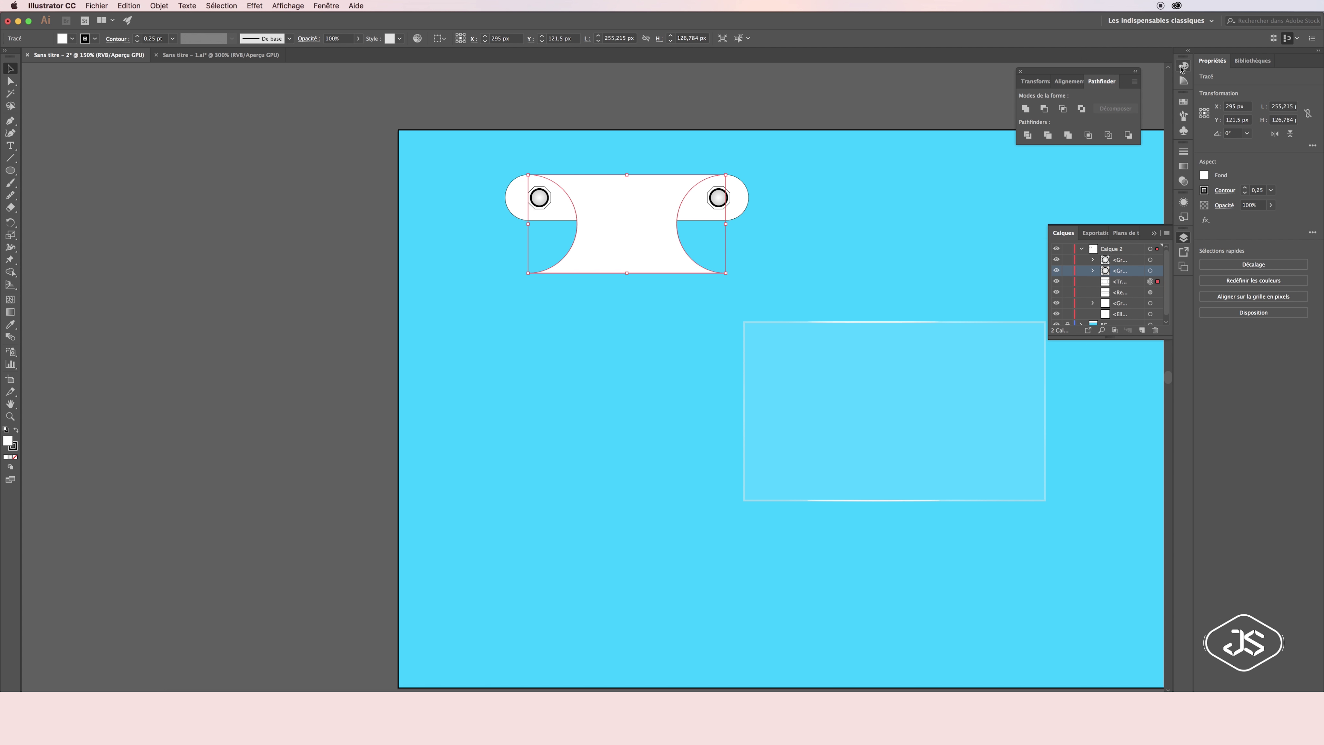
Apply a linear gradient preset to the hinge shape at a 90° angle
{"action": "left_click", "coordinate": [1182, 68]}
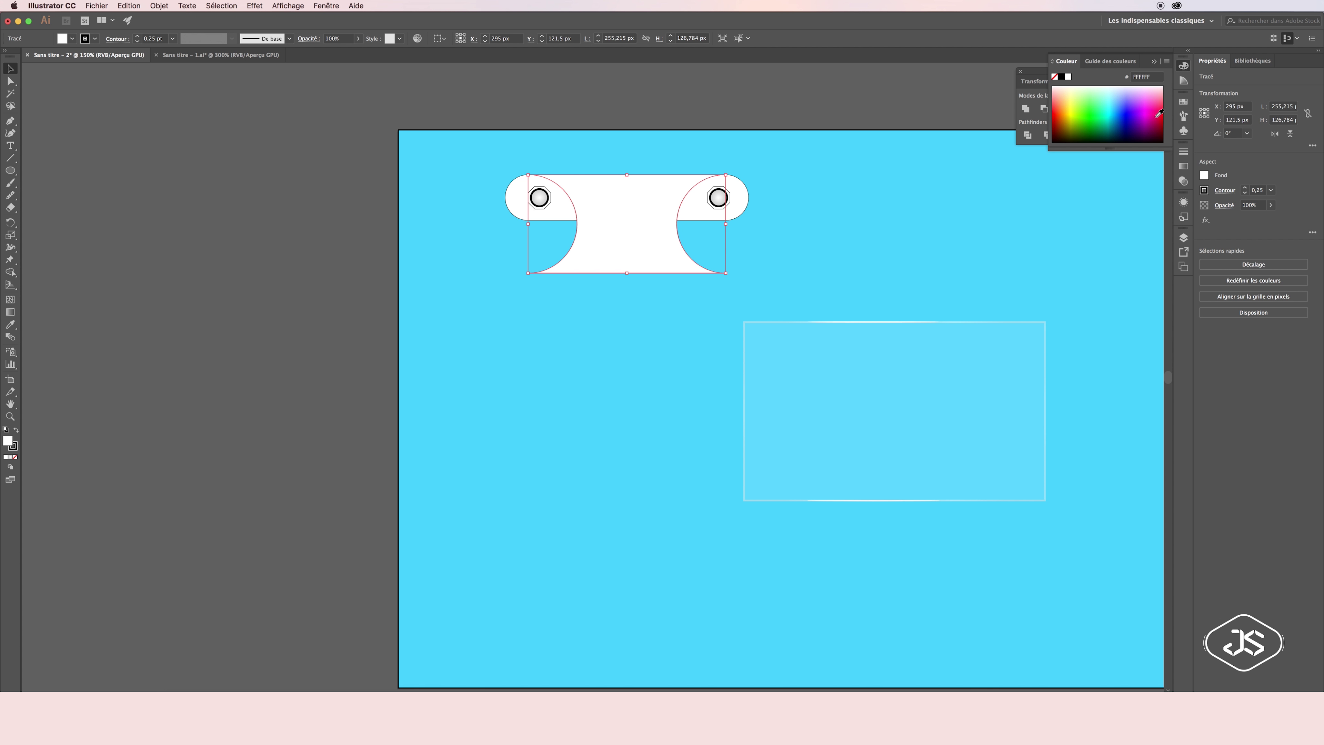
{"action": "left_click", "coordinate": [1182, 168]}
{"action": "left_click", "coordinate": [1069, 165]}
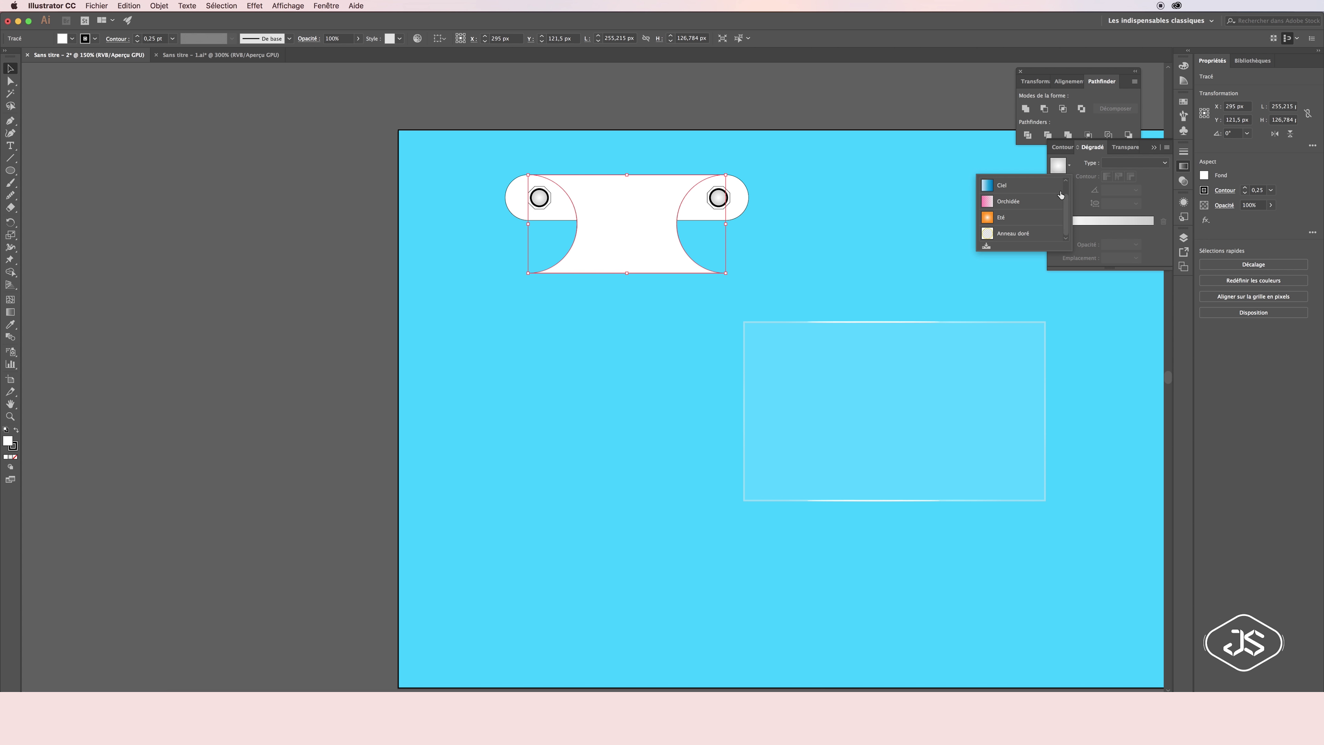
{"action": "left_click", "coordinate": [990, 203]}
{"action": "left_click", "coordinate": [1139, 191]}
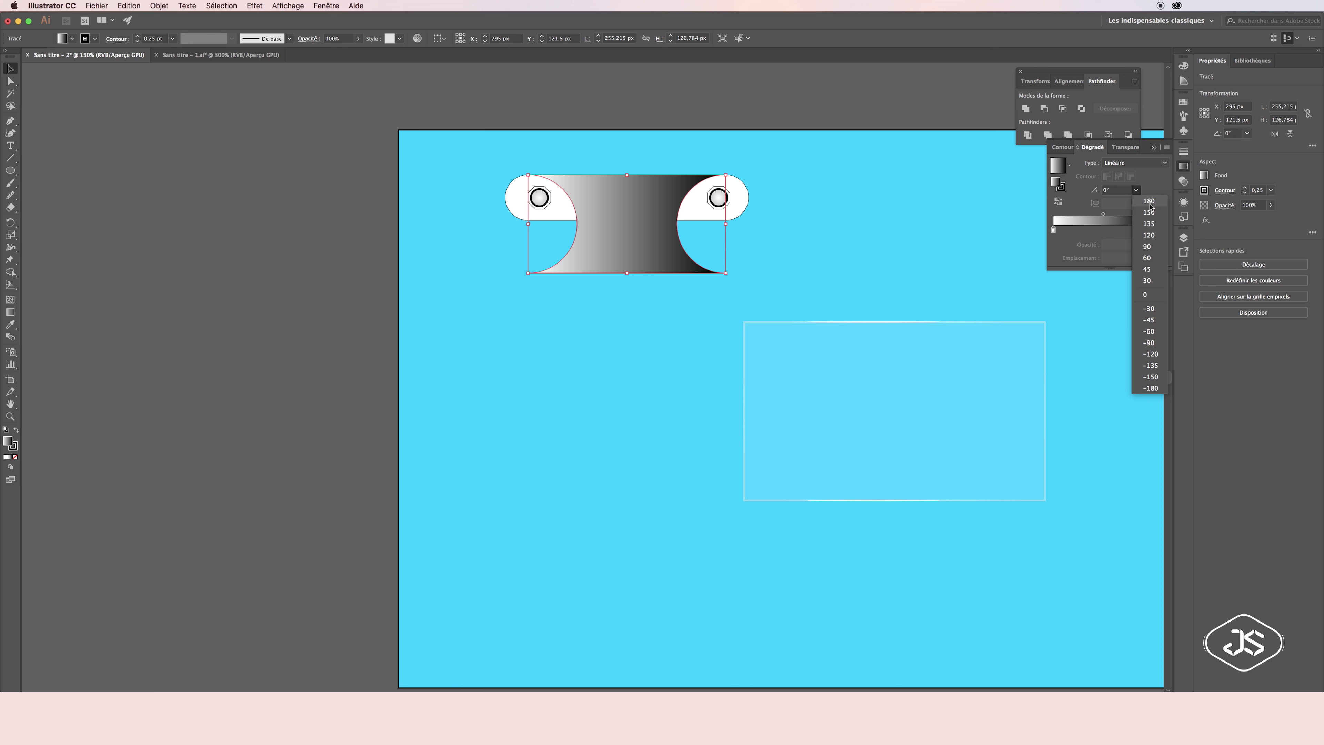
{"action": "left_click", "coordinate": [1142, 218]}
{"action": "left_click", "coordinate": [1138, 192]}
{"action": "left_click", "coordinate": [1142, 245]}
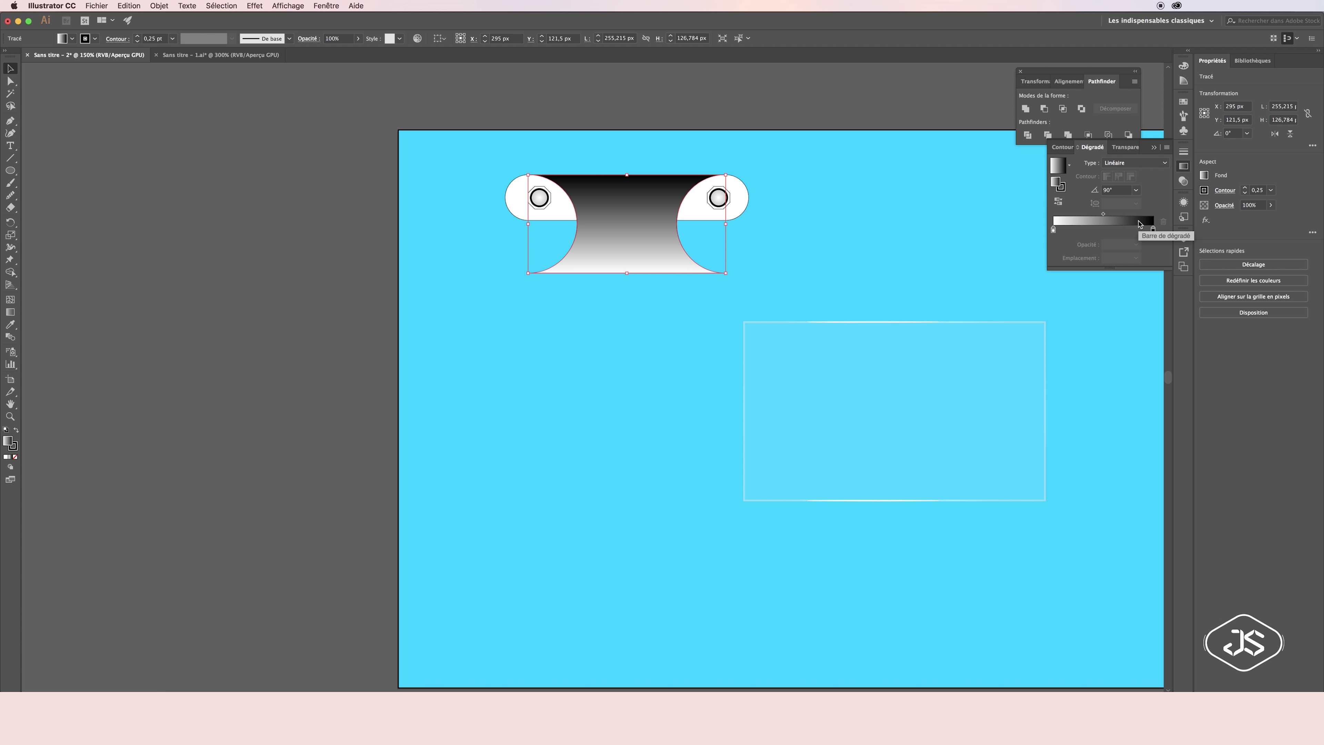
Set the gradient stops to crimson and dark purple
{"action": "double_click", "coordinate": [1152, 230]}
{"action": "left_click", "coordinate": [1098, 270]}
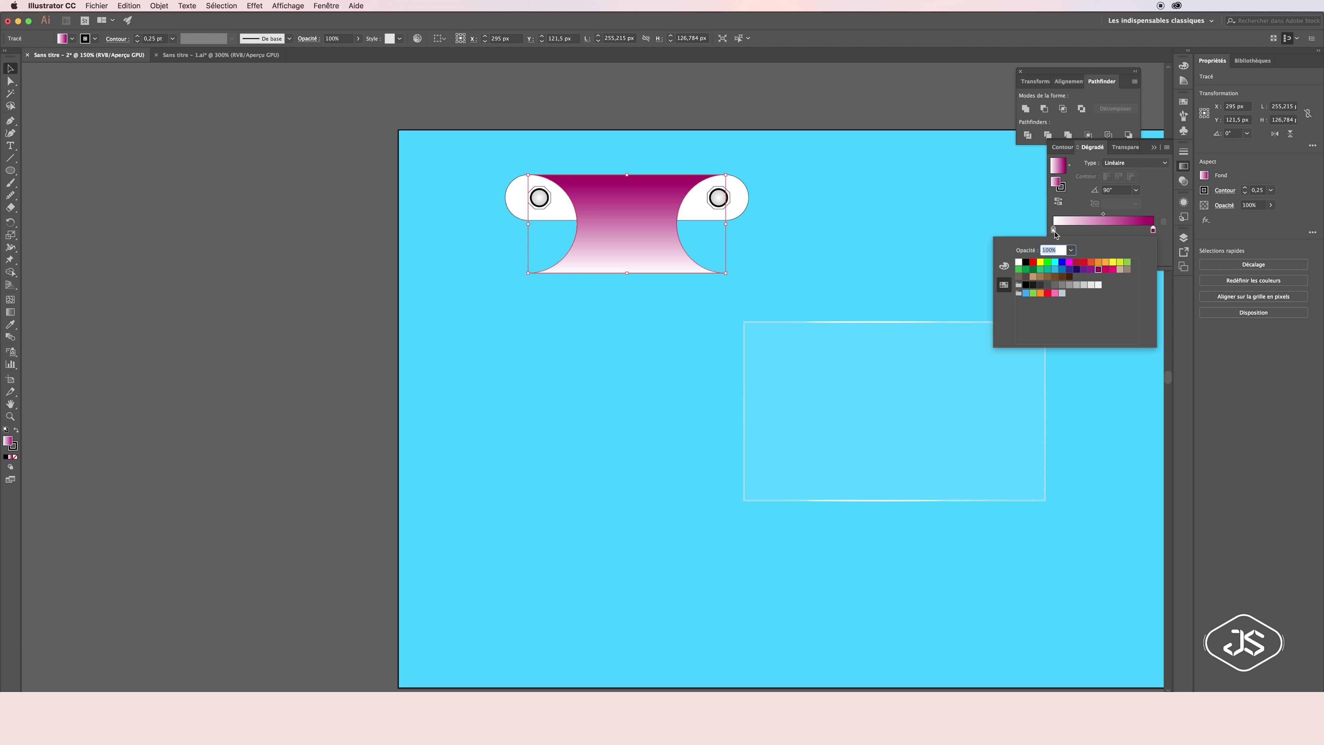
{"action": "left_click", "coordinate": [1106, 271]}
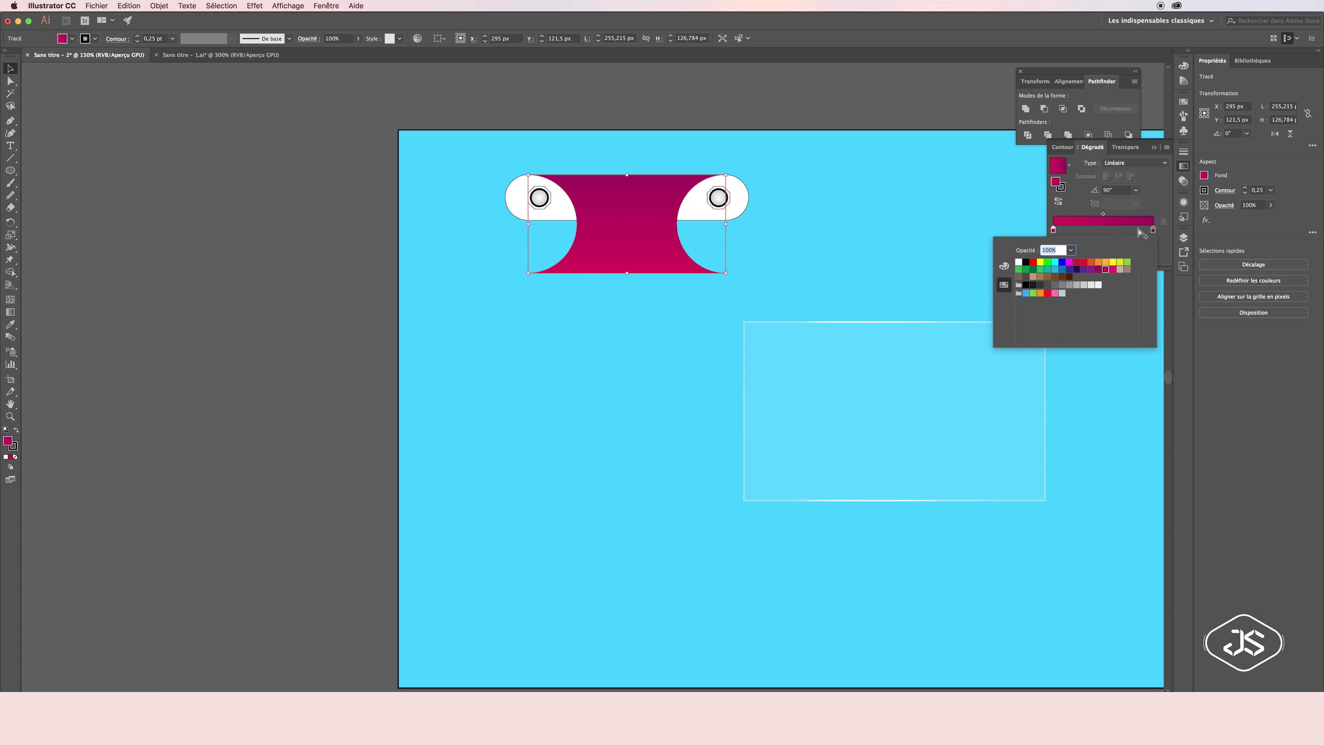
{"action": "left_click", "coordinate": [1004, 266]}
{"action": "left_click_drag", "start_coordinate": [1094, 267], "coordinate": [1076, 270]}
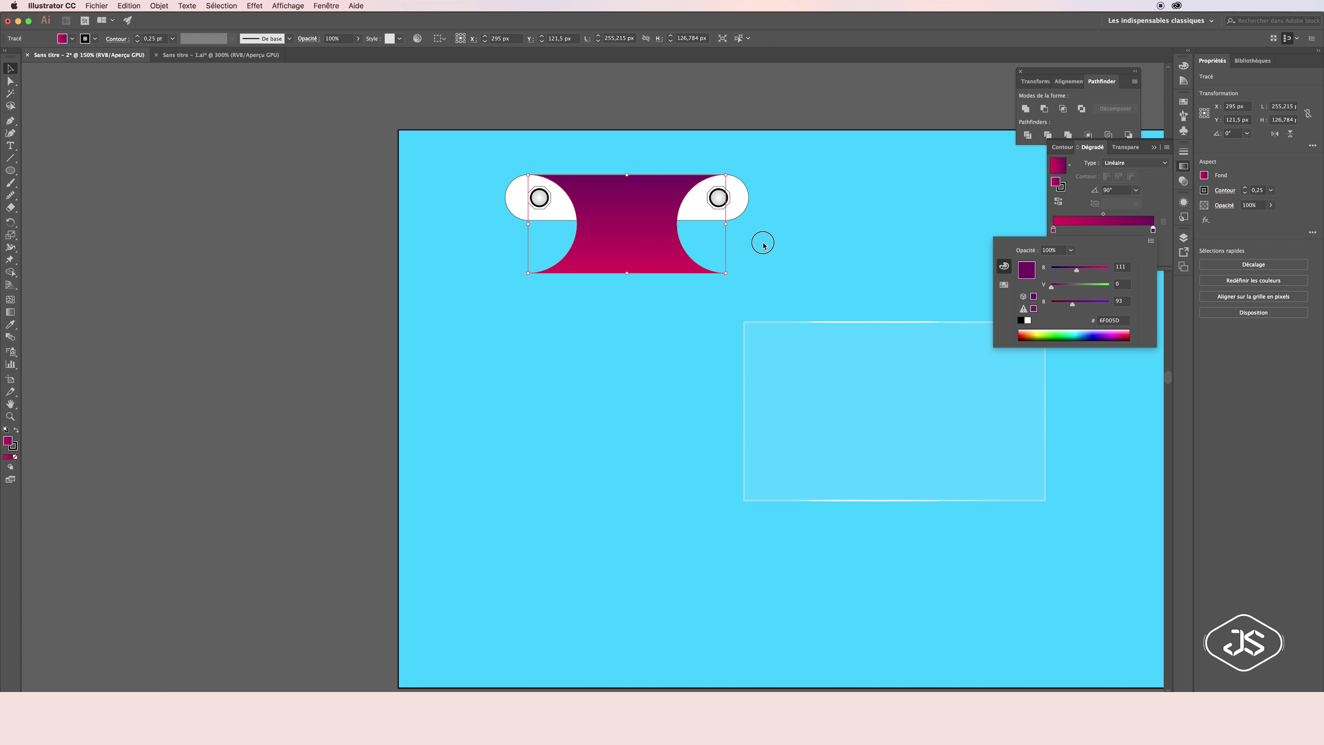
{"action": "left_click", "coordinate": [745, 209]}
Fill the rounded ends purple, remove the stroke, and select all hinge pieces
{"action": "left_click", "coordinate": [1183, 165]}
{"action": "left_click", "coordinate": [1183, 101]}
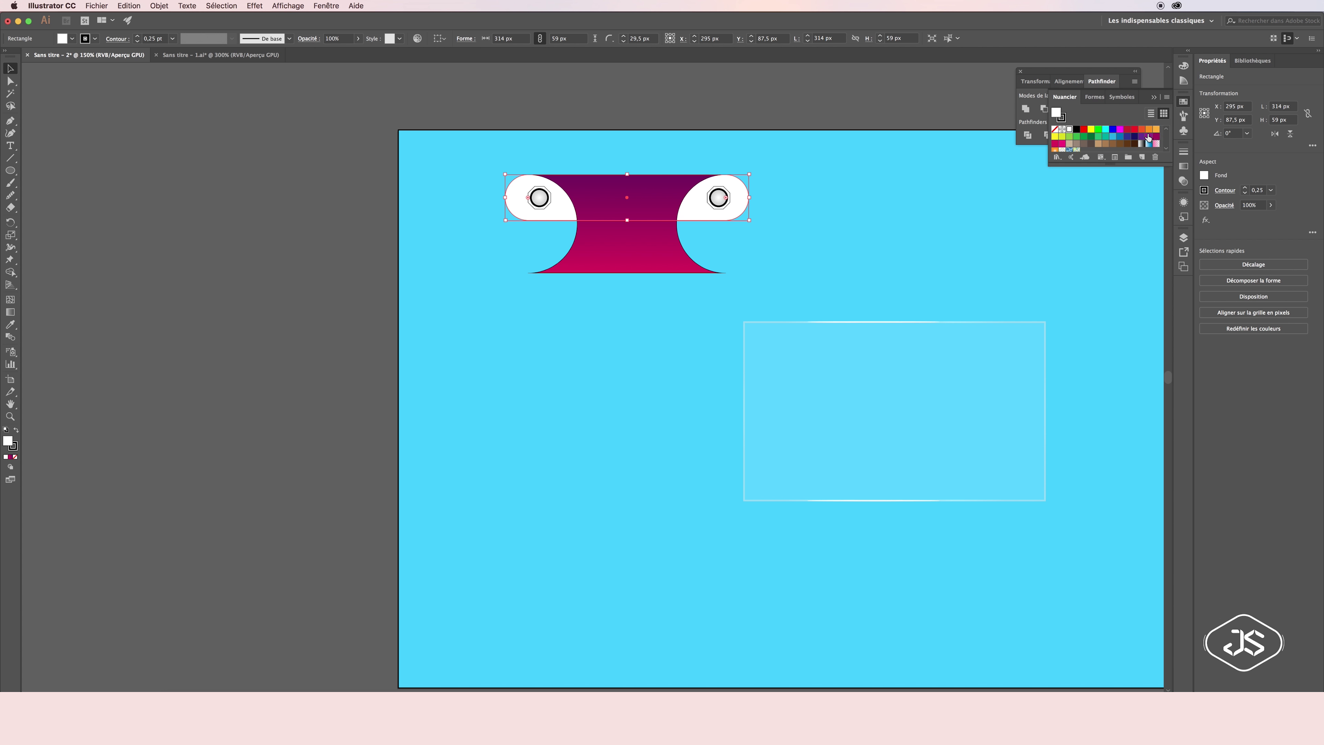
{"action": "left_click", "coordinate": [1148, 136]}
{"action": "left_click", "coordinate": [820, 212]}
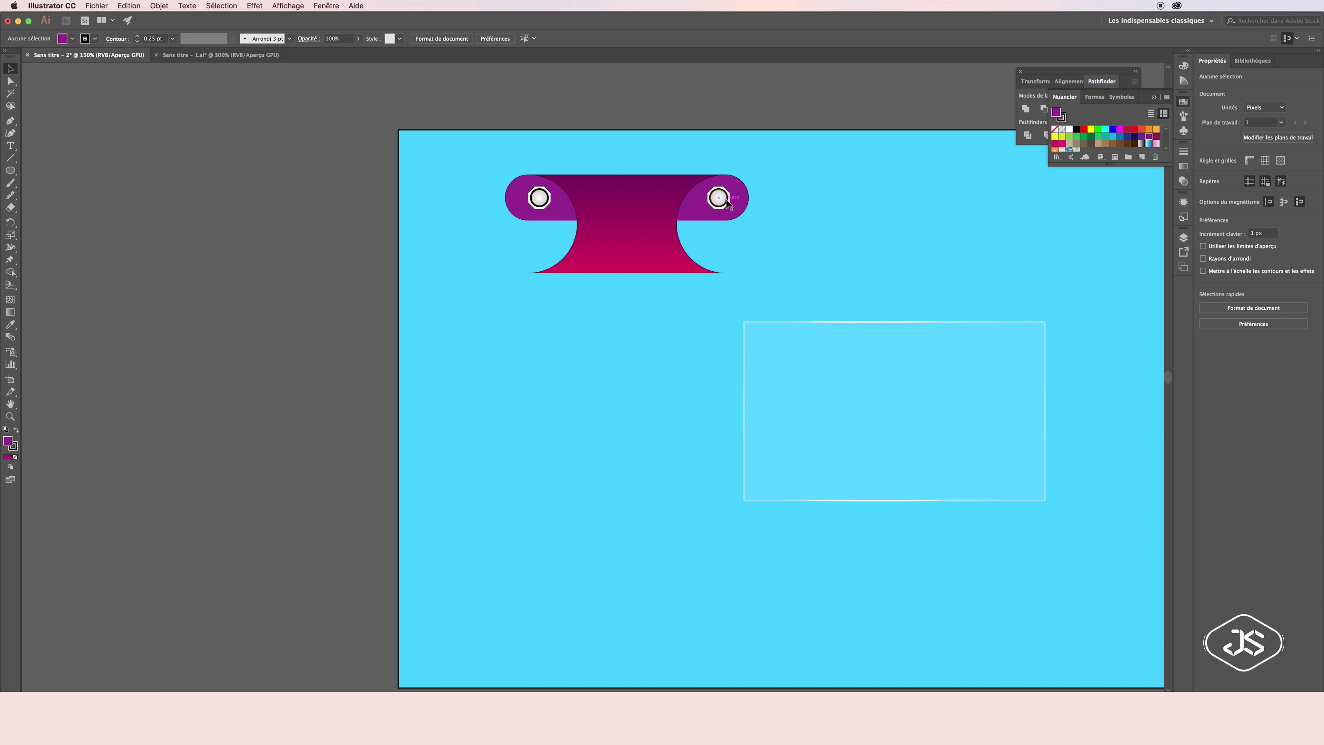
{"action": "left_click", "coordinate": [14, 456]}
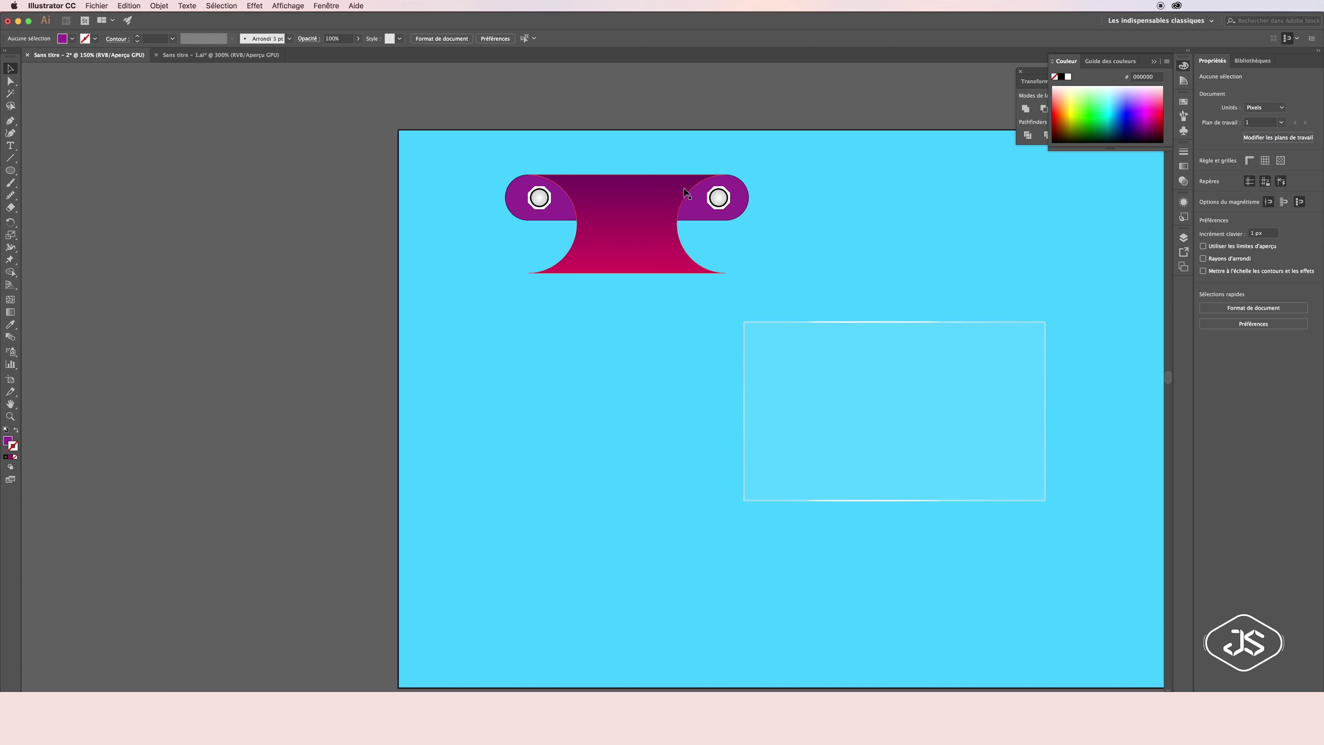
{"action": "left_click_drag", "start_coordinate": [508, 157], "coordinate": [641, 236]}
Make a reflected mirrored copy of the hinge pieces
{"action": "right_click", "coordinate": [641, 235]}
{"action": "left_click", "coordinate": [813, 392]}
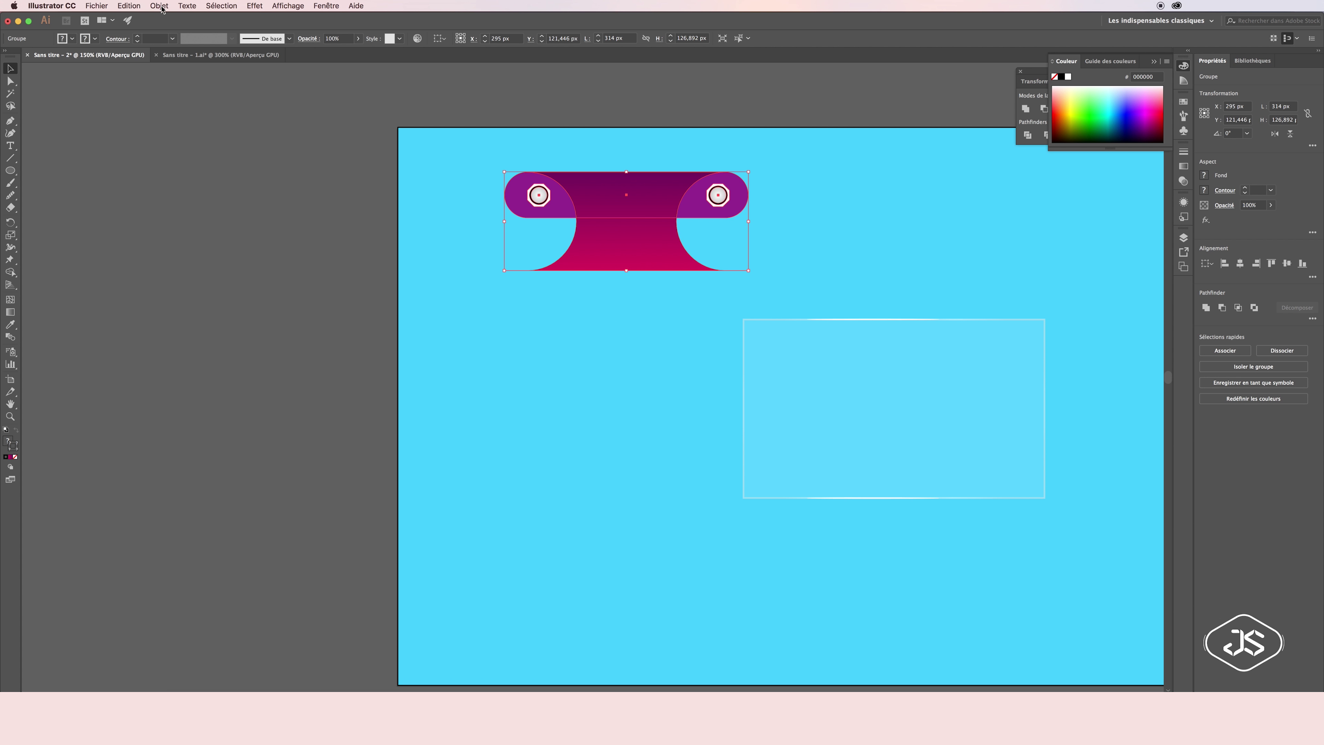
{"action": "left_click", "coordinate": [872, 383]}
{"action": "left_click", "coordinate": [731, 271]}
{"action": "scroll", "coordinate": [803, 245], "scroll_direction": "down", "scroll_amount": 1}
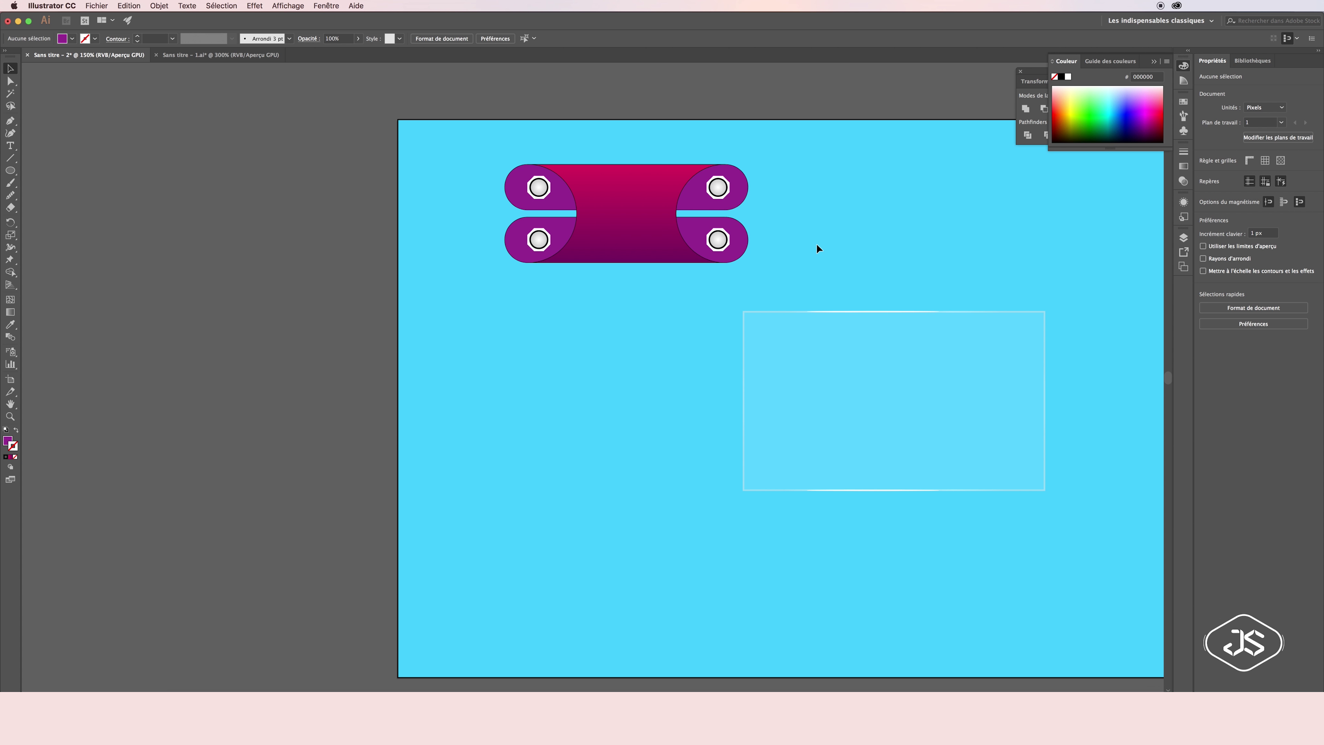
{"action": "left_click_drag", "start_coordinate": [722, 289], "coordinate": [694, 250]}
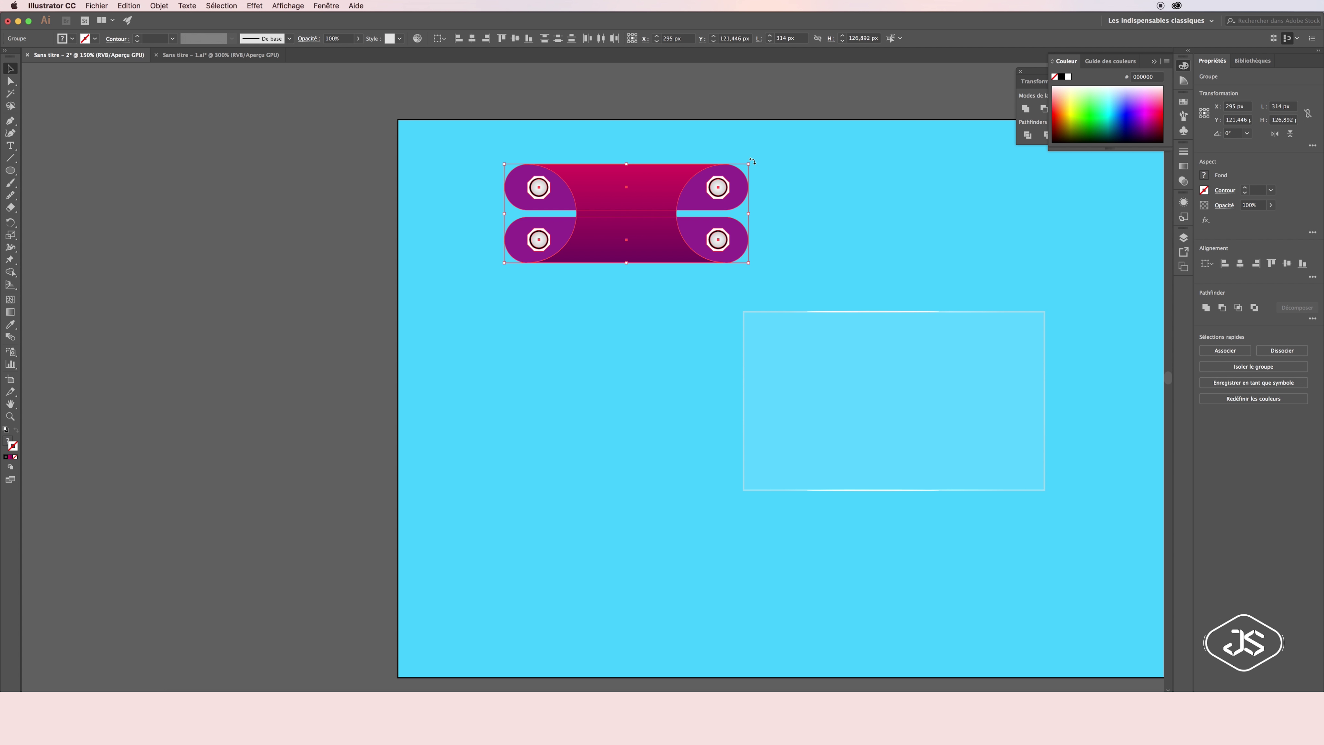
Rotate the hinge group 90° upright and scale it down
{"action": "left_click_drag", "start_coordinate": [739, 162], "coordinate": [809, 523]}
{"action": "left_click_drag", "start_coordinate": [688, 567], "coordinate": [512, 516]}
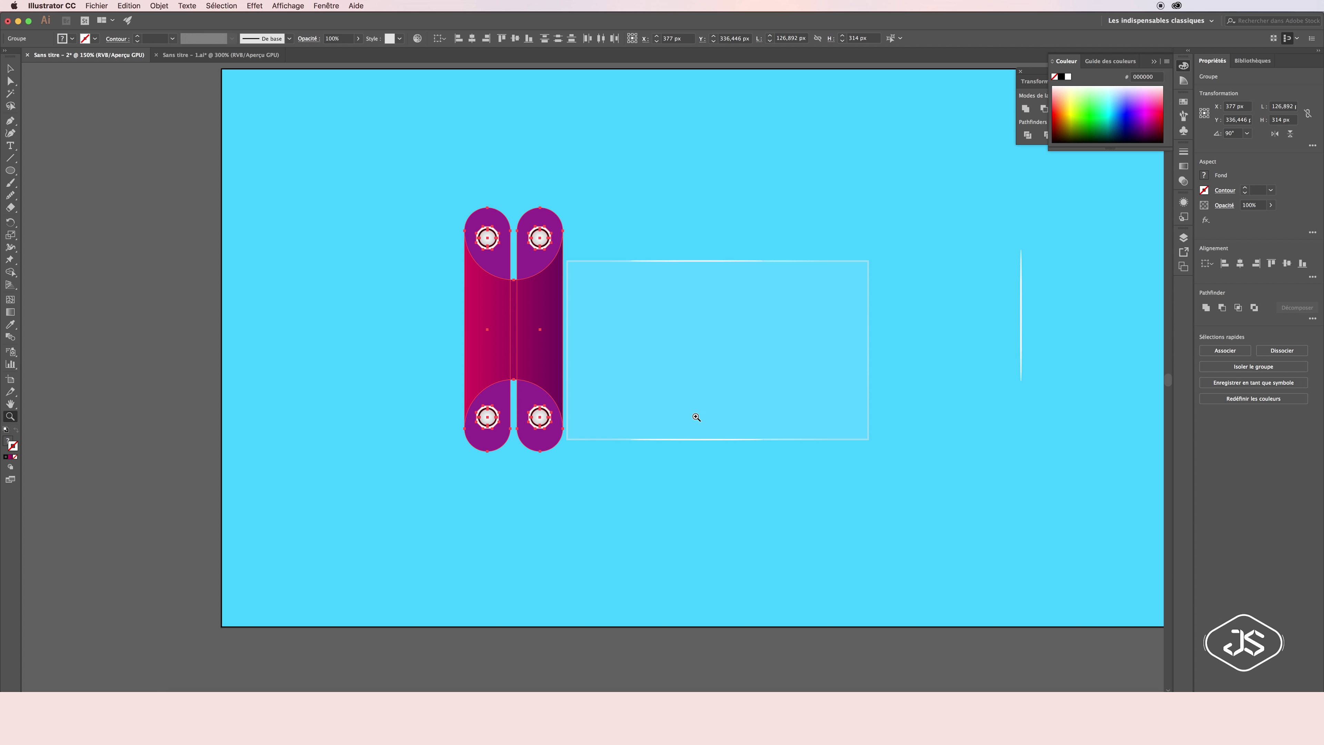
{"action": "left_click_drag", "start_coordinate": [465, 208], "coordinate": [500, 291]}
{"action": "left_click_drag", "start_coordinate": [529, 365], "coordinate": [527, 339]}
{"action": "left_click", "coordinate": [867, 316]}
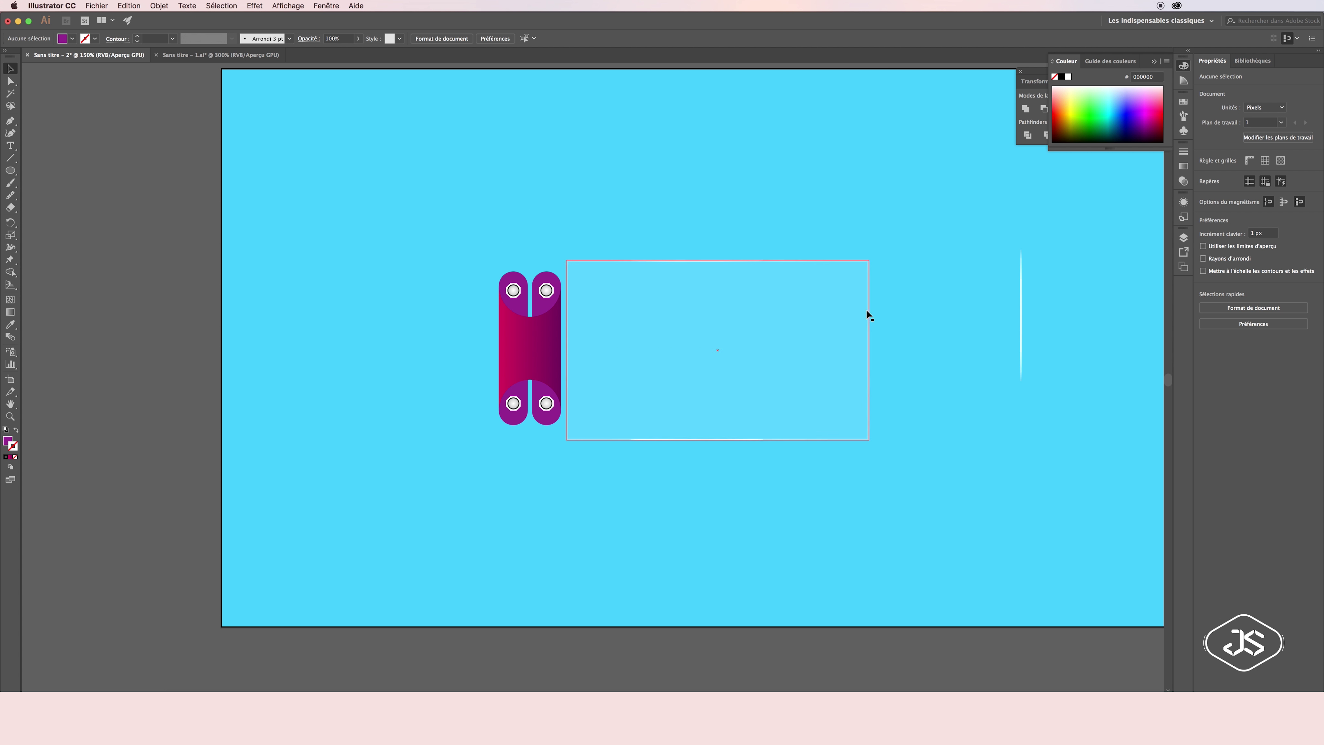
Position the translucent rectangle beside the hinge and adjust one hinge half
{"action": "left_click_drag", "start_coordinate": [629, 312], "coordinate": [584, 310]}
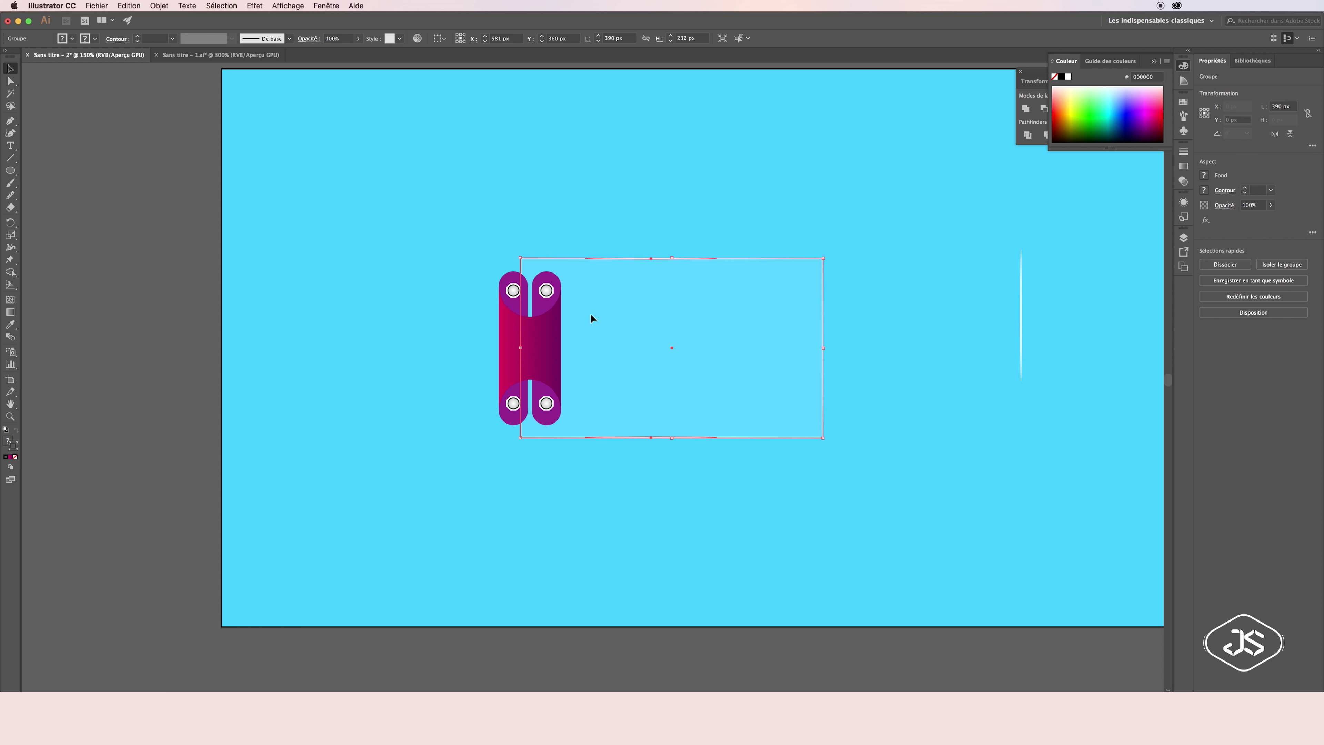
{"action": "left_click", "coordinate": [861, 353]}
{"action": "left_click_drag", "start_coordinate": [643, 326], "coordinate": [662, 327]}
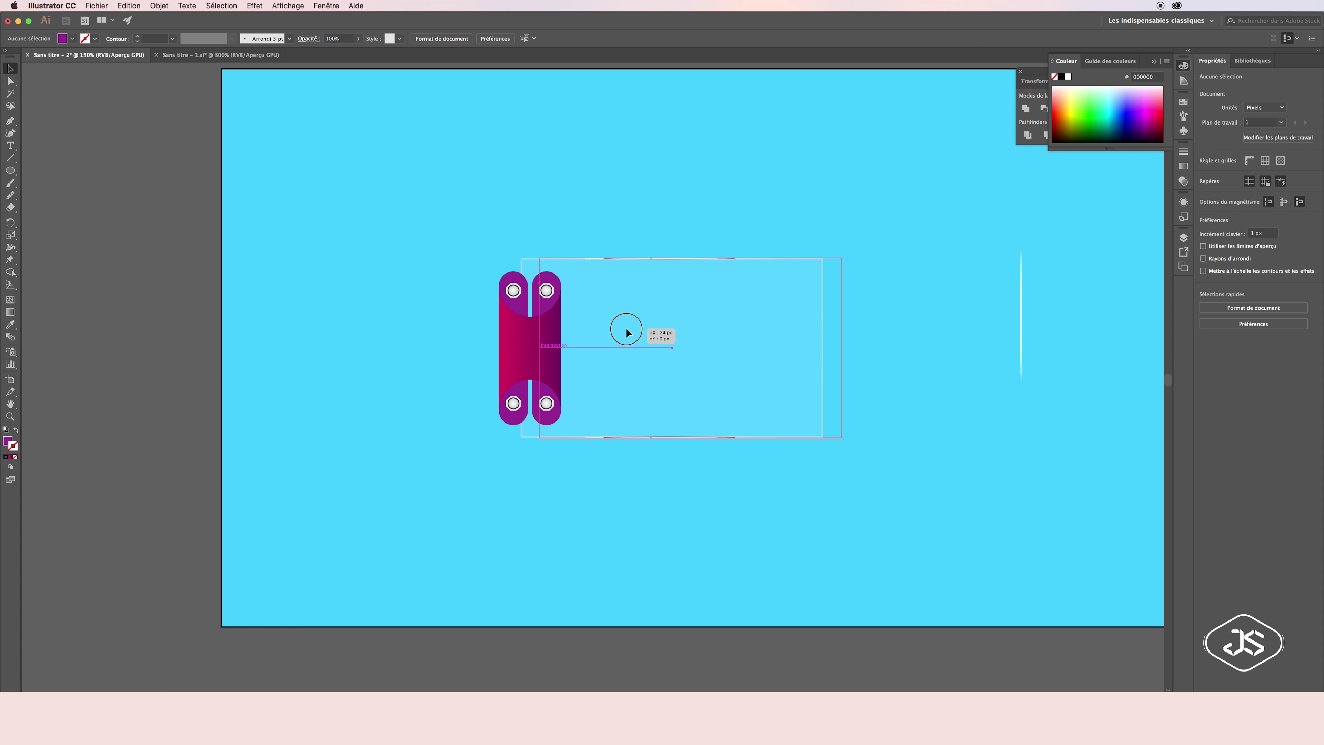
{"action": "left_click", "coordinate": [525, 334]}
{"action": "key", "text": "F7"}
{"action": "left_click", "coordinate": [775, 299]}
{"action": "mouse_move", "coordinate": [535, 320]}
{"action": "left_mouse_down"}
{"action": "mouse_move", "coordinate": [460, 320]}
{"action": "mouse_move", "coordinate": [534, 325]}
{"action": "left_mouse_up"}
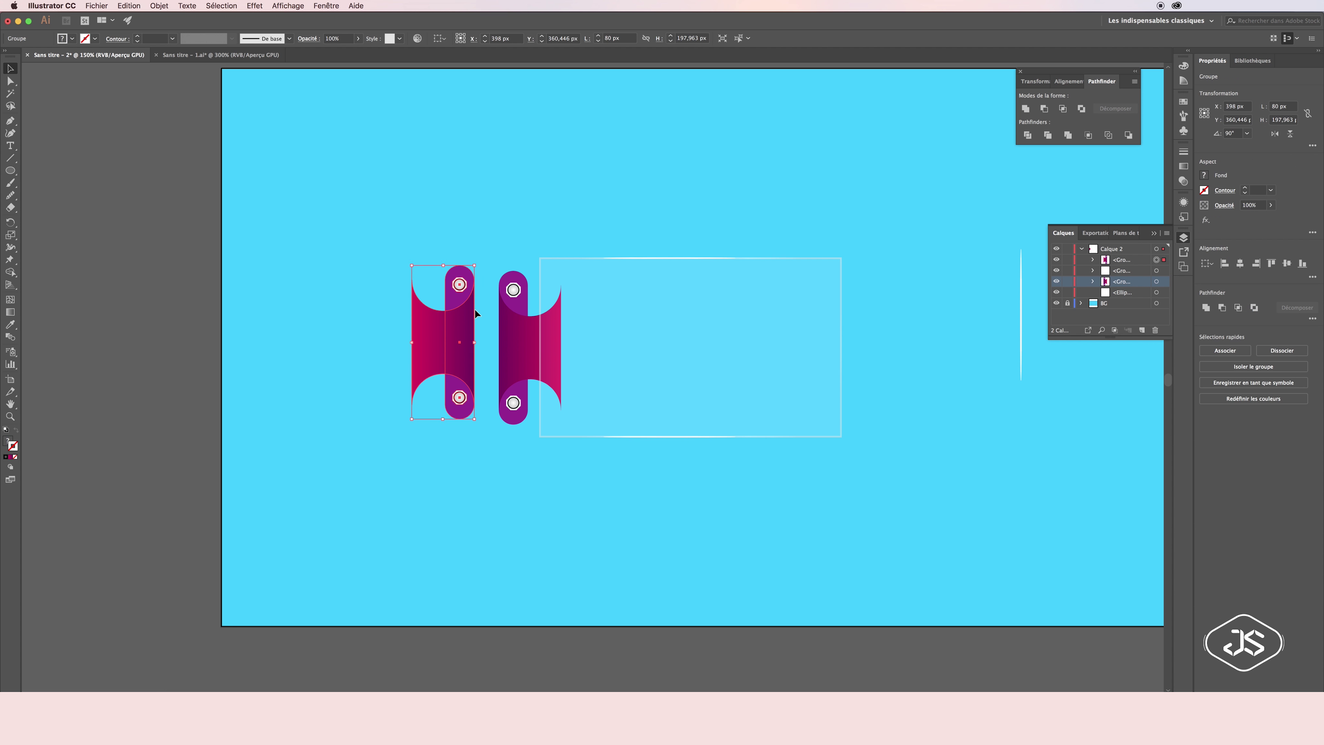
Ungroup the pink hinge, keep it stacked above the light rectangle, and nudge the rectangle left
{"action": "right_click", "coordinate": [544, 318]}
{"action": "left_click", "coordinate": [568, 389]}
{"action": "left_click", "coordinate": [1158, 281]}
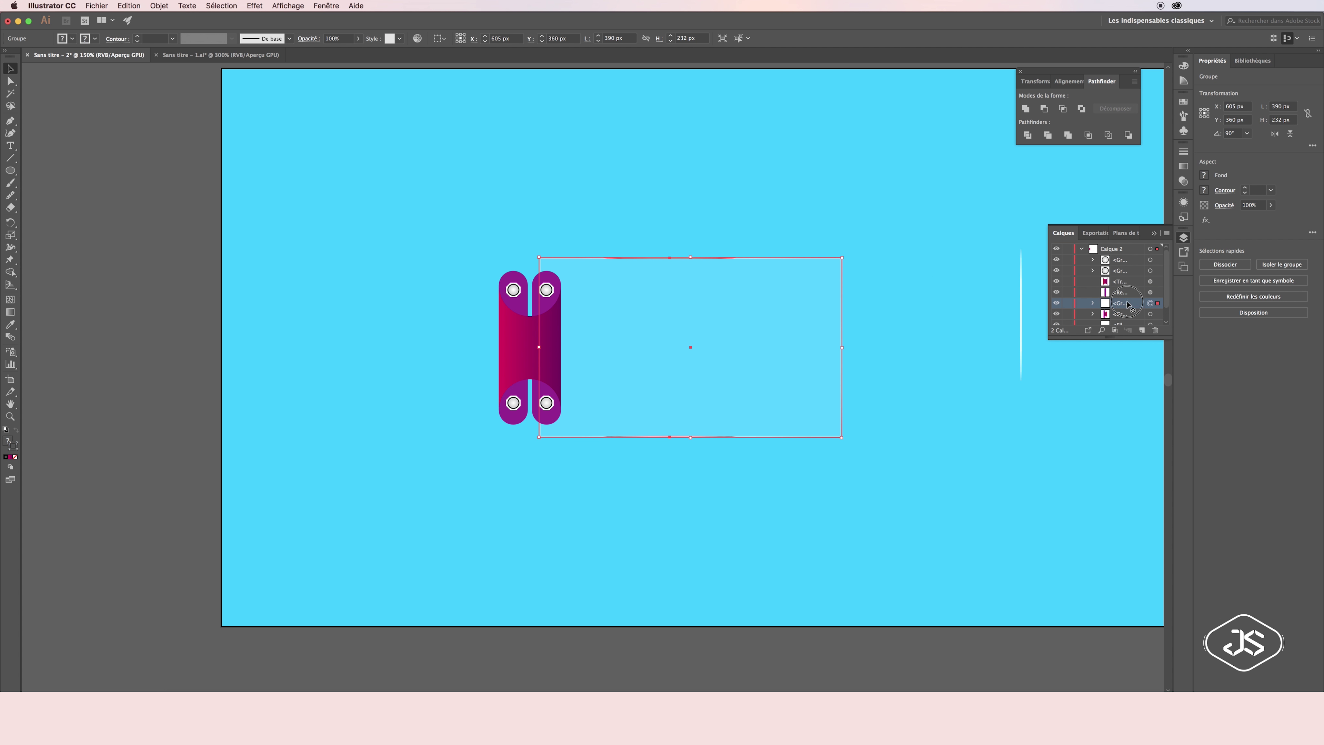
{"action": "left_click_drag", "start_coordinate": [1112, 303], "coordinate": [1113, 276]}
{"action": "left_click", "coordinate": [843, 315]}
{"action": "key", "text": "ctrl+z"}
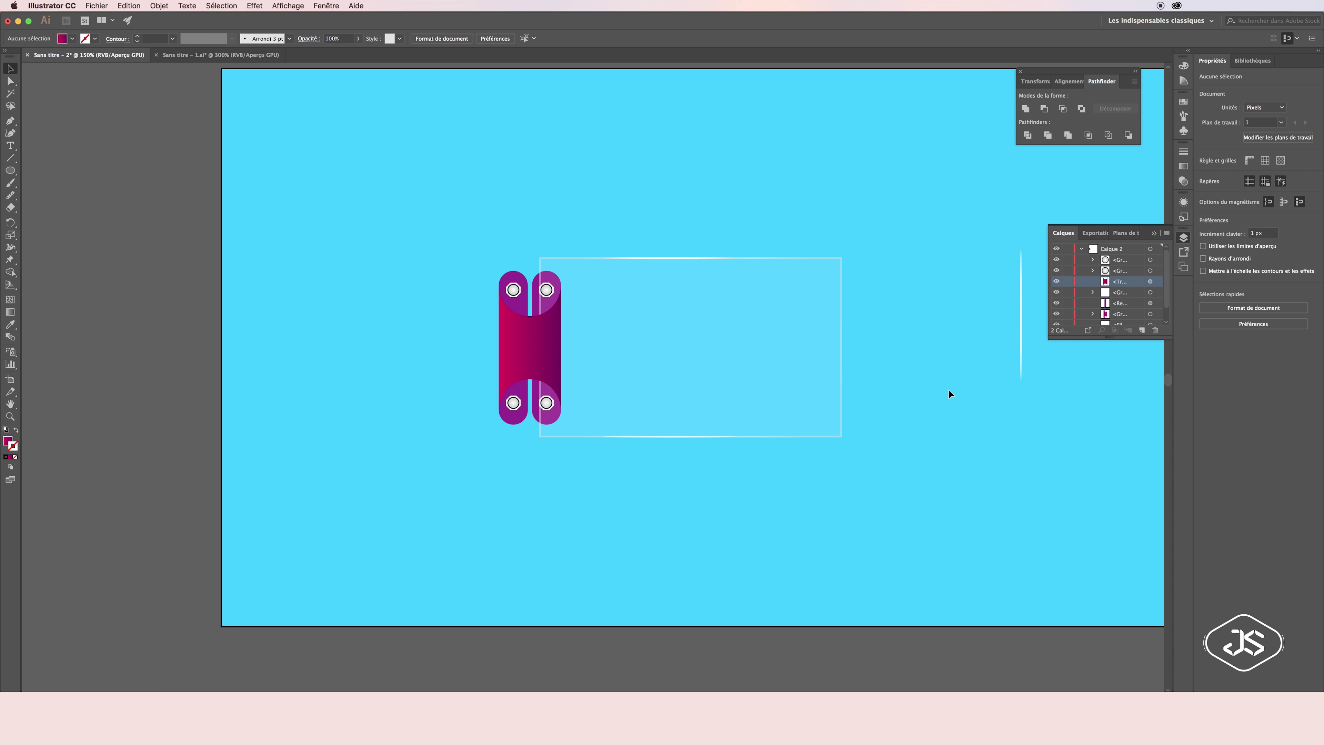
{"action": "left_click_drag", "start_coordinate": [742, 357], "coordinate": [737, 357]}
Draw a tall thin ellipse
{"action": "left_click", "coordinate": [286, 385]}
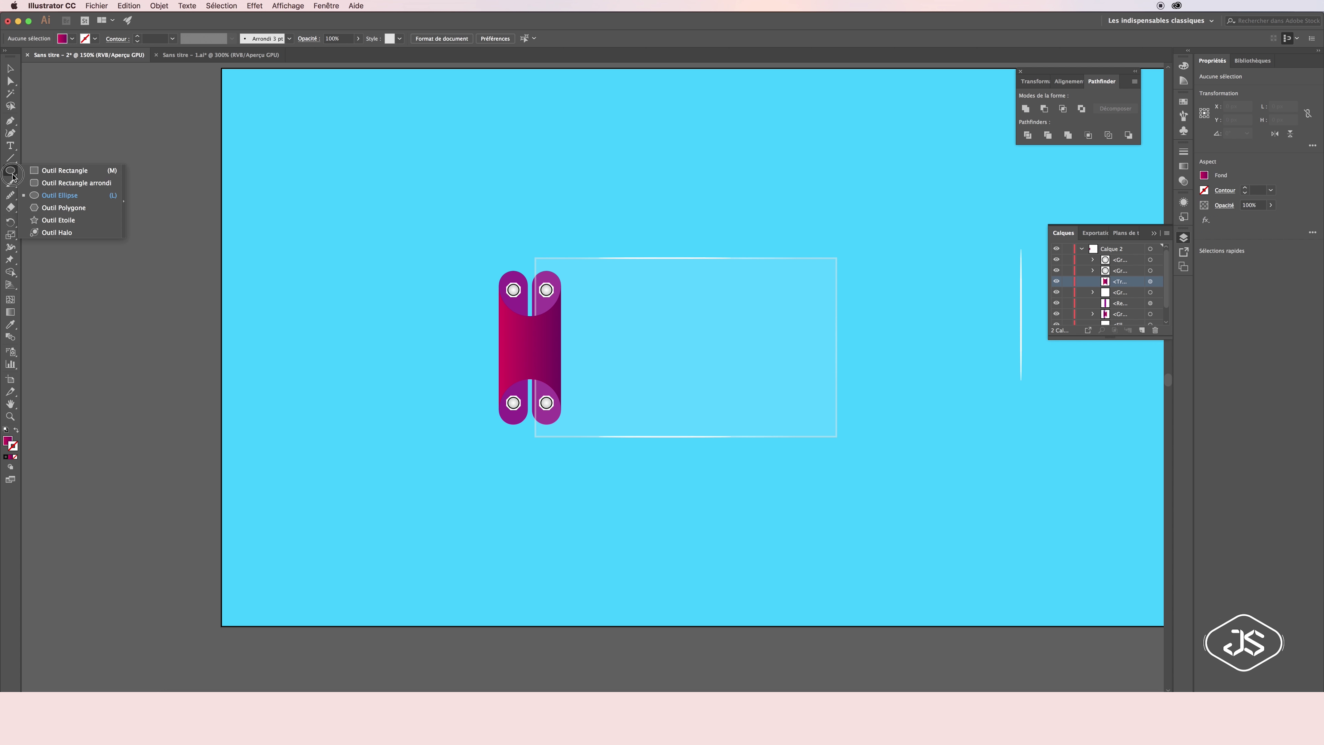
{"action": "left_click_drag", "start_coordinate": [10, 170], "coordinate": [52, 196]}
{"action": "left_click_drag", "start_coordinate": [350, 311], "coordinate": [355, 458]}
{"action": "scroll", "coordinate": [355, 459], "scroll_direction": "down", "scroll_amount": 1}
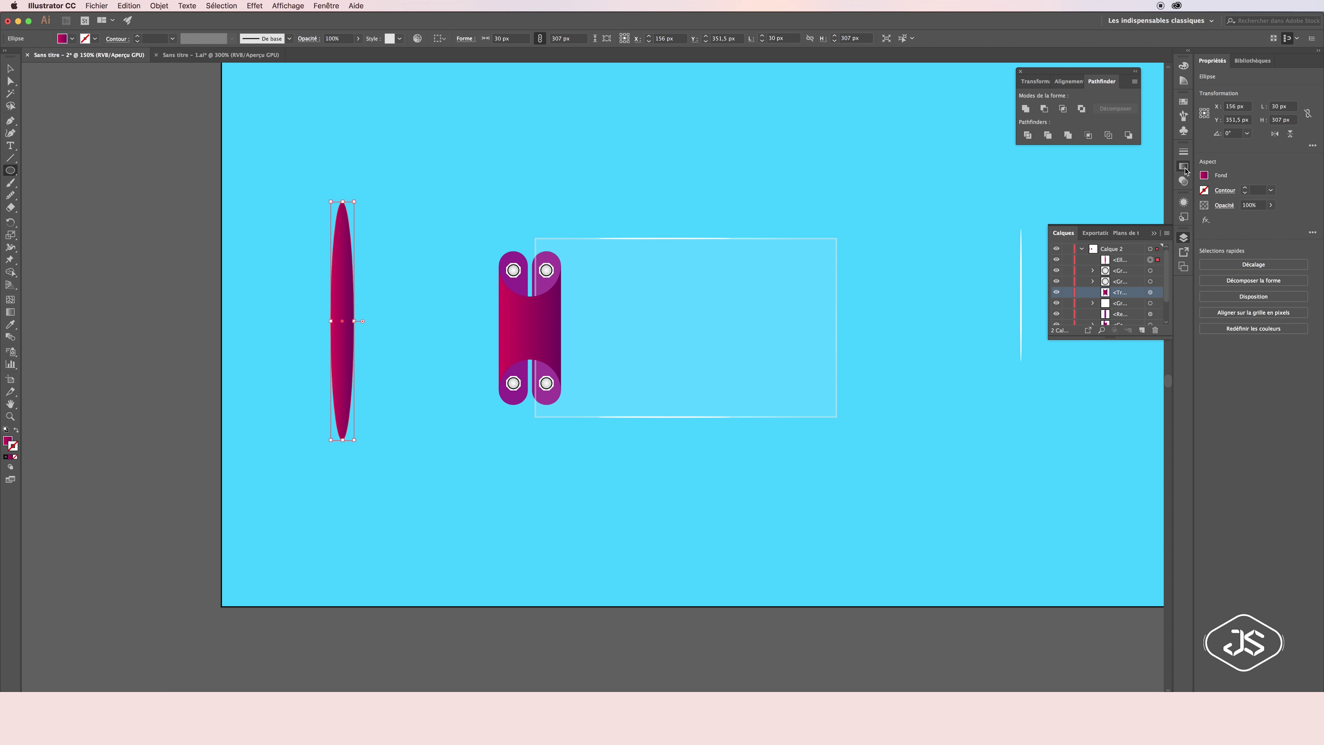
Fill the ellipse with a radial gradient stretched vertically along it
{"action": "left_click", "coordinate": [1183, 166]}
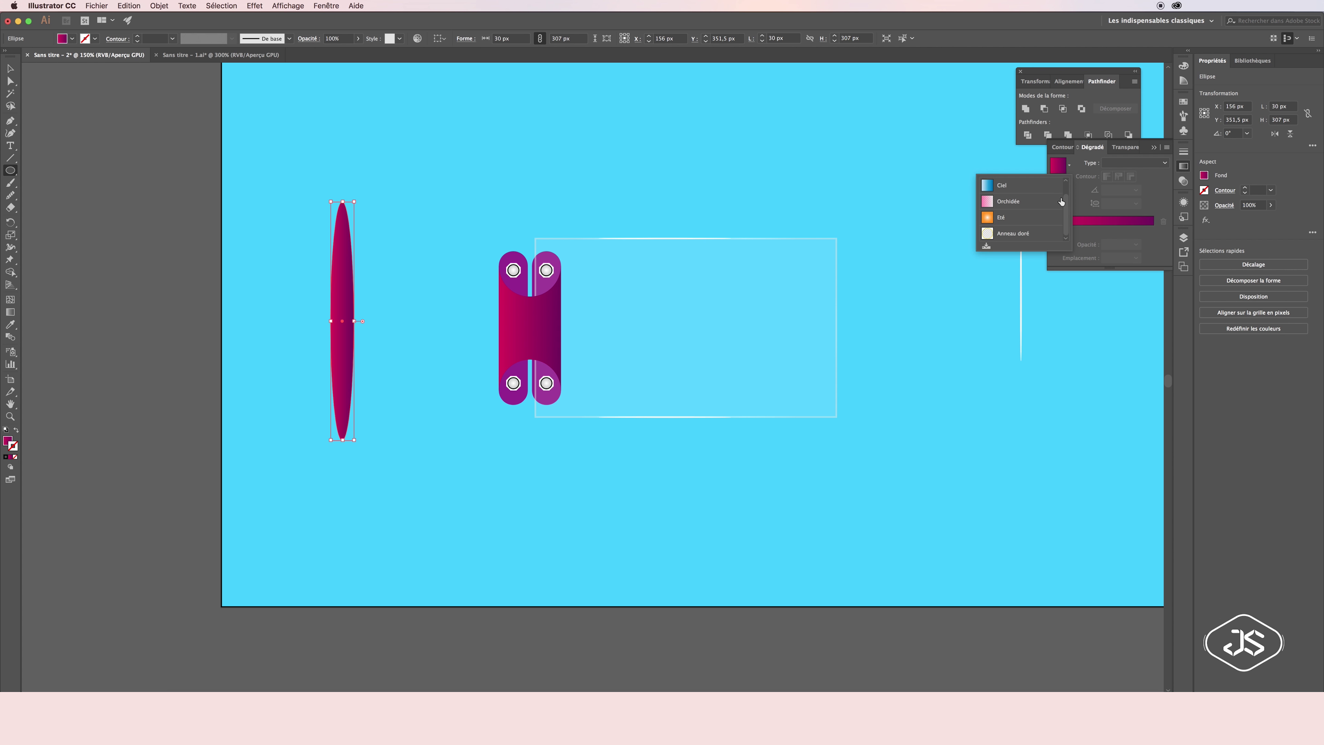
{"action": "left_click", "coordinate": [1057, 164]}
{"action": "left_click", "coordinate": [1164, 163]}
{"action": "left_click", "coordinate": [1121, 185]}
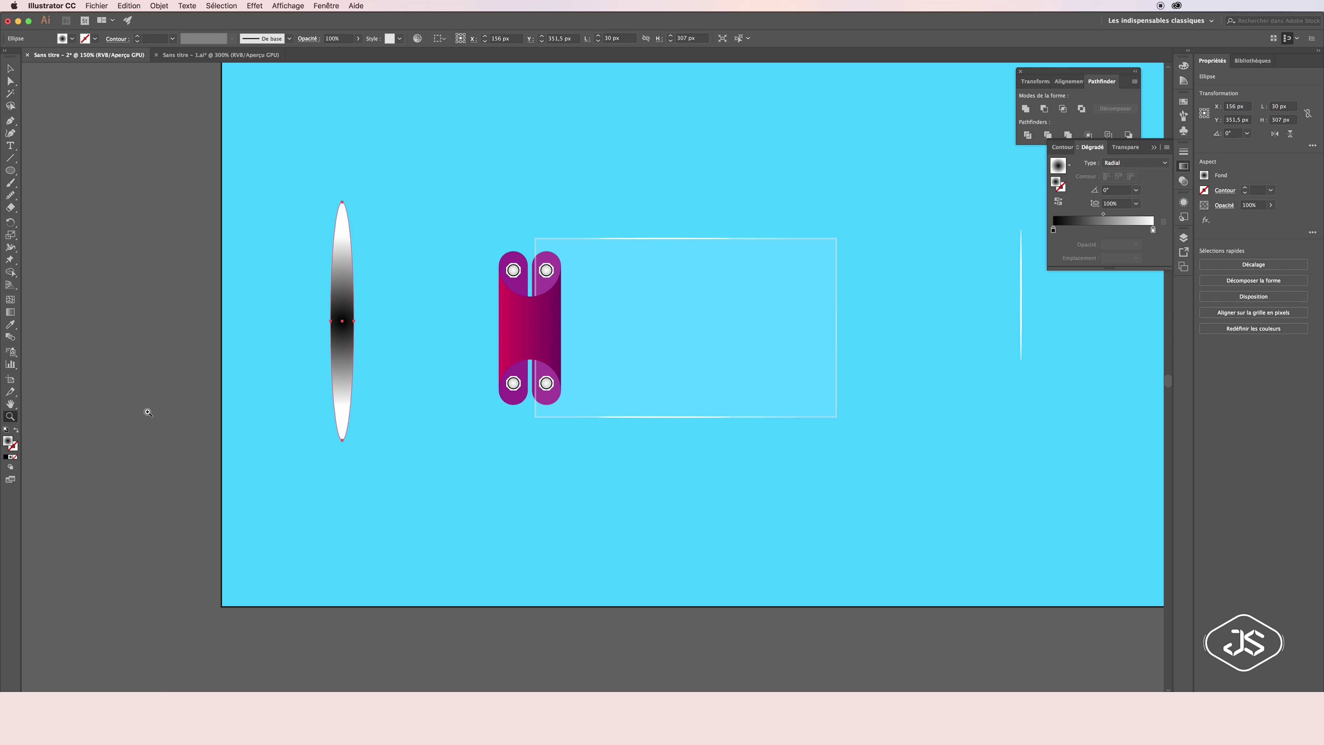
{"action": "left_click", "coordinate": [11, 312]}
{"action": "key", "text": "super+plus"}
{"action": "mouse_move", "coordinate": [504, 338]}
{"action": "left_mouse_down"}
{"action": "mouse_move", "coordinate": [526, 337]}
{"action": "mouse_move", "coordinate": [508, 97]}
{"action": "left_mouse_up"}
Draw a 37 px wide black rectangle over the ellipse's left part
{"action": "left_click", "coordinate": [10, 171]}
{"action": "left_click_drag", "start_coordinate": [435, 70], "coordinate": [504, 588]}
{"action": "left_click", "coordinate": [470, 329]}
{"action": "key", "text": "Return"}
{"action": "left_click", "coordinate": [1183, 65]}
{"action": "left_click", "coordinate": [1061, 76]}
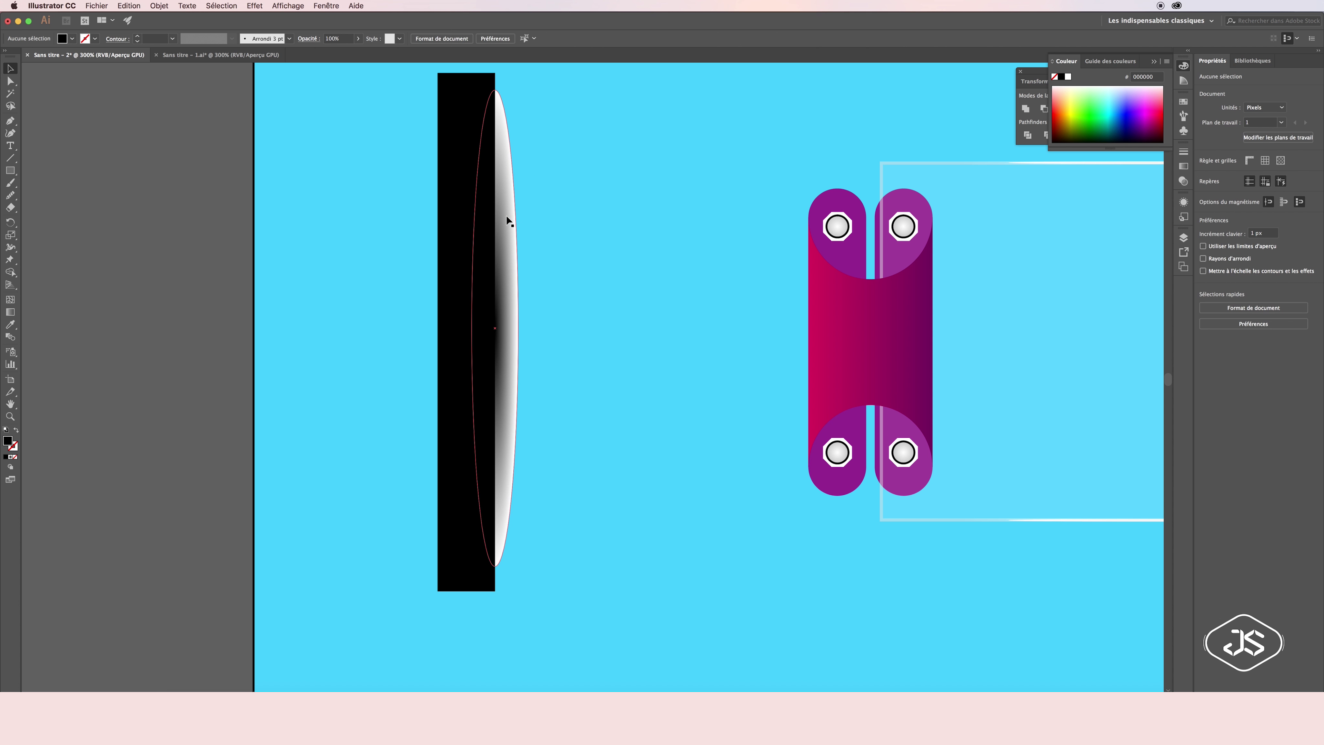
{"action": "key", "text": "v"}
Cut the black rectangle, paste it in front, and make it an opacity mask
{"action": "left_click", "coordinate": [159, 6]}
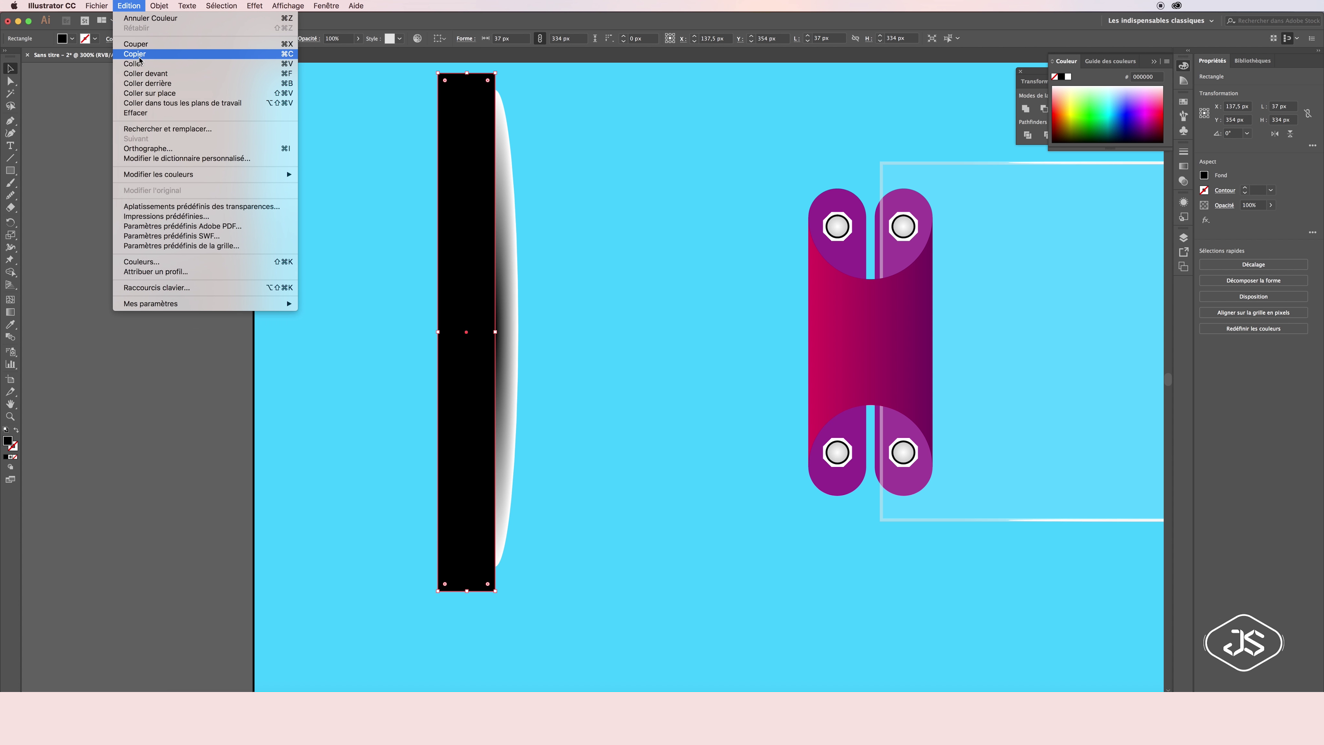
{"action": "left_click", "coordinate": [146, 47]}
{"action": "left_click", "coordinate": [494, 313]}
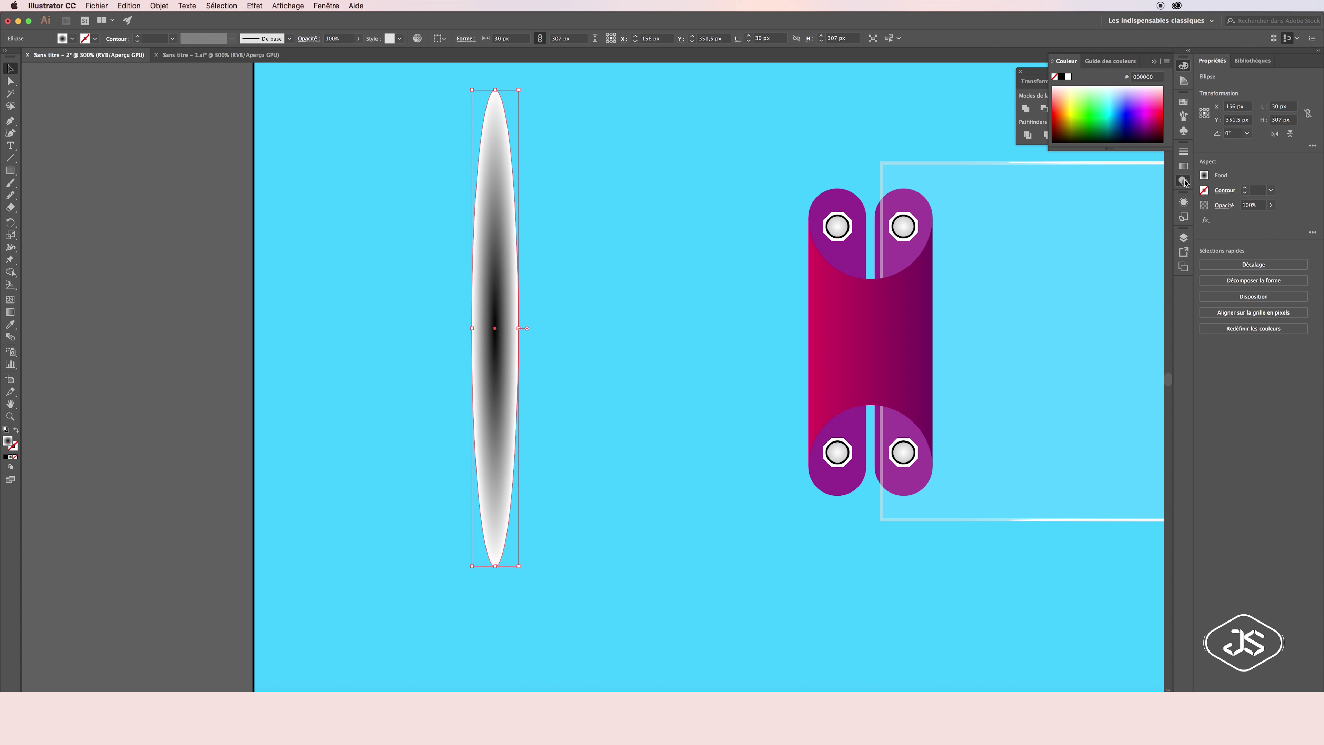
{"action": "left_click", "coordinate": [1183, 181]}
{"action": "left_click", "coordinate": [1135, 179]}
{"action": "left_click", "coordinate": [1113, 190]}
{"action": "left_click", "coordinate": [128, 6]}
{"action": "left_click", "coordinate": [137, 73]}
Unclip the mask, set the blend mode to Multiply (Produit), and move the shadow over the hinge
{"action": "left_click", "coordinate": [1069, 162]}
{"action": "left_click", "coordinate": [1063, 185]}
{"action": "left_click", "coordinate": [528, 212]}
{"action": "mouse_move", "coordinate": [498, 313]}
{"action": "left_mouse_down"}
{"action": "mouse_move", "coordinate": [861, 320]}
{"action": "mouse_move", "coordinate": [857, 307]}
{"action": "left_mouse_up"}
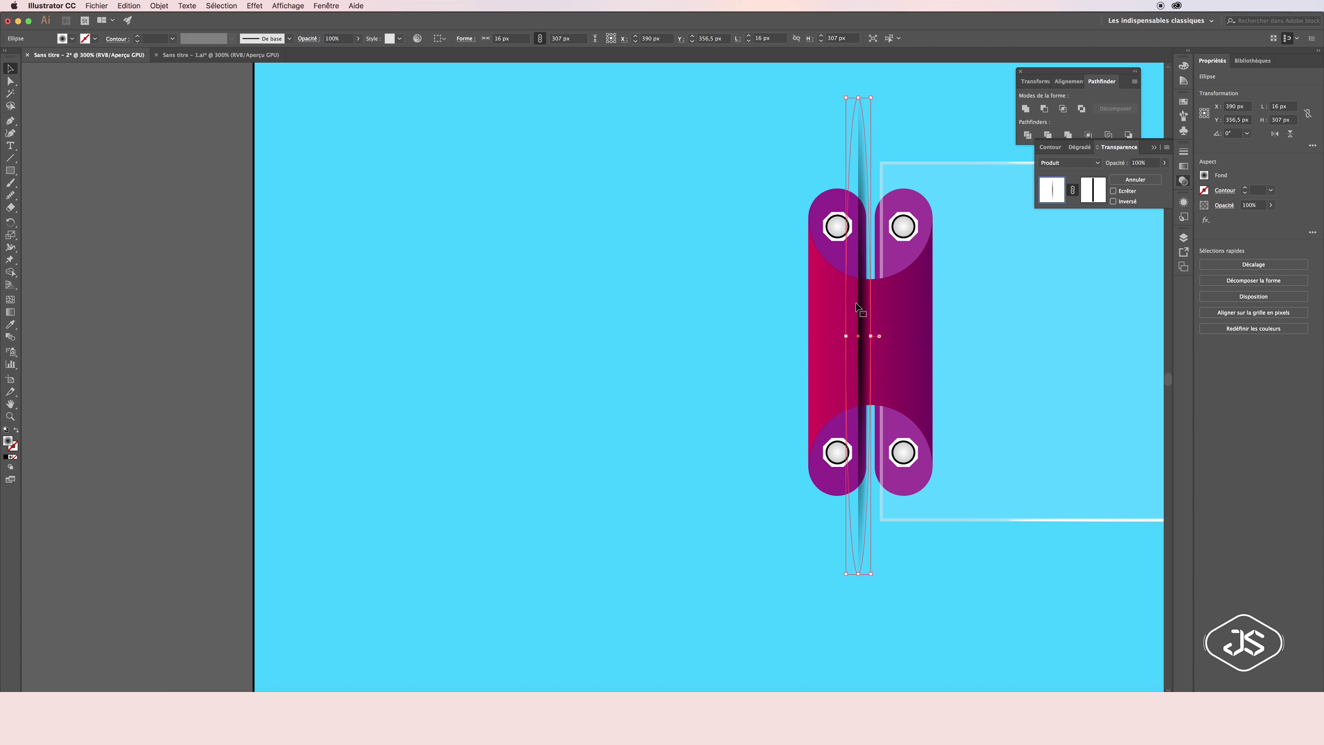
Move the shadow ellipse into the hinge gap and send it behind the hinge halves
{"action": "left_click_drag", "start_coordinate": [861, 256], "coordinate": [649, 278]}
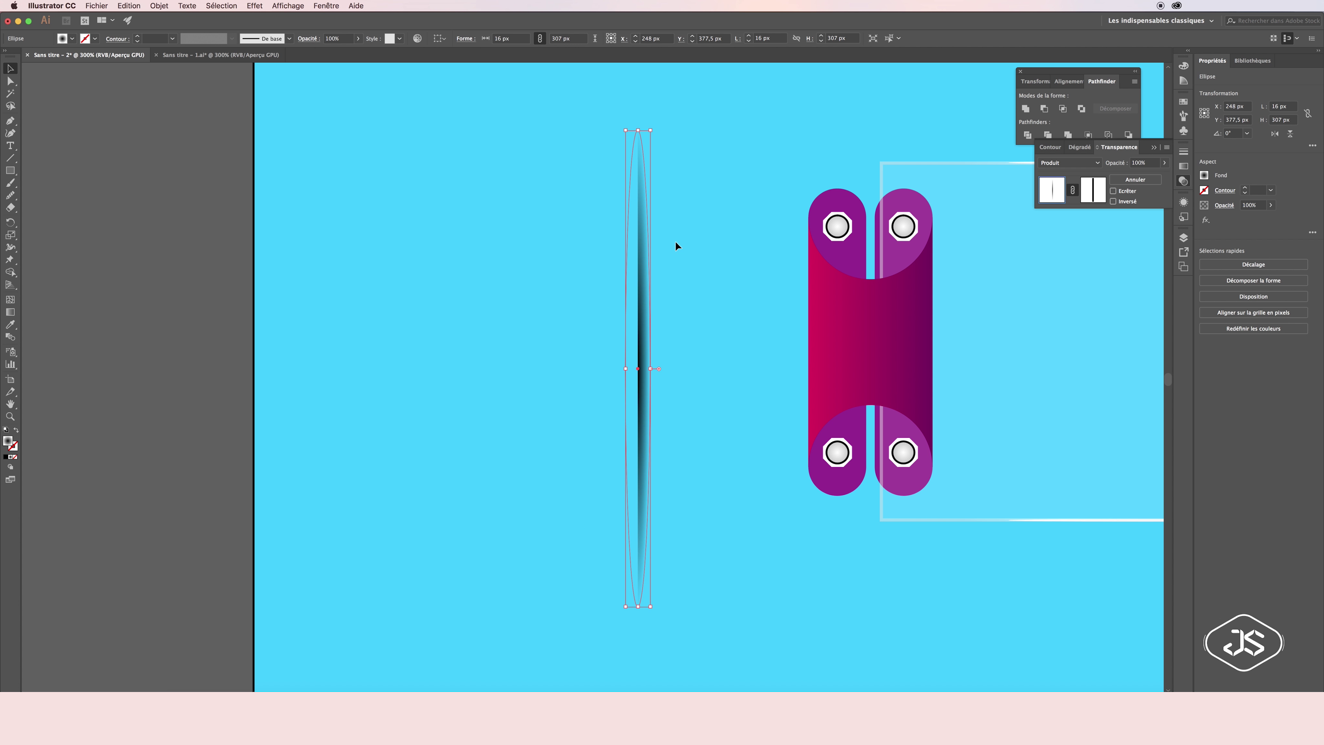
{"action": "left_click", "coordinate": [1183, 237]}
{"action": "left_click", "coordinate": [844, 255]}
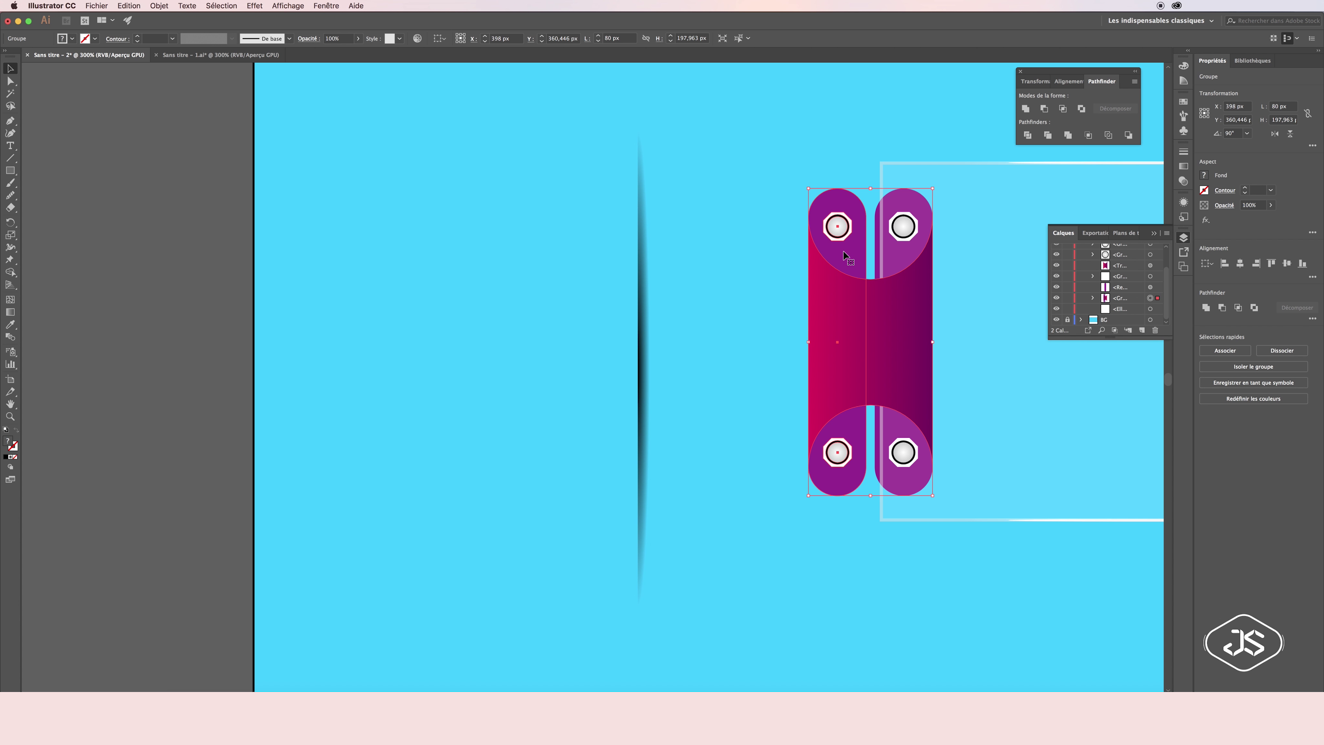
{"action": "left_click", "coordinate": [635, 367]}
{"action": "left_click_drag", "start_coordinate": [634, 257], "coordinate": [868, 263]}
{"action": "key", "text": "super+shift+a"}
Send the shadow back one level and raise it about 70 px
{"action": "left_click", "coordinate": [867, 220]}
{"action": "key", "text": "super+bracketleft"}
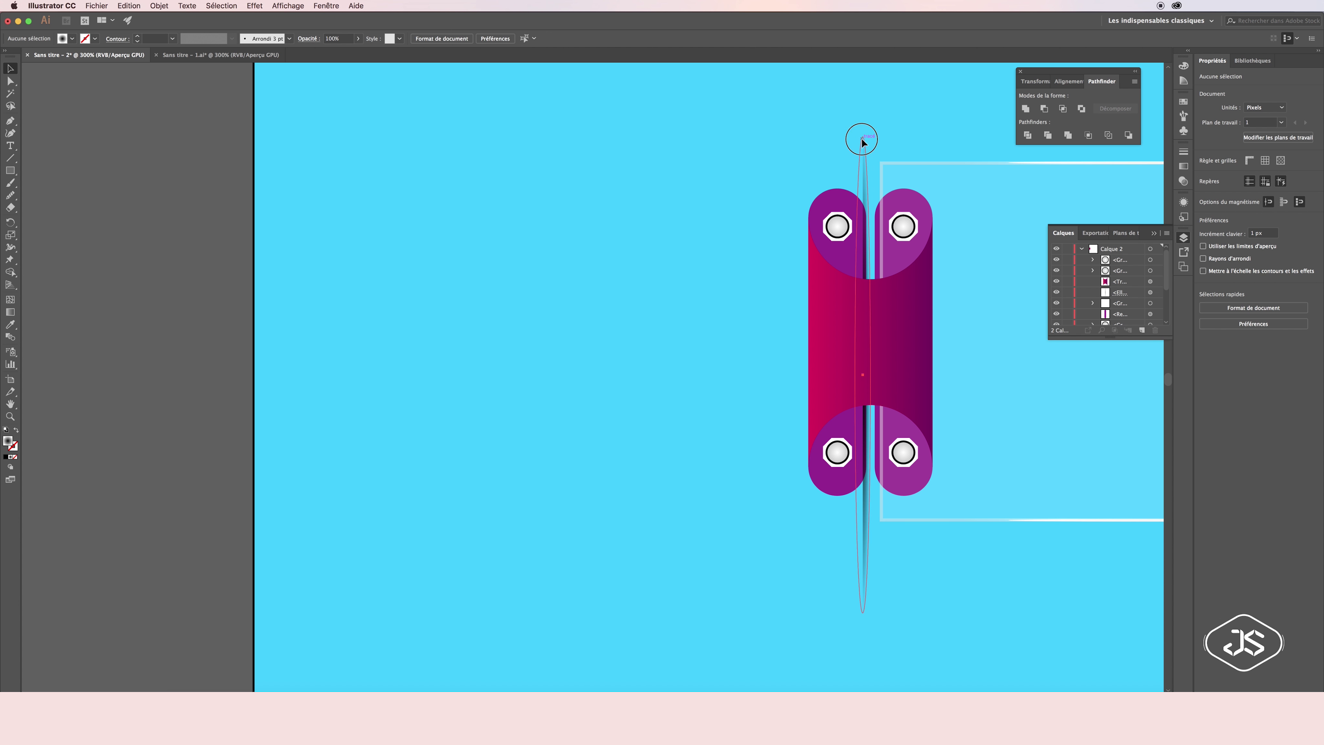
{"action": "left_click", "coordinate": [749, 175]}
{"action": "left_click_drag", "start_coordinate": [863, 219], "coordinate": [861, 183]}
{"action": "left_click", "coordinate": [766, 152]}
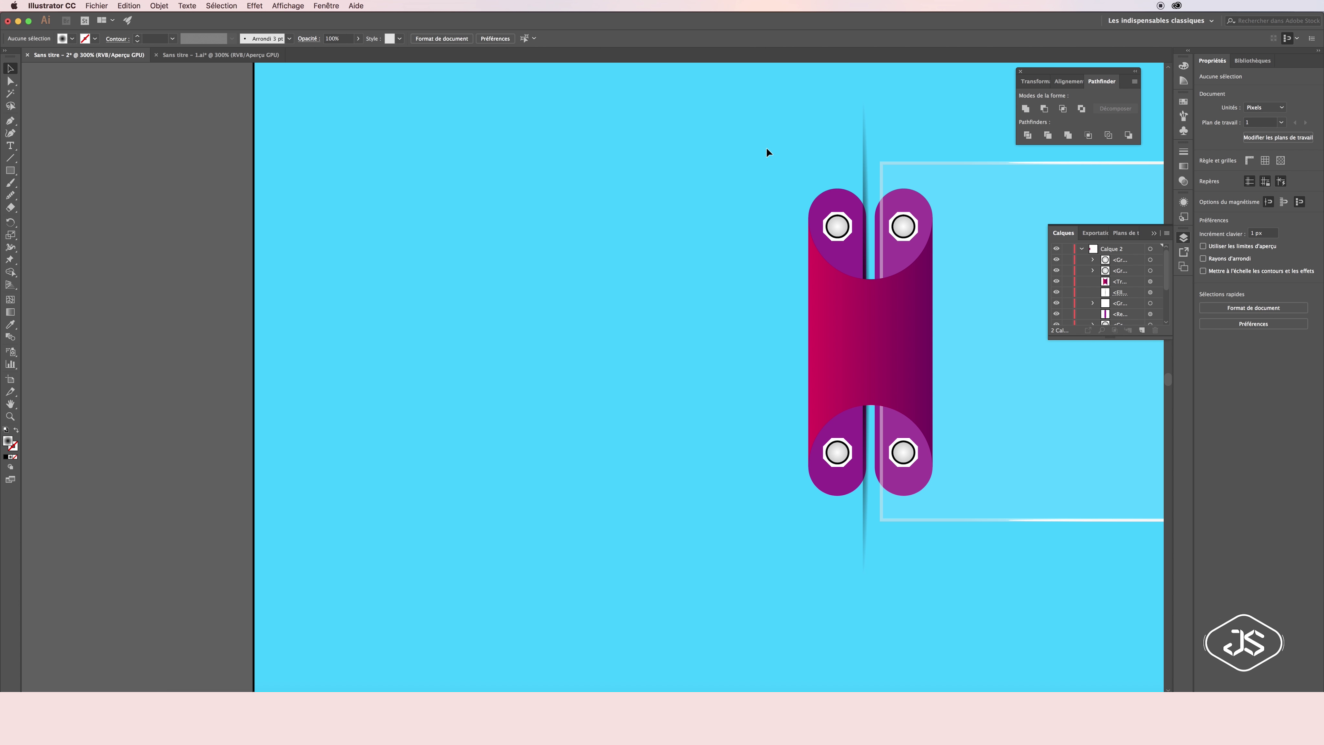
Place a copy of the shadow just to the right, then zoom in on the hinge
{"action": "left_click_drag", "start_coordinate": [864, 185], "coordinate": [875, 185]}
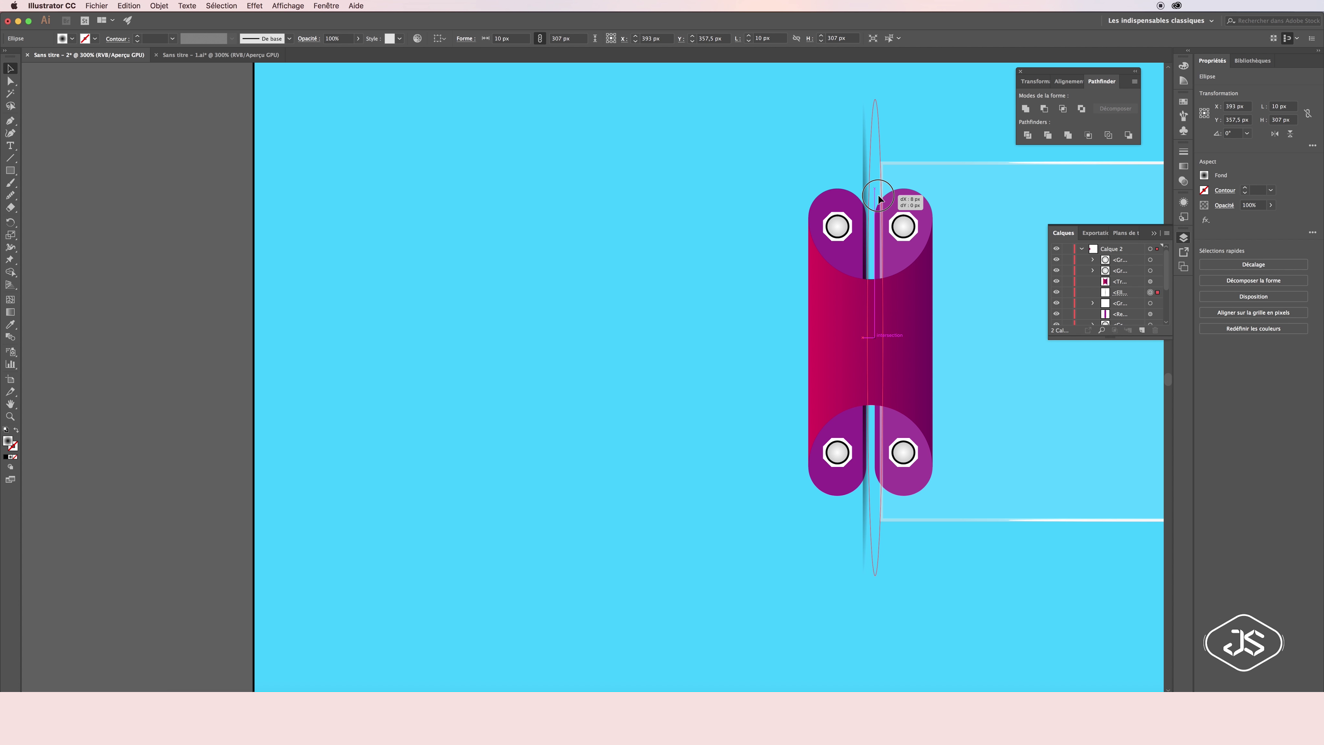
{"action": "left_click", "coordinate": [688, 175]}
{"action": "left_click", "coordinate": [886, 541]}
{"action": "left_click", "coordinate": [881, 204]}
{"action": "left_click", "coordinate": [744, 227]}
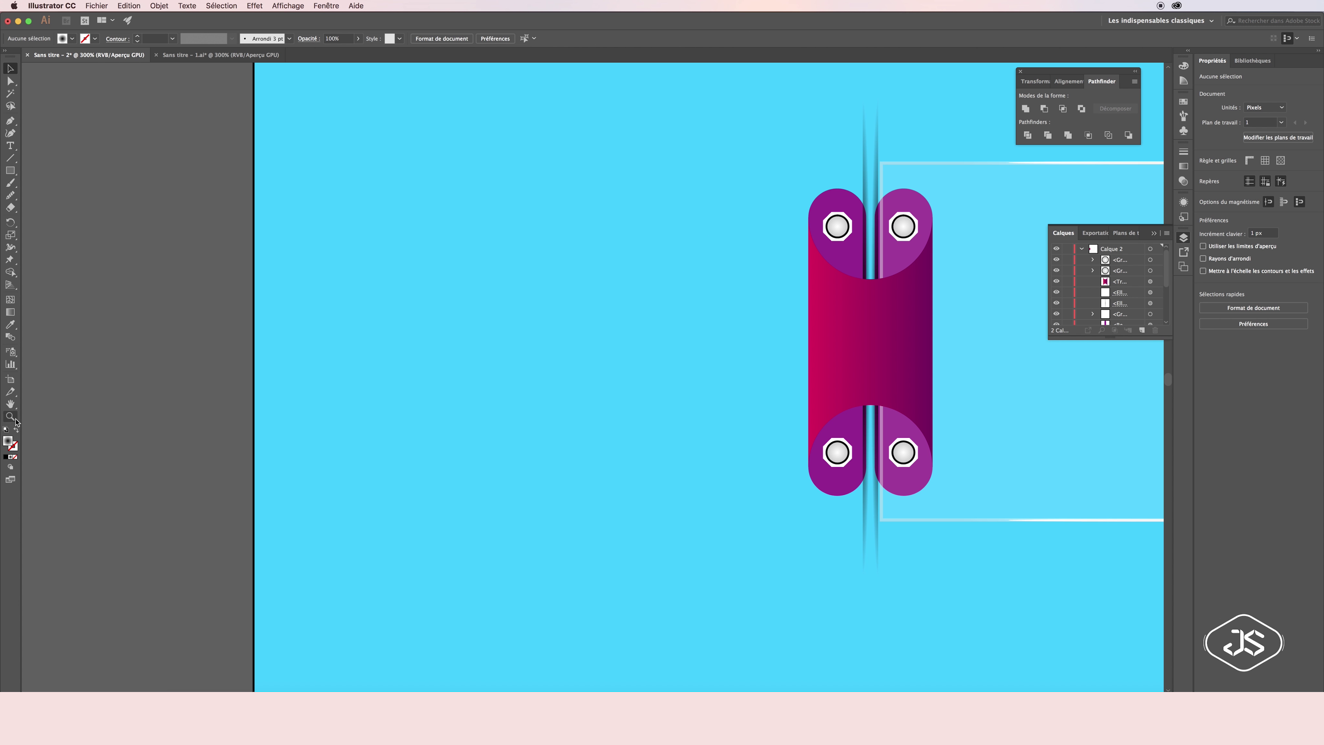
{"action": "left_click", "coordinate": [10, 416]}
{"action": "left_click", "coordinate": [611, 354]}
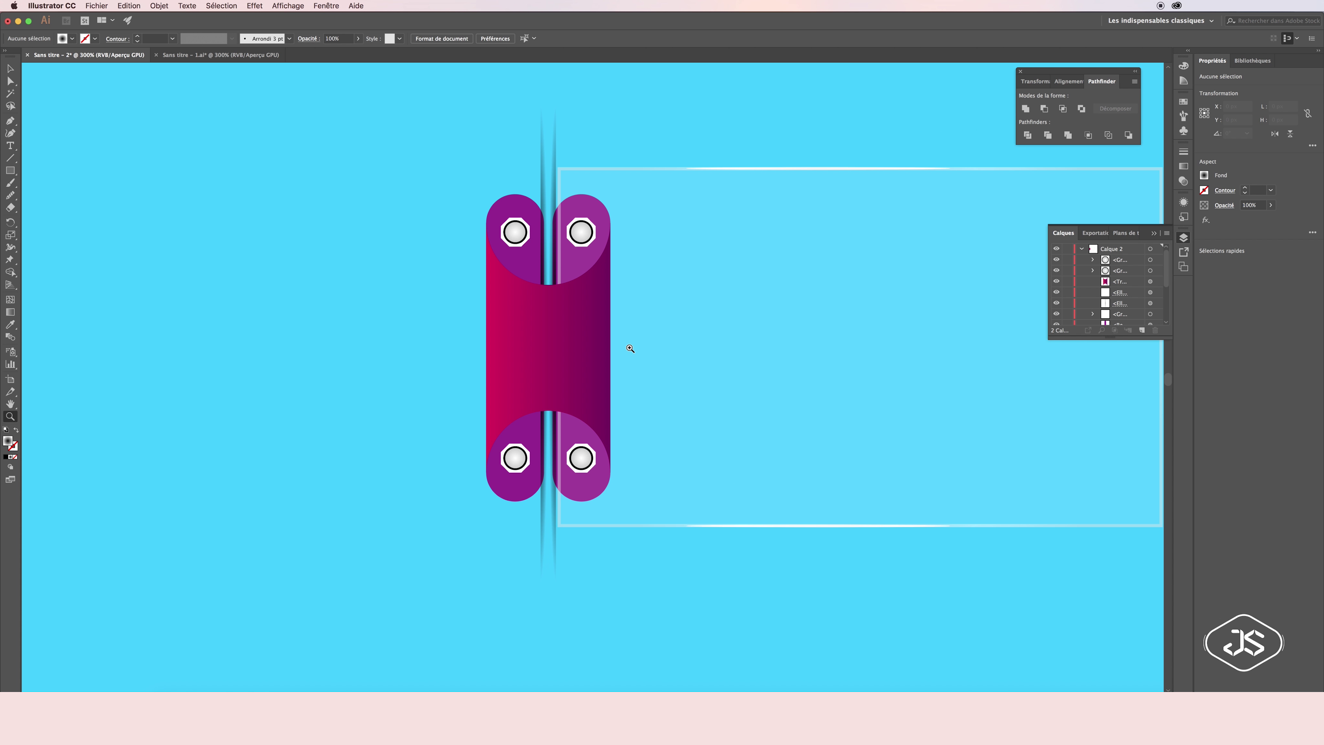
Nudge the thin centre shadow strip about 12 px left, between the hinge halves
{"action": "key", "text": "v"}
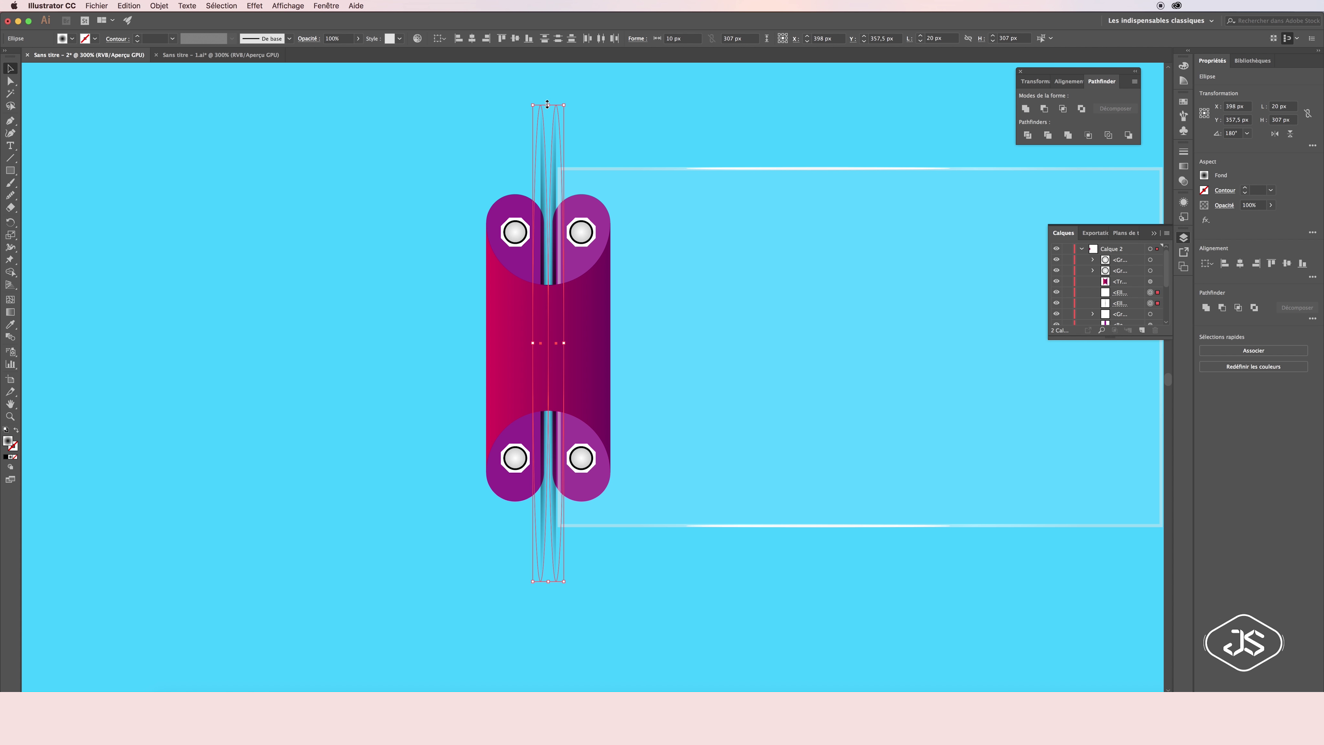
{"action": "scroll", "coordinate": [549, 148], "scroll_direction": "down", "scroll_amount": 1}
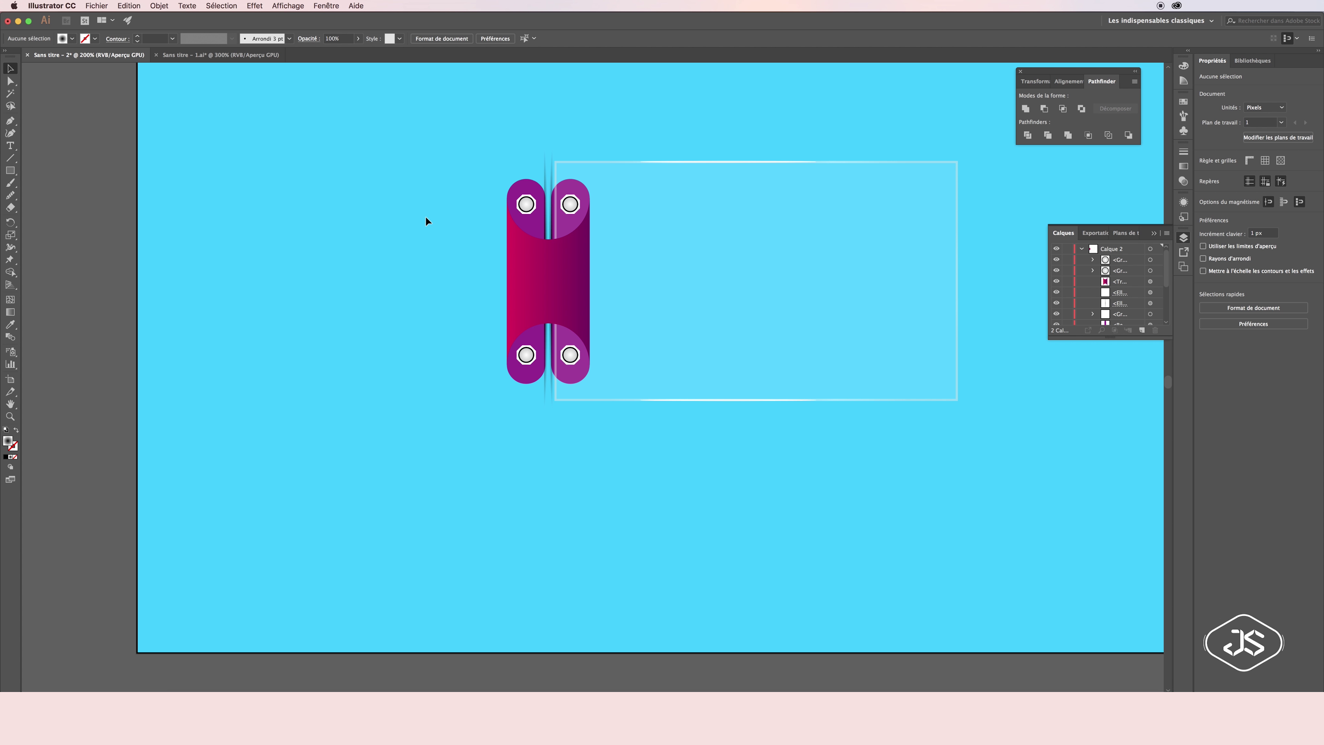
{"action": "scroll", "coordinate": [425, 216], "scroll_direction": "down", "scroll_amount": 1}
{"action": "left_click_drag", "start_coordinate": [544, 271], "coordinate": [541, 271]}
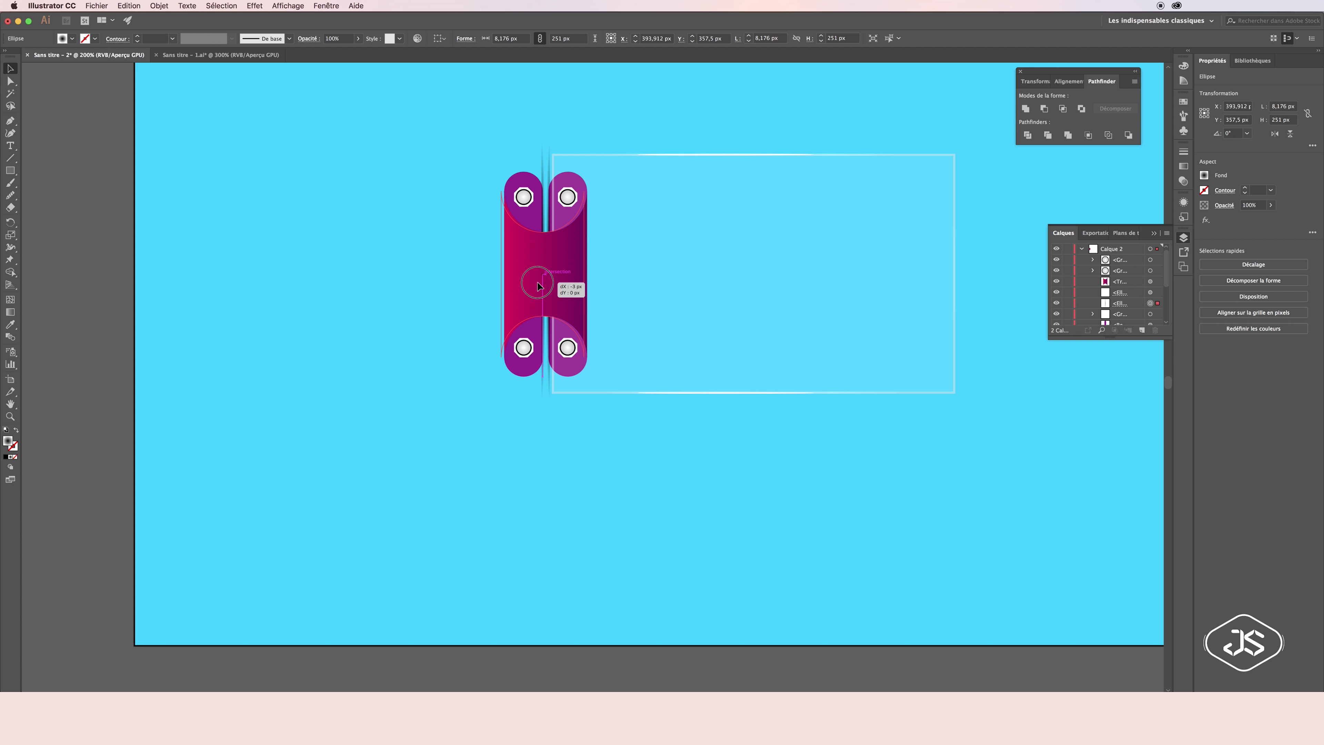
{"action": "left_click", "coordinate": [457, 187]}
Marquee-select the centre strip to check its placement, then zoom out to the whole artboard
{"action": "scroll", "coordinate": [478, 185], "scroll_direction": "left", "scroll_amount": 1}
{"action": "left_click_drag", "start_coordinate": [528, 124], "coordinate": [561, 152]}
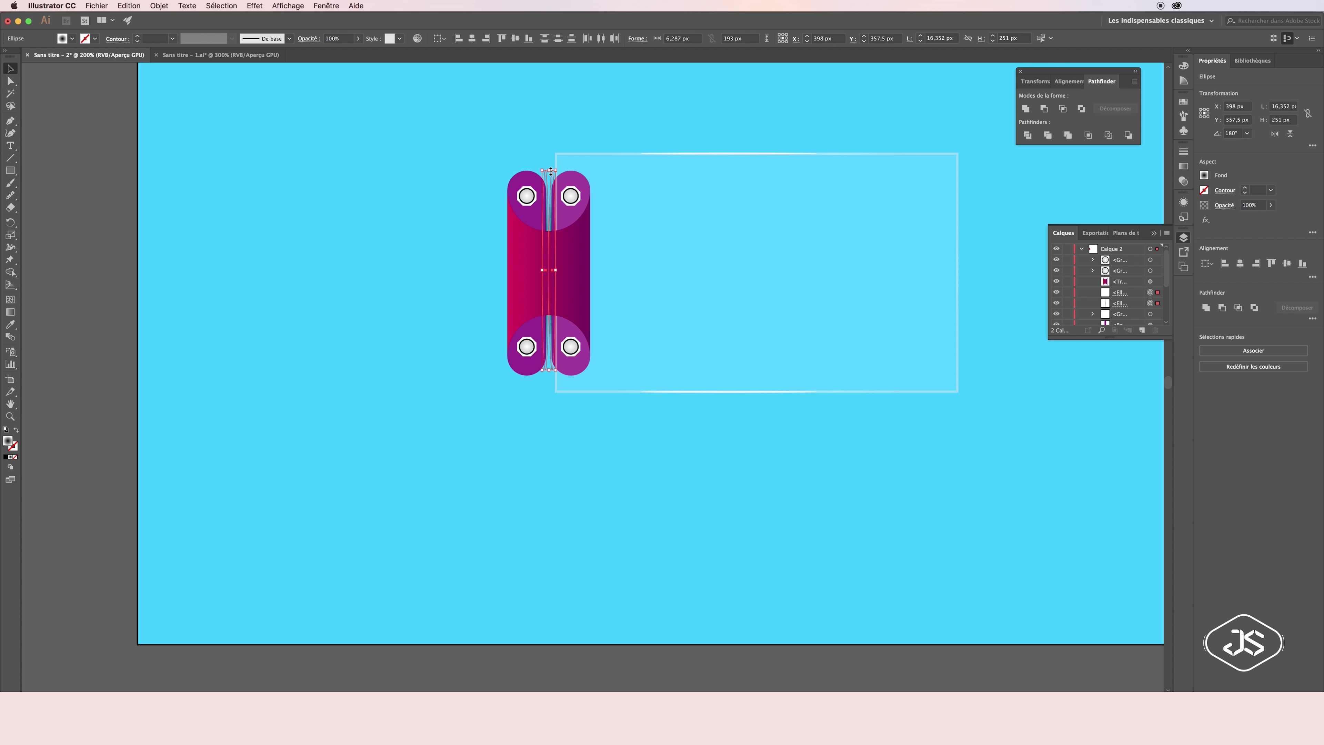
{"action": "left_click", "coordinate": [413, 342]}
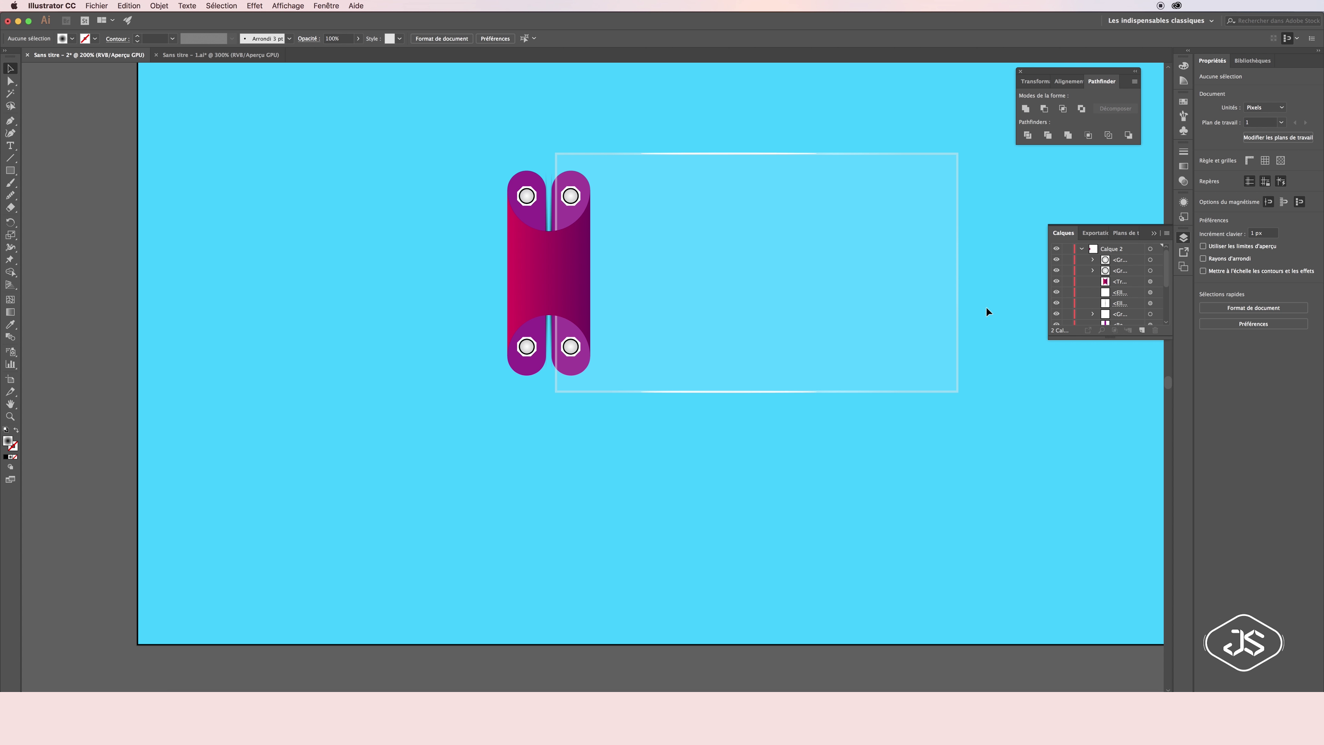
{"action": "key", "text": "z"}
{"action": "key", "text": "super+1"}
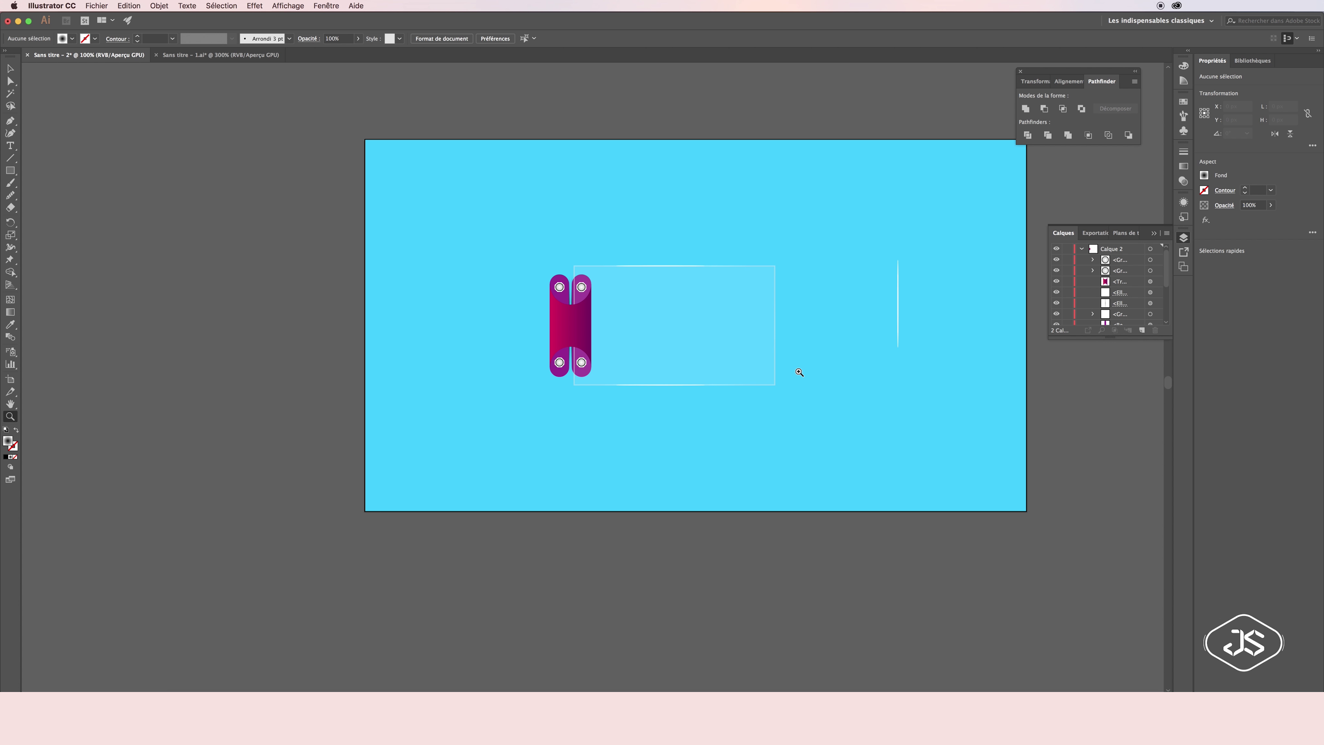
Duplicate the magenta hinge group 398 px across onto the glass panel's right edge
{"action": "left_click", "coordinate": [799, 372]}
{"action": "key", "text": "v"}
{"action": "left_click", "coordinate": [254, 311]}
{"action": "left_click", "coordinate": [1066, 315]}
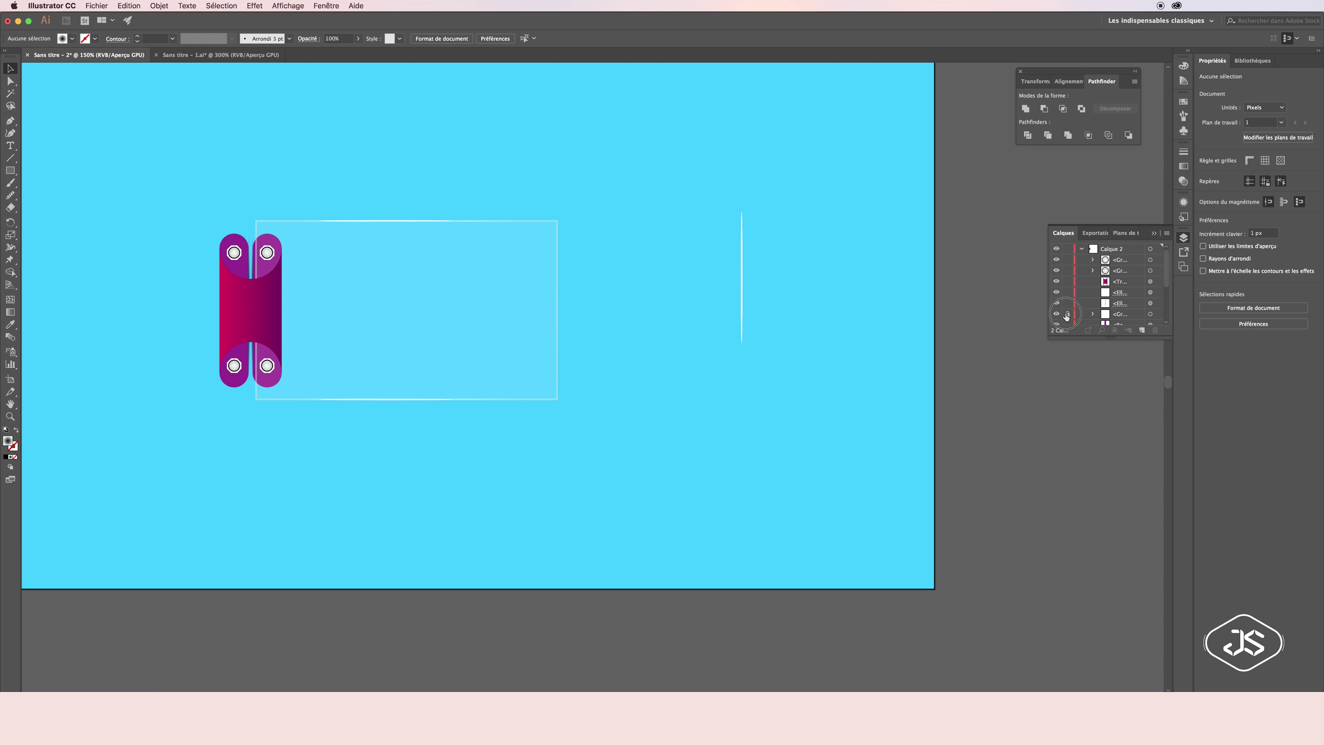
{"action": "left_click_drag", "start_coordinate": [266, 310], "coordinate": [584, 309]}
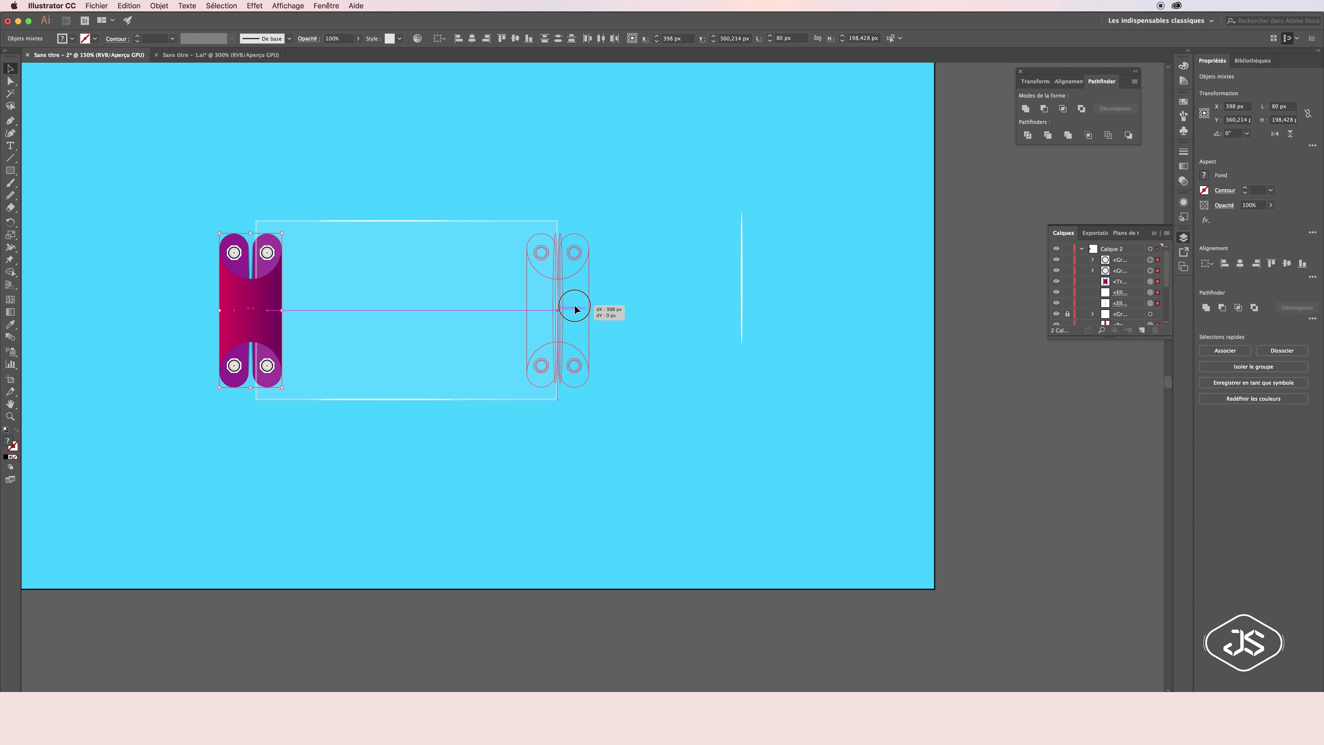
{"action": "left_click", "coordinate": [647, 317]}
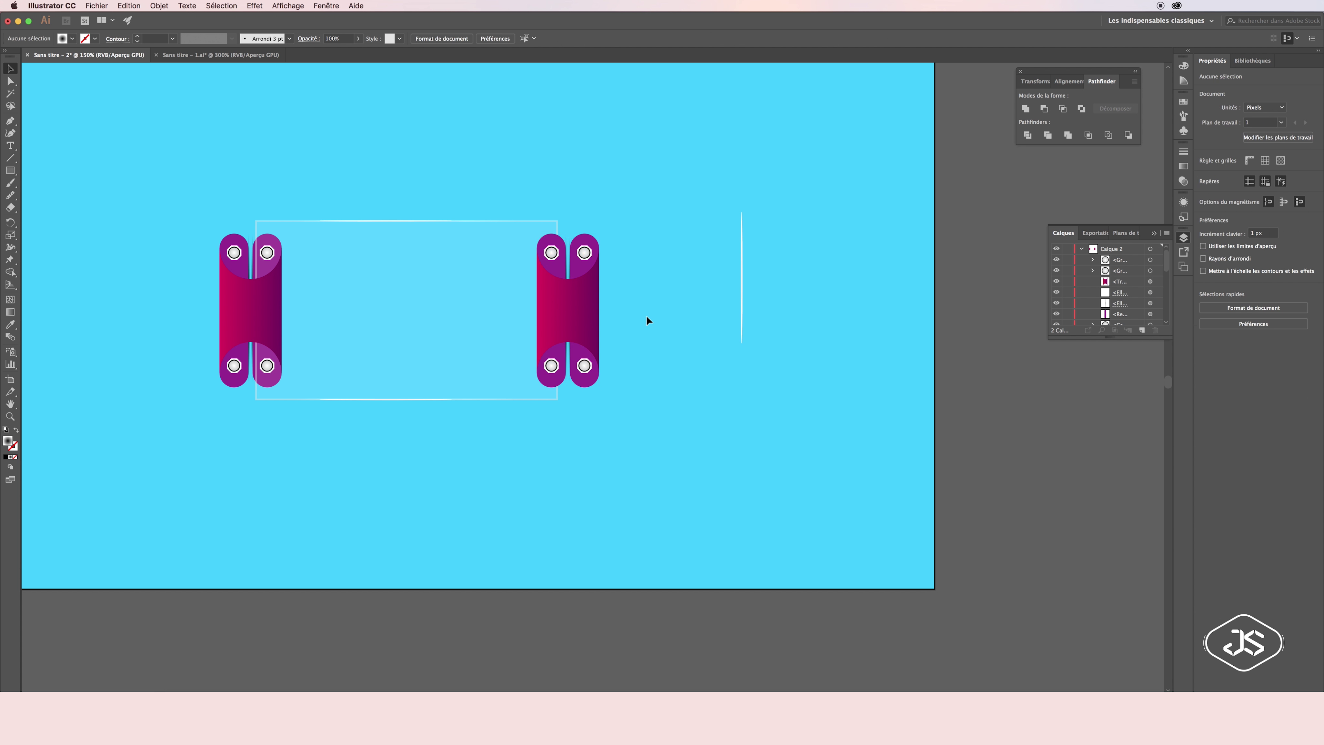
{"action": "key", "text": "ctrl+z"}
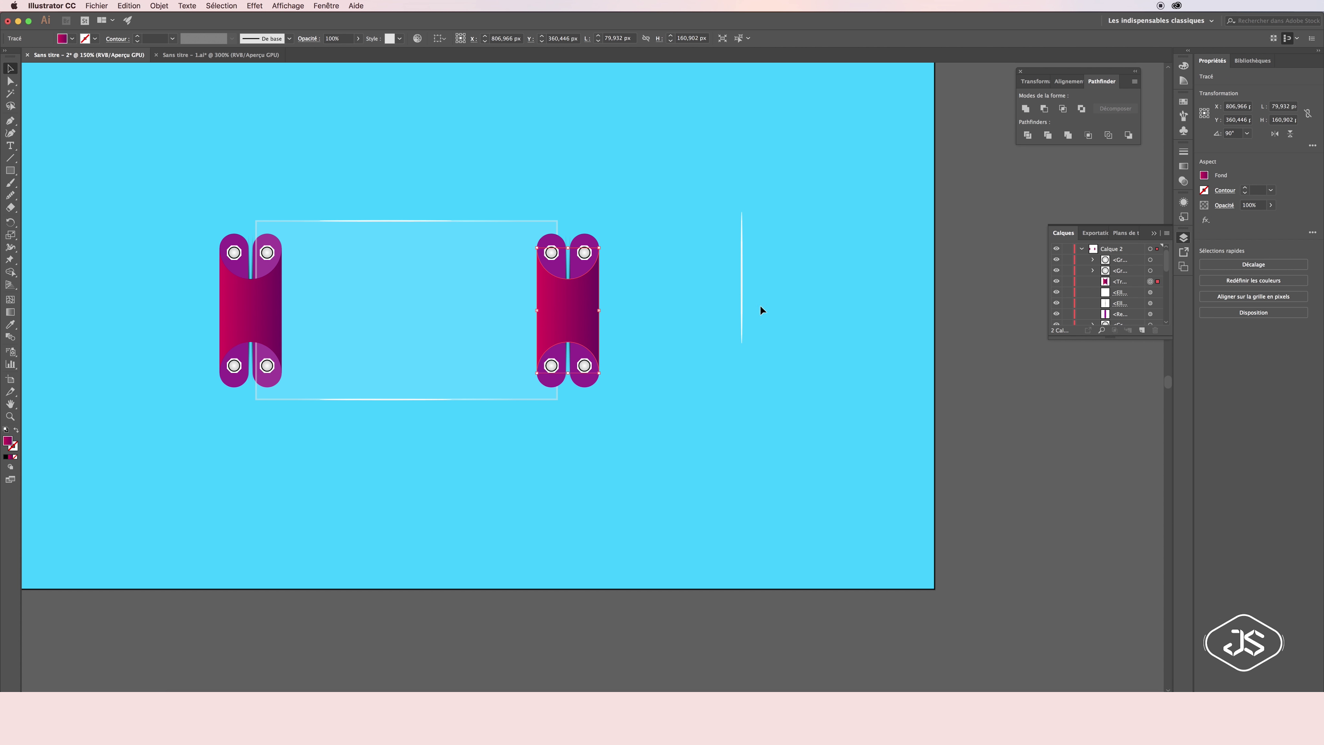
Unlock the third layer item and select the glass rectangle group
{"action": "scroll", "coordinate": [1152, 300], "scroll_direction": "down", "scroll_amount": 3}
{"action": "left_click", "coordinate": [399, 275]}
{"action": "scroll", "coordinate": [1167, 310], "scroll_direction": "down", "scroll_amount": 3}
{"action": "left_click", "coordinate": [1067, 272]}
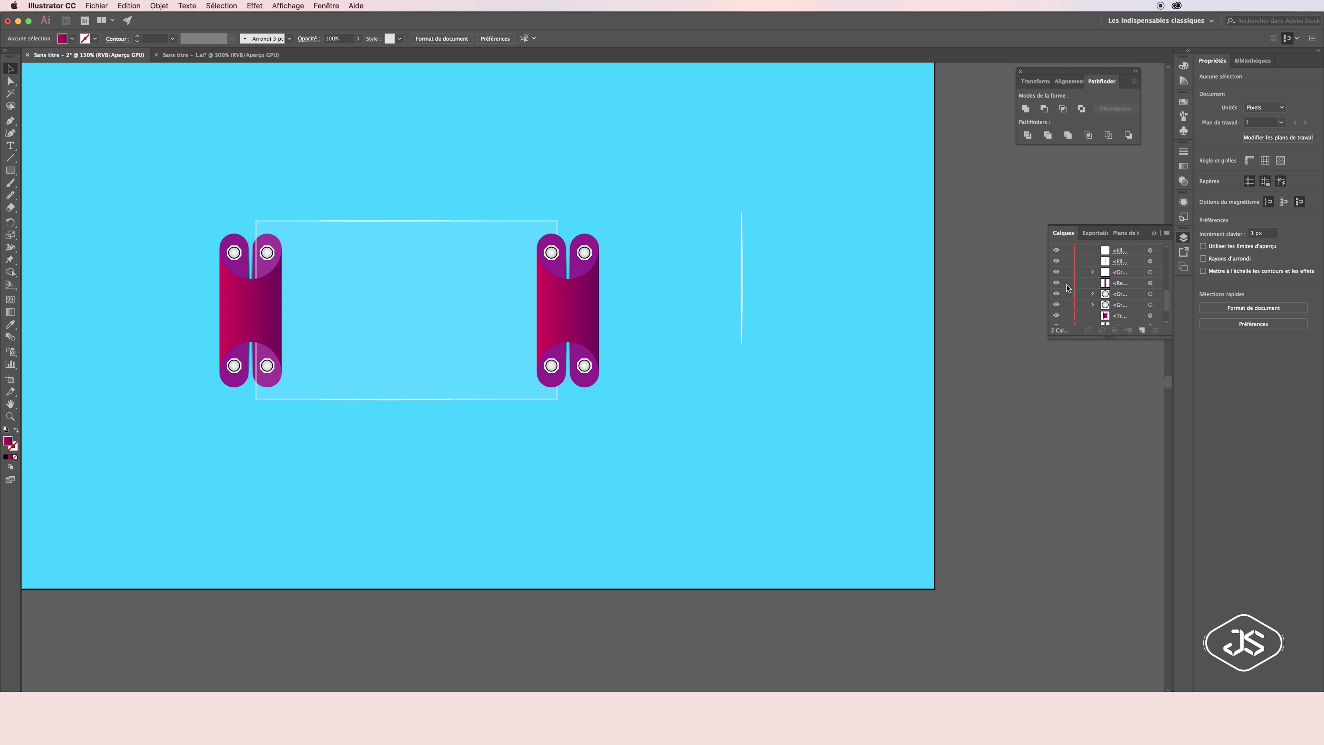
{"action": "left_click", "coordinate": [453, 301]}
{"action": "scroll", "coordinate": [1166, 276], "scroll_direction": "down", "scroll_amount": 2}
{"action": "left_click_drag", "start_coordinate": [1167, 277], "coordinate": [1119, 313]}
{"action": "left_click", "coordinate": [655, 315]}
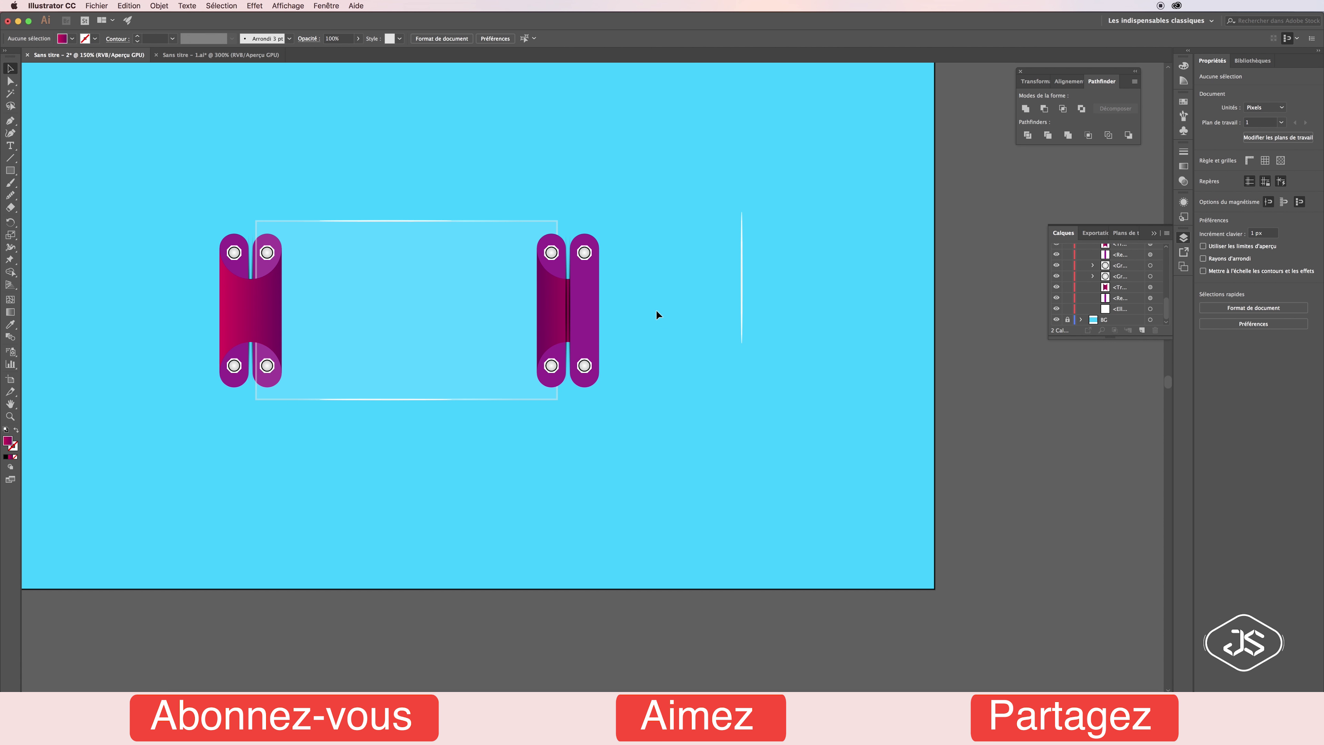
{"action": "key", "text": "super+z"}
Drag the path to a new stacking position in the Layers panel
{"action": "left_click_drag", "start_coordinate": [1075, 279], "coordinate": [1128, 302]}
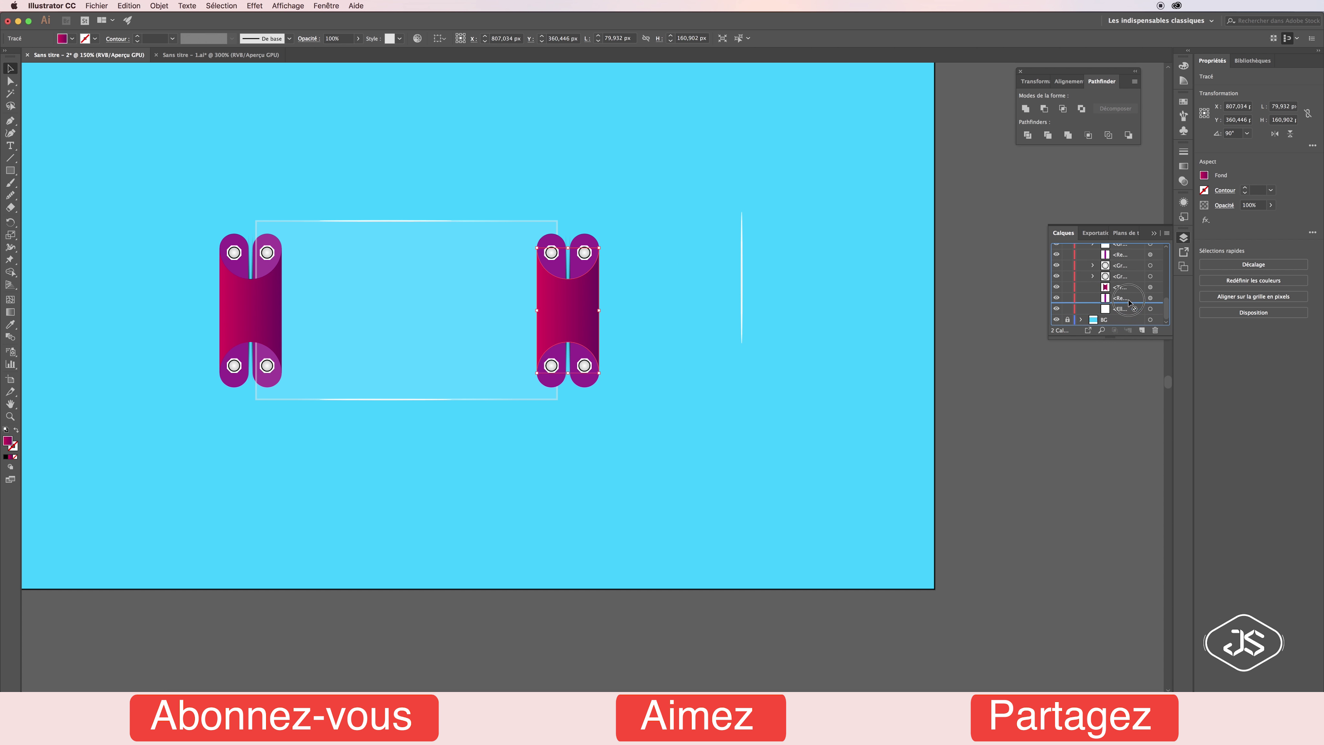
{"action": "left_click_drag", "start_coordinate": [1128, 303], "coordinate": [1130, 281]}
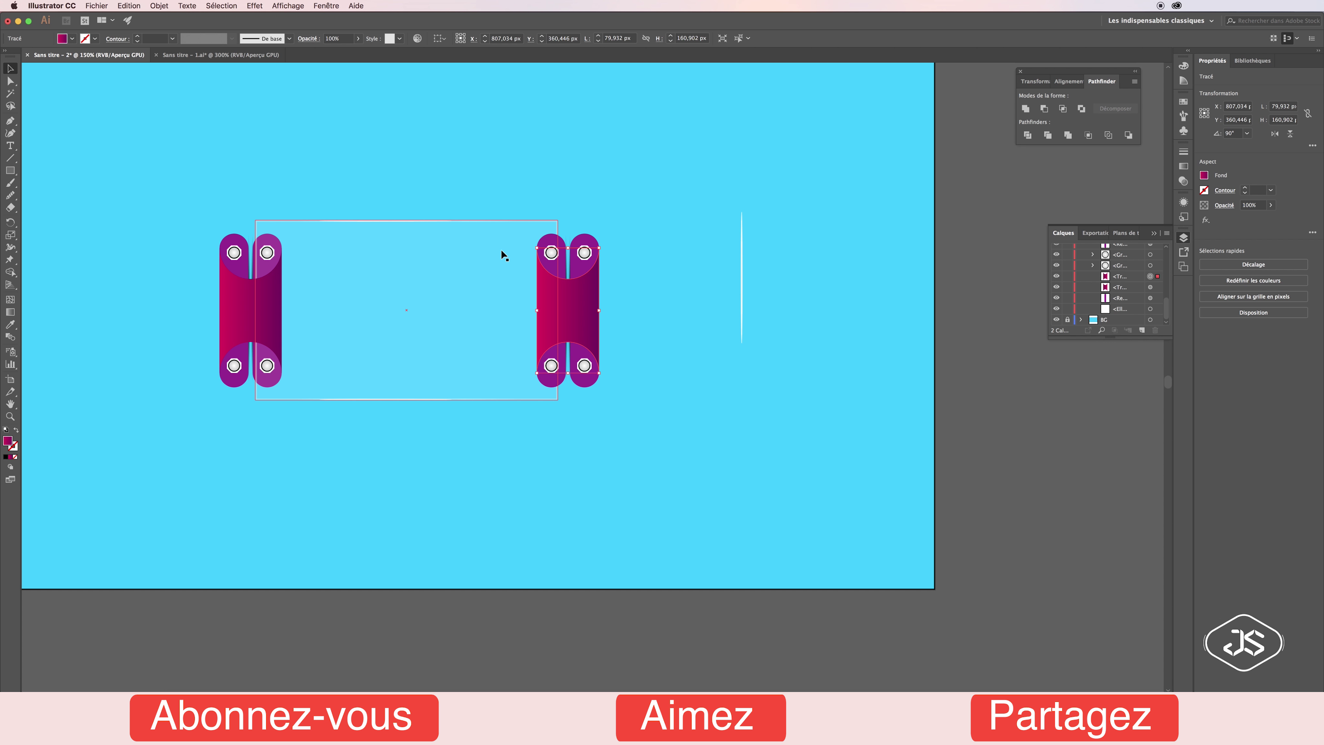
{"action": "left_click", "coordinate": [508, 260]}
{"action": "scroll", "coordinate": [508, 260], "scroll_direction": "down", "scroll_amount": 1}
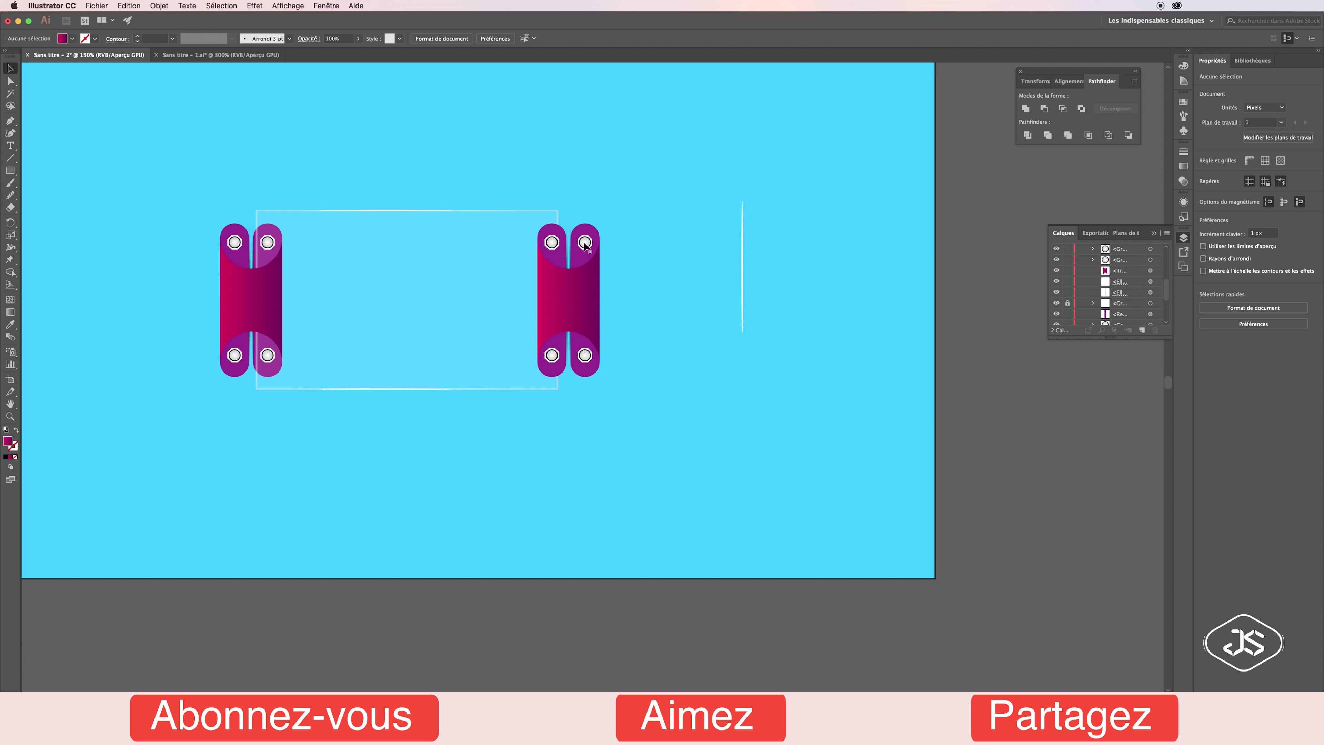
Copy the right capsule pair's parts and Paste in Front over the originals
{"action": "key", "text": "ctrl+a"}
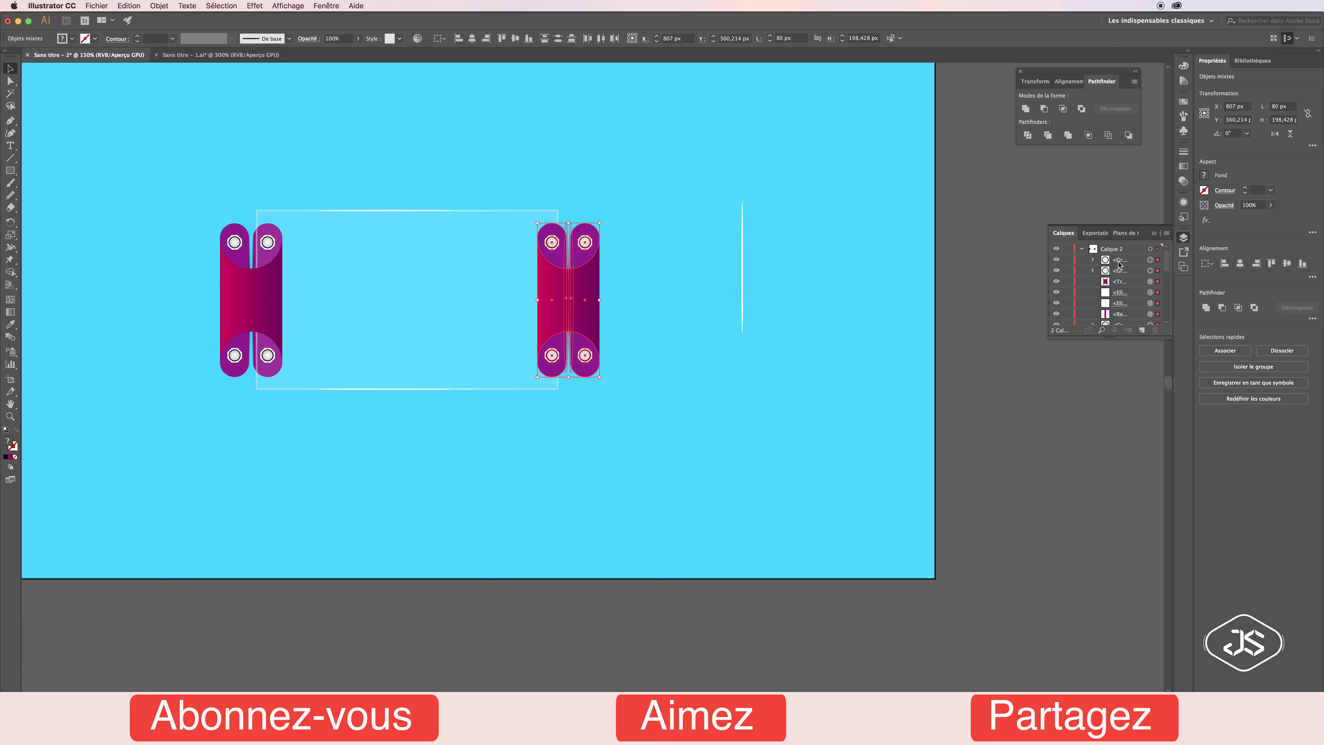
{"action": "key", "text": "ctrl+c"}
{"action": "key", "text": "ctrl+f"}
{"action": "scroll", "coordinate": [1120, 285], "scroll_direction": "down", "scroll_amount": 2}
{"action": "left_click", "coordinate": [668, 283]}
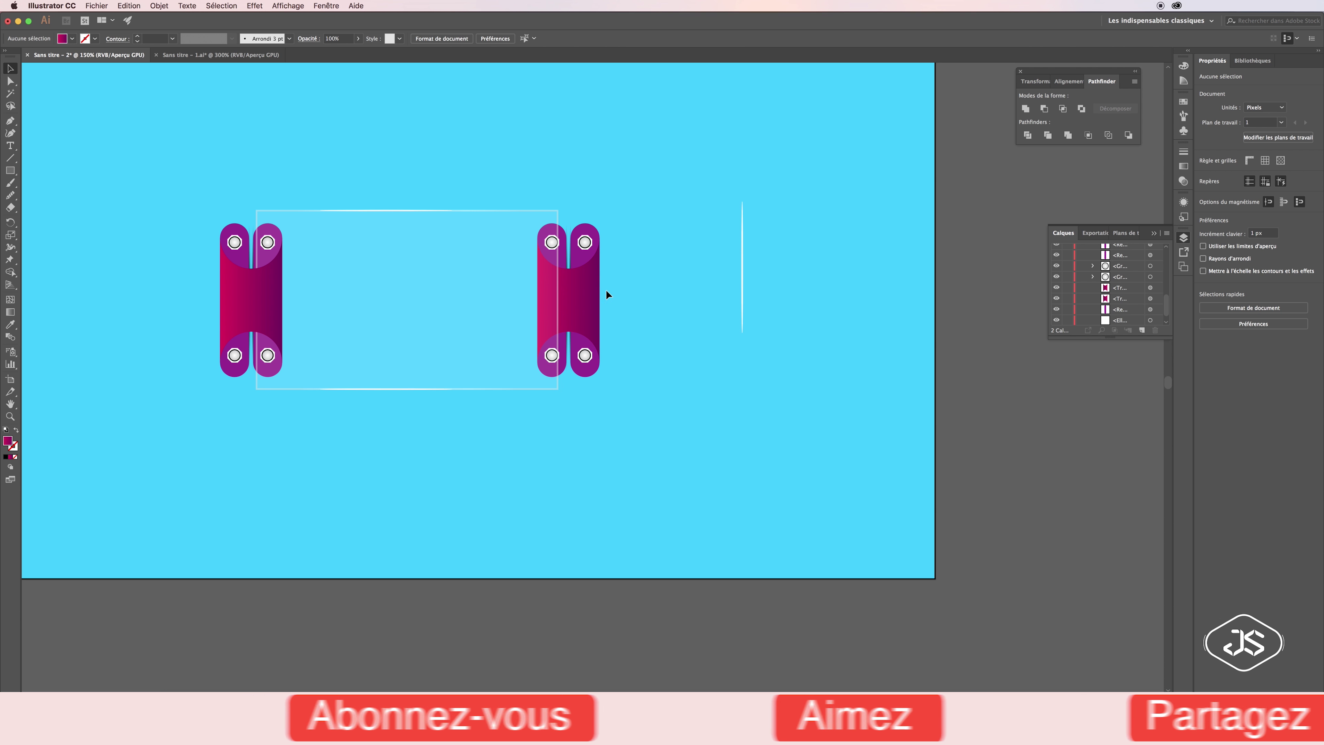
Bring the pink hourglass path to the front, above the right capsule groups
{"action": "left_click", "coordinate": [574, 291]}
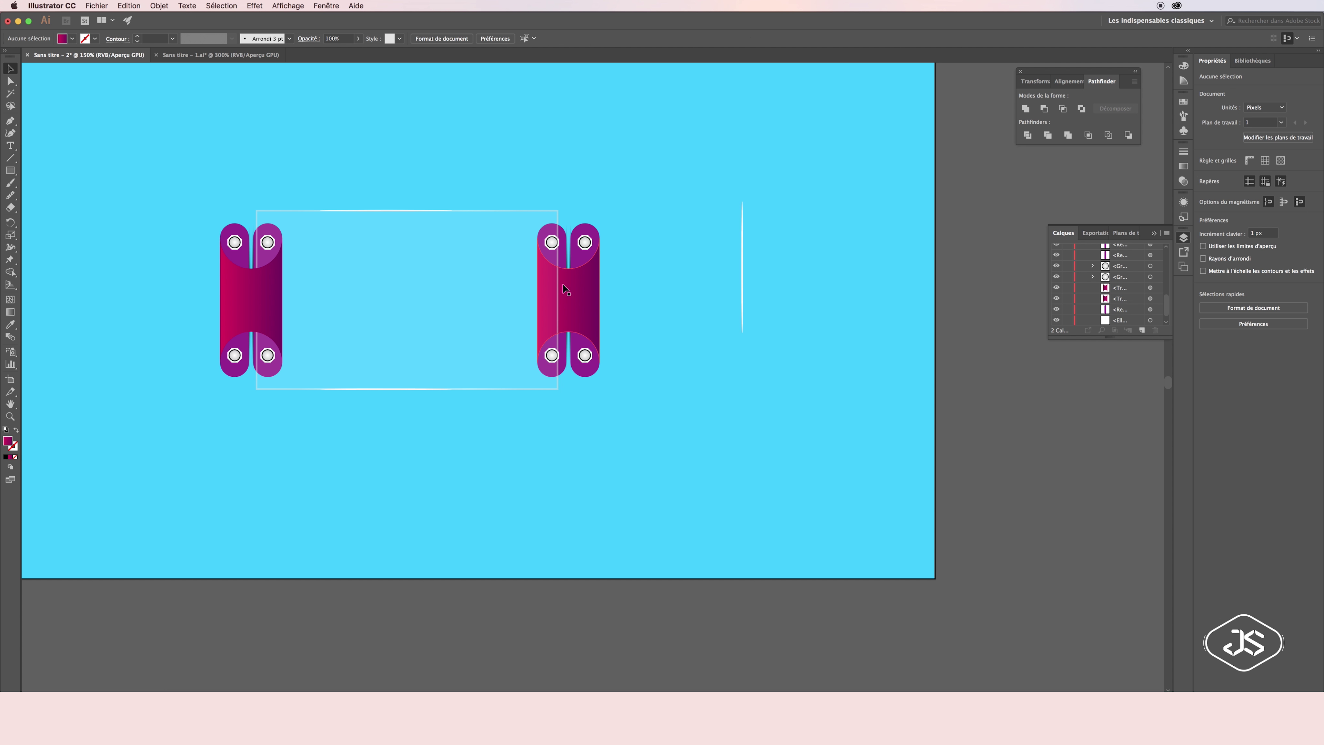
{"action": "left_click_drag", "start_coordinate": [1166, 306], "coordinate": [1170, 272]}
{"action": "key", "text": "ctrl+shift+bracketright"}
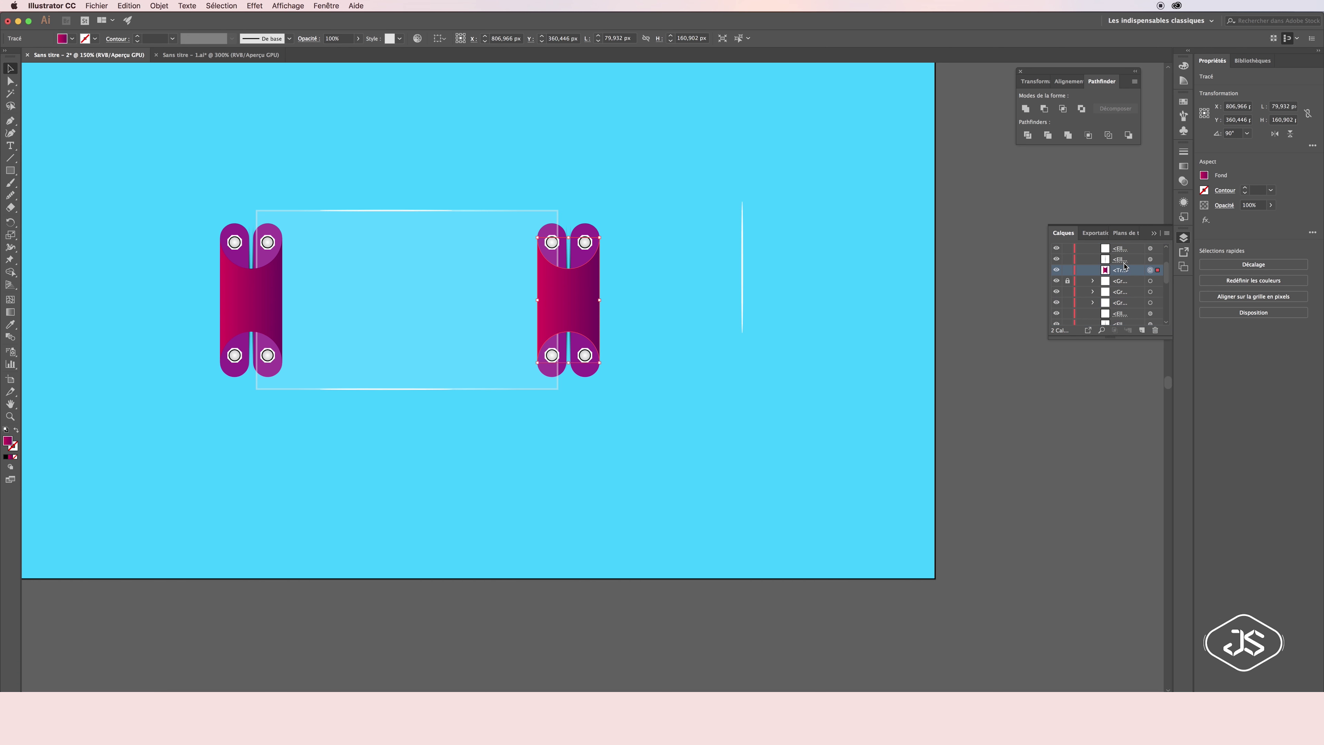
{"action": "left_click", "coordinate": [708, 343]}
{"action": "left_click_drag", "start_coordinate": [574, 296], "coordinate": [631, 302]}
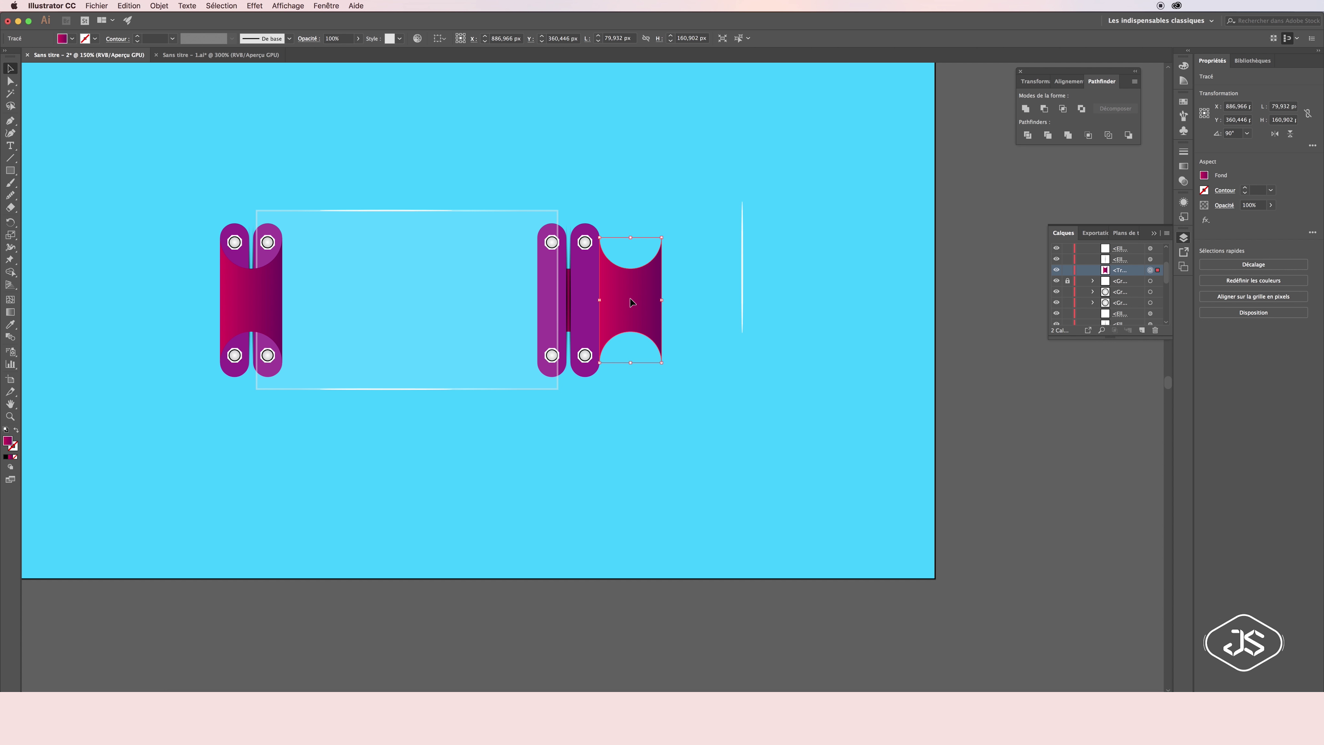
{"action": "key", "text": "ctrl+z"}
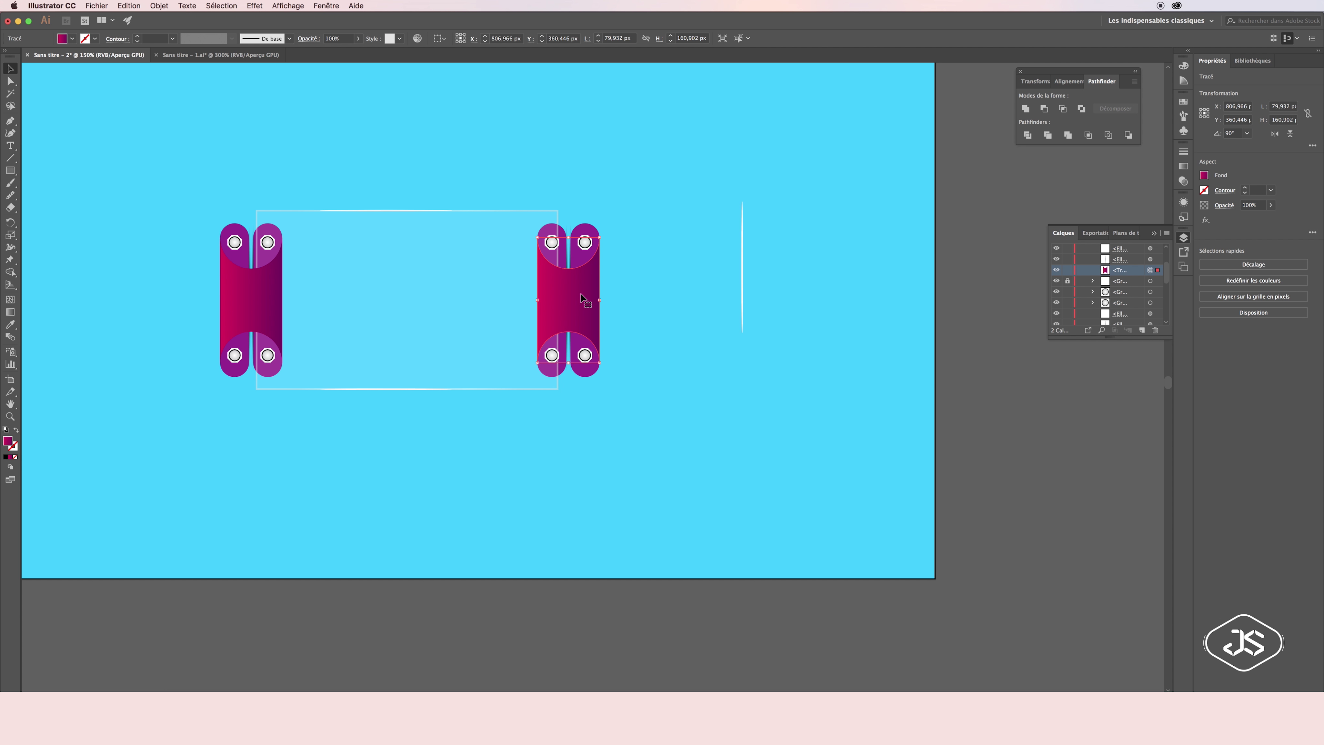
Give the right and left hourglasses a gradient with a bright pink middle stop
{"action": "left_click", "coordinate": [1183, 166]}
{"action": "left_click", "coordinate": [1107, 231]}
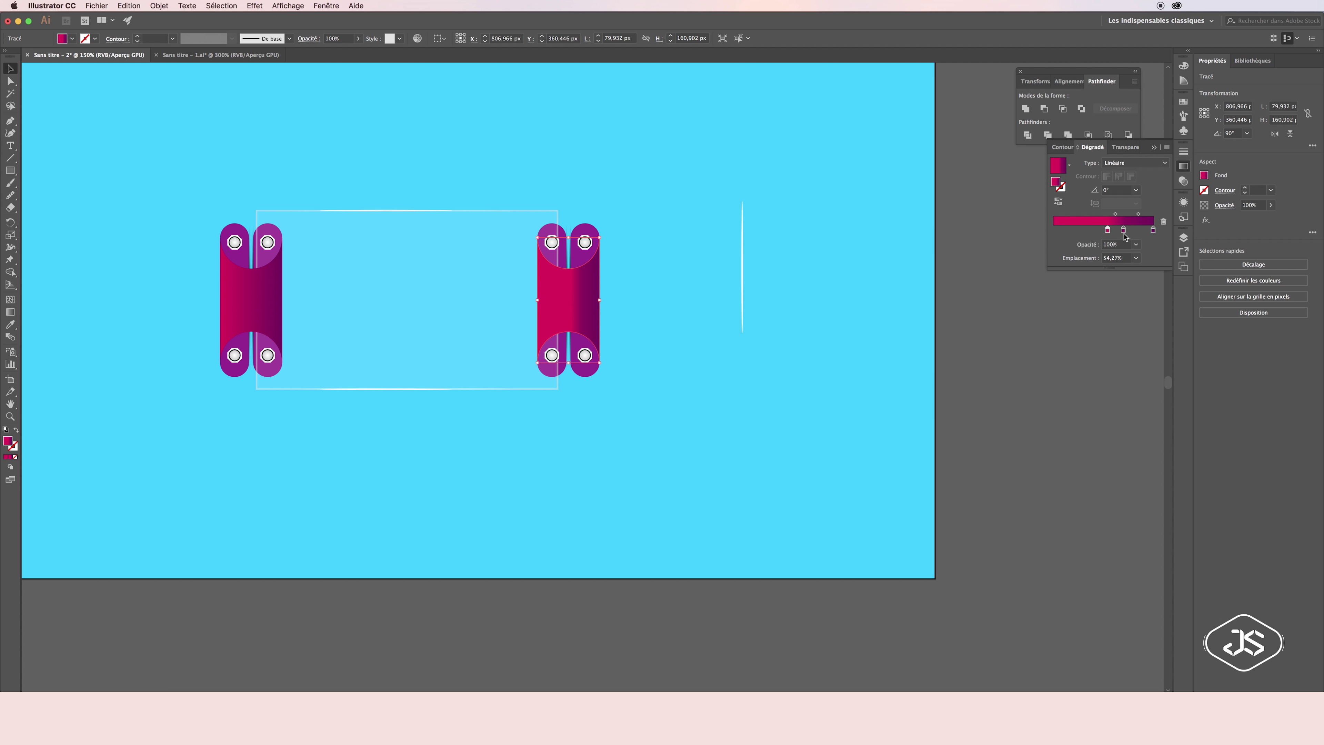
{"action": "left_click", "coordinate": [863, 251]}
{"action": "left_click", "coordinate": [259, 301]}
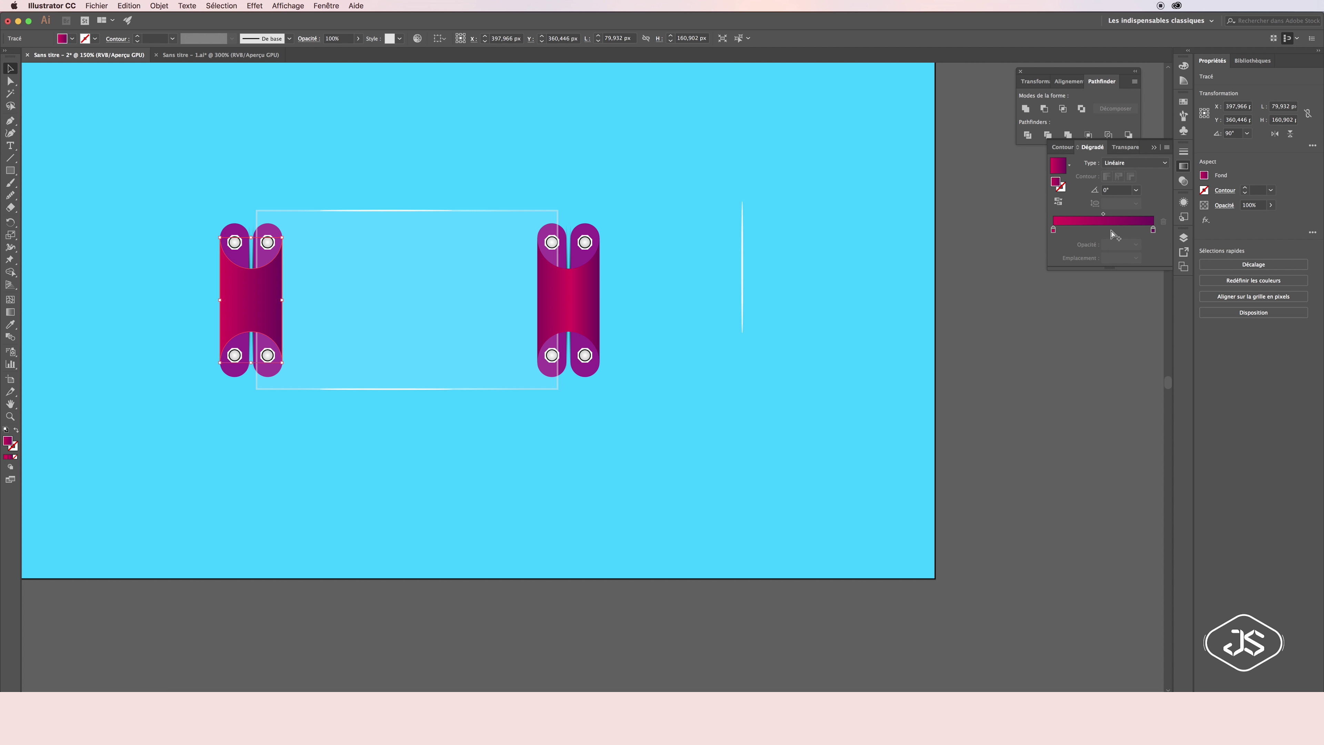
{"action": "left_click", "coordinate": [1104, 229]}
{"action": "left_click", "coordinate": [663, 289]}
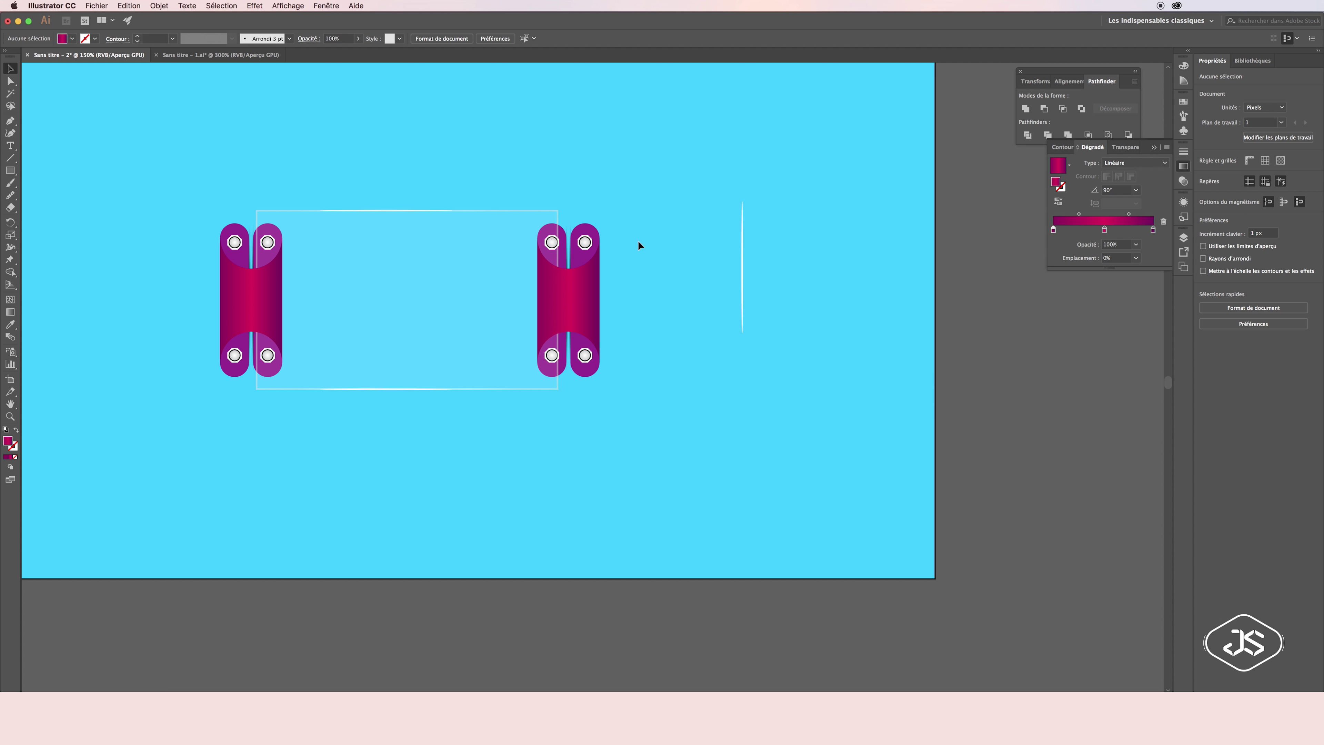
Select the left pair's upper and lower screw circles and the first screw group in Layers
{"action": "left_click", "coordinate": [273, 242]}
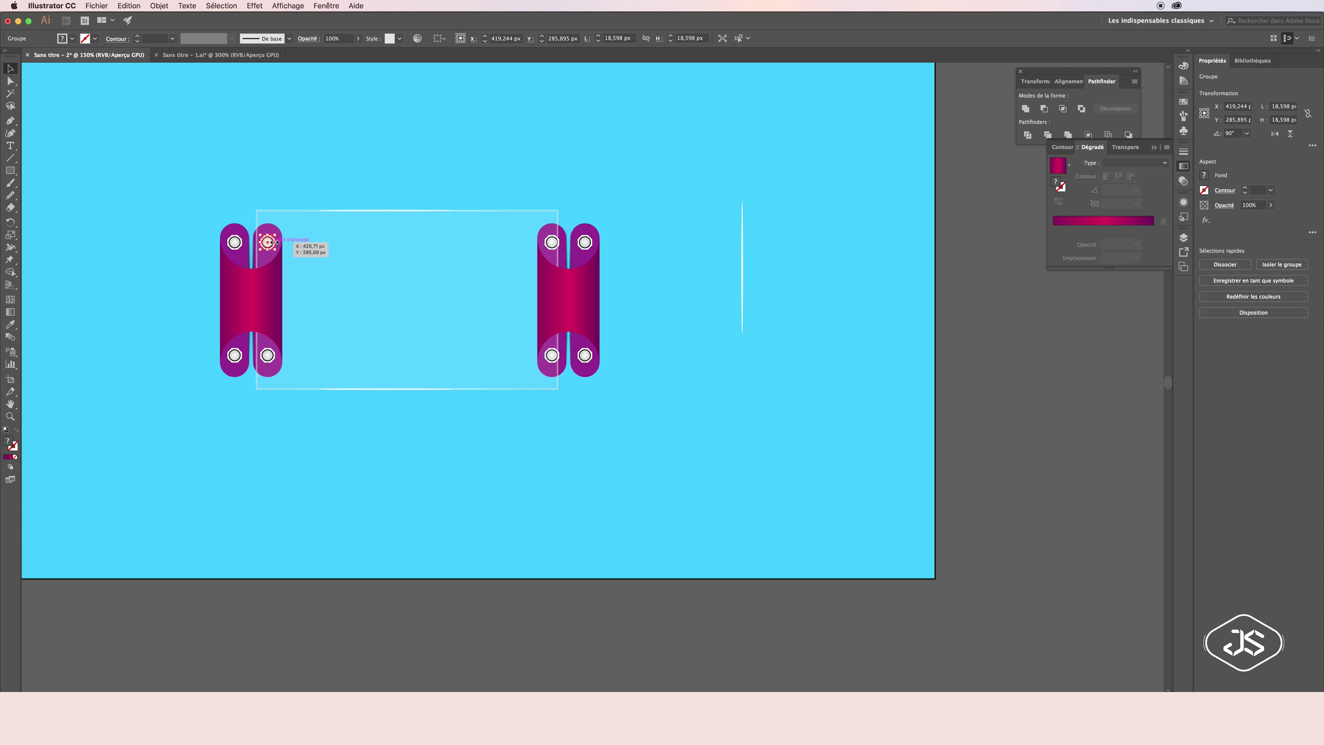
{"action": "left_click", "coordinate": [268, 356], "text": "shift"}
{"action": "left_click", "coordinate": [1123, 263]}
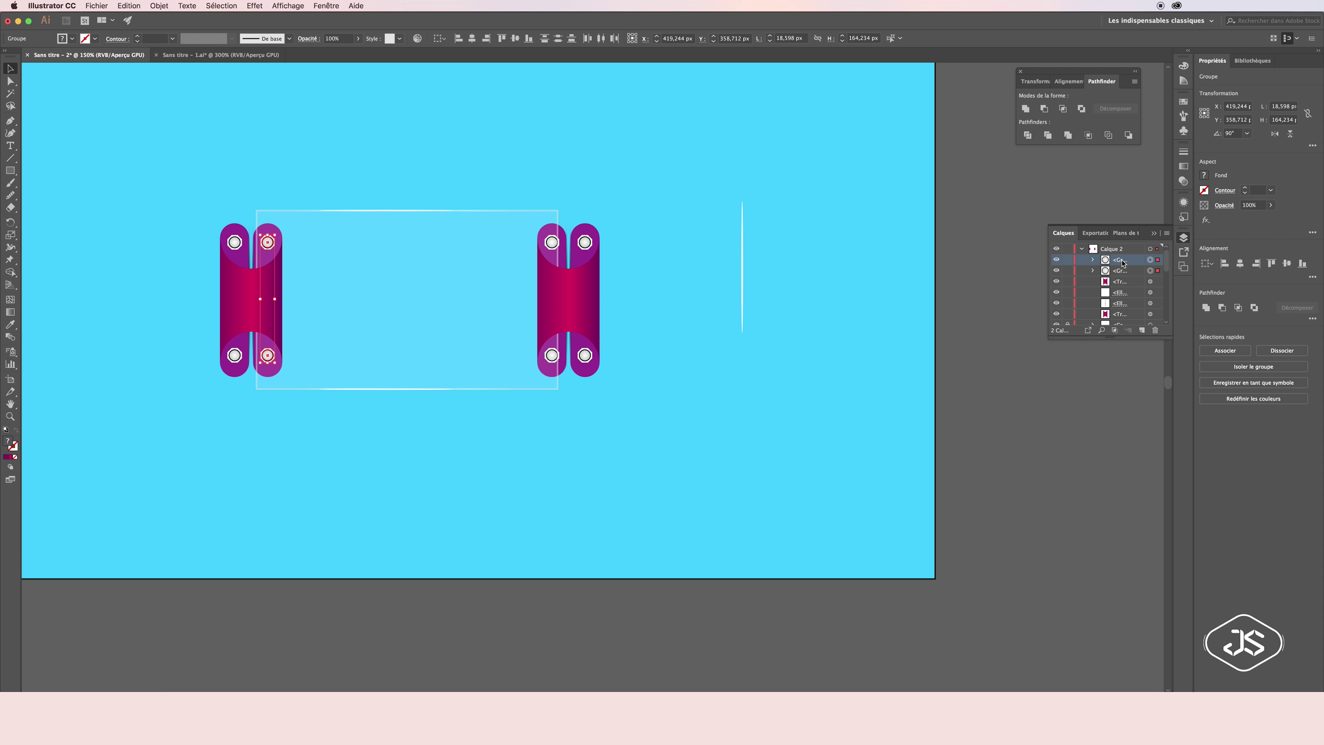
Stack both pairs' screw groups above the locked group and copy the white line beside the left capsules
{"action": "scroll", "coordinate": [851, 301], "scroll_direction": "up", "scroll_amount": 1}
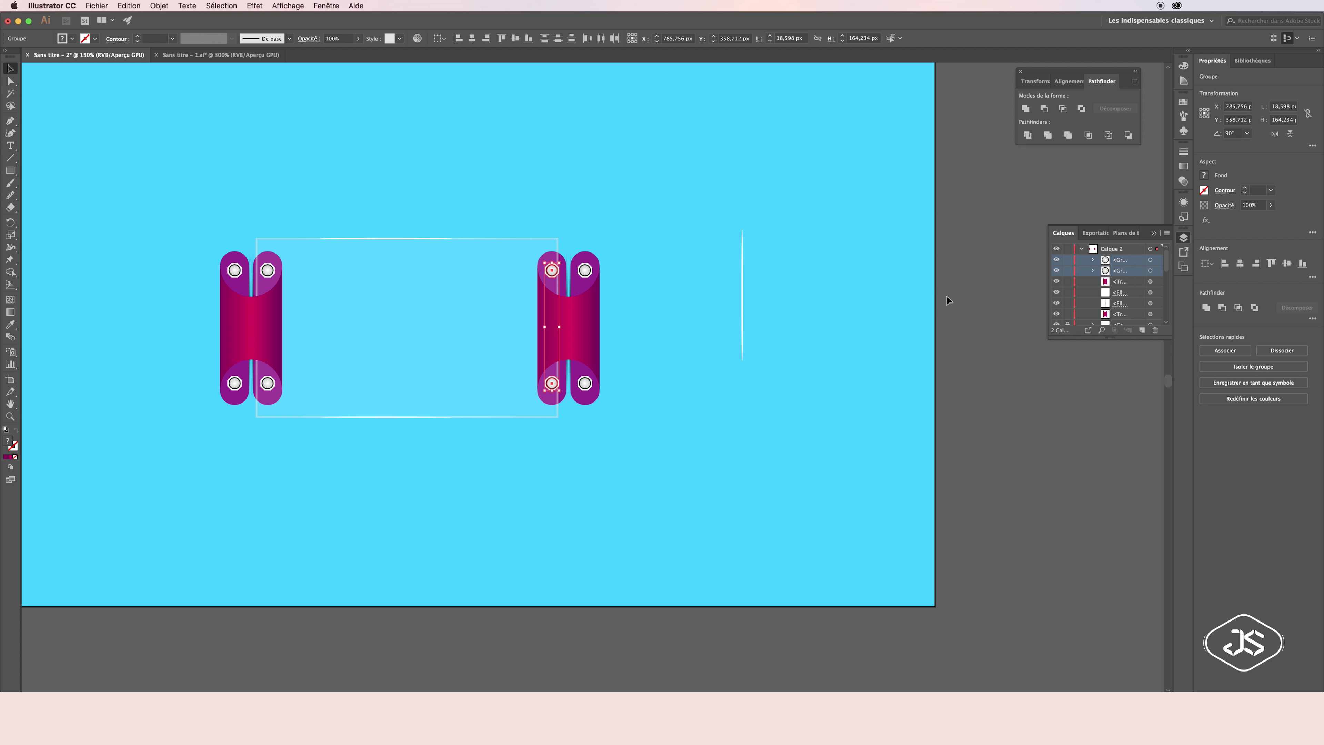
{"action": "left_click", "coordinate": [1126, 320]}
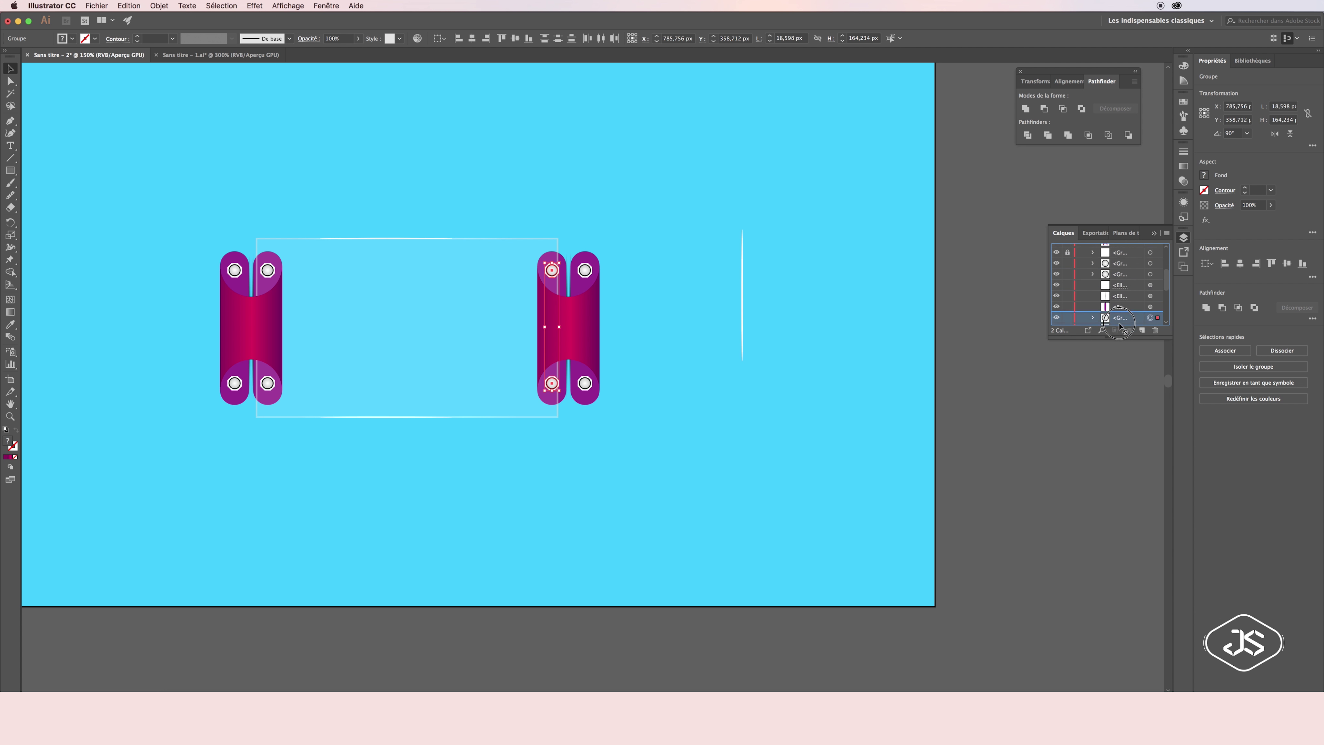
{"action": "left_click_drag", "start_coordinate": [1124, 297], "coordinate": [1120, 292]}
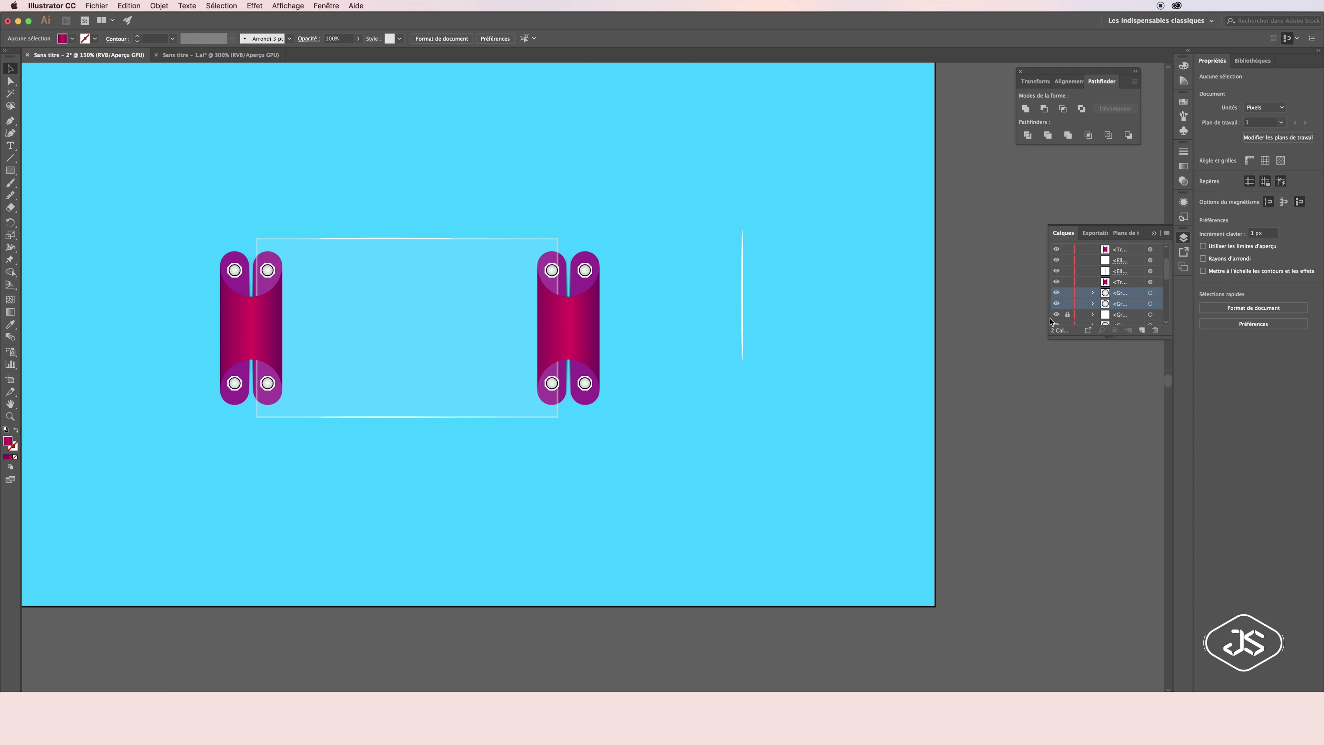
{"action": "left_click", "coordinate": [669, 296]}
{"action": "left_click_drag", "start_coordinate": [742, 295], "coordinate": [284, 333]}
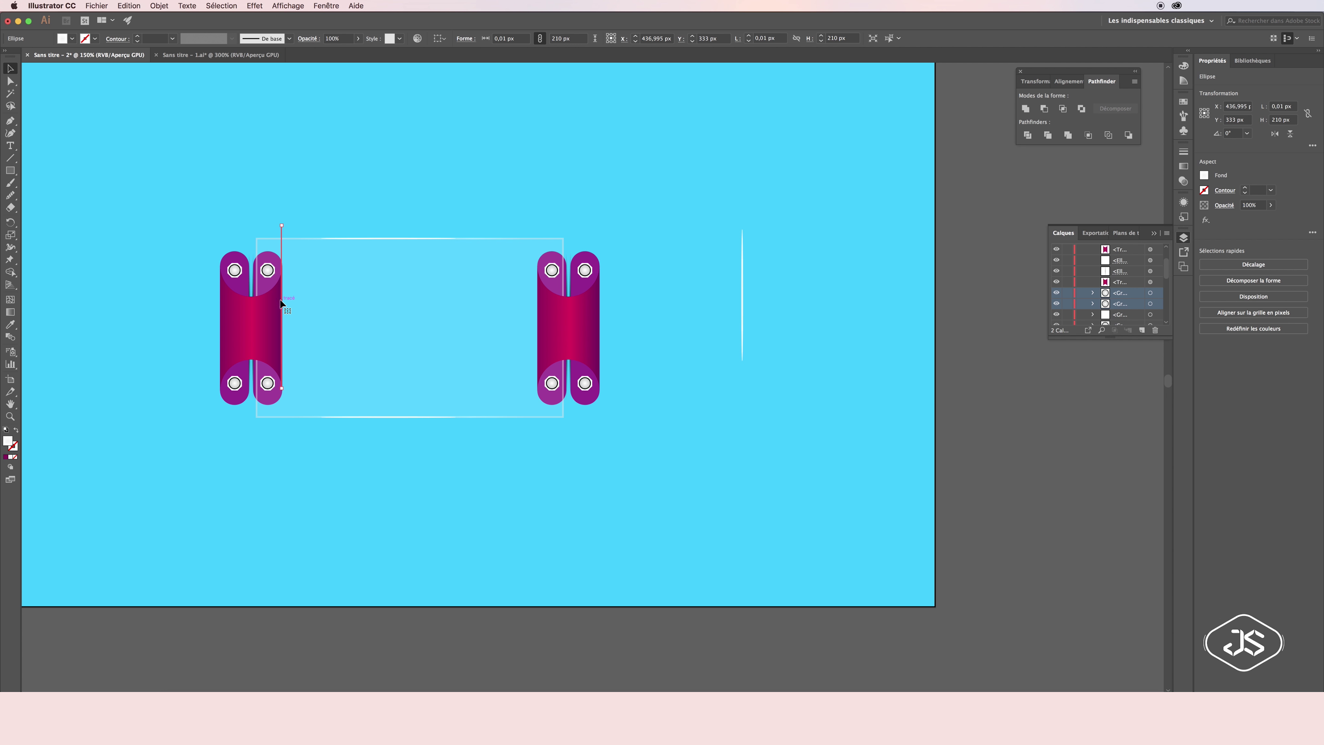
{"action": "left_click", "coordinate": [293, 246]}
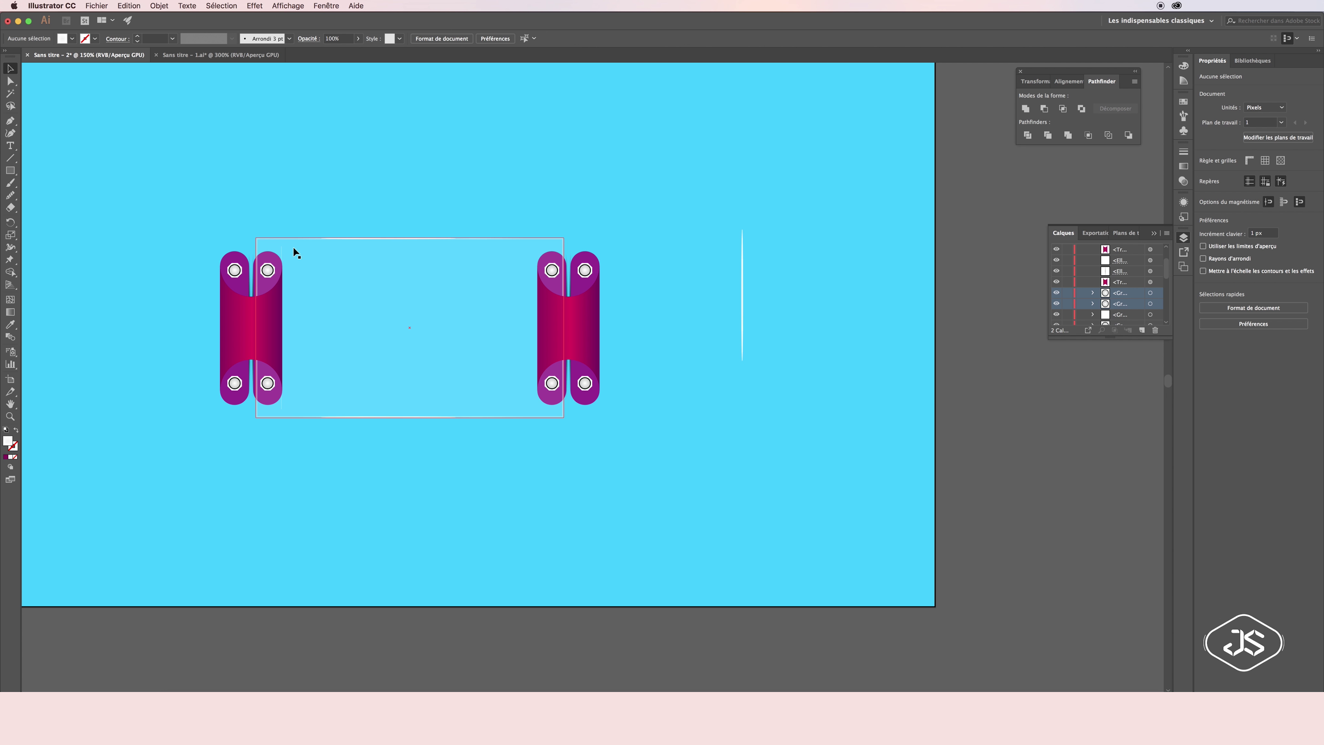
Delete the translucent glass rectangle group
{"action": "left_click", "coordinate": [377, 260]}
{"action": "left_click_drag", "start_coordinate": [1167, 268], "coordinate": [1168, 310]}
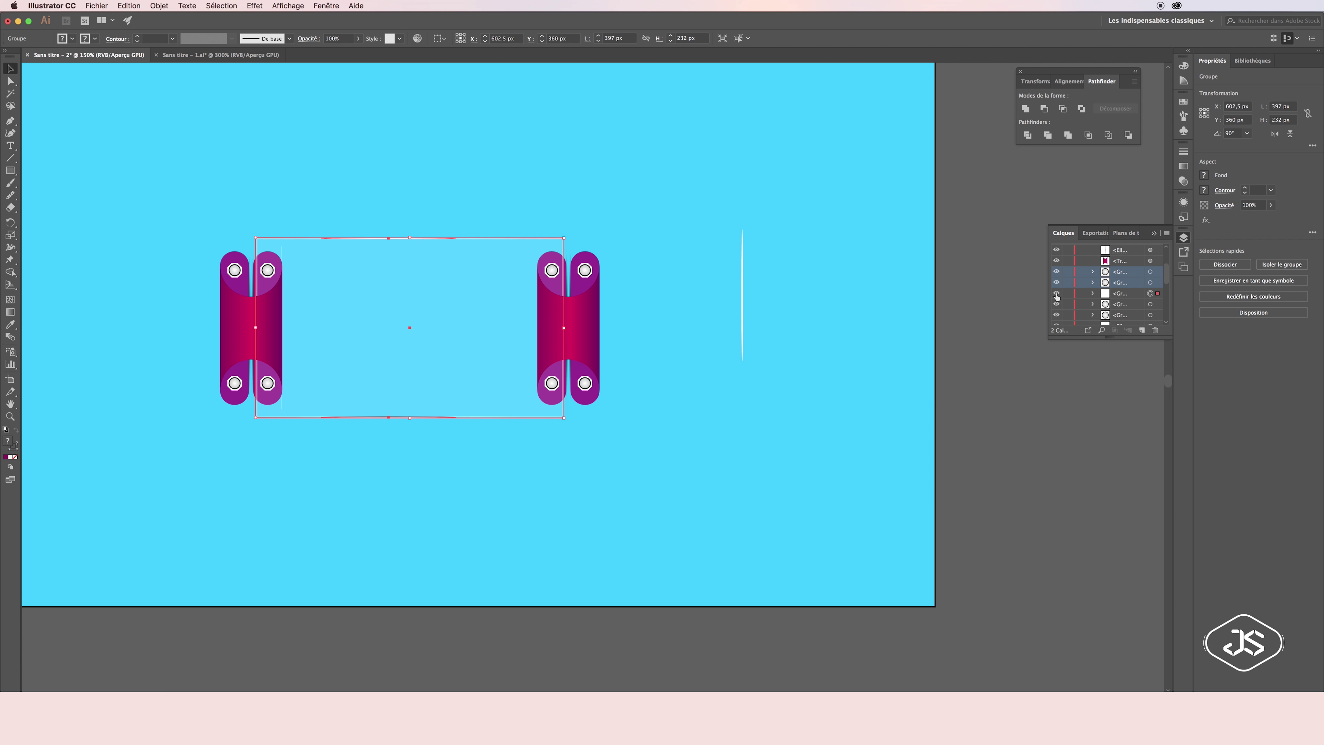
{"action": "key", "text": "Delete"}
Select the thin white line and move it up the stacking order in Layers
{"action": "left_click", "coordinate": [282, 252]}
{"action": "left_click", "coordinate": [283, 252]}
{"action": "mouse_move", "coordinate": [277, 307]}
{"action": "left_mouse_down"}
{"action": "mouse_move", "coordinate": [189, 307]}
{"action": "mouse_move", "coordinate": [277, 308]}
{"action": "left_mouse_up"}
{"action": "left_click", "coordinate": [284, 254]}
{"action": "scroll", "coordinate": [1127, 292], "scroll_direction": "down", "scroll_amount": 3}
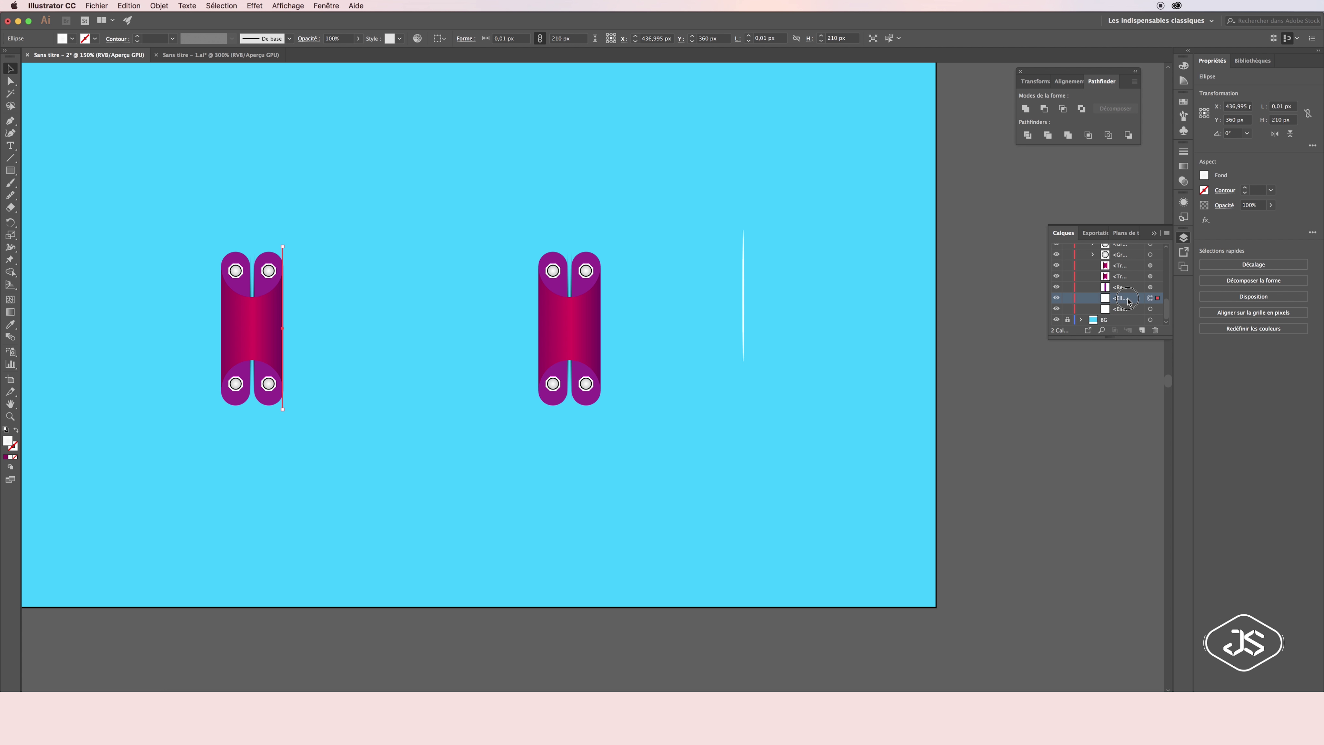
{"action": "left_click_drag", "start_coordinate": [1127, 301], "coordinate": [1123, 250]}
{"action": "left_click", "coordinate": [694, 302]}
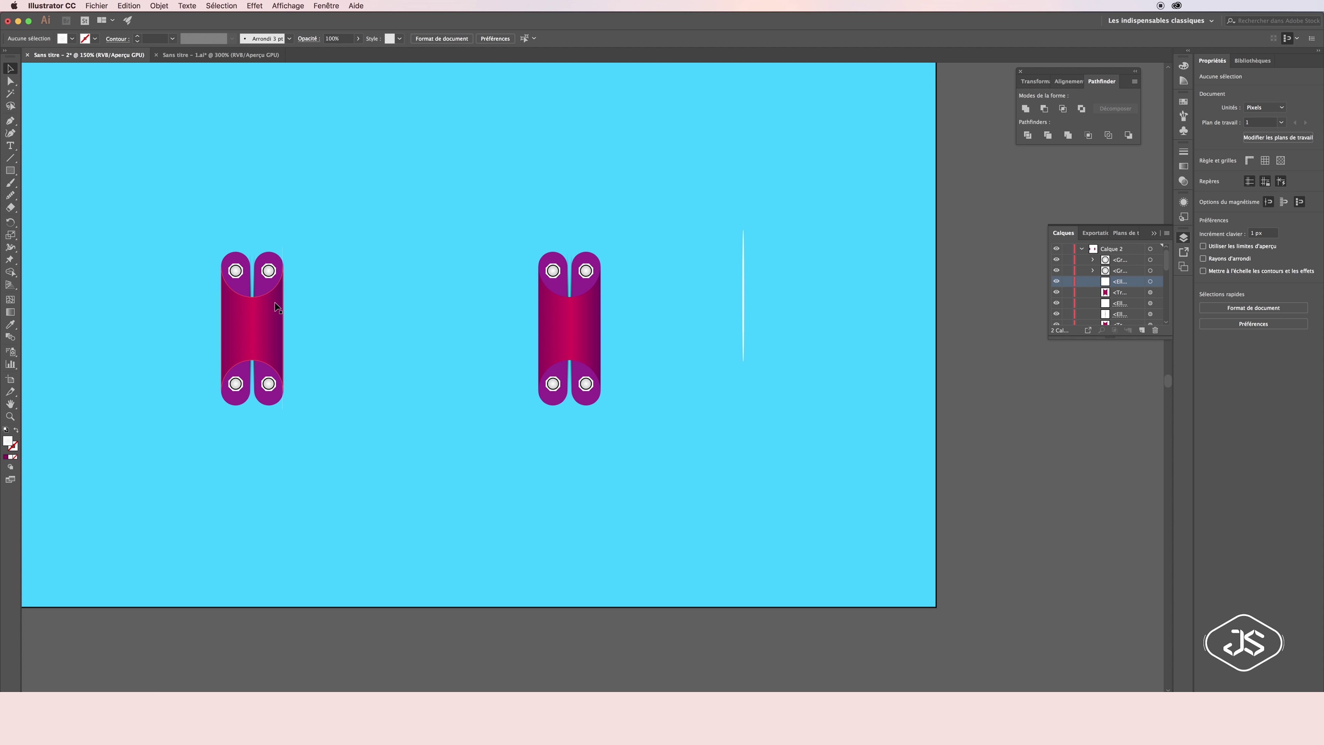
Zoom in on the left capsule pair and nudge the white line against its right edge
{"action": "key", "text": "super+plus"}
{"action": "key", "text": "super+plus"}
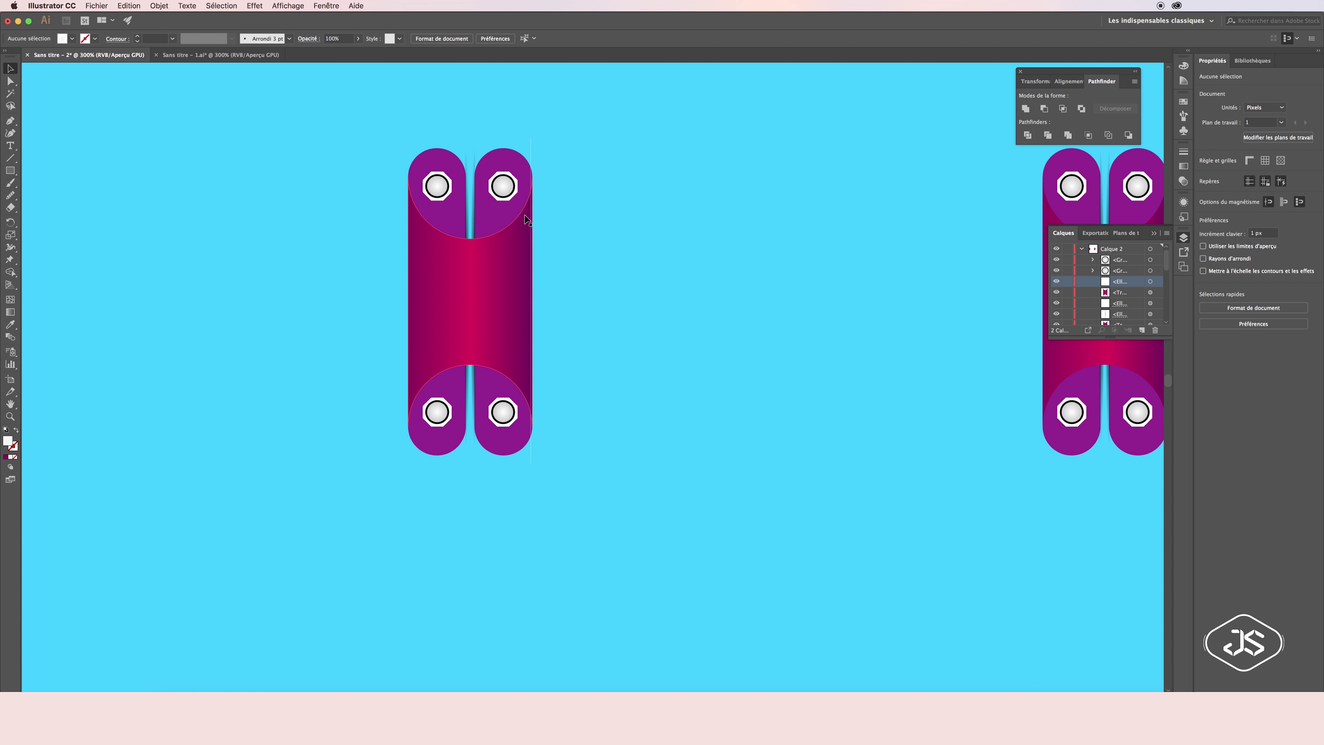
{"action": "scroll", "coordinate": [516, 244], "scroll_direction": "right", "scroll_amount": 1}
{"action": "left_click", "coordinate": [515, 244]}
{"action": "key", "text": "super+plus"}
{"action": "key", "text": "super+plus"}
{"action": "key", "text": "super+plus"}
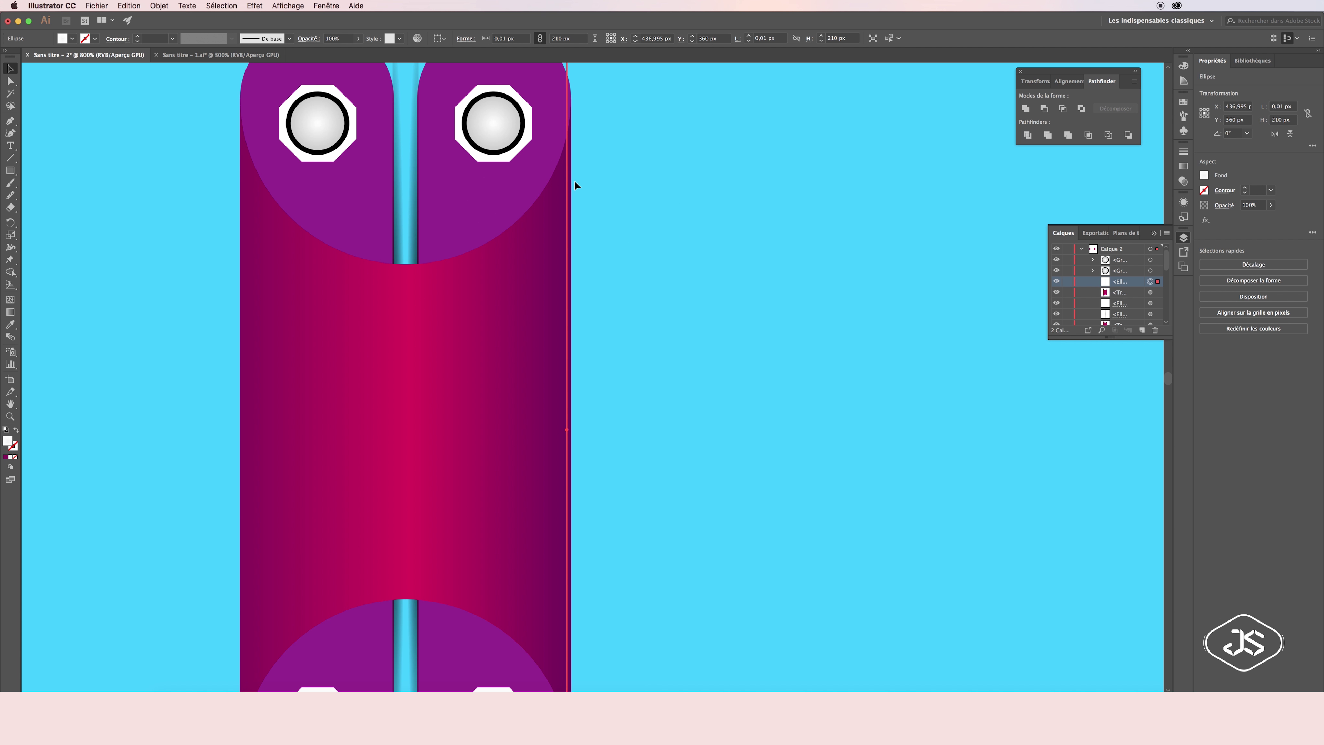
{"action": "left_click_drag", "start_coordinate": [603, 438], "coordinate": [607, 433]}
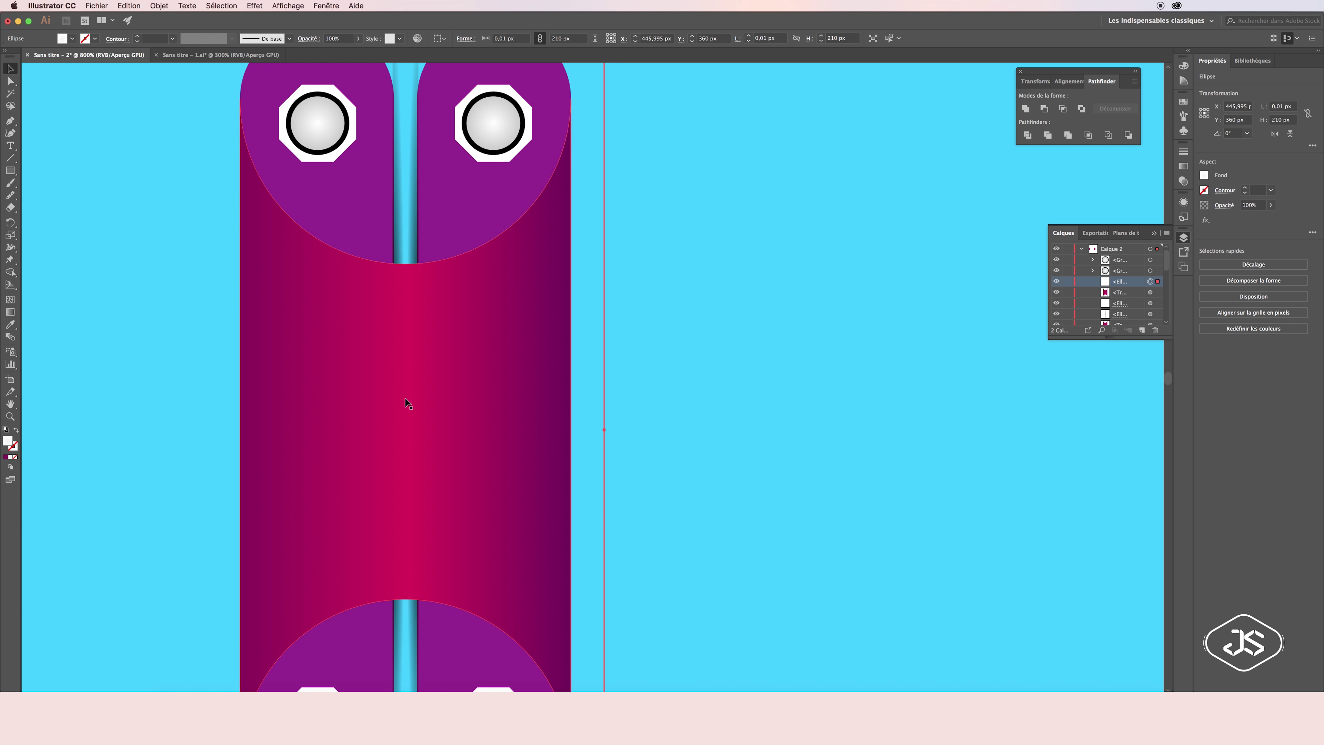
{"action": "key", "text": "z"}
{"action": "left_click", "coordinate": [608, 432]}
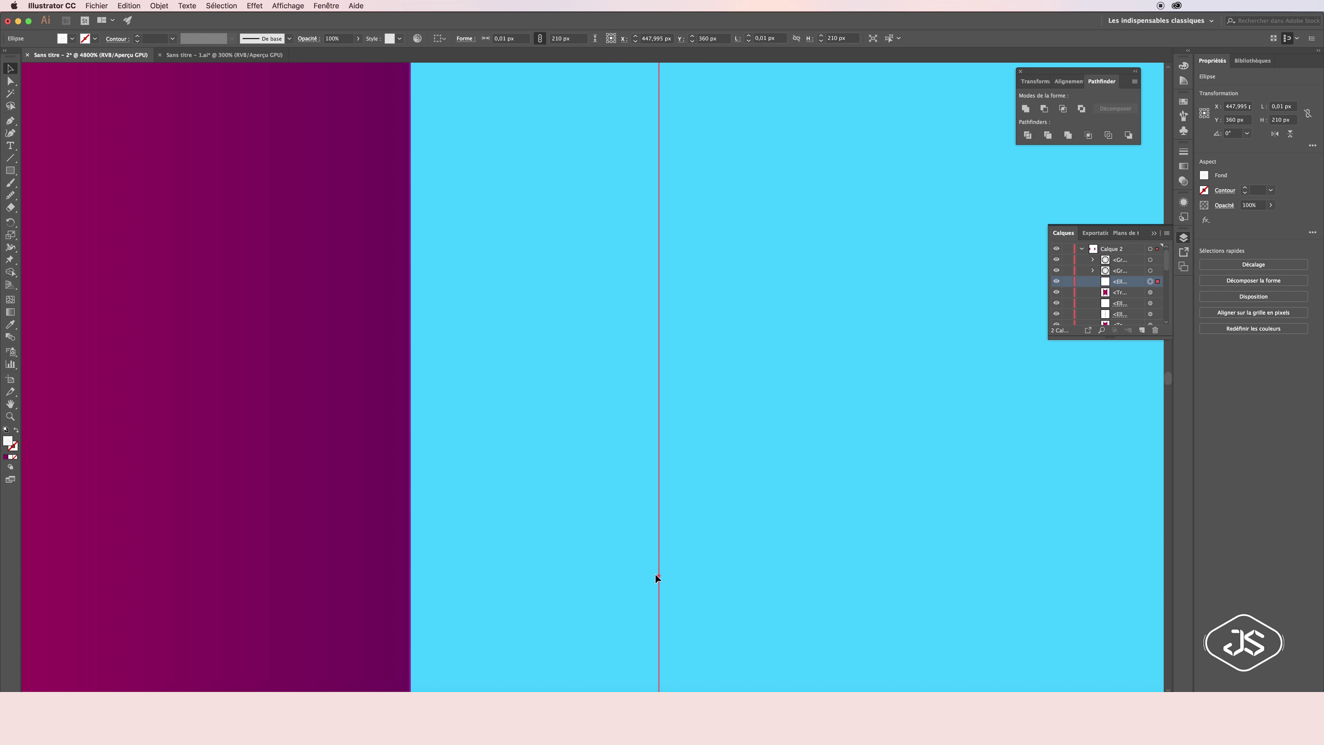
Return to 100% view and fine-tune the thin white line's position
{"action": "double_click", "coordinate": [10, 416]}
{"action": "left_click", "coordinate": [815, 396]}
{"action": "key", "text": "v"}
{"action": "left_click", "coordinate": [584, 365]}
{"action": "left_click_drag", "start_coordinate": [524, 309], "coordinate": [527, 245]}
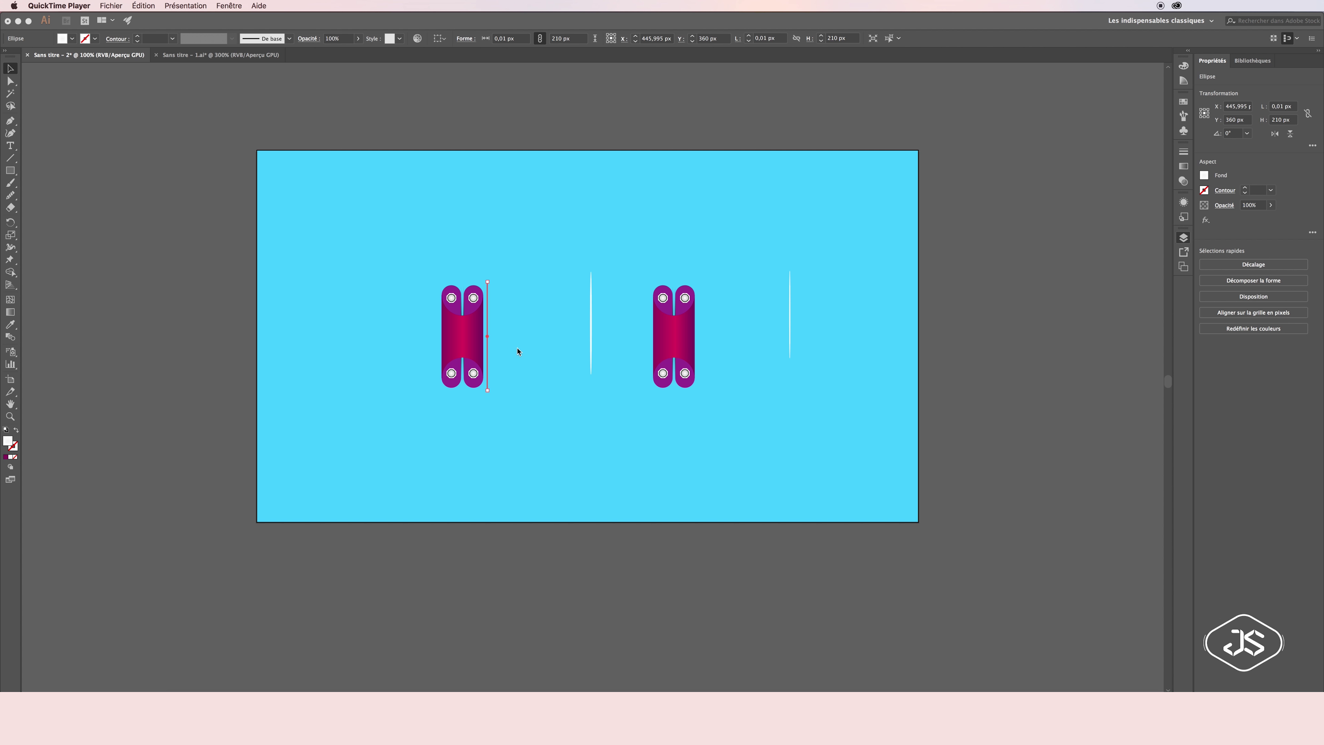
{"action": "left_click", "coordinate": [11, 416]}
At 150% zoom, delete the extra thin line and move the middle line onto the right one
{"action": "left_click", "coordinate": [672, 408]}
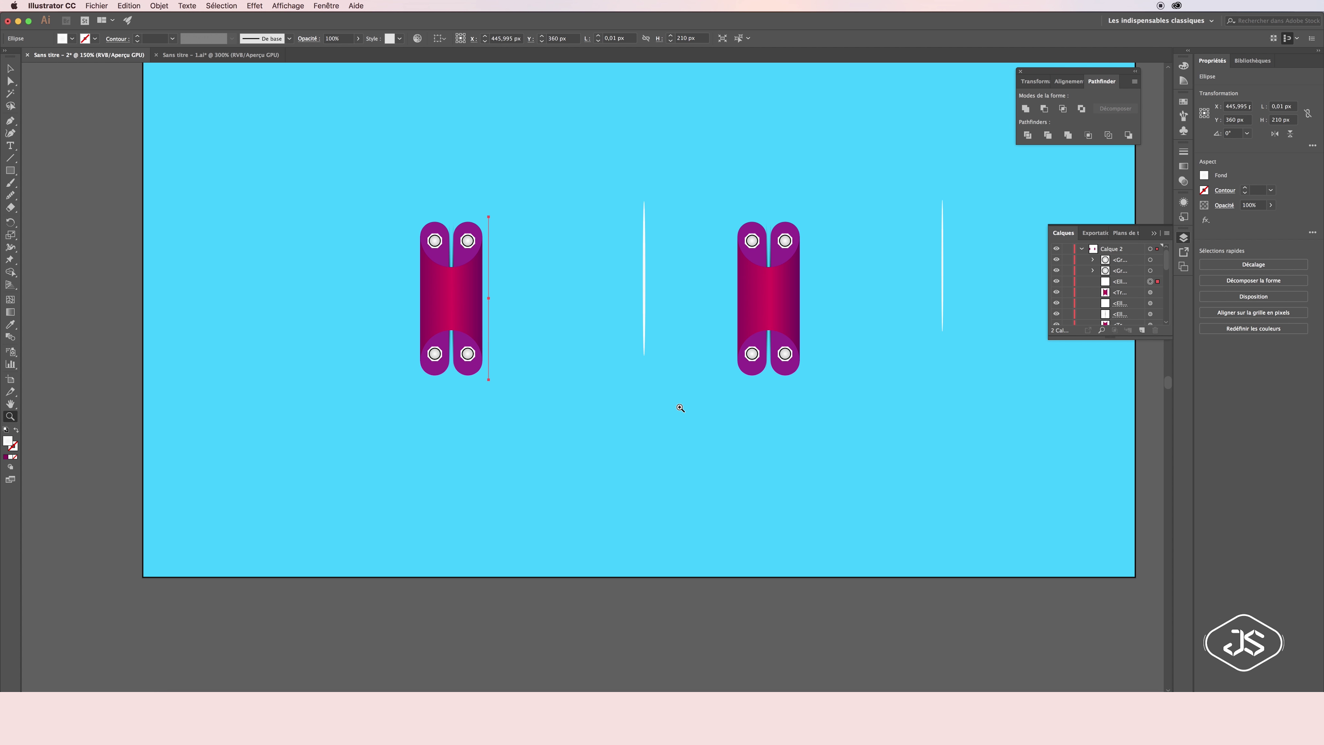
{"action": "key", "text": "v"}
{"action": "key", "text": "Delete"}
{"action": "mouse_move", "coordinate": [570, 275]}
{"action": "left_mouse_down"}
{"action": "mouse_move", "coordinate": [867, 281]}
{"action": "mouse_move", "coordinate": [411, 315]}
{"action": "left_mouse_up"}
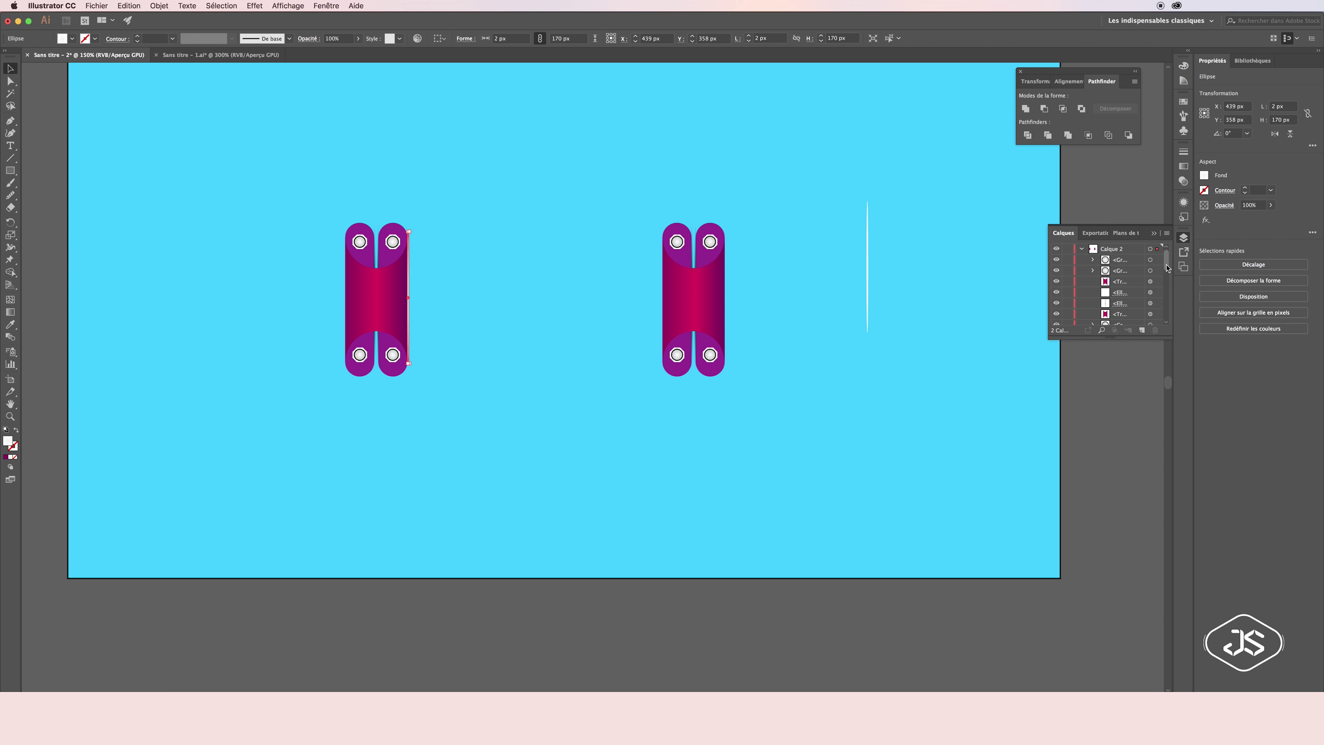
{"action": "scroll", "coordinate": [1165, 263], "scroll_direction": "down", "scroll_amount": 3}
{"action": "left_click_drag", "start_coordinate": [1120, 313], "coordinate": [1133, 312]}
Reorder the left magenta hinge path below the white highlight ellipse in Layers
{"action": "left_click", "coordinate": [378, 292]}
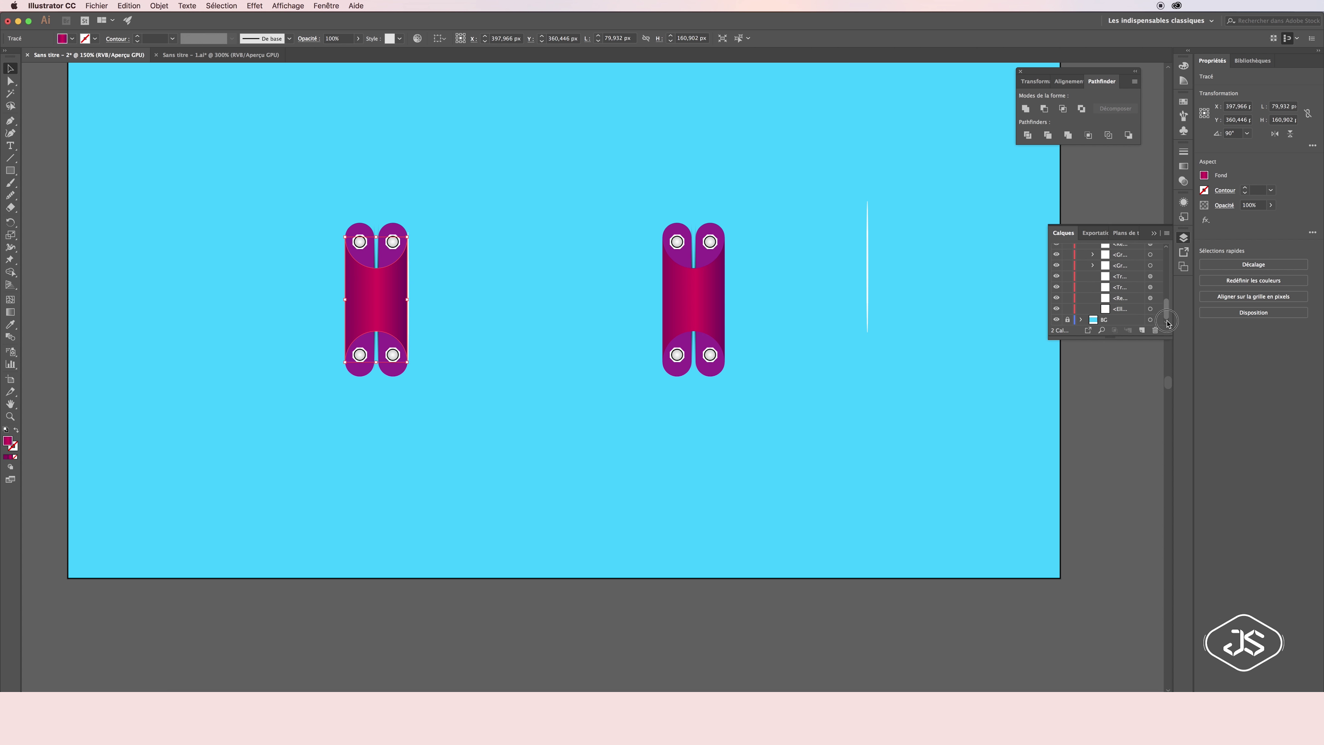
{"action": "left_click_drag", "start_coordinate": [408, 270], "coordinate": [592, 282]}
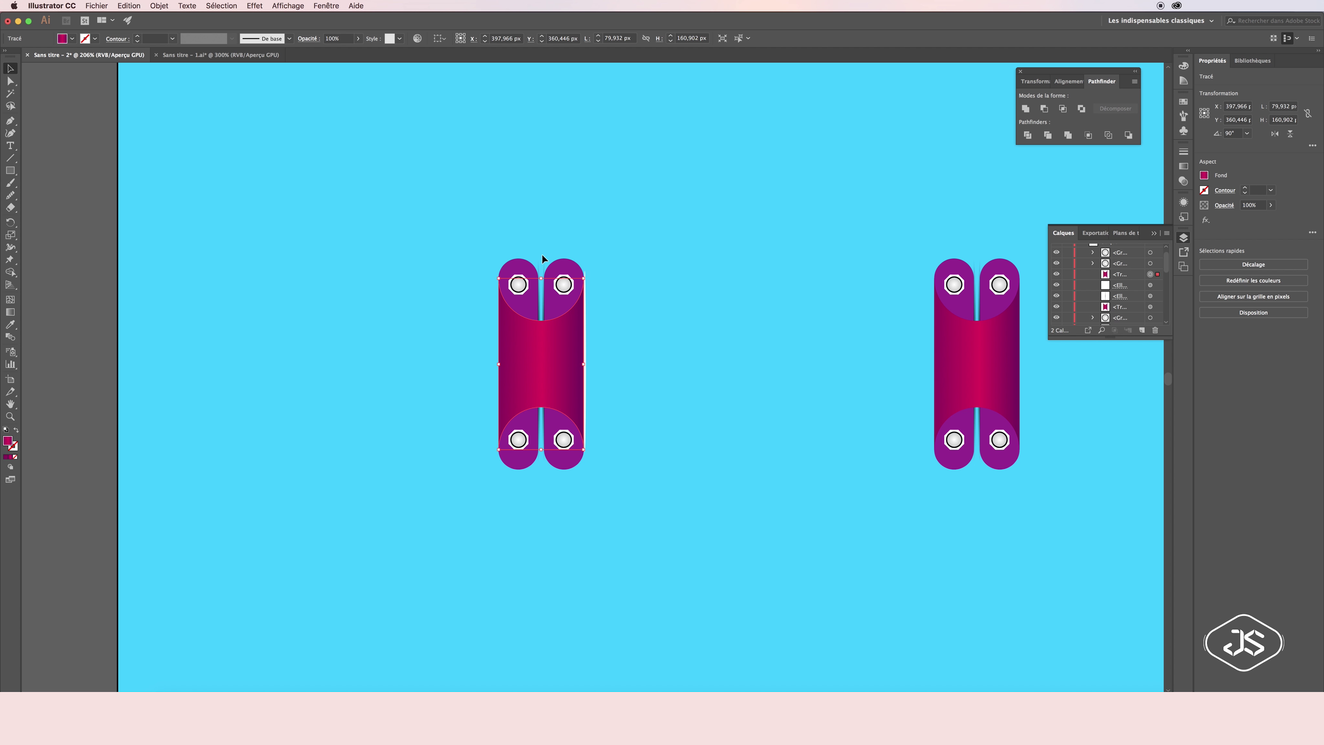
{"action": "left_click", "coordinate": [583, 297]}
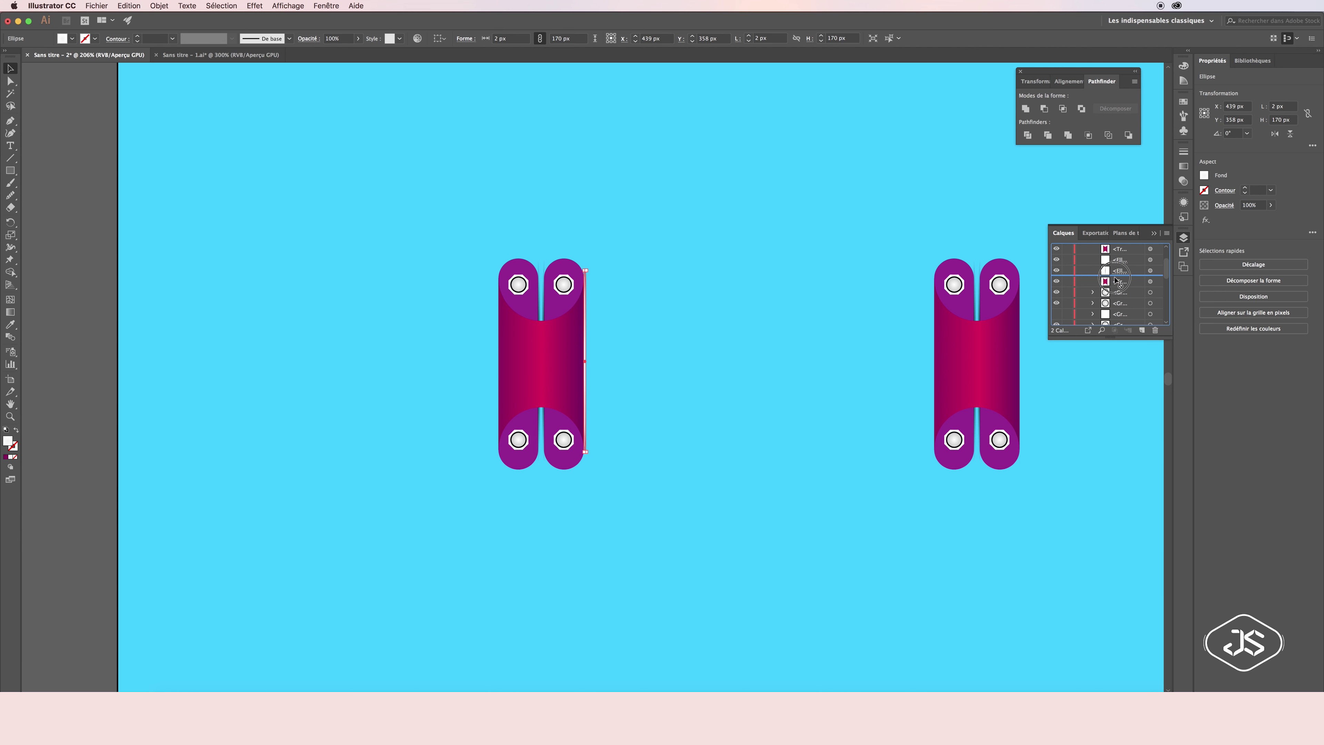
{"action": "left_click_drag", "start_coordinate": [1121, 260], "coordinate": [1134, 298]}
{"action": "left_click", "coordinate": [582, 340]}
{"action": "left_click", "coordinate": [129, 6]}
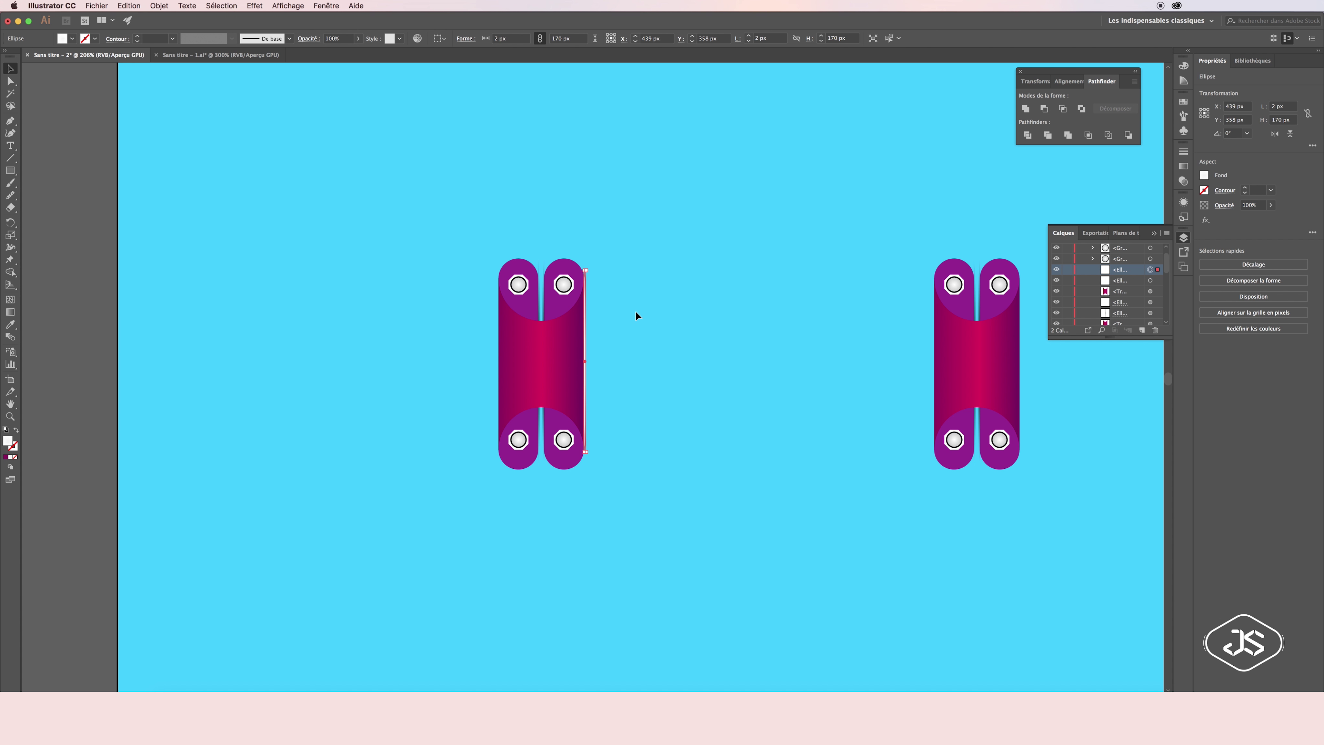
{"action": "left_click_drag", "start_coordinate": [1120, 269], "coordinate": [1132, 298]}
{"action": "left_click", "coordinate": [604, 319]}
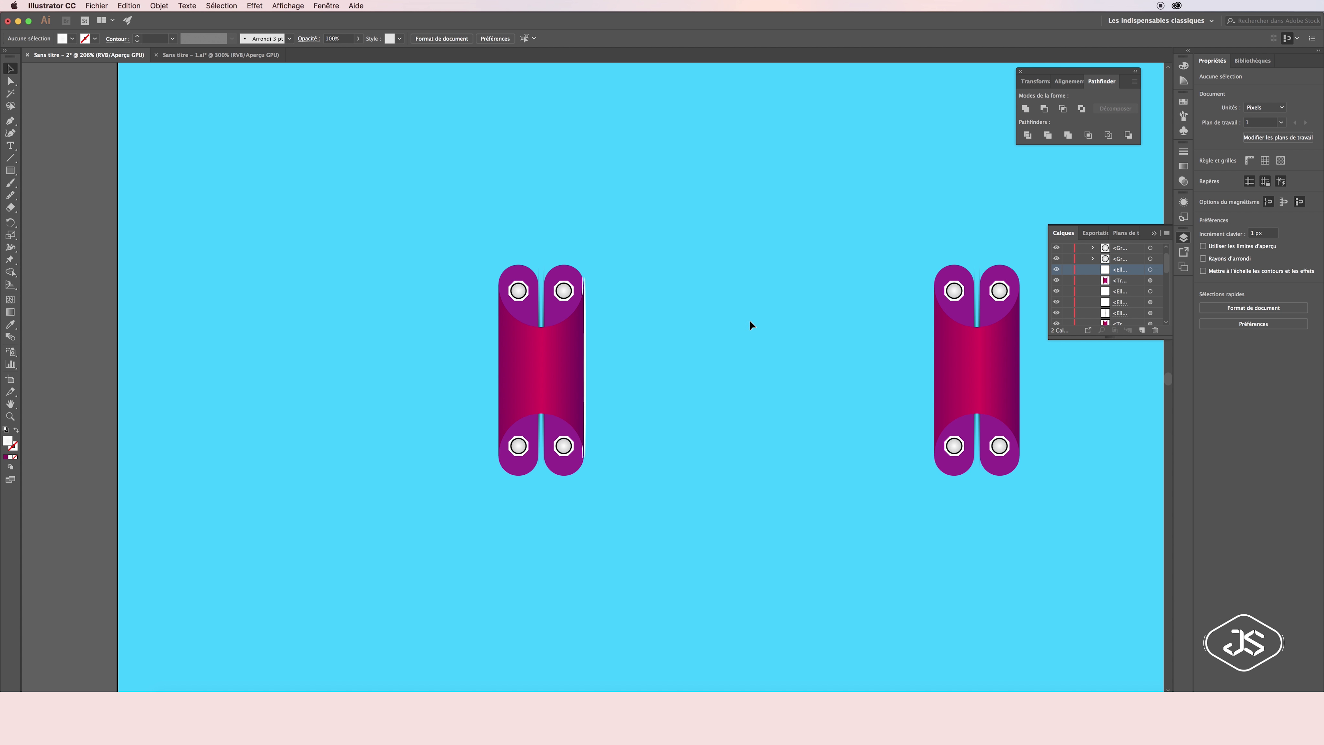
Copy the highlight onto the right hinge and make the glass panel rectangle visible again
{"action": "left_click_drag", "start_coordinate": [585, 312], "coordinate": [934, 304]}
{"action": "scroll", "coordinate": [1166, 284], "scroll_direction": "down", "scroll_amount": 3}
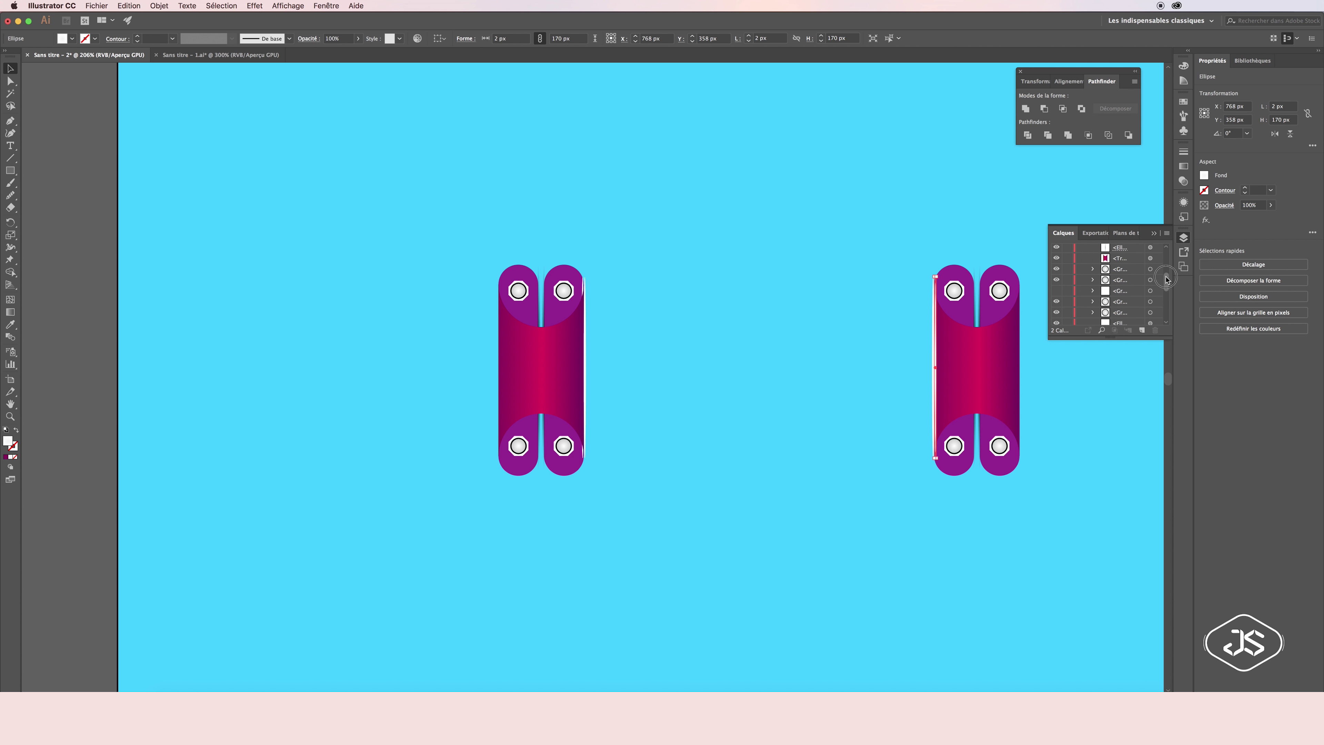
{"action": "left_click", "coordinate": [807, 324]}
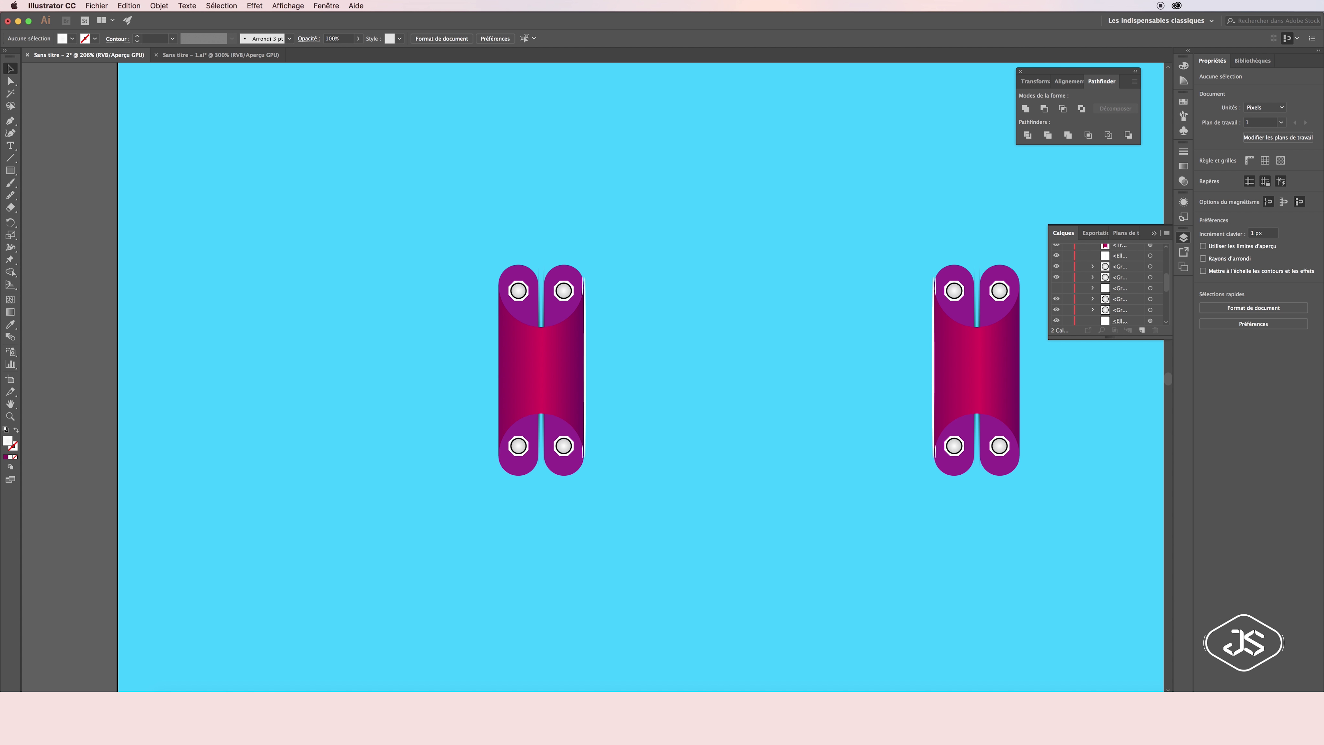
{"action": "scroll", "coordinate": [1081, 532], "scroll_direction": "right", "scroll_amount": 5}
{"action": "left_click", "coordinate": [1056, 288]}
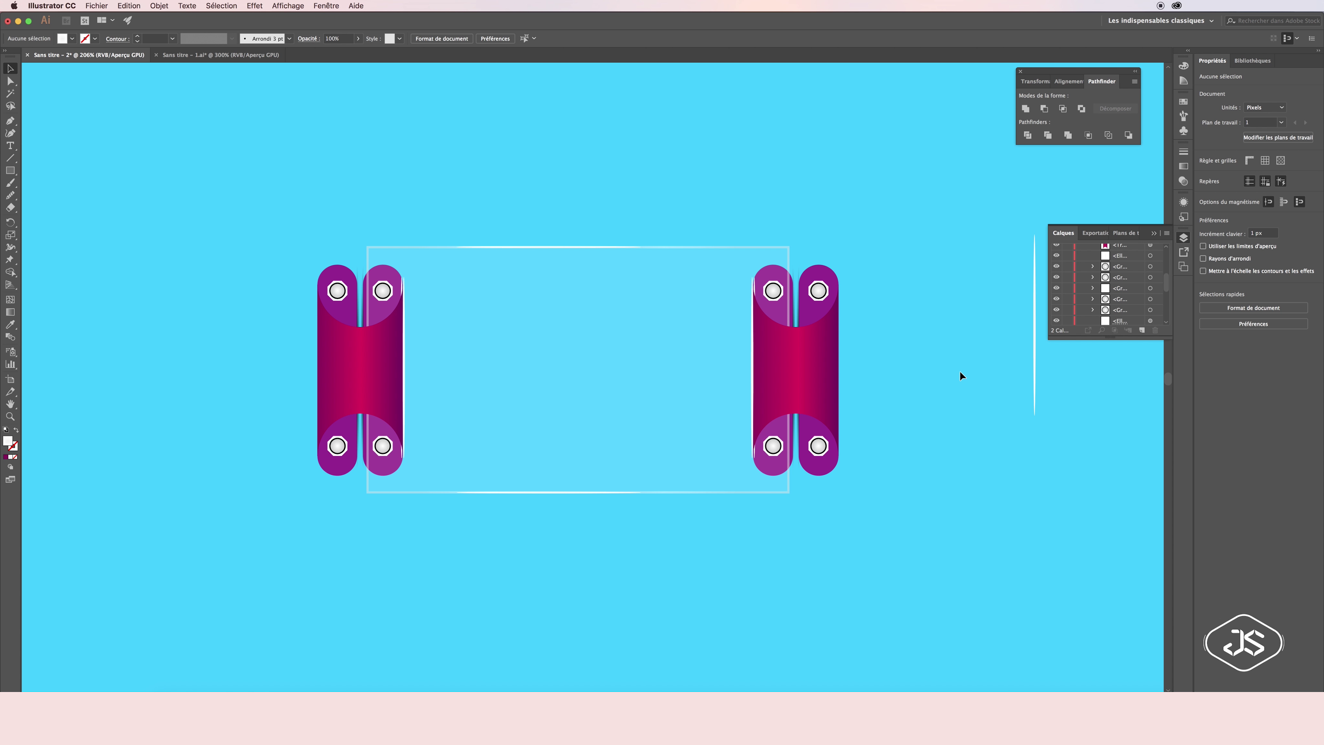
{"action": "left_click_drag", "start_coordinate": [868, 481], "coordinate": [563, 408]}
Centre the text group in the panel and add a new 01 text at 72 pt
{"action": "left_click", "coordinate": [675, 531]}
{"action": "left_click_drag", "start_coordinate": [10, 170], "coordinate": [31, 168]}
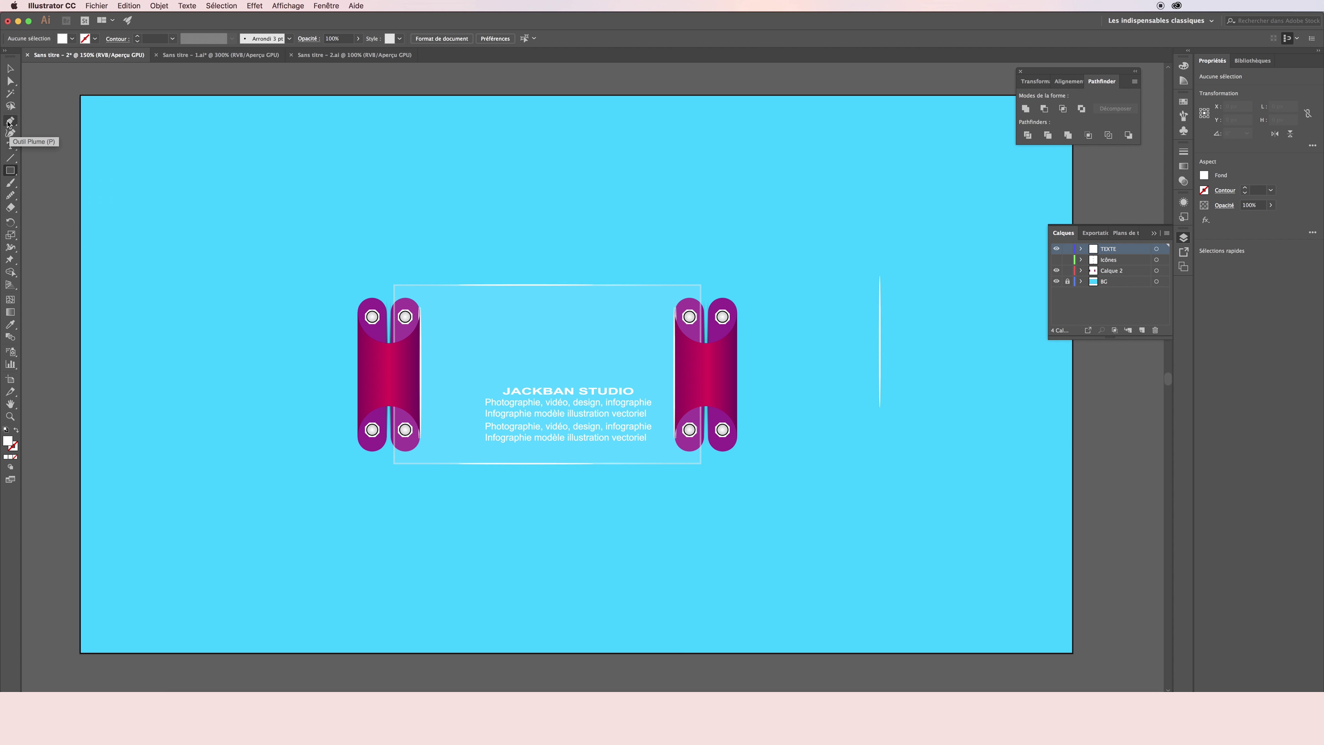
{"action": "left_click", "coordinate": [10, 146]}
{"action": "left_click", "coordinate": [200, 283]}
{"action": "left_click", "coordinate": [10, 68]}
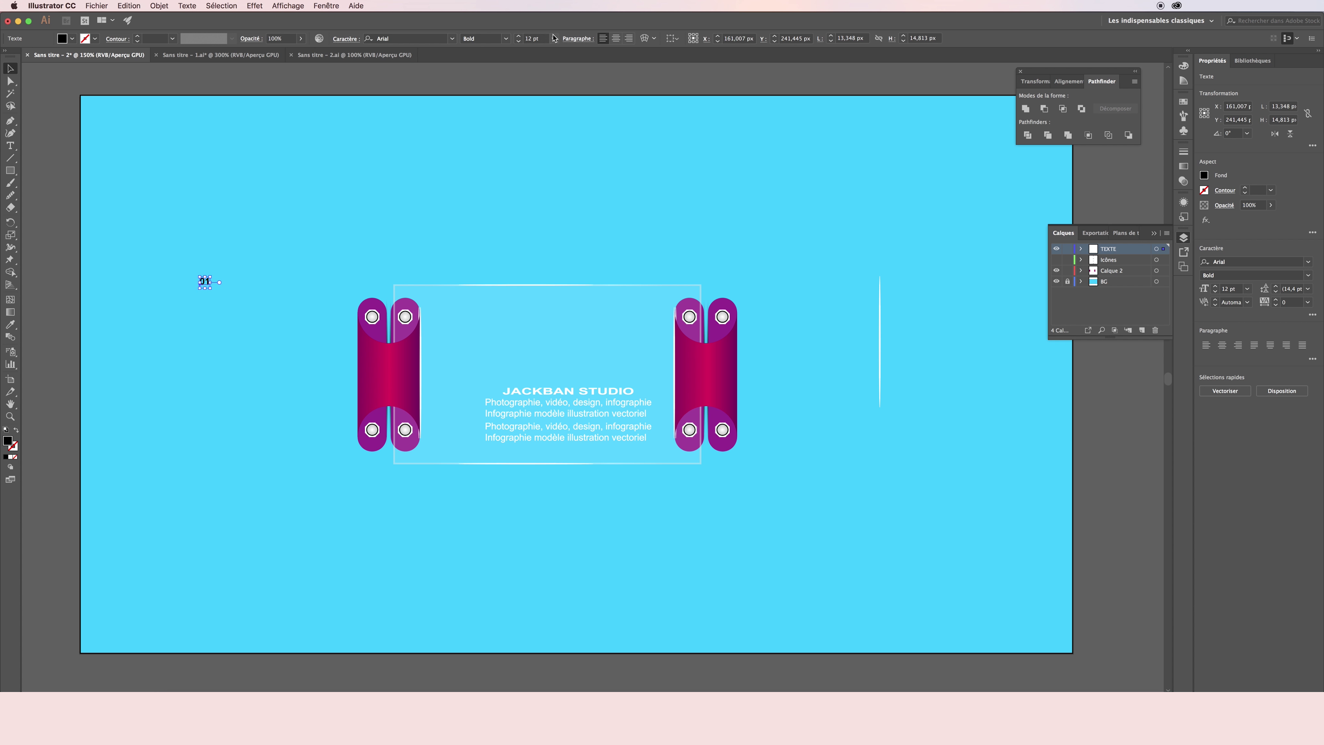
{"action": "left_click", "coordinate": [552, 38]}
{"action": "left_click", "coordinate": [565, 225]}
Move the 01 into the glass panel, colour it white, and nudge it slightly down
{"action": "left_click_drag", "start_coordinate": [223, 261], "coordinate": [452, 419]}
{"action": "left_click", "coordinate": [1183, 65]}
{"action": "left_click", "coordinate": [1068, 76]}
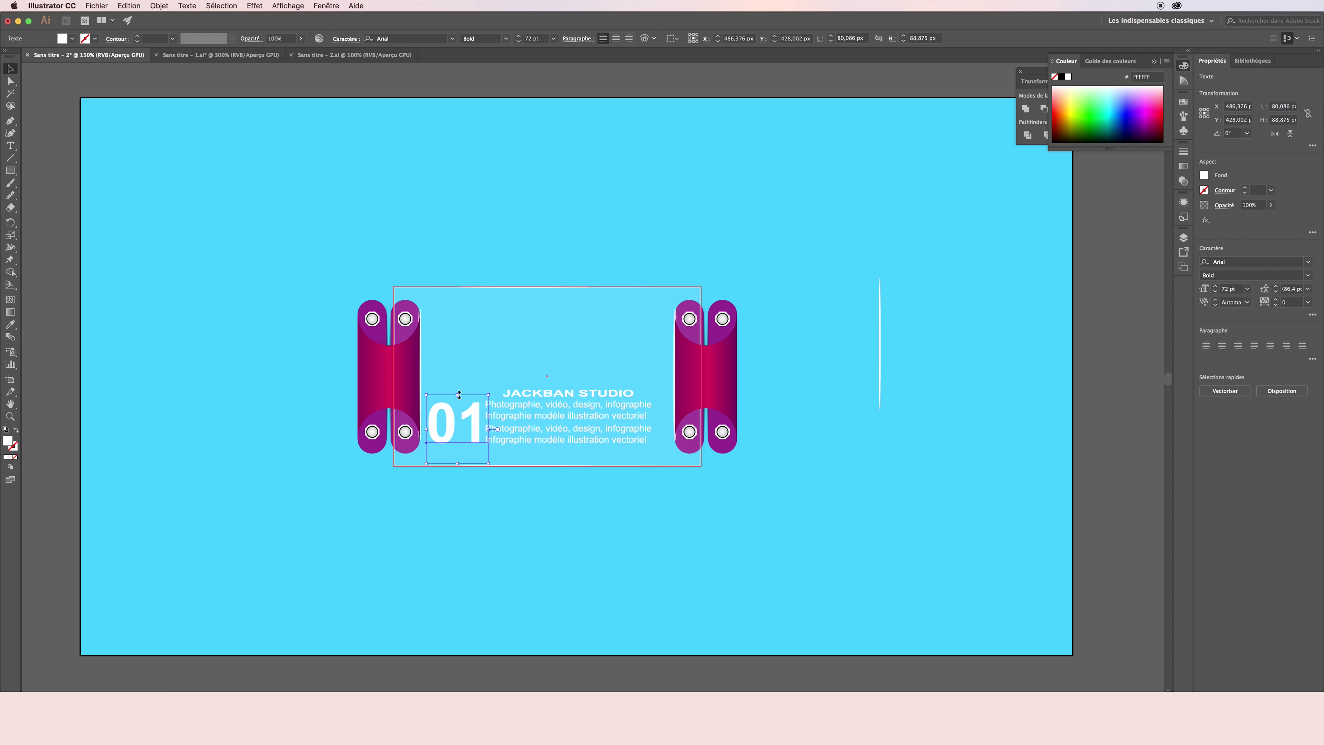
{"action": "left_click_drag", "start_coordinate": [477, 433], "coordinate": [477, 437]}
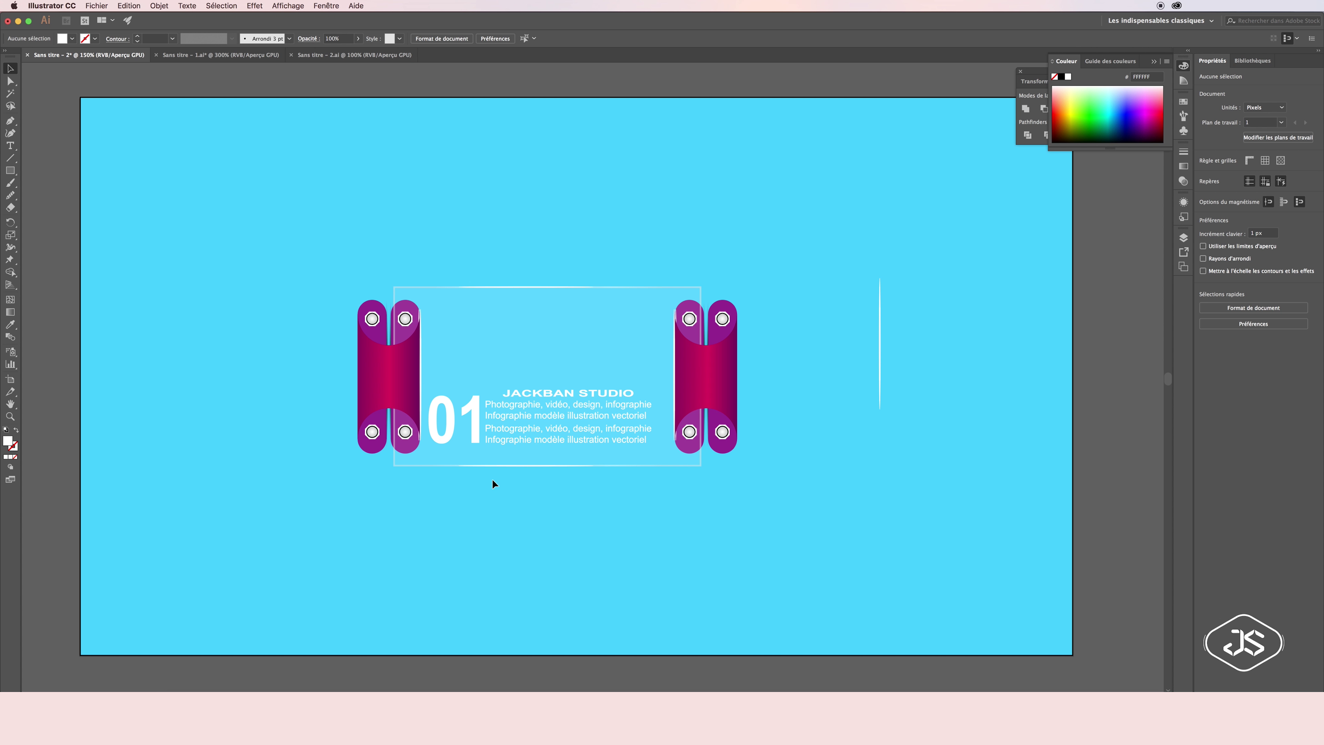
Group 01 with the paragraph text and shift the group slightly right
{"action": "left_click_drag", "start_coordinate": [462, 486], "coordinate": [527, 427]}
{"action": "key", "text": "ctrl+g"}
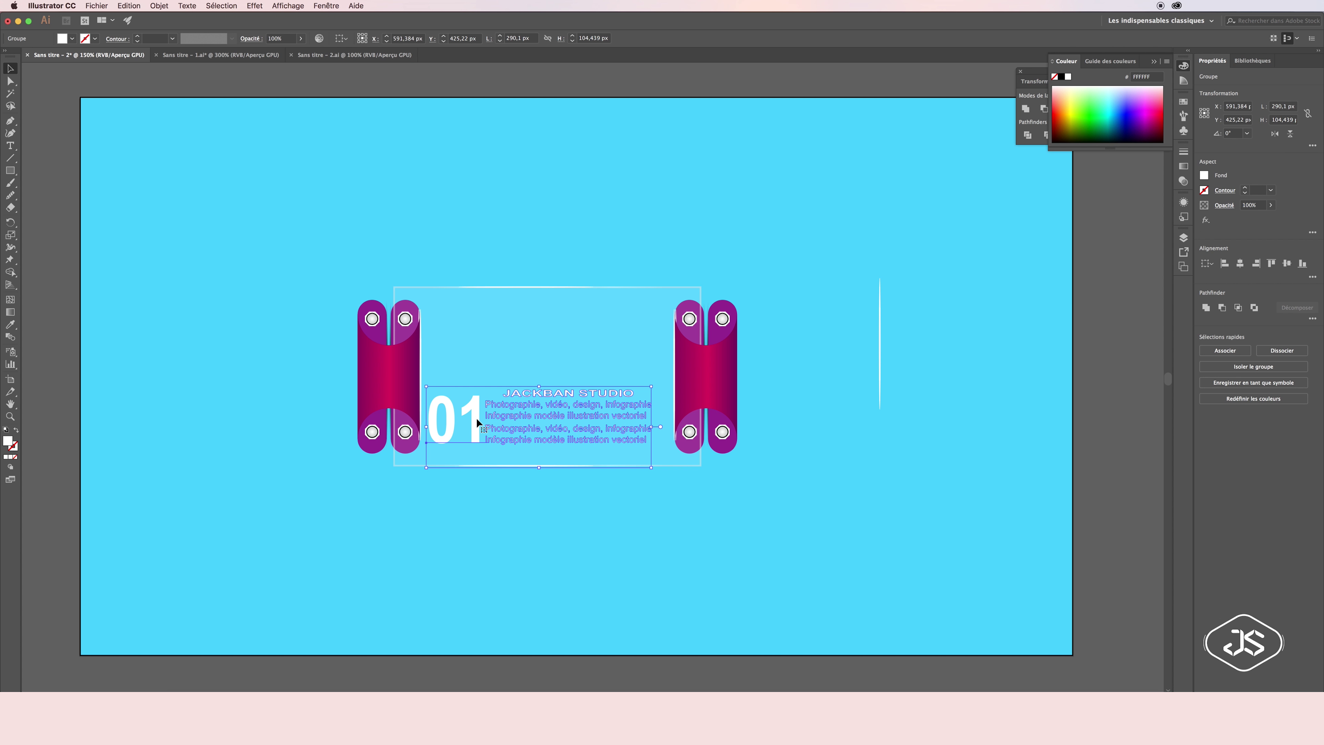
{"action": "left_click_drag", "start_coordinate": [473, 417], "coordinate": [481, 406]}
{"action": "left_click", "coordinate": [487, 520]}
{"action": "left_click", "coordinate": [880, 369]}
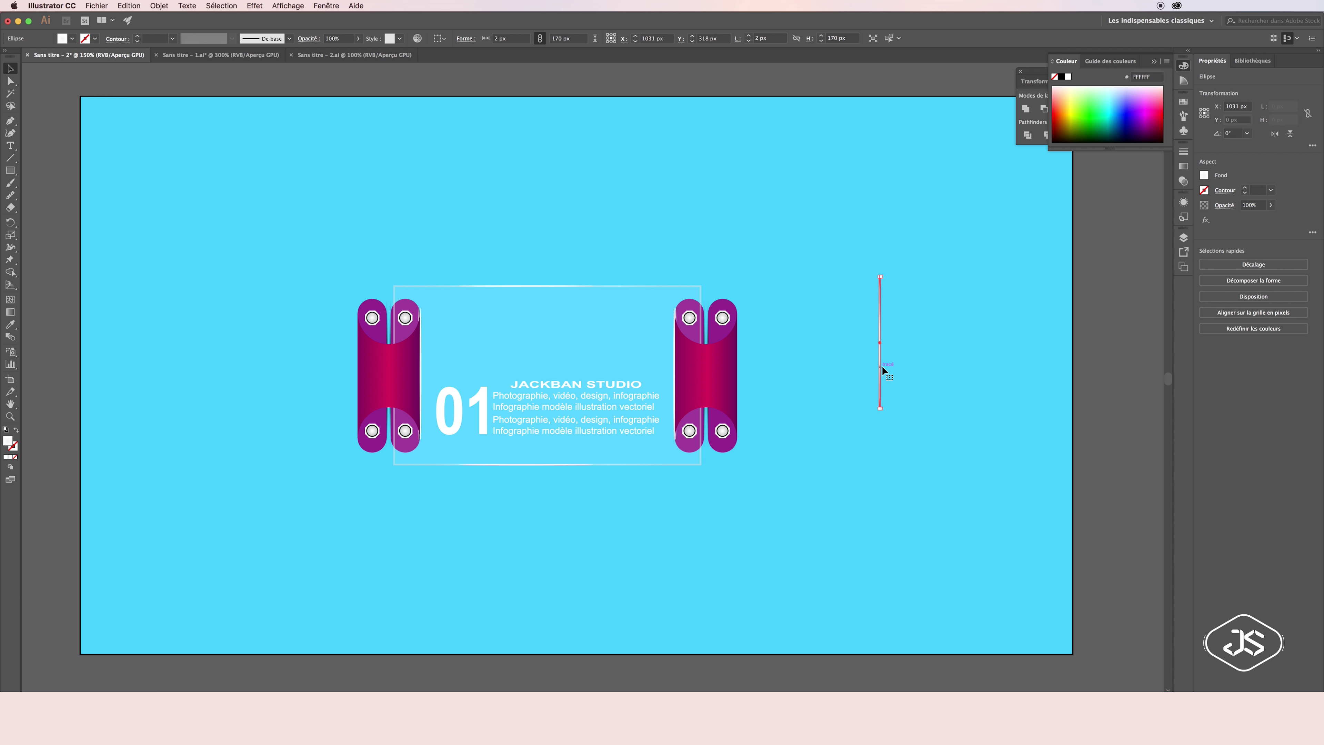
Rotate the vertical white line 90° so it lies horizontal
{"action": "mouse_move", "coordinate": [886, 272]}
{"action": "left_mouse_down"}
{"action": "mouse_move", "coordinate": [927, 345]}
{"action": "mouse_move", "coordinate": [646, 449]}
{"action": "left_mouse_up"}
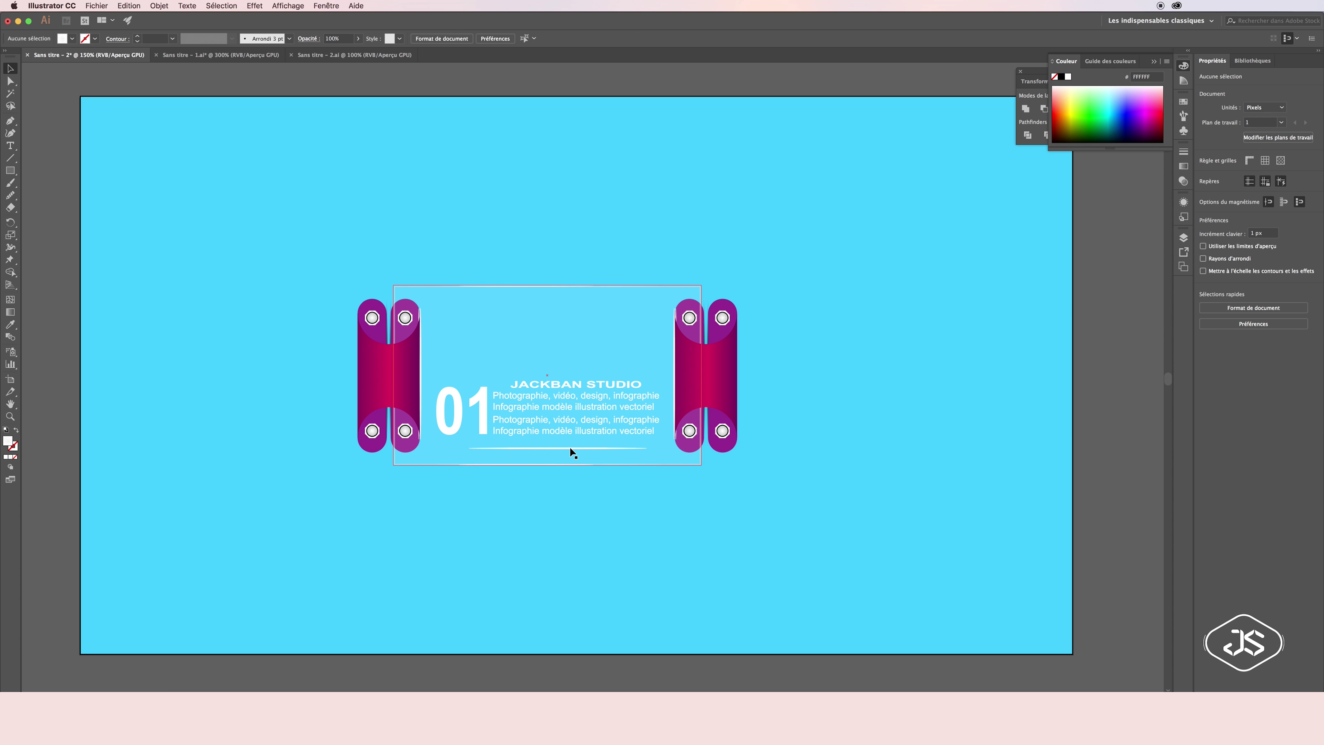
{"action": "left_click", "coordinate": [576, 454]}
{"action": "key", "text": "ctrl+z"}
{"action": "key", "text": "ctrl+z"}
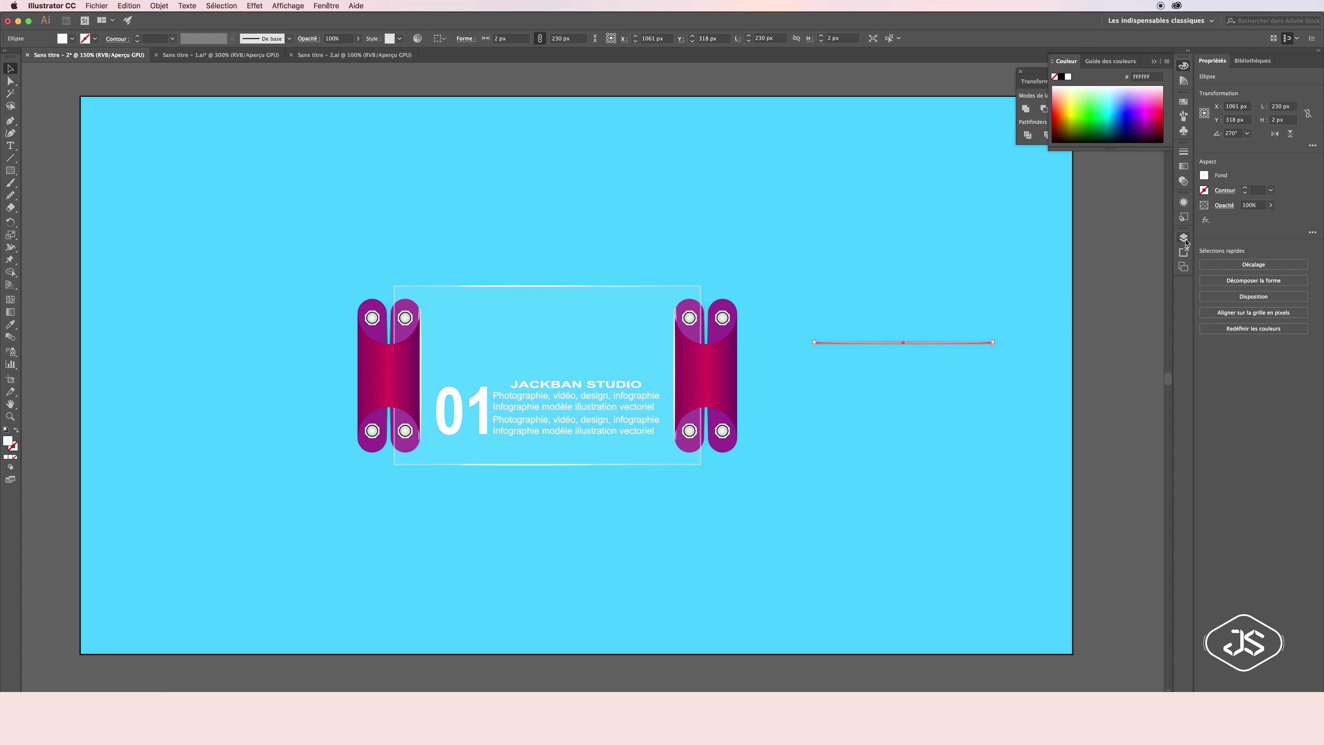
{"action": "left_click", "coordinate": [1183, 237]}
Place a copy of the line beneath the panel text, keeping the original to the right
{"action": "left_click", "coordinate": [870, 399]}
{"action": "mouse_move", "coordinate": [888, 343]}
{"action": "left_mouse_down"}
{"action": "mouse_move", "coordinate": [543, 457]}
{"action": "mouse_move", "coordinate": [564, 337]}
{"action": "mouse_move", "coordinate": [571, 452]}
{"action": "left_mouse_up"}
{"action": "left_click", "coordinate": [633, 328]}
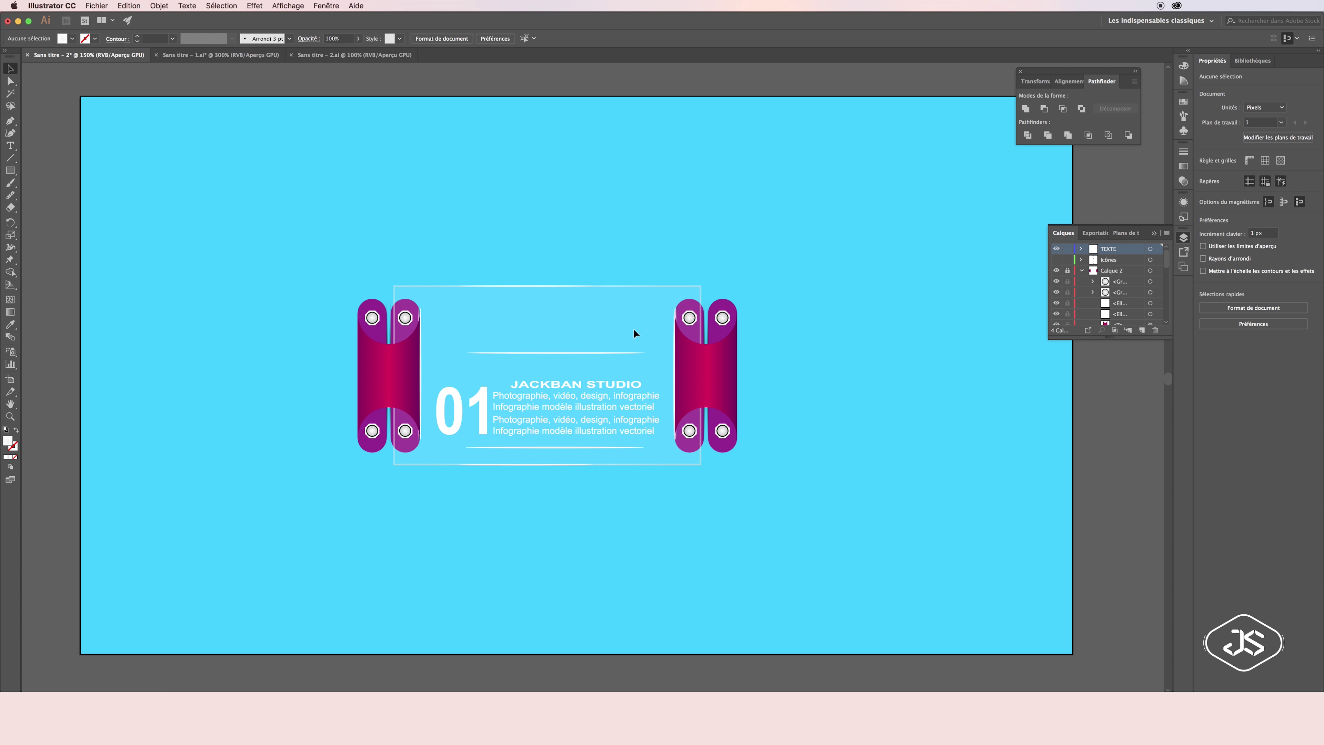
{"action": "left_click_drag", "start_coordinate": [569, 357], "coordinate": [911, 350]}
{"action": "left_click", "coordinate": [878, 399]}
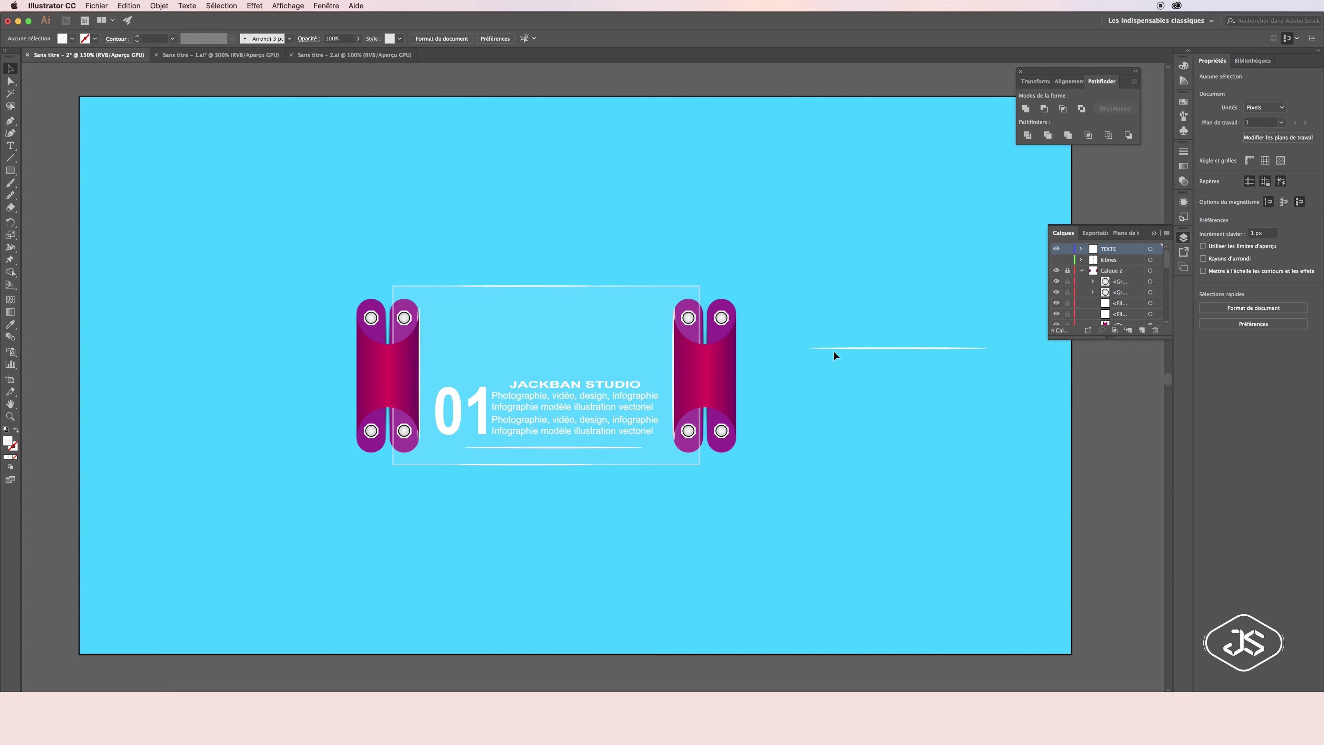
{"action": "left_click", "coordinate": [628, 322]}
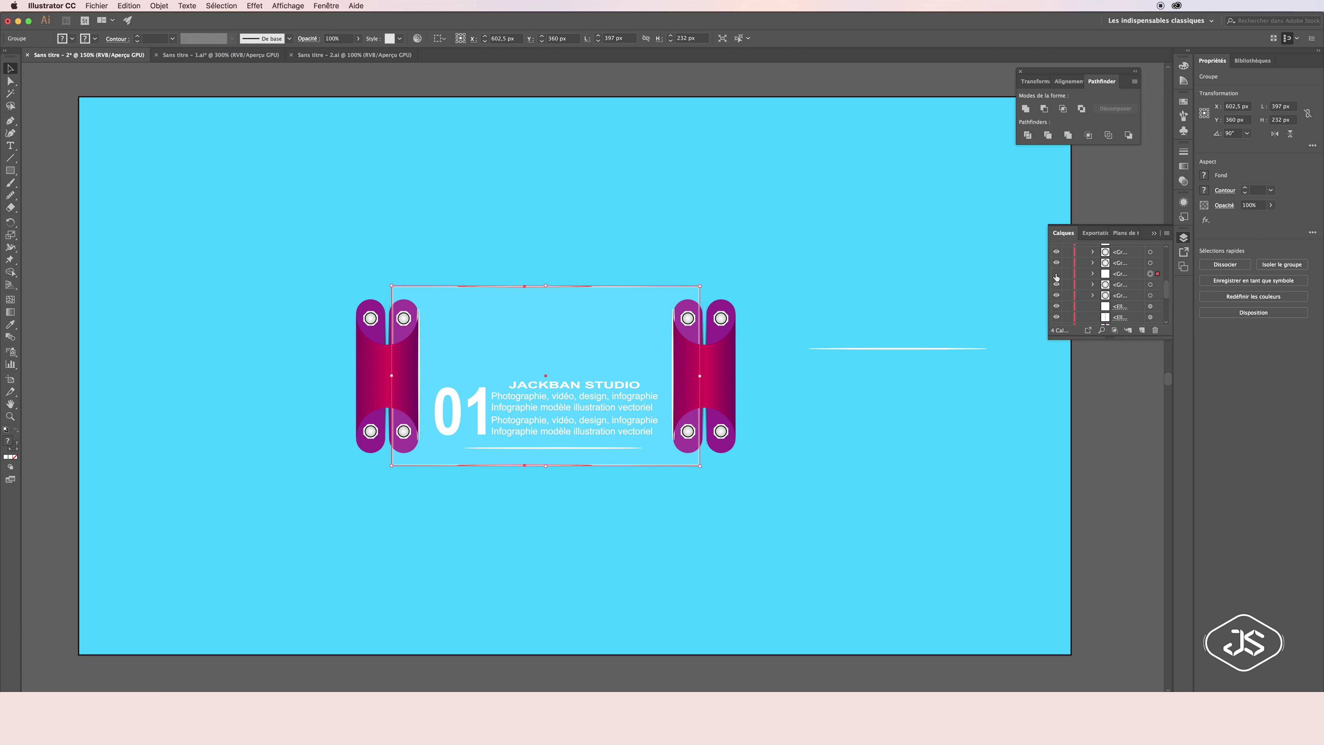
{"action": "left_click", "coordinate": [882, 356]}
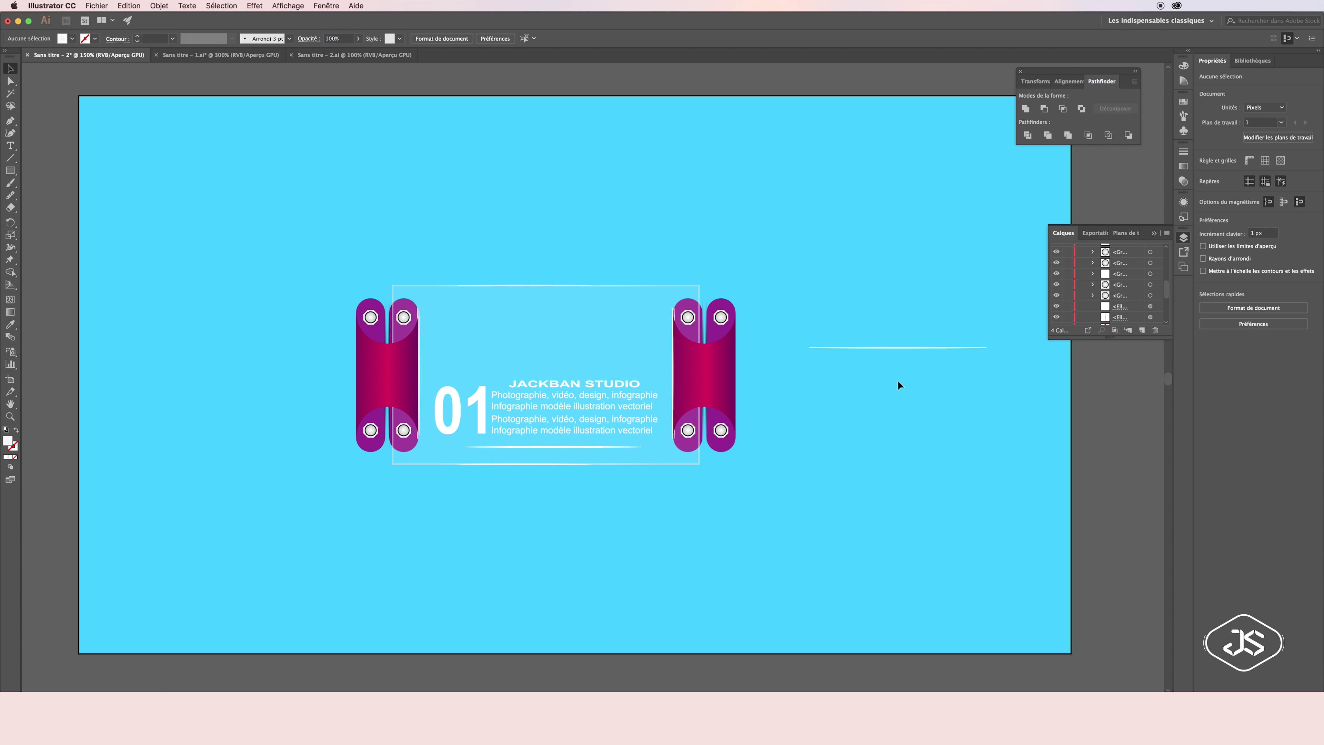
{"action": "double_click", "coordinate": [10, 417]}
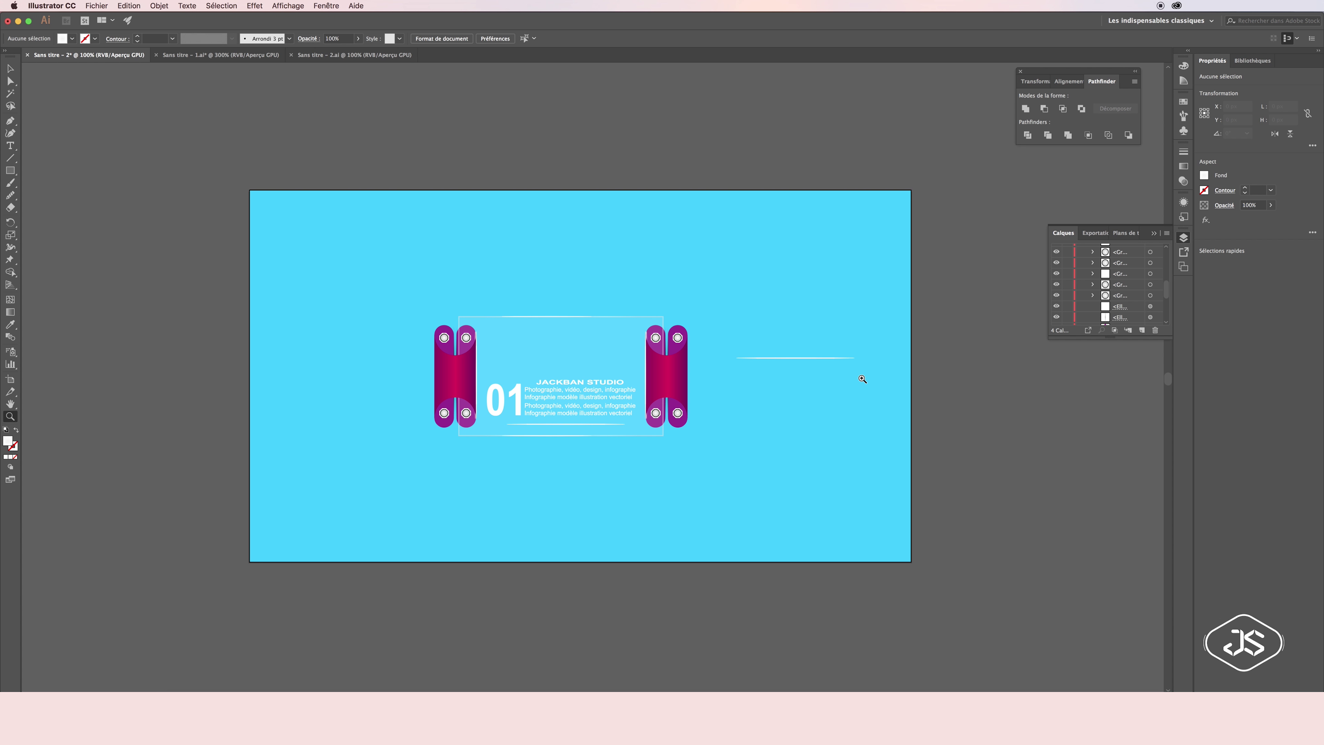
Nudge the card's text block slightly upward
{"action": "key", "text": "v"}
{"action": "left_click_drag", "start_coordinate": [573, 396], "coordinate": [574, 387]}
{"action": "left_click", "coordinate": [755, 401]}
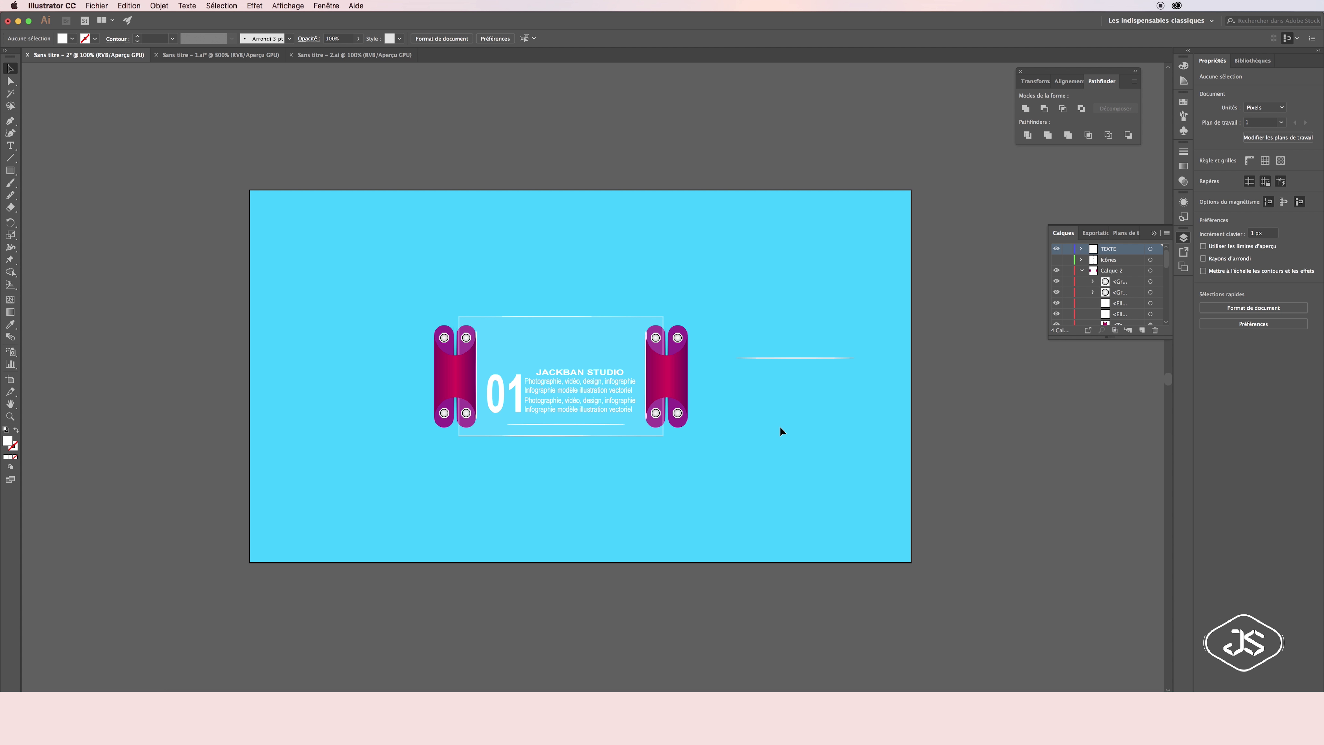
Draw a long thin white ellipse line beneath the card's text
{"action": "key", "text": "super+plus"}
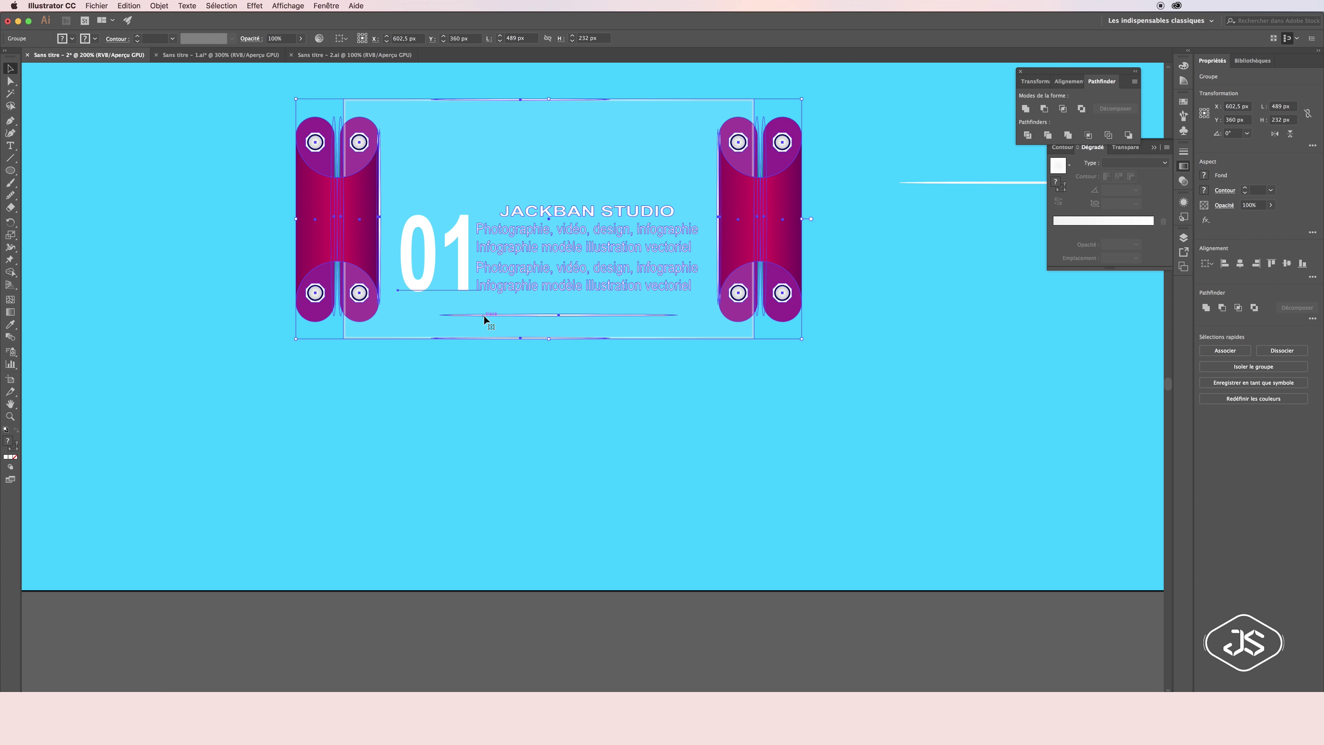
{"action": "right_click", "coordinate": [486, 318]}
{"action": "key", "text": "Escape"}
{"action": "key", "text": "l"}
{"action": "mouse_move", "coordinate": [397, 315]}
{"action": "left_mouse_down"}
{"action": "mouse_move", "coordinate": [709, 316]}
{"action": "mouse_move", "coordinate": [388, 315]}
{"action": "left_mouse_up"}
{"action": "left_click", "coordinate": [525, 433]}
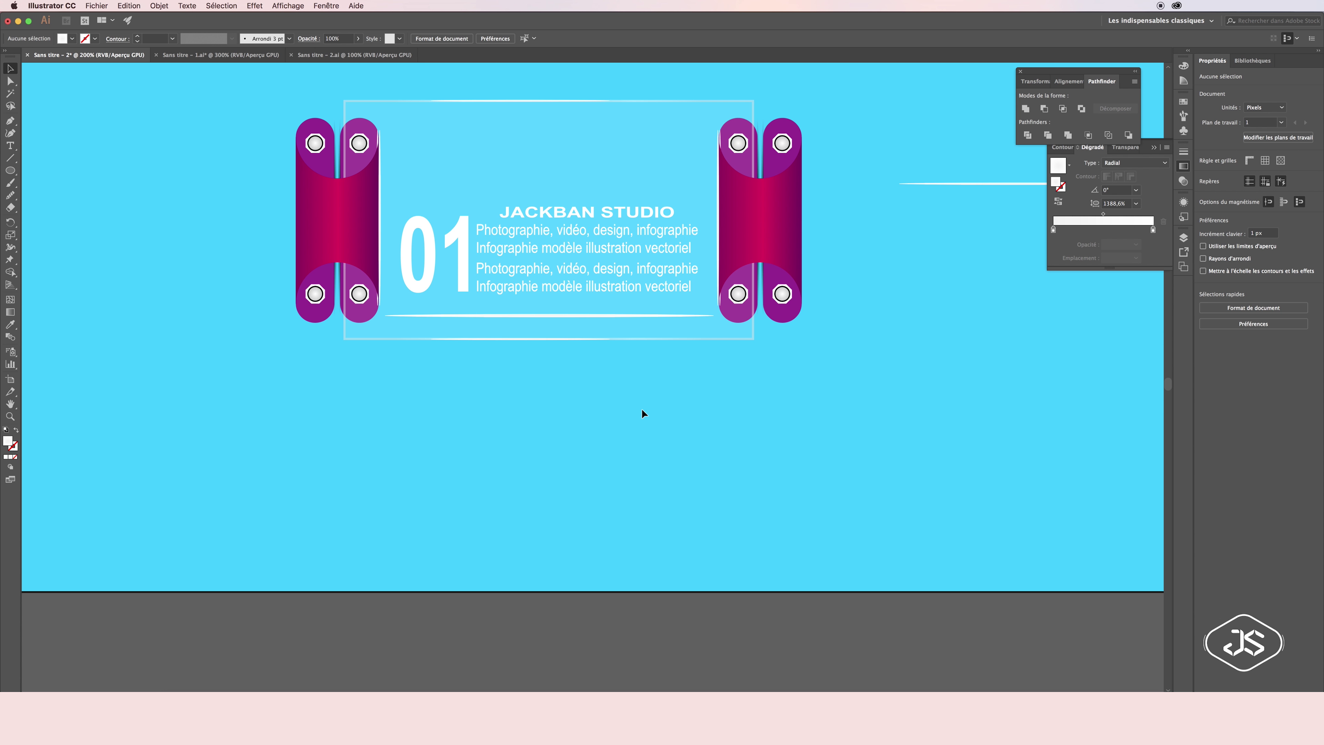
Select all of the numbered card's artwork and group it together
{"action": "left_click_drag", "start_coordinate": [809, 350], "coordinate": [809, 351]}
{"action": "right_click", "coordinate": [591, 260]}
{"action": "left_click", "coordinate": [646, 308]}
{"action": "left_click", "coordinate": [745, 393]}
{"action": "left_click_drag", "start_coordinate": [10, 170], "coordinate": [47, 195]}
{"action": "left_click", "coordinate": [1183, 238]}
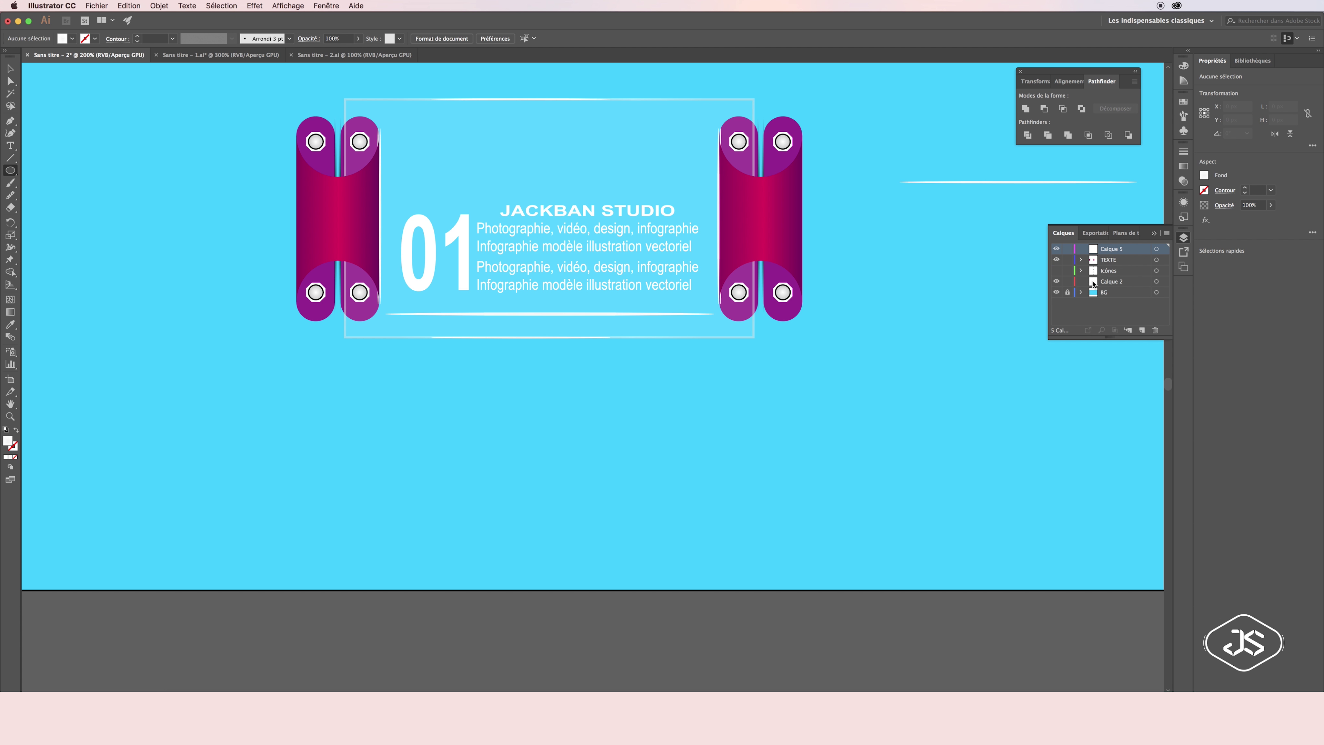
Draw a white-outlined circle below the card and move it further down
{"action": "left_click_drag", "start_coordinate": [516, 438], "coordinate": [571, 493]}
{"action": "key", "text": "ctrl+minus"}
{"action": "key", "text": "shift+x"}
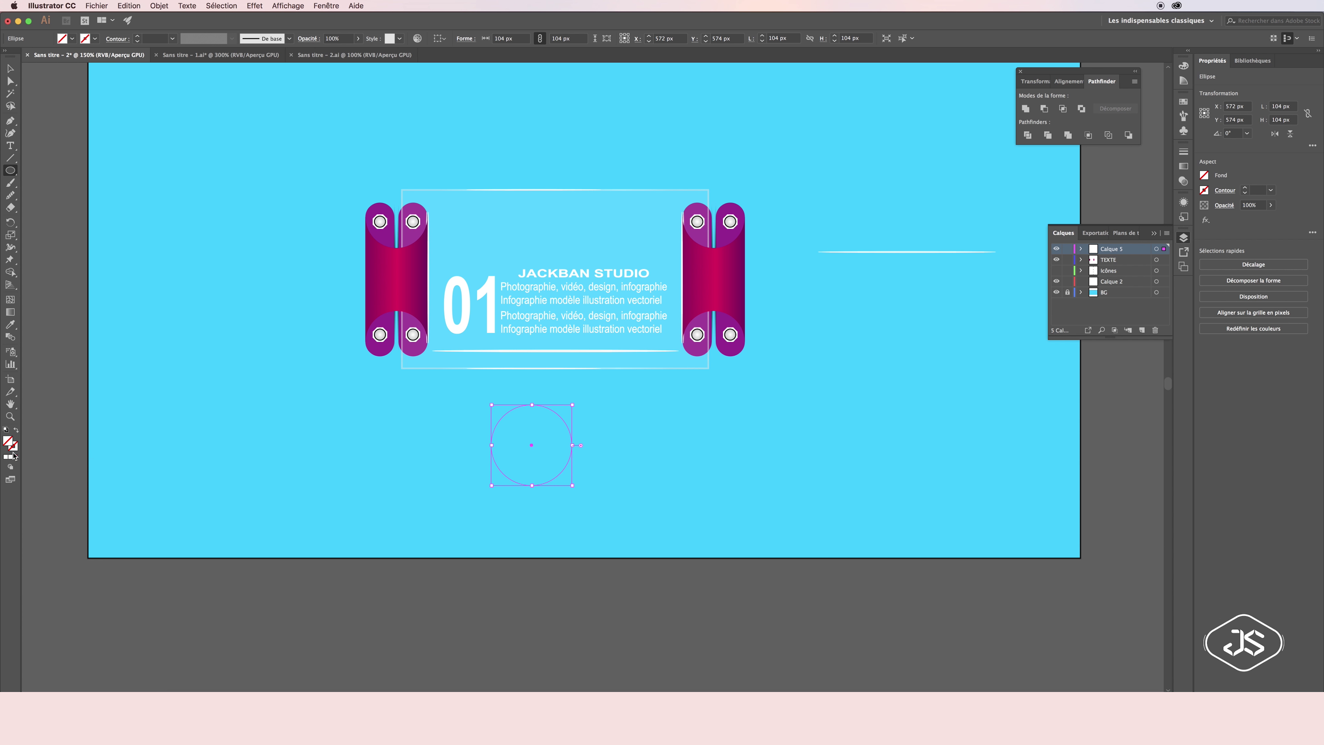
{"action": "key", "text": "ctrl+F9"}
{"action": "key", "text": "v"}
{"action": "left_click", "coordinate": [308, 358]}
{"action": "left_click_drag", "start_coordinate": [571, 443], "coordinate": [676, 491]}
{"action": "left_click", "coordinate": [716, 484]}
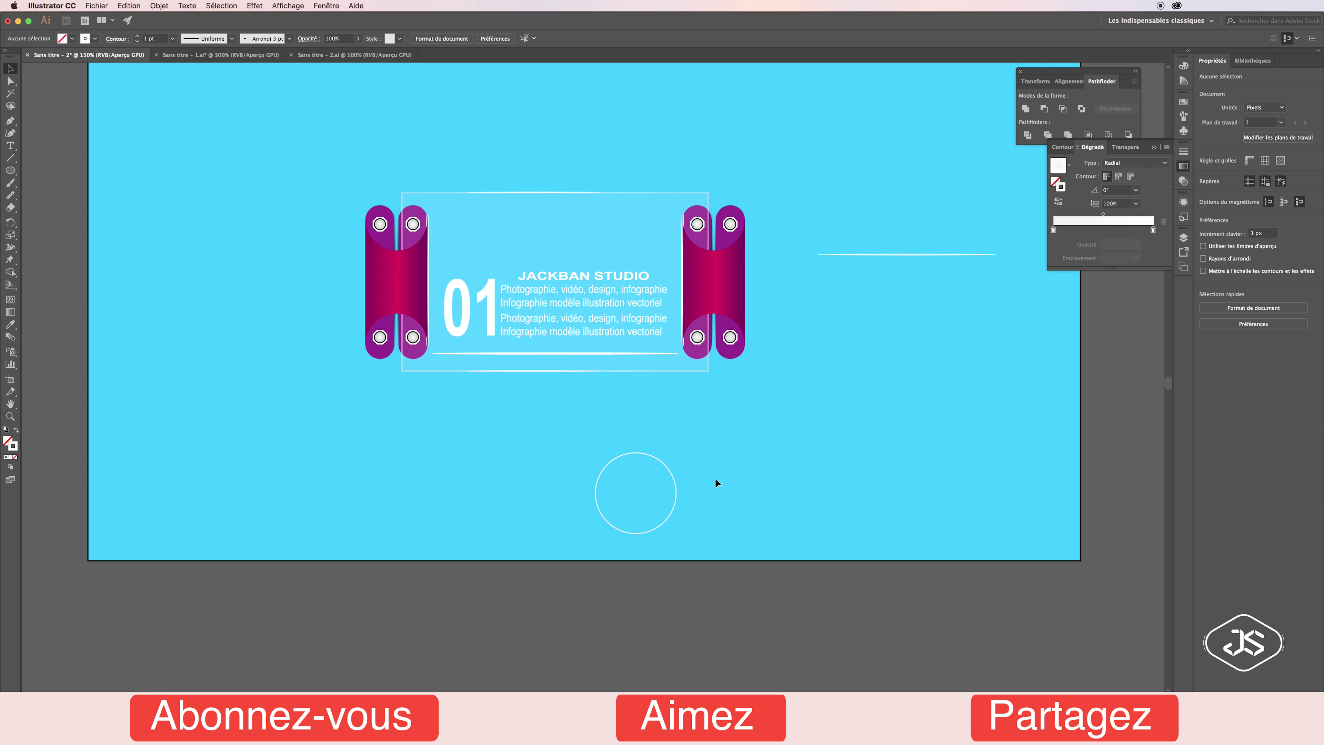
Lower the spare white line and shrink the card group to about 60%
{"action": "double_click", "coordinate": [9, 416]}
{"action": "key", "text": "v"}
{"action": "left_click_drag", "start_coordinate": [792, 296], "coordinate": [788, 458]}
{"action": "left_click", "coordinate": [744, 376]}
{"action": "left_click", "coordinate": [455, 363]}
{"action": "mouse_move", "coordinate": [455, 363]}
{"action": "left_mouse_down"}
{"action": "mouse_move", "coordinate": [434, 314]}
{"action": "mouse_move", "coordinate": [595, 313]}
{"action": "left_mouse_up"}
{"action": "key", "text": "ctrl+d"}
{"action": "left_click", "coordinate": [681, 391]}
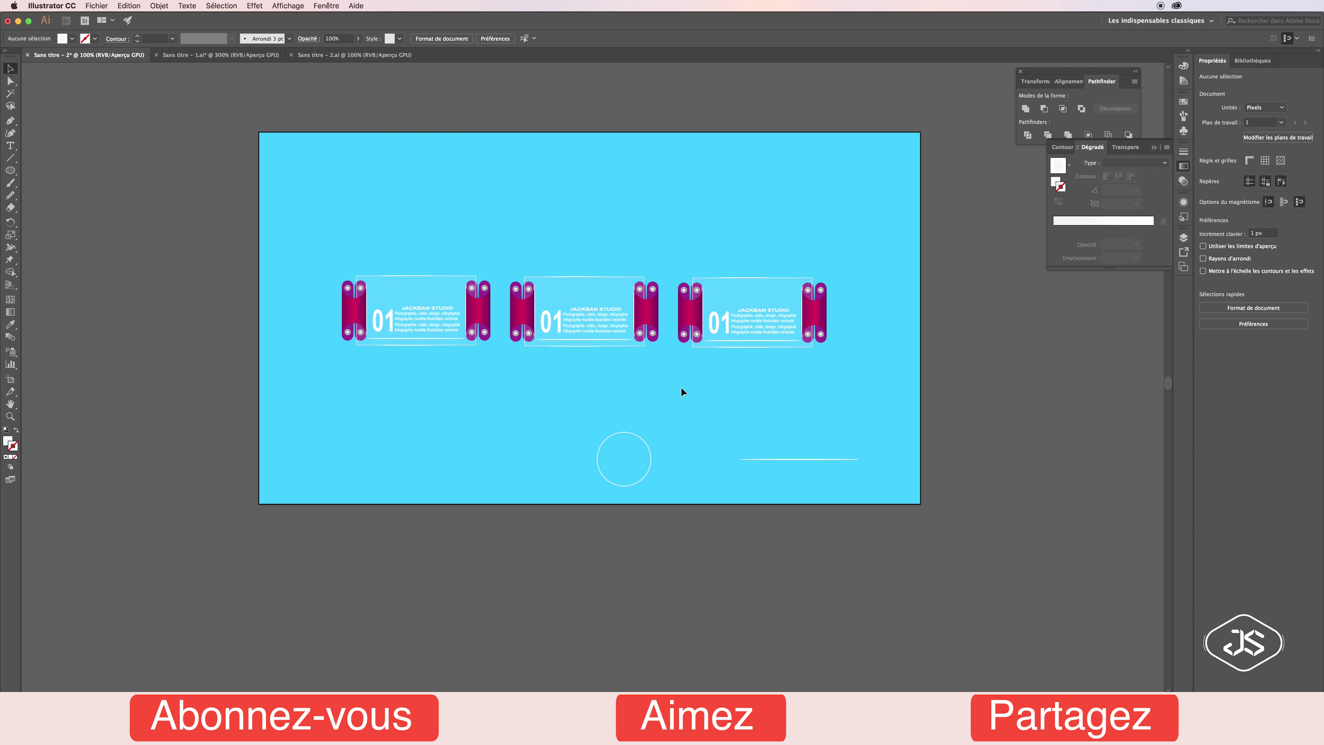
{"action": "double_click", "coordinate": [584, 318]}
{"action": "double_click", "coordinate": [550, 321]}
{"action": "type", "text": "02"}
{"action": "double_click", "coordinate": [719, 322]}
{"action": "type", "text": "03"}
{"action": "key", "text": "Escape"}
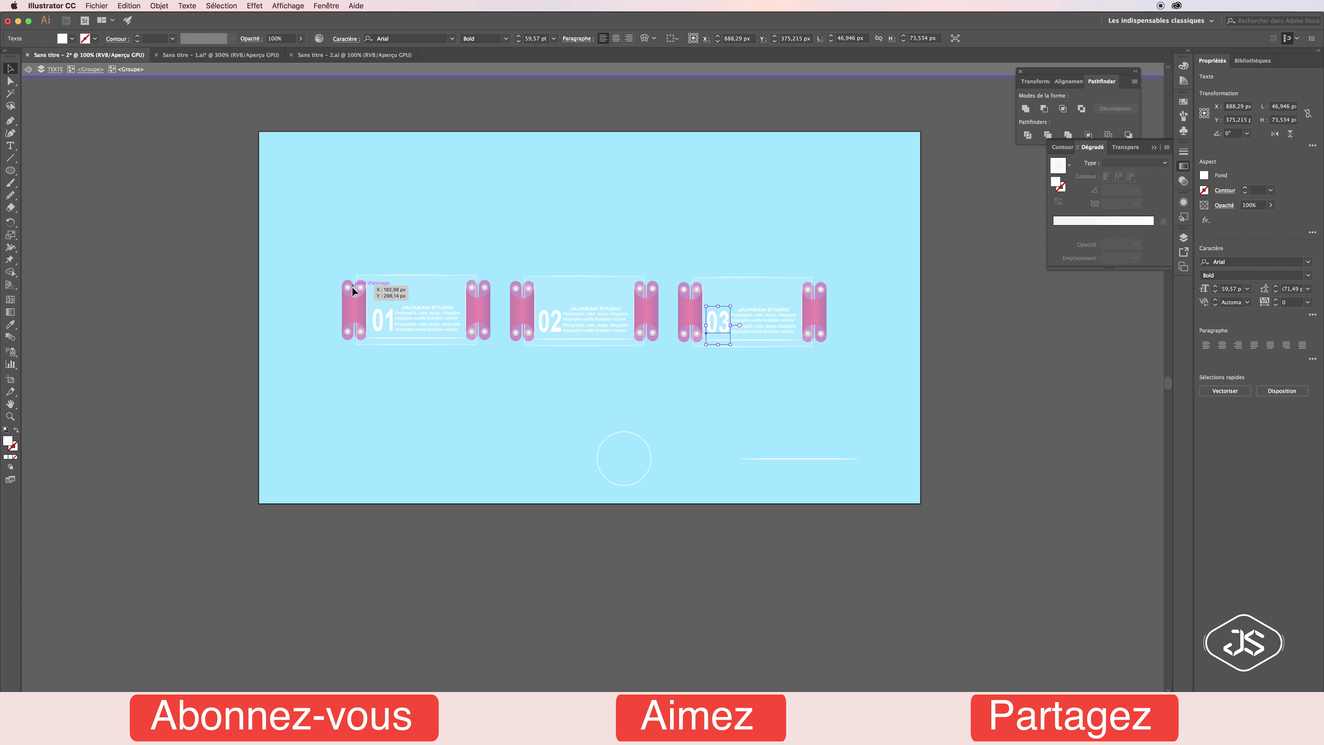
{"action": "double_click", "coordinate": [423, 390]}
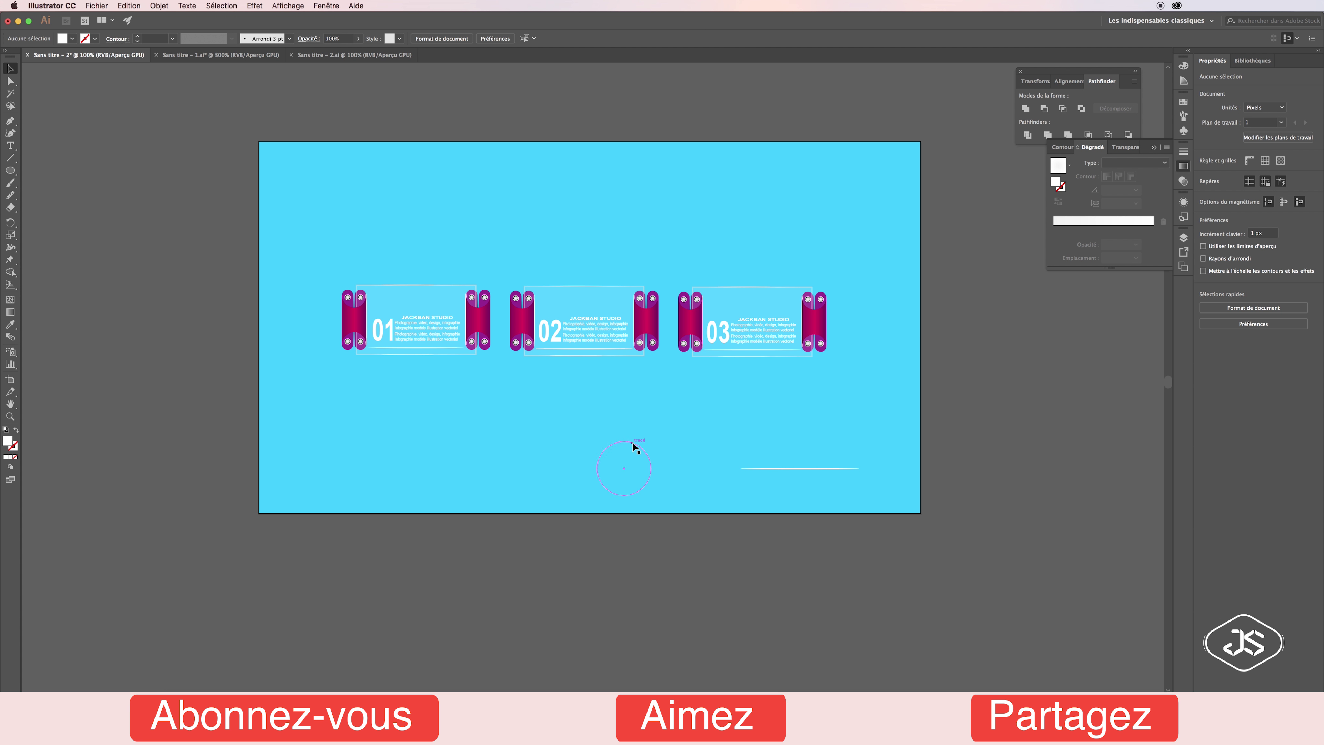
{"action": "scroll", "coordinate": [599, 414], "scroll_direction": "up", "scroll_amount": 1}
{"action": "key", "text": "super+plus"}
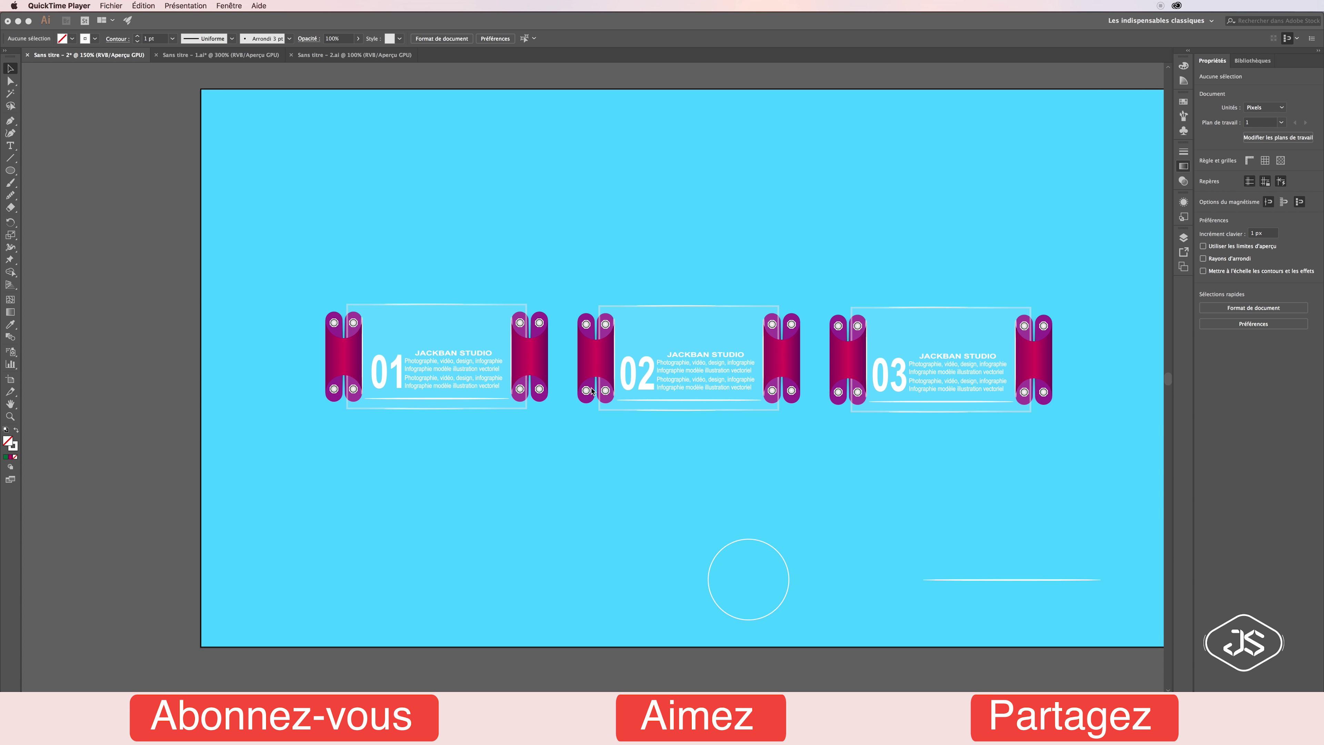
Give panel 02's left hinge an orange-red to light-orange gradient and copy it to the right hinge
{"action": "left_click", "coordinate": [595, 357]}
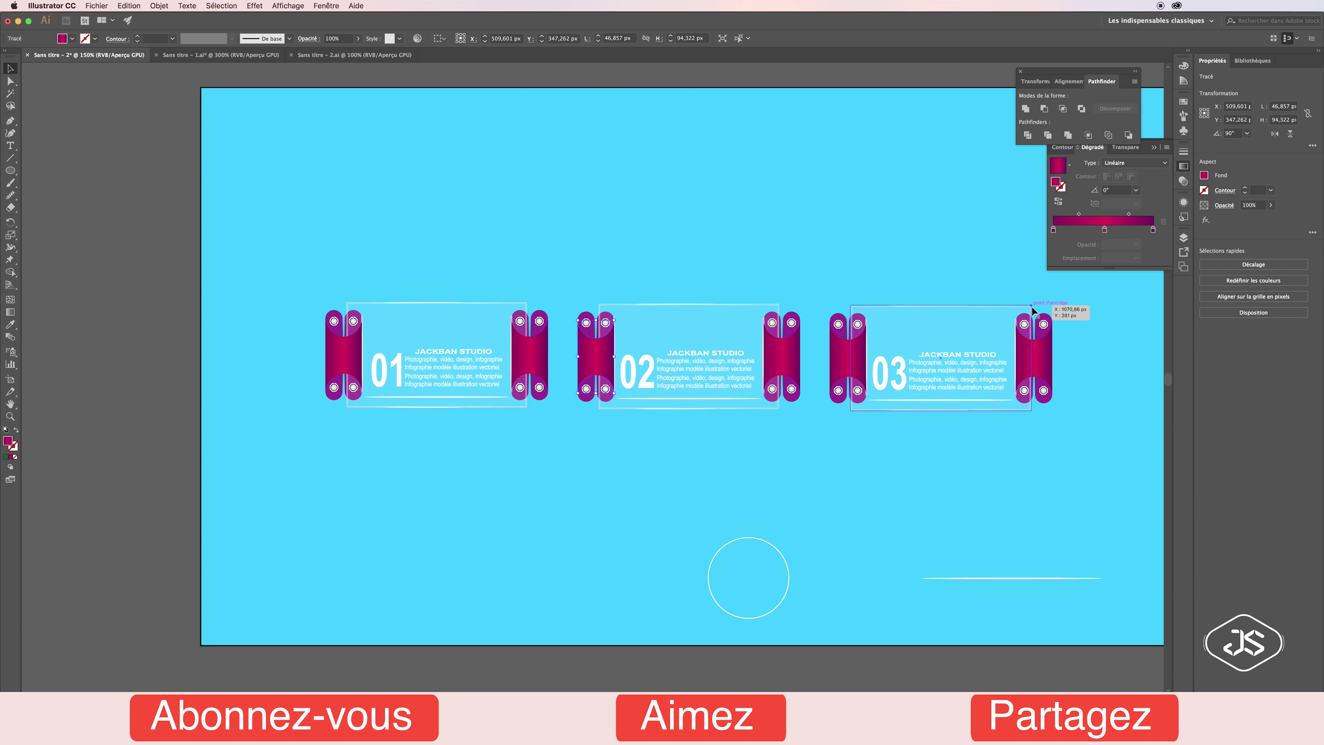
{"action": "double_click", "coordinate": [1152, 231]}
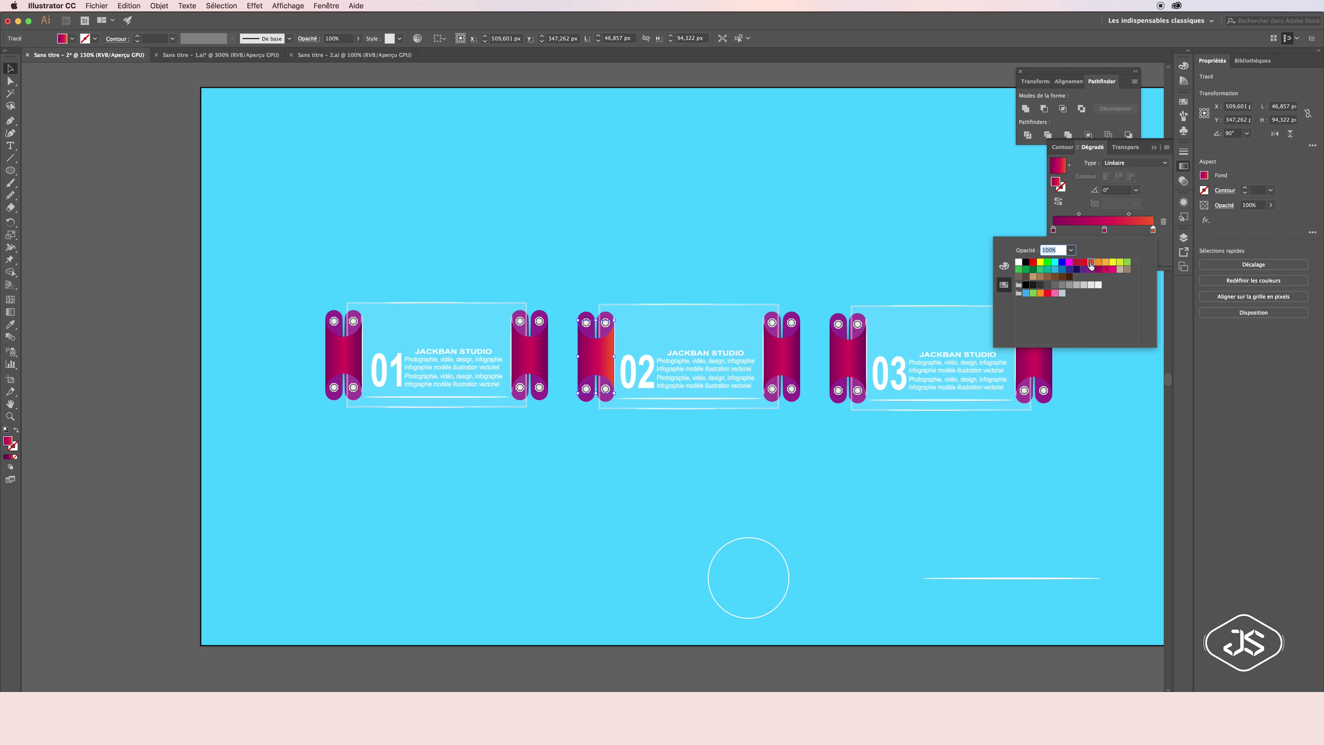
{"action": "double_click", "coordinate": [1052, 229]}
{"action": "left_click", "coordinate": [1090, 262]}
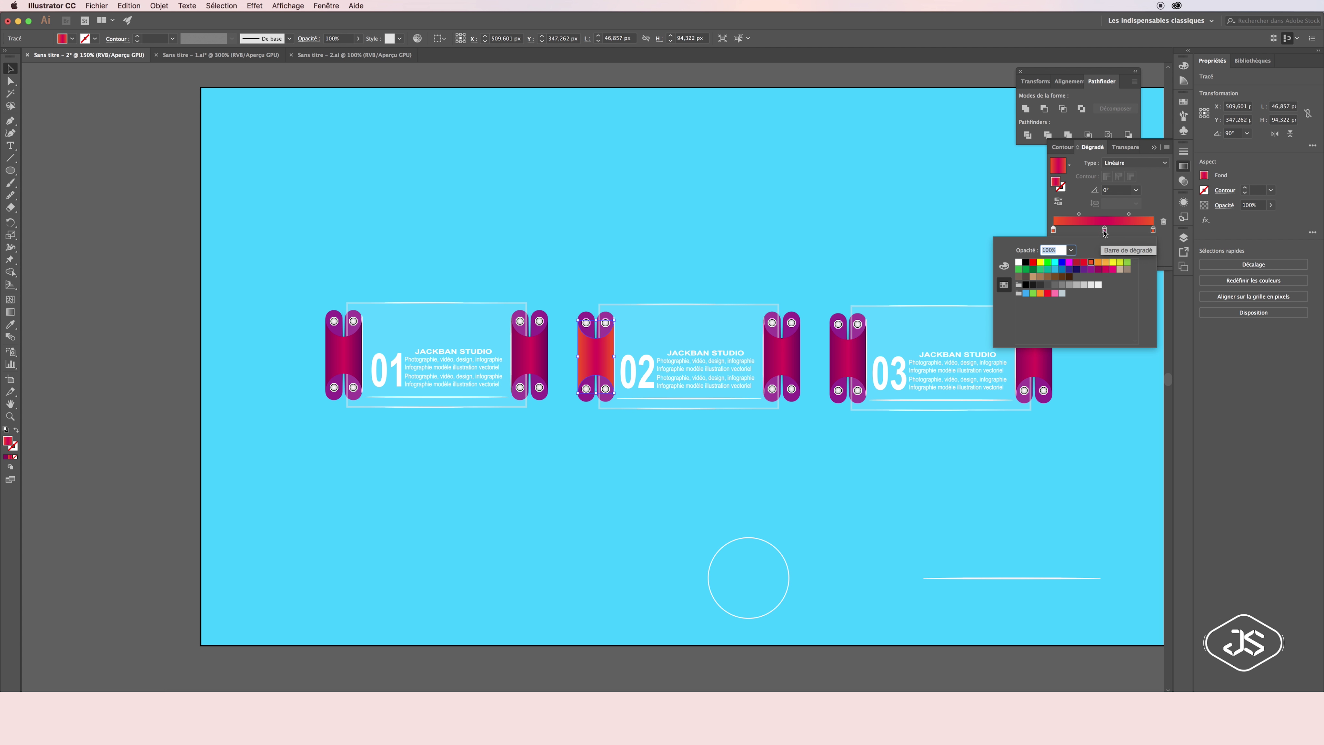
{"action": "left_click", "coordinate": [1104, 262]}
{"action": "left_click", "coordinate": [782, 360]}
{"action": "key", "text": "i"}
{"action": "left_click", "coordinate": [596, 360]}
{"action": "key", "text": "v"}
{"action": "left_click", "coordinate": [579, 463]}
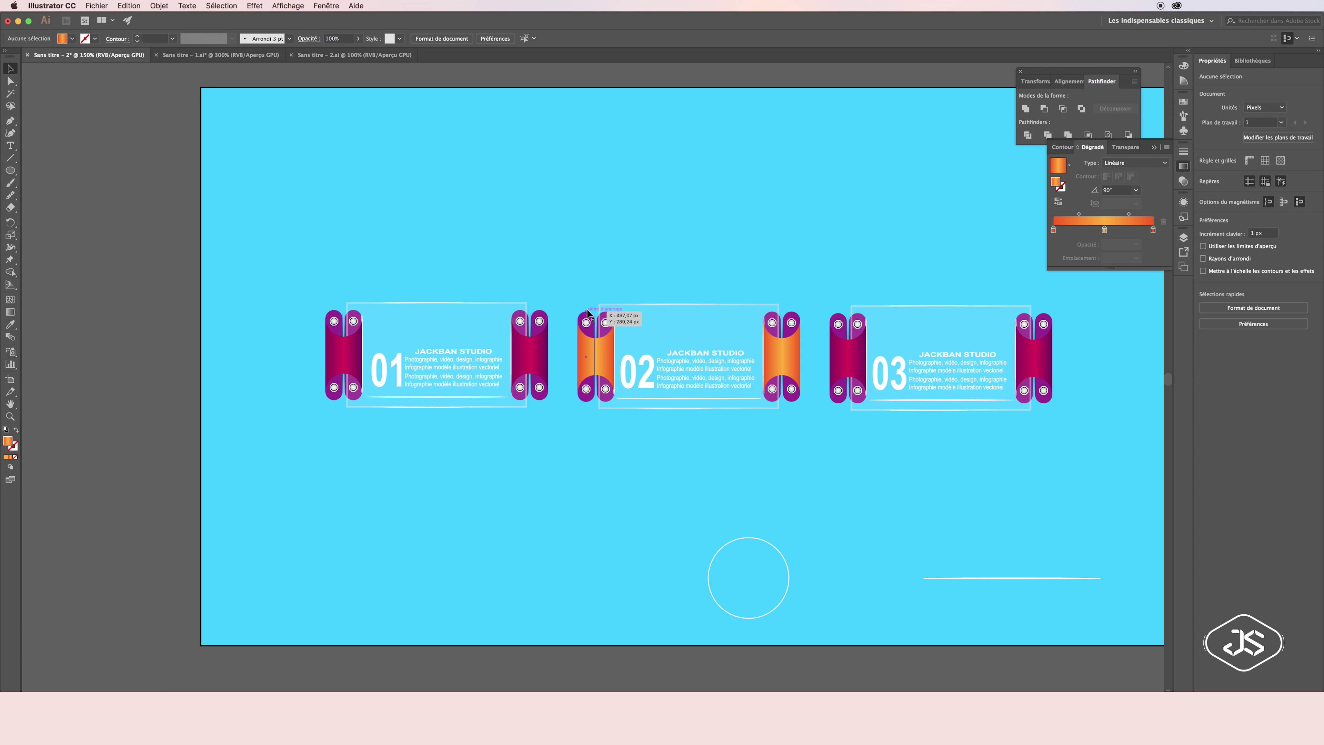
Fill panel 02's left hinge rectangle orange and hide its glass rectangle
{"action": "left_click", "coordinate": [584, 355]}
{"action": "left_click", "coordinate": [1183, 101]}
{"action": "left_click", "coordinate": [1140, 131]}
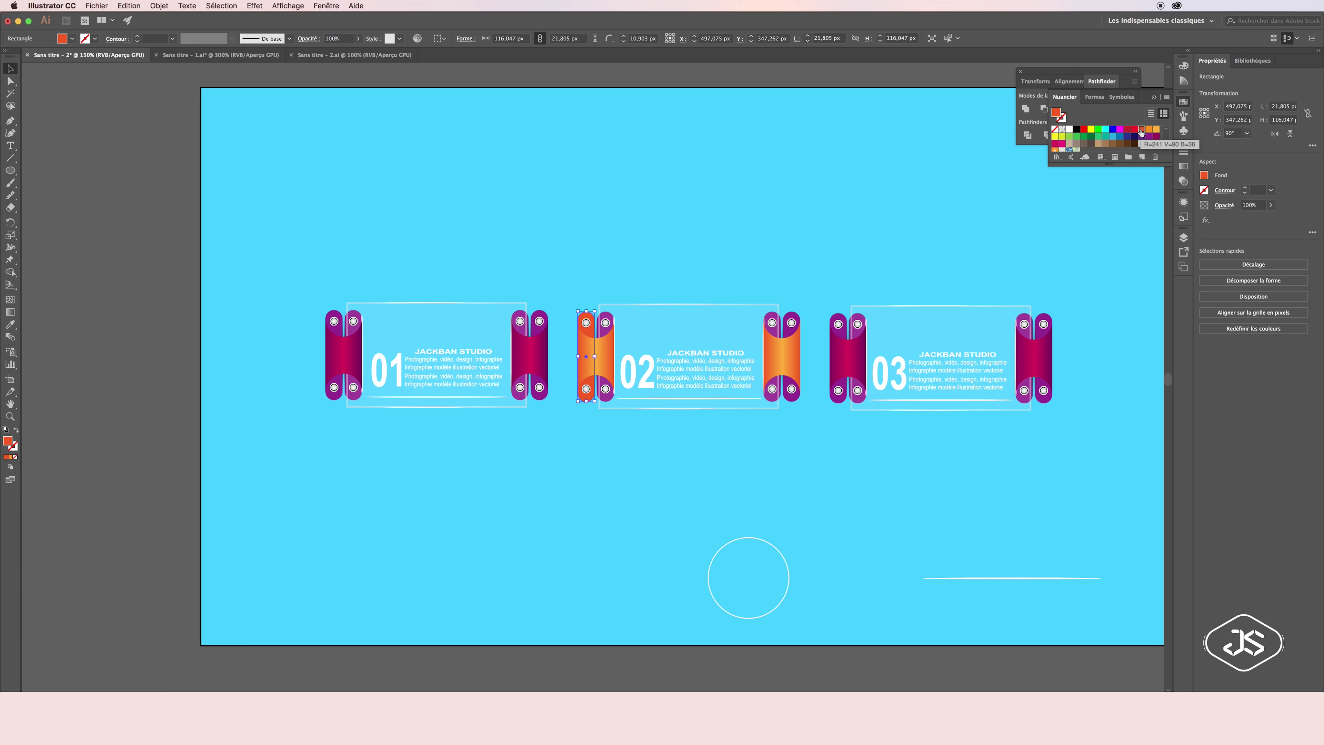
{"action": "left_click", "coordinate": [698, 320]}
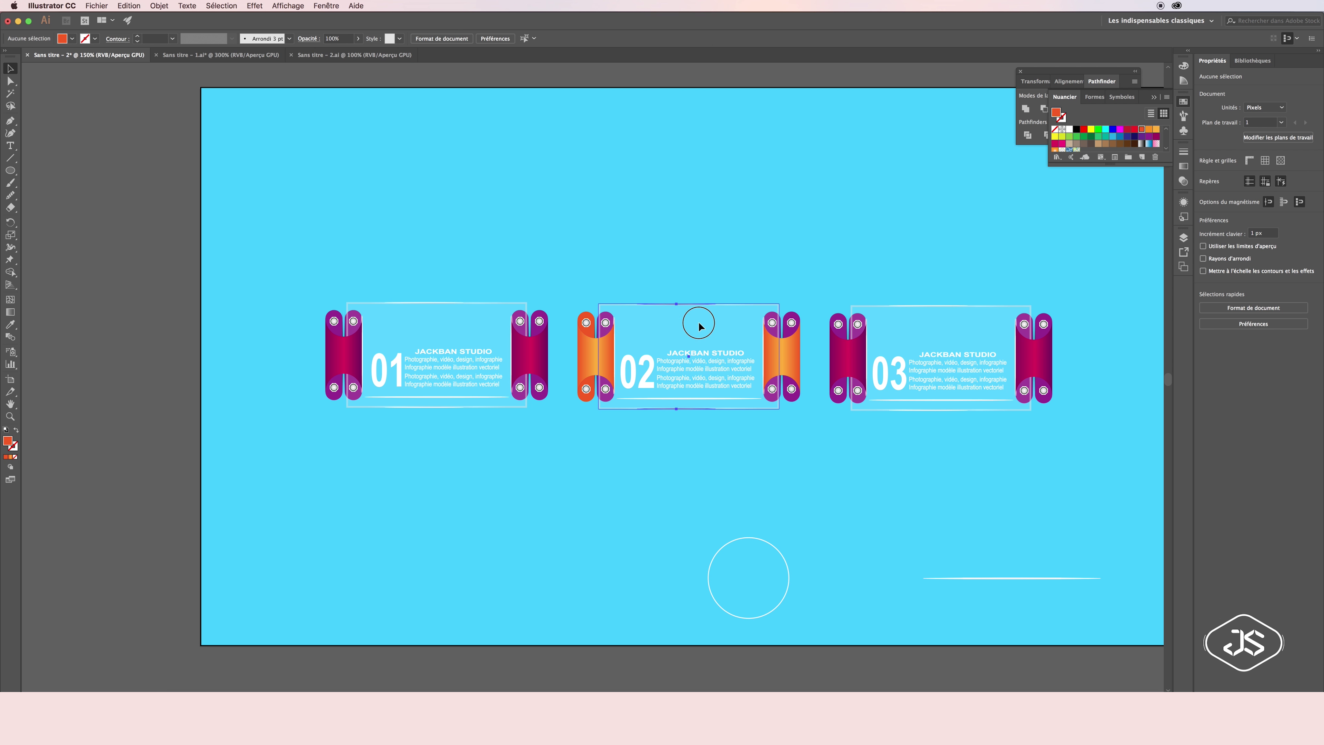
{"action": "left_click", "coordinate": [1183, 238]}
{"action": "scroll", "coordinate": [1104, 284], "scroll_direction": "down", "scroll_amount": 5}
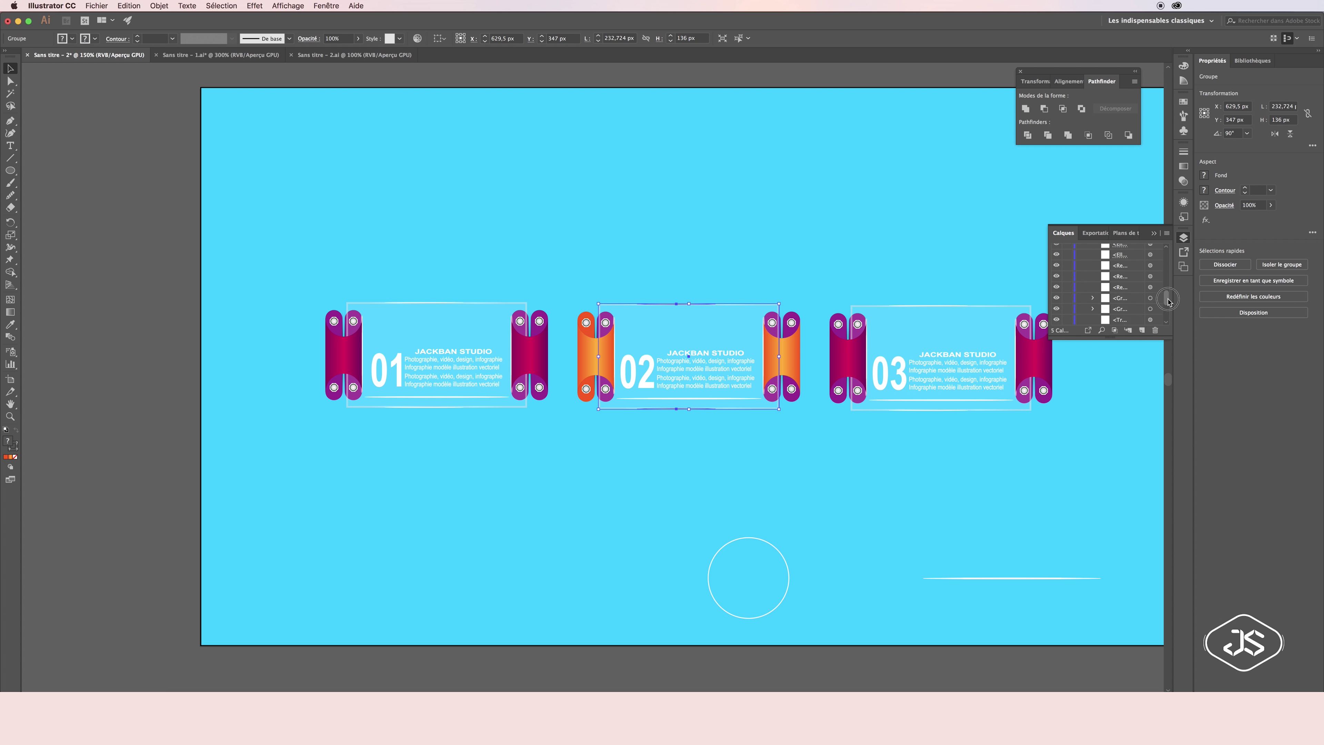
{"action": "left_click", "coordinate": [1056, 288]}
Eyedrop the orange onto the purple parts of panel 02's hinges
{"action": "left_click", "coordinate": [610, 334]}
{"action": "key", "text": "i"}
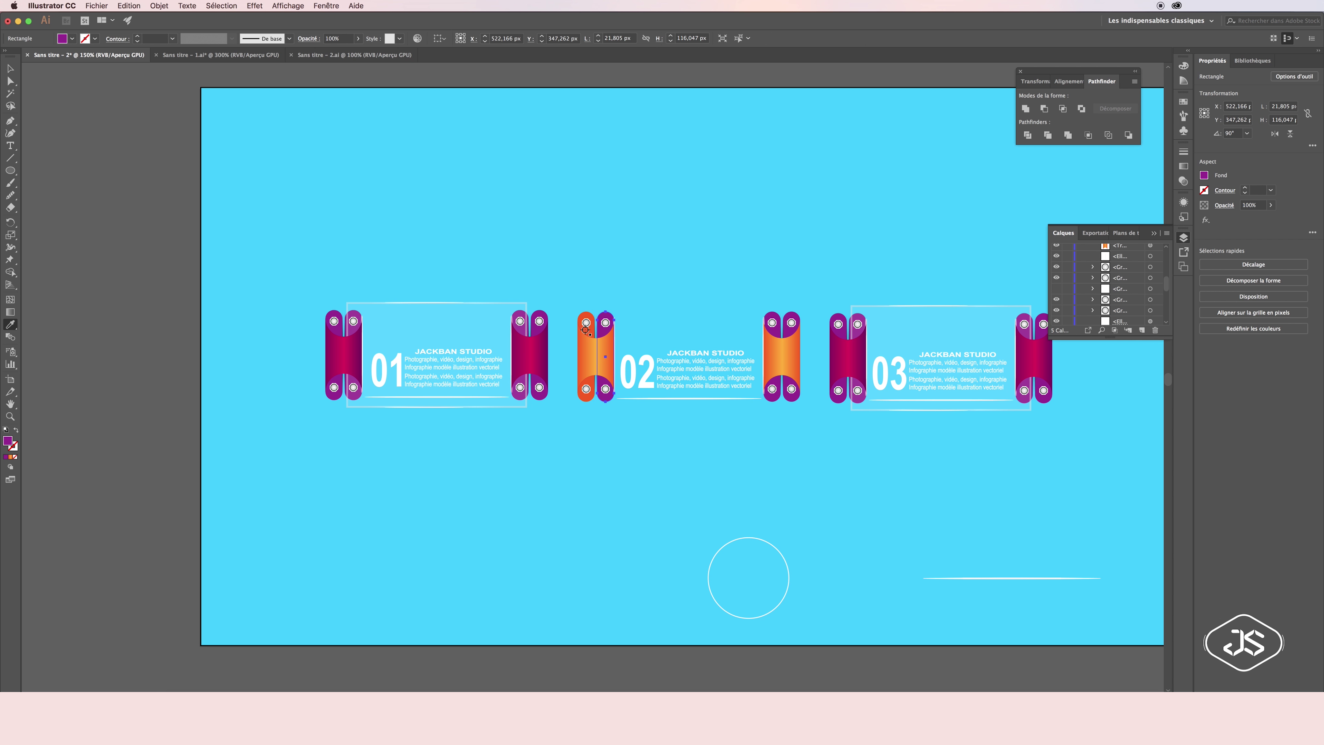
{"action": "key", "text": "z"}
{"action": "left_click", "coordinate": [676, 386]}
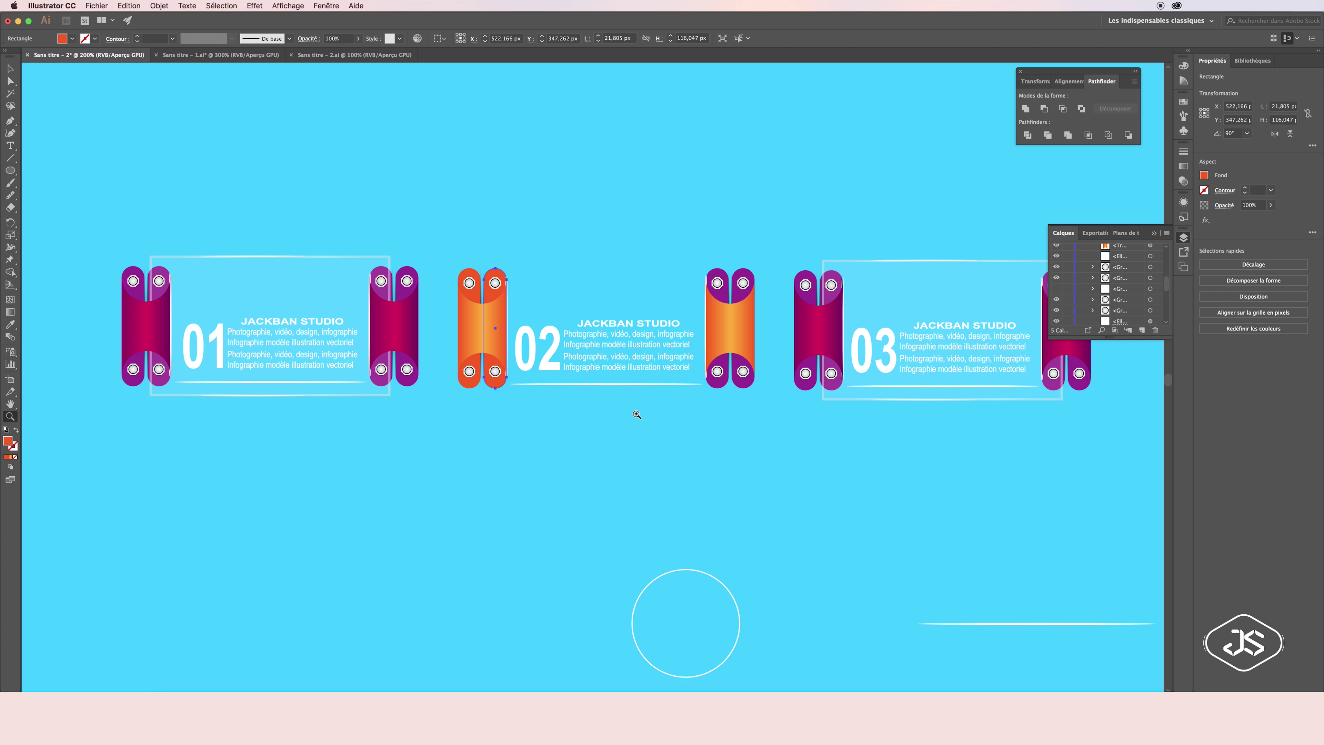
{"action": "left_click", "coordinate": [10, 323]}
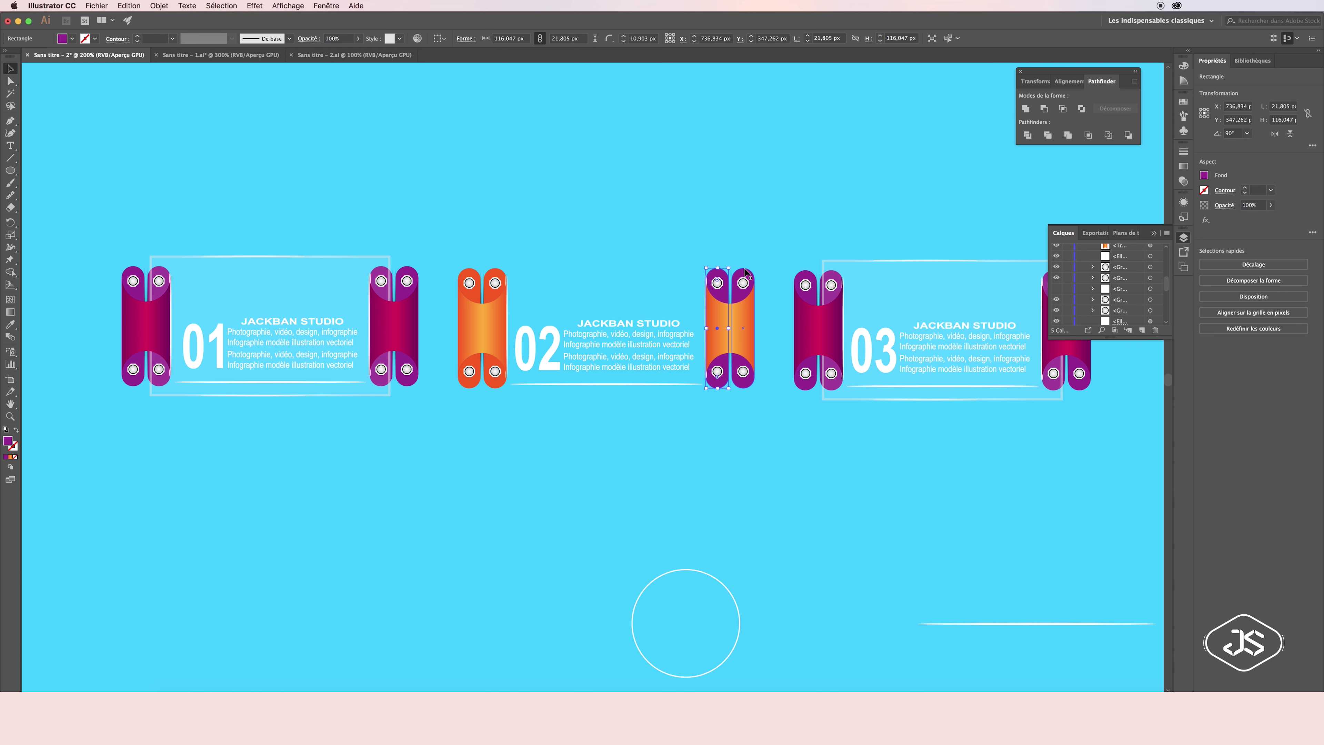
{"action": "left_click", "coordinate": [730, 328], "text": "super"}
{"action": "left_click", "coordinate": [476, 294]}
{"action": "key", "text": "v"}
{"action": "left_click", "coordinate": [426, 188]}
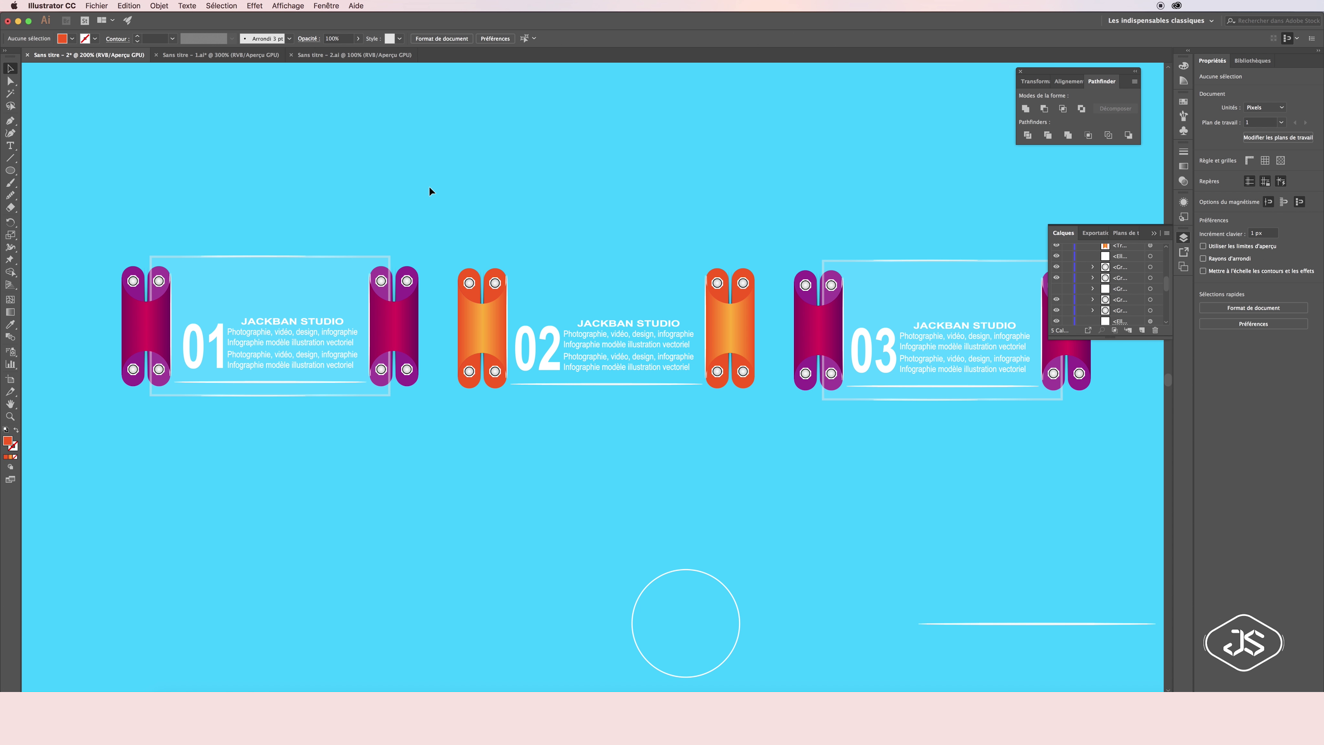
Colour both halves of panel 02's left hinge yellow-orange
{"action": "scroll", "coordinate": [576, 290], "scroll_direction": "up", "scroll_amount": 2}
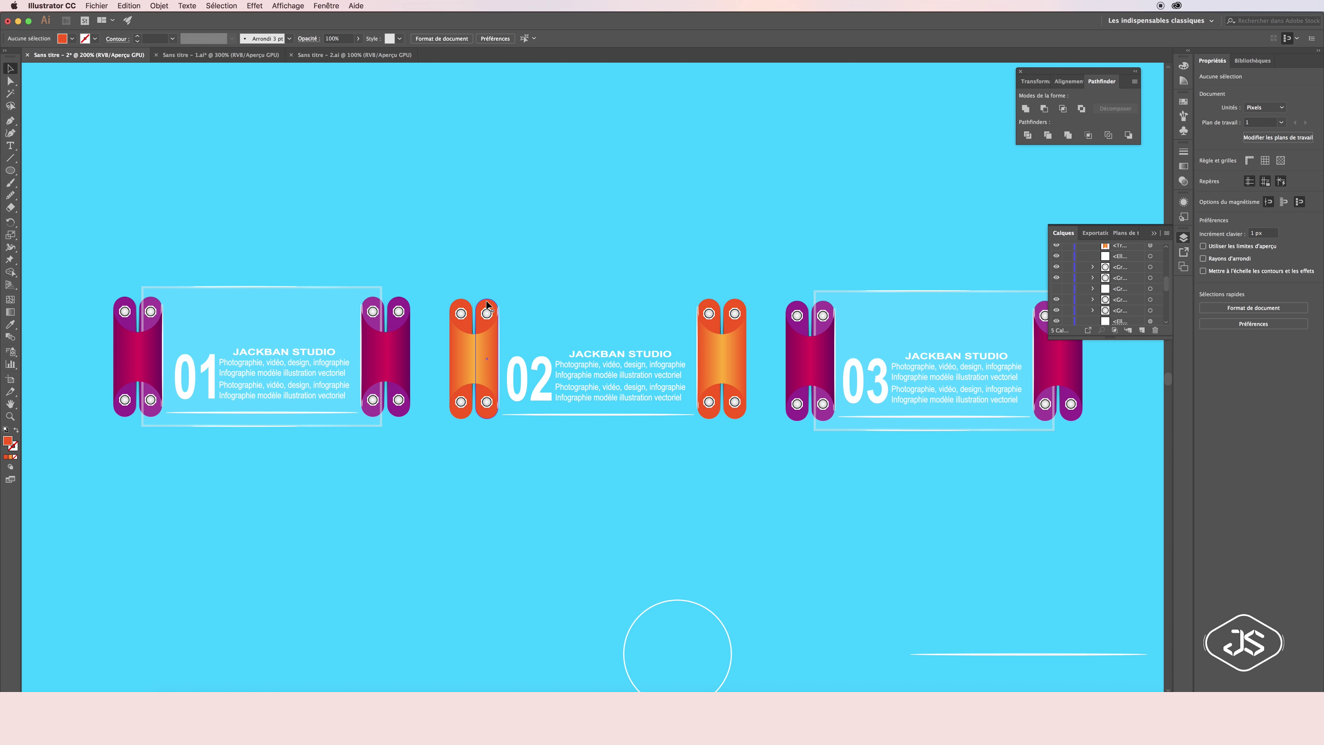
{"action": "left_click", "coordinate": [1183, 101]}
{"action": "left_click", "coordinate": [1155, 129]}
{"action": "left_click", "coordinate": [477, 313]}
{"action": "left_click", "coordinate": [471, 313]}
{"action": "left_click", "coordinate": [11, 328]}
Copy the yellow-orange onto both halves of panel 02's right hinge
{"action": "left_click", "coordinate": [486, 338]}
{"action": "key", "text": "v"}
{"action": "left_click", "coordinate": [710, 339]}
{"action": "left_click", "coordinate": [735, 338], "text": "shift"}
{"action": "key", "text": "i"}
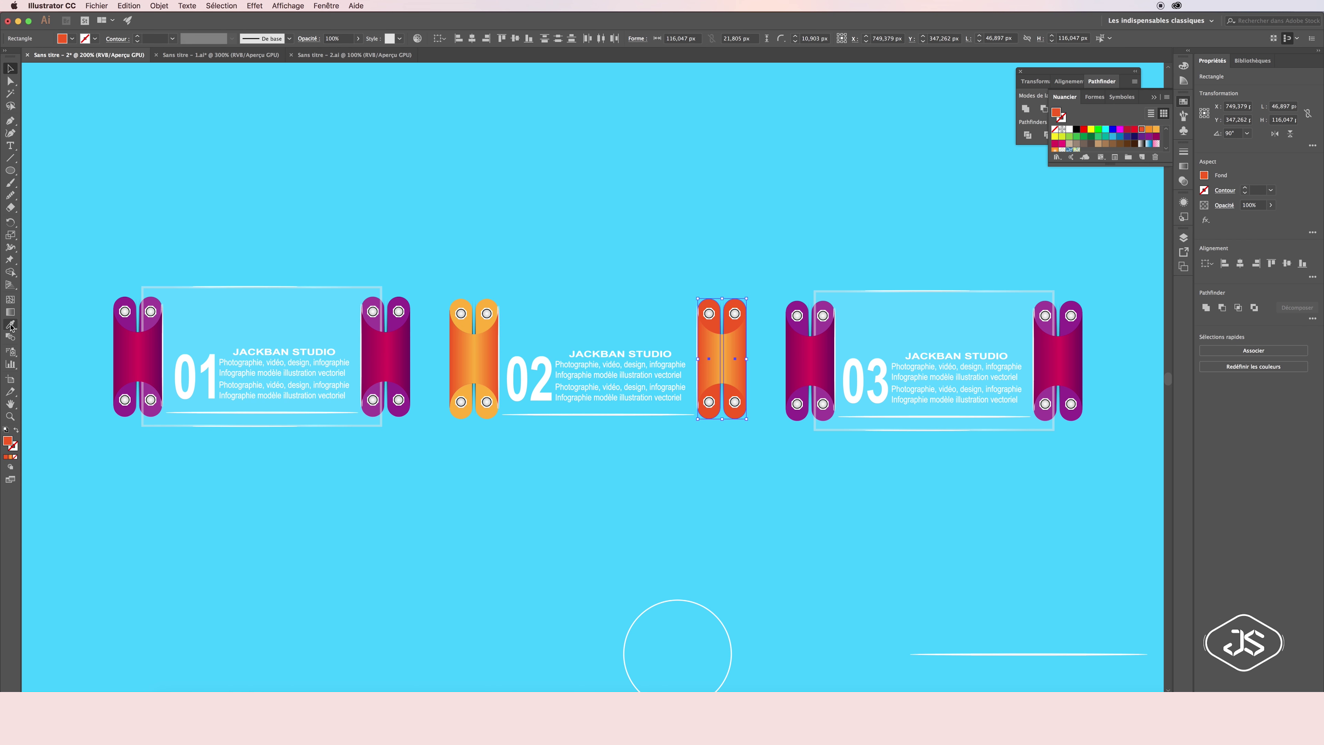
{"action": "left_click", "coordinate": [473, 339]}
{"action": "key", "text": "v"}
{"action": "left_click", "coordinate": [606, 272]}
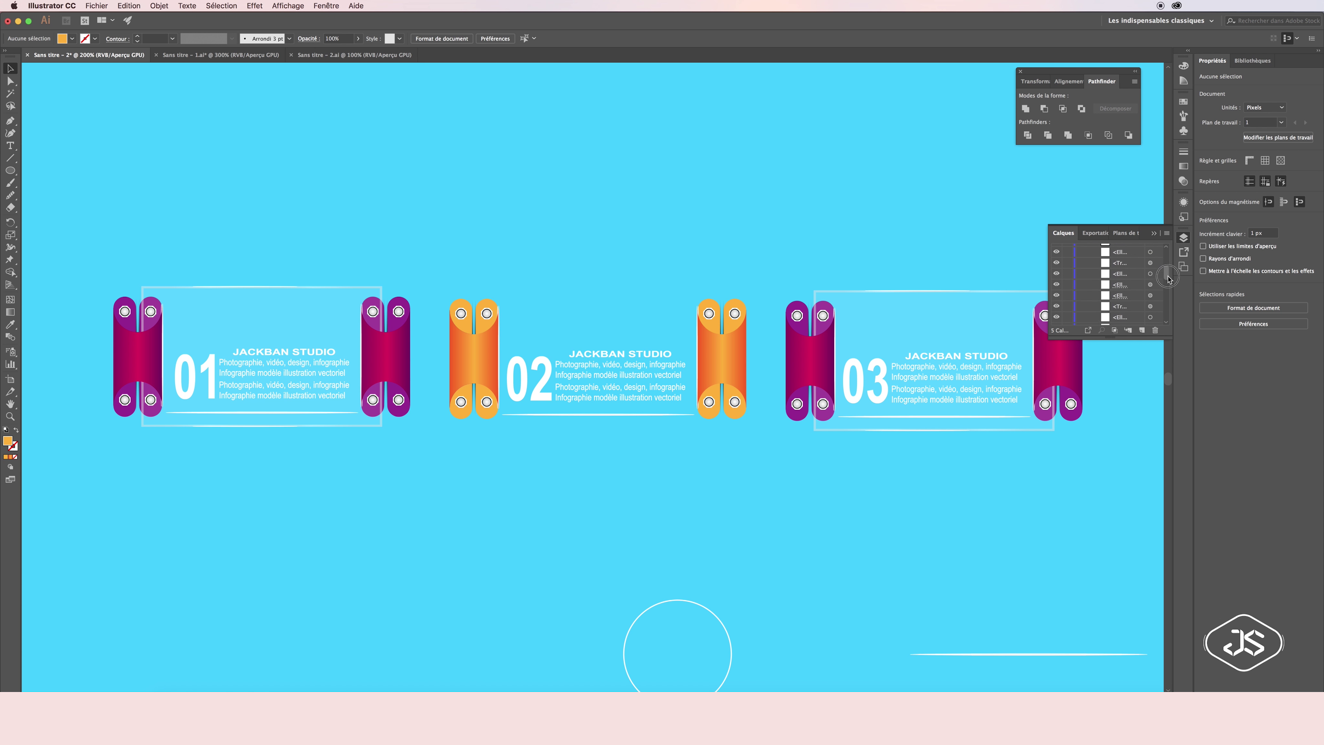
Show panel 02's glass rectangle again and make panel 03's left hinge gradient green
{"action": "scroll", "coordinate": [1087, 298], "scroll_direction": "down", "scroll_amount": 2}
{"action": "left_click", "coordinate": [1056, 319]}
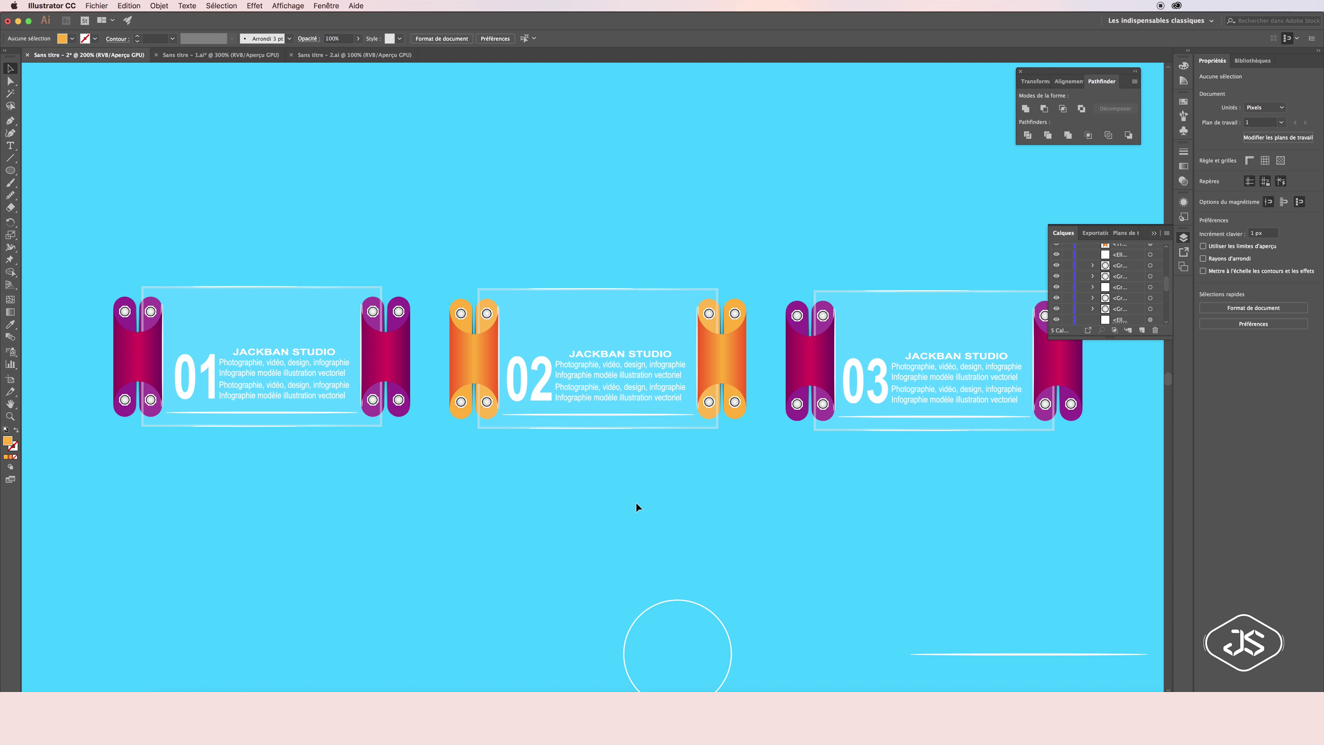
{"action": "left_click", "coordinate": [812, 350]}
{"action": "right_click", "coordinate": [816, 359]}
{"action": "left_click", "coordinate": [844, 440]}
{"action": "left_click", "coordinate": [817, 356]}
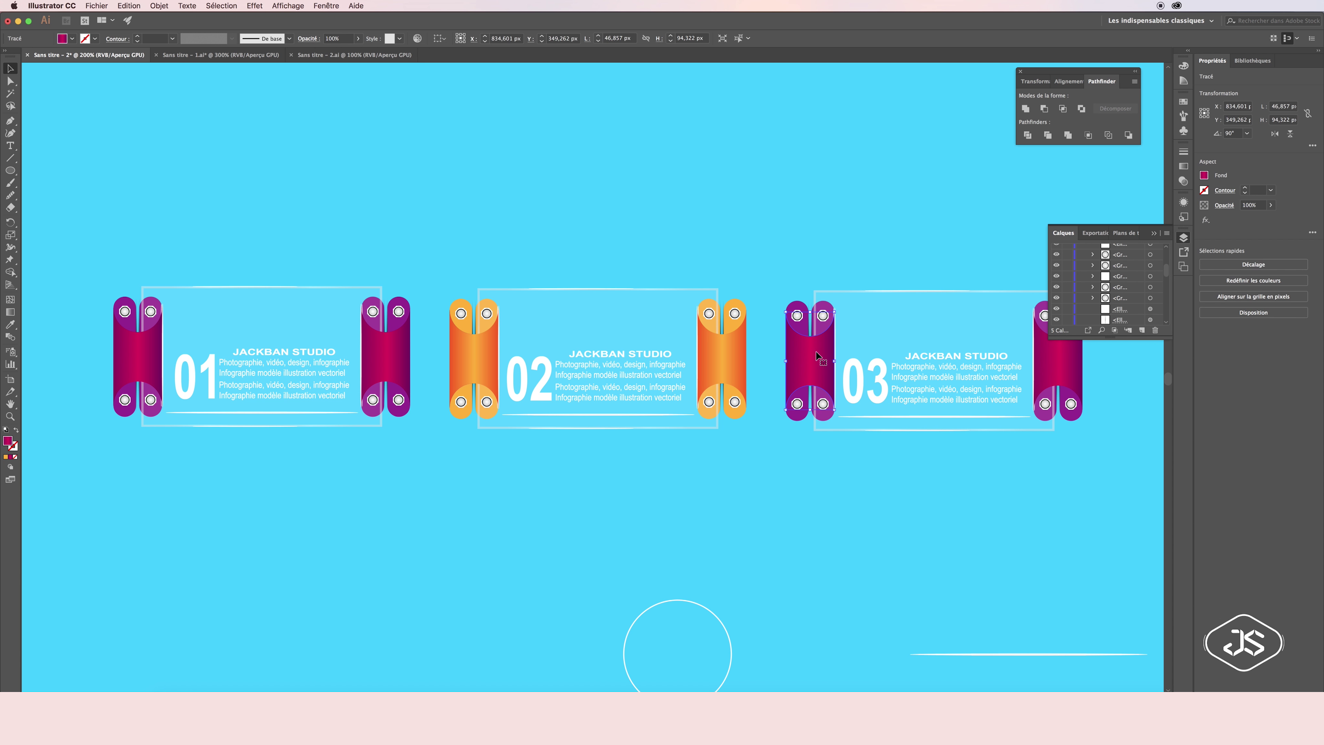
{"action": "left_click", "coordinate": [1182, 104]}
{"action": "left_click", "coordinate": [1183, 166]}
{"action": "double_click", "coordinate": [1153, 229]}
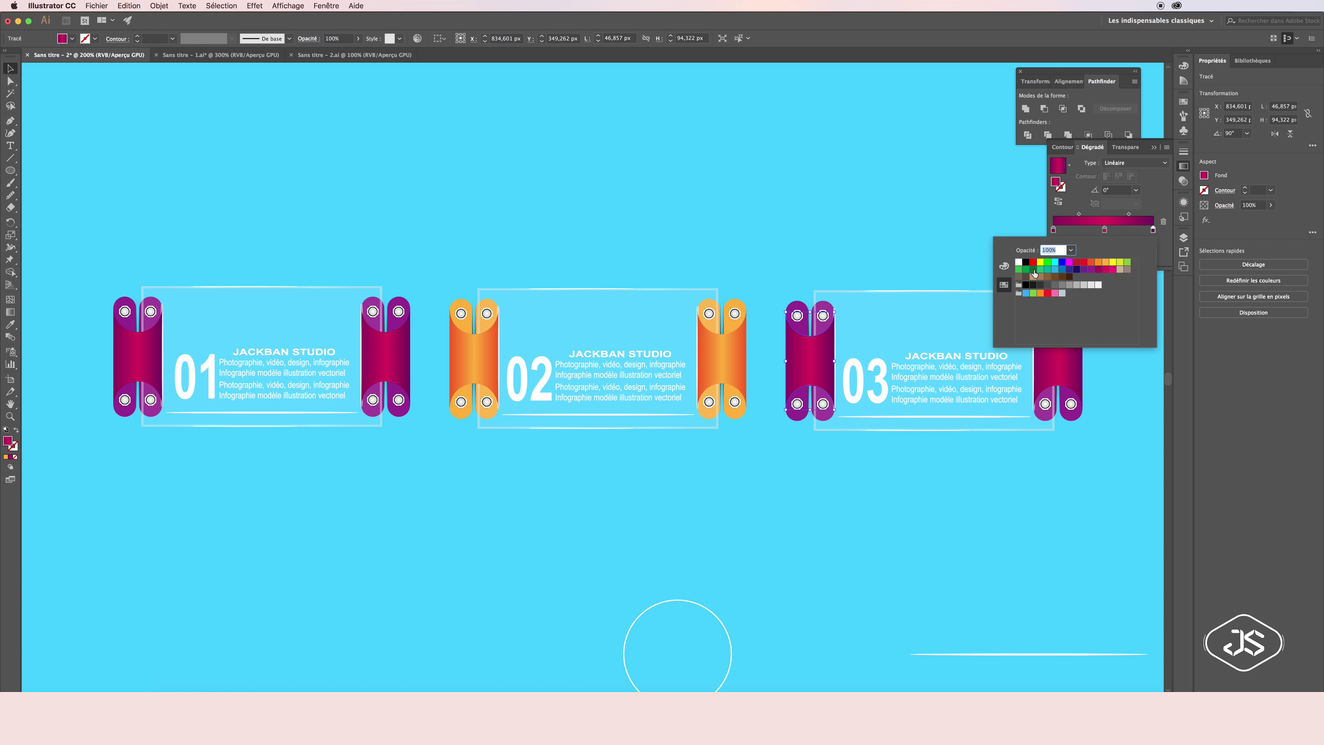
{"action": "left_click", "coordinate": [1025, 269]}
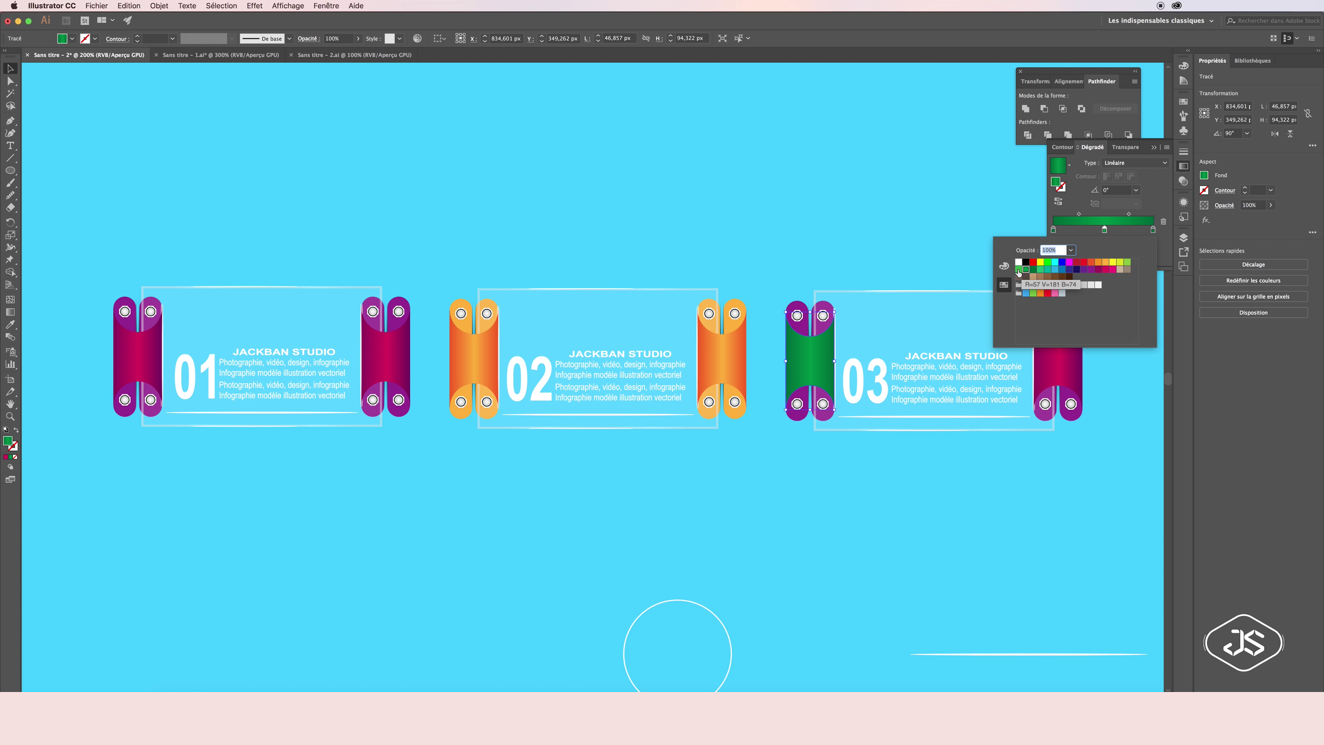
Copy the green gradient to panel 03's right hinge and fill the left piece green
{"action": "left_click", "coordinate": [1065, 360]}
{"action": "key", "text": "i"}
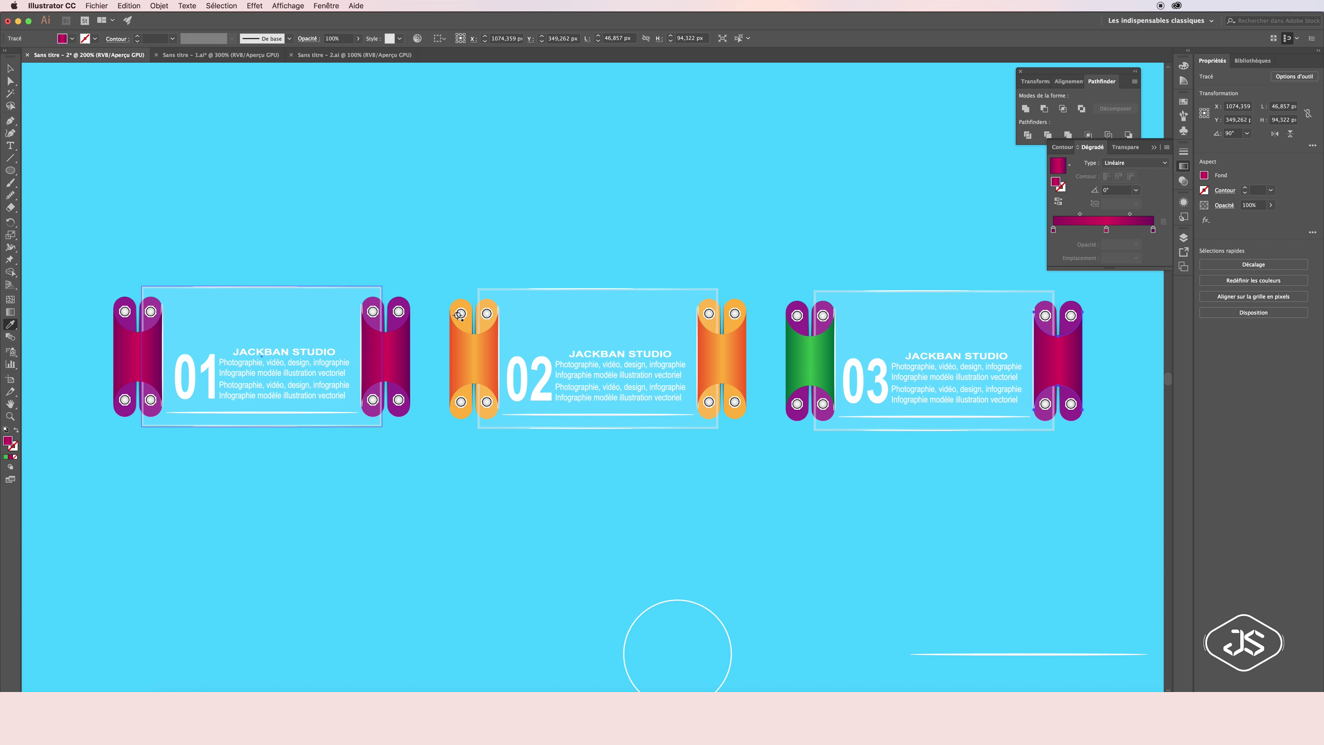
{"action": "left_click", "coordinate": [815, 356]}
{"action": "key", "text": "v"}
{"action": "left_click", "coordinate": [793, 305]}
{"action": "left_click", "coordinate": [1183, 166]}
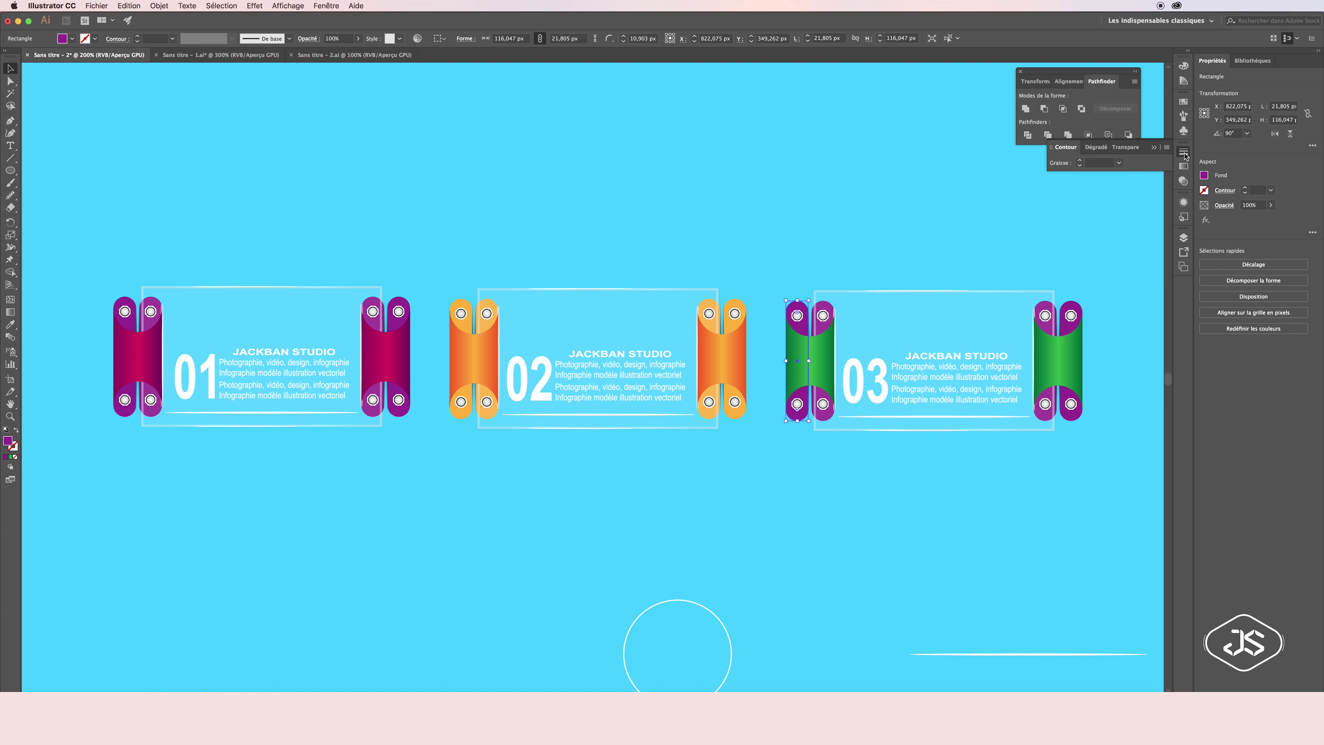
{"action": "left_click", "coordinate": [1183, 102]}
{"action": "left_click", "coordinate": [1077, 137]}
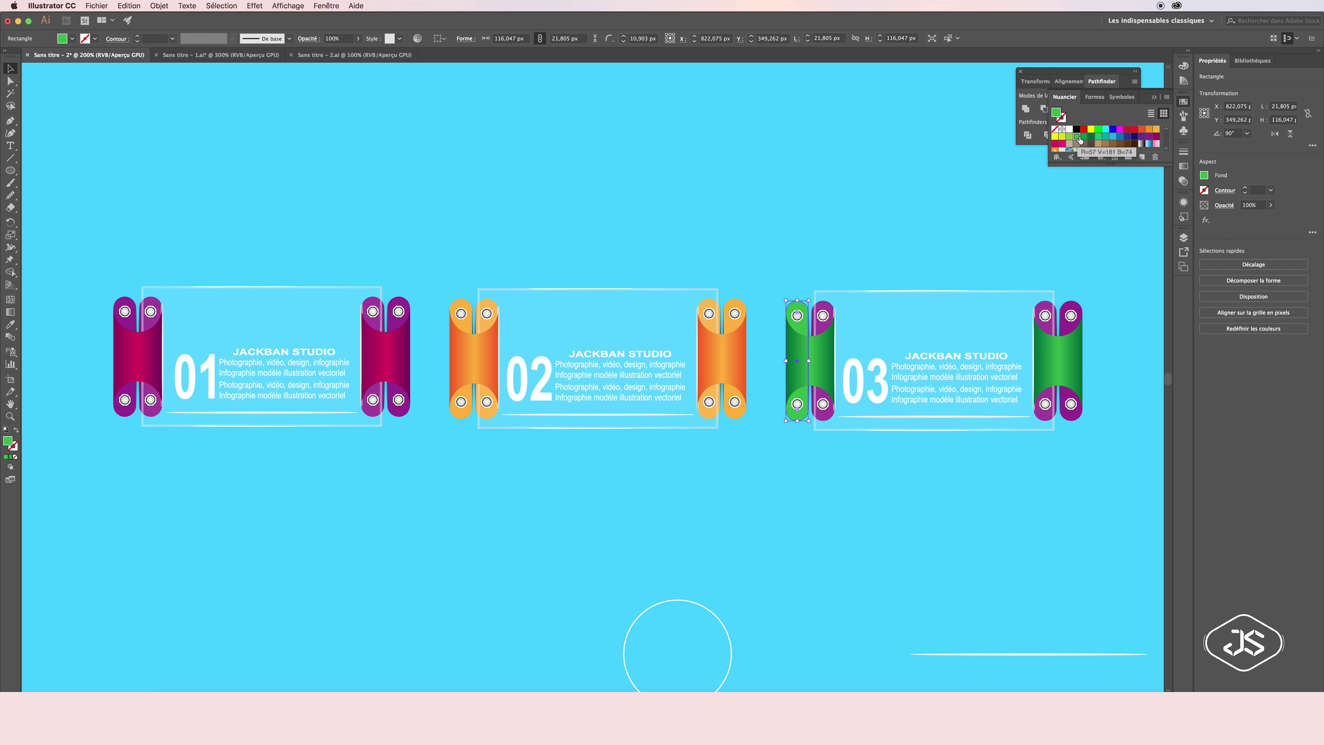
{"action": "left_click", "coordinate": [754, 265]}
Hide panel 03's glass frame, recolour the remaining purple pieces green, then show it again
{"action": "left_click", "coordinate": [828, 313]}
{"action": "key", "text": "super+3"}
{"action": "left_click", "coordinate": [1183, 237]}
{"action": "left_click", "coordinate": [1056, 299]}
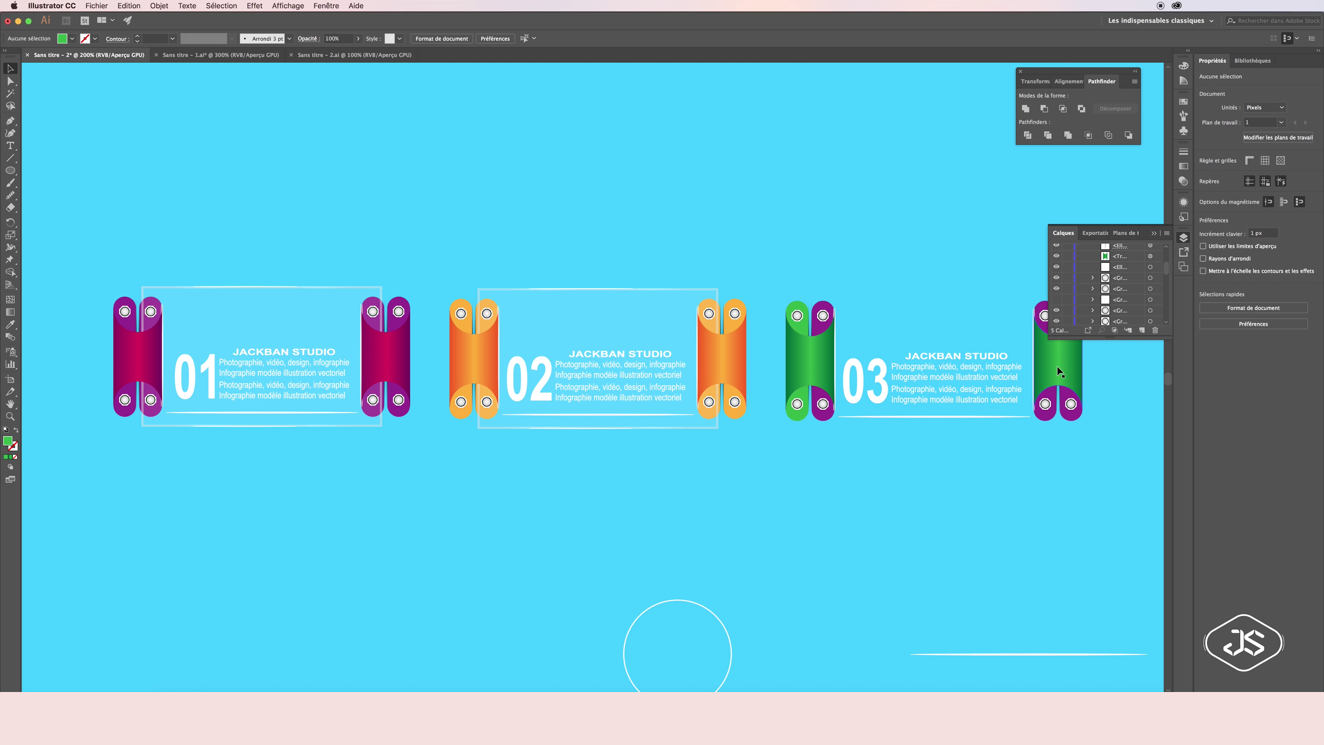
{"action": "left_click", "coordinate": [1183, 237]}
{"action": "left_click", "coordinate": [1071, 315], "text": "shift"}
{"action": "left_click", "coordinate": [10, 323]}
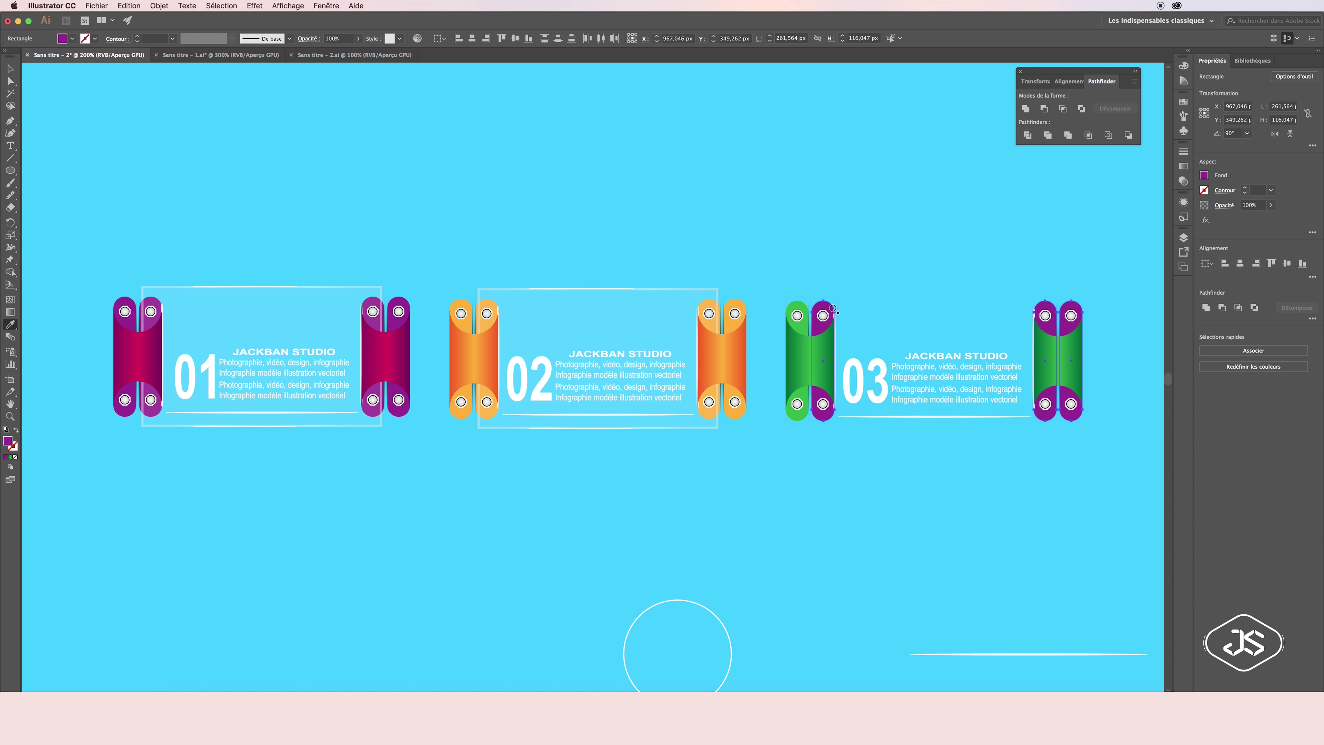
{"action": "left_click", "coordinate": [797, 339]}
{"action": "left_click", "coordinate": [1183, 237]}
{"action": "scroll", "coordinate": [1112, 283], "scroll_direction": "down", "scroll_amount": 2}
{"action": "left_click", "coordinate": [1056, 272]}
{"action": "left_click", "coordinate": [894, 502]}
{"action": "scroll", "coordinate": [1115, 250], "scroll_direction": "up", "scroll_amount": 2}
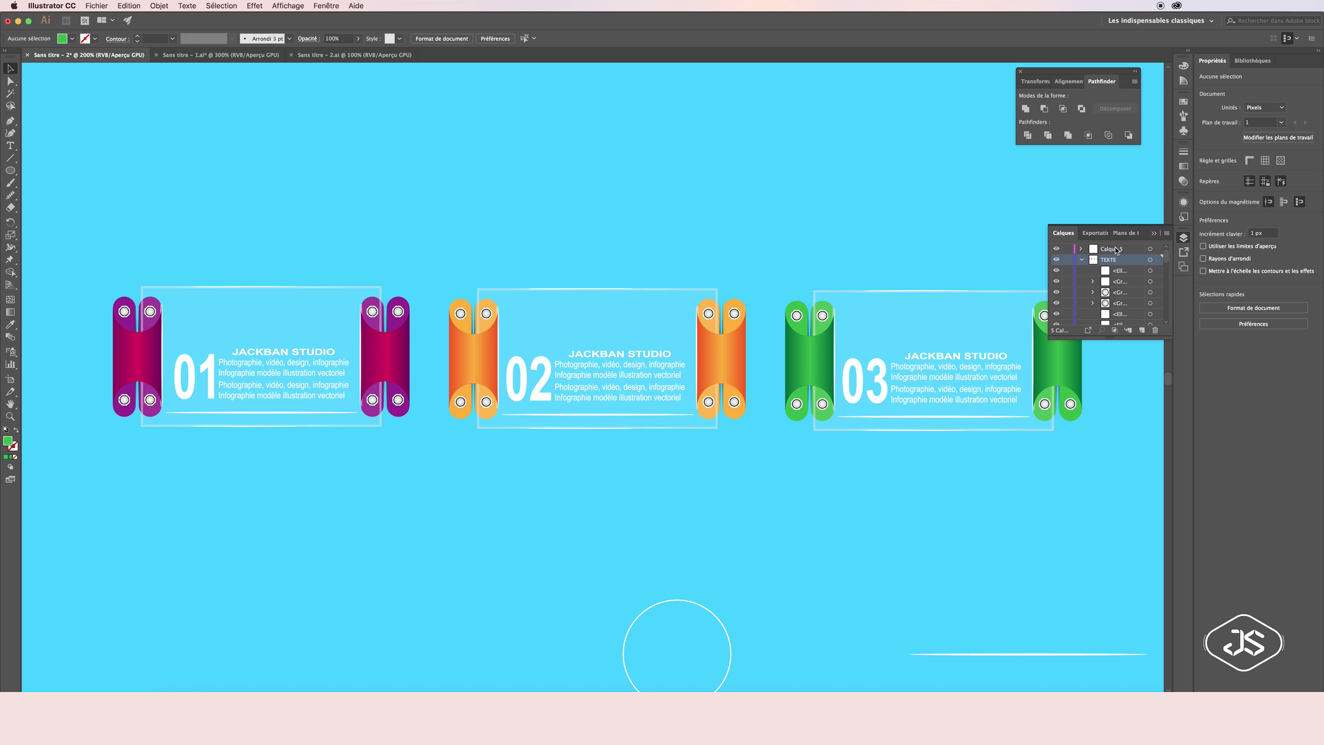
Show the Icons layer and place the house icon inside a shrunken circle at lower left
{"action": "left_click", "coordinate": [1056, 270]}
{"action": "left_click", "coordinate": [1183, 237]}
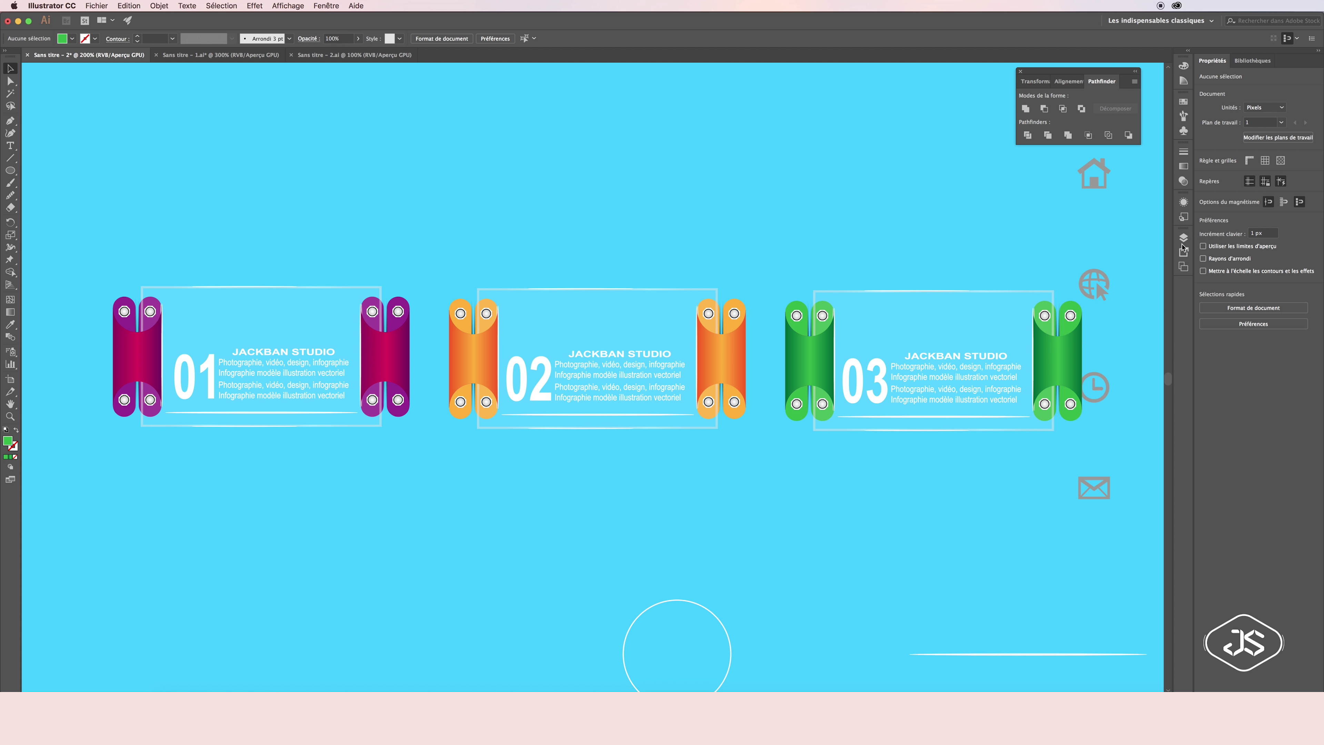
{"action": "mouse_move", "coordinate": [1093, 192]}
{"action": "left_mouse_down"}
{"action": "mouse_move", "coordinate": [677, 223]}
{"action": "mouse_move", "coordinate": [387, 553]}
{"action": "left_mouse_up"}
{"action": "mouse_move", "coordinate": [636, 615]}
{"action": "left_mouse_down"}
{"action": "mouse_move", "coordinate": [445, 515]}
{"action": "mouse_move", "coordinate": [472, 538]}
{"action": "mouse_move", "coordinate": [282, 299]}
{"action": "mouse_move", "coordinate": [329, 518]}
{"action": "mouse_move", "coordinate": [316, 528]}
{"action": "left_mouse_up"}
{"action": "left_click", "coordinate": [502, 549]}
{"action": "left_click", "coordinate": [387, 529]}
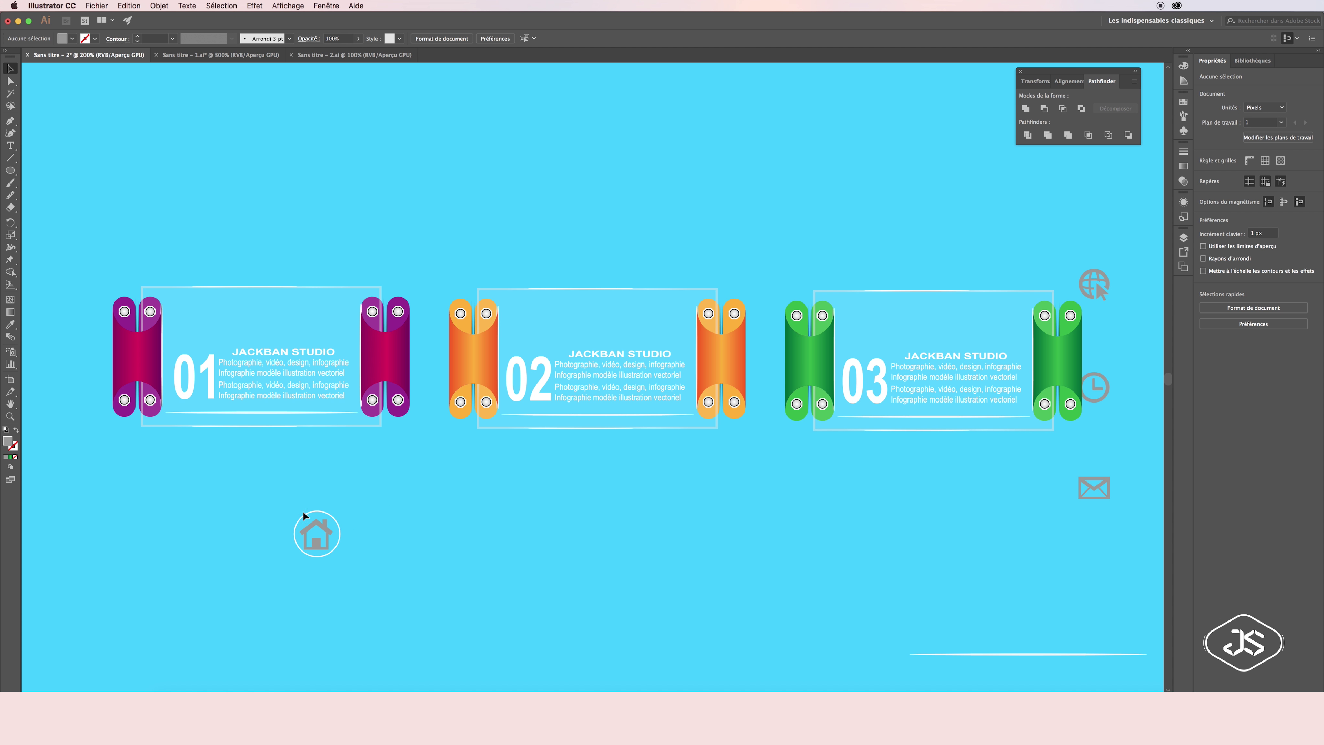
Duplicate the circle into a vertically aligned row of four and bring over the globe and envelope icons
{"action": "left_click_drag", "start_coordinate": [338, 527], "coordinate": [777, 528]}
{"action": "left_click_drag", "start_coordinate": [289, 528], "coordinate": [692, 437]}
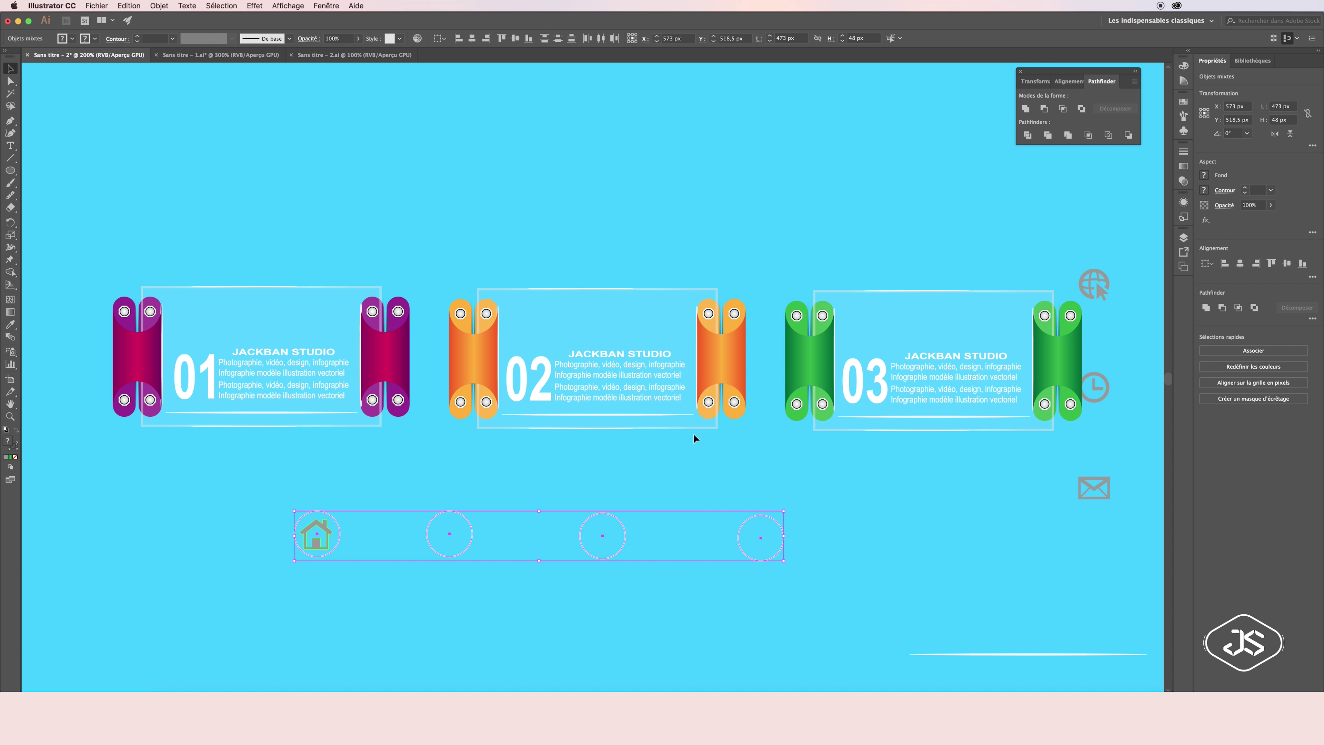
{"action": "left_click", "coordinate": [515, 39]}
{"action": "left_click", "coordinate": [938, 219]}
{"action": "left_click_drag", "start_coordinate": [1093, 284], "coordinate": [455, 591]}
{"action": "left_click_drag", "start_coordinate": [1093, 487], "coordinate": [607, 595]}
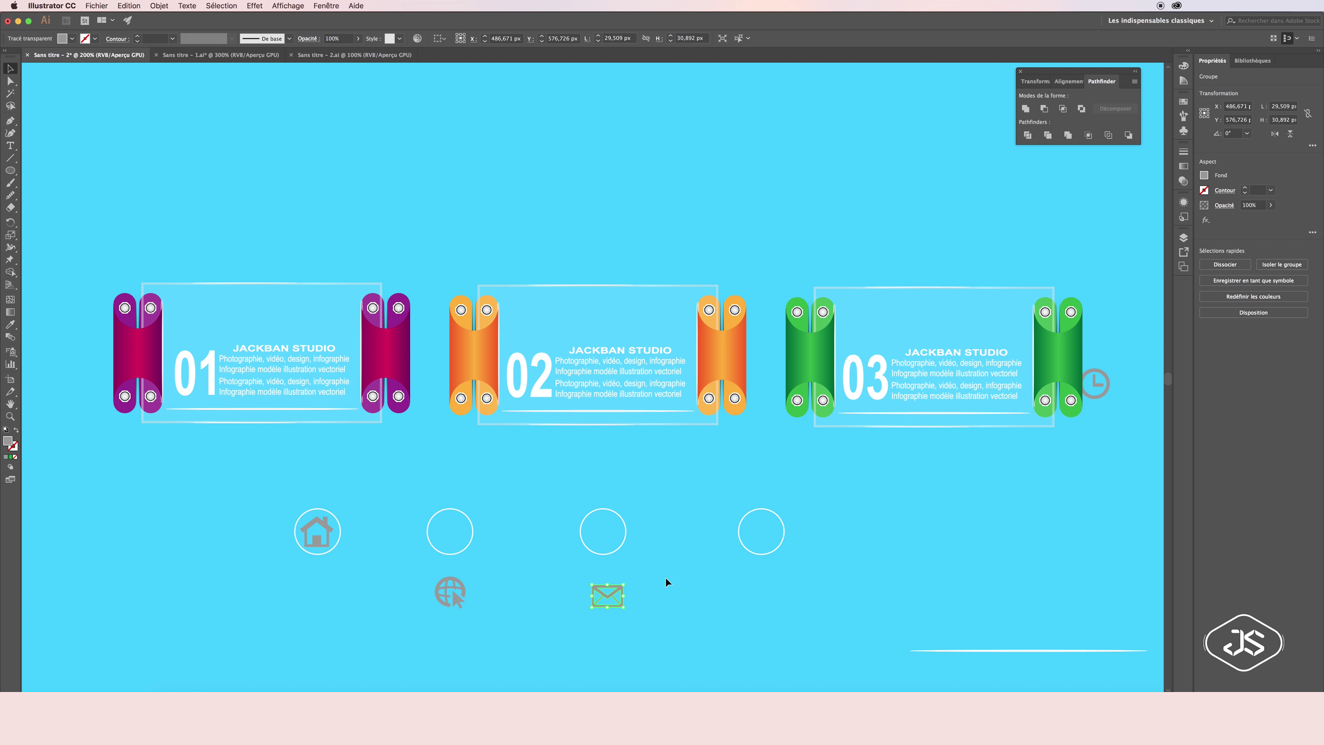
Shrink the home, globe and envelope icons and move globe and envelope into their circles
{"action": "left_click", "coordinate": [1107, 386]}
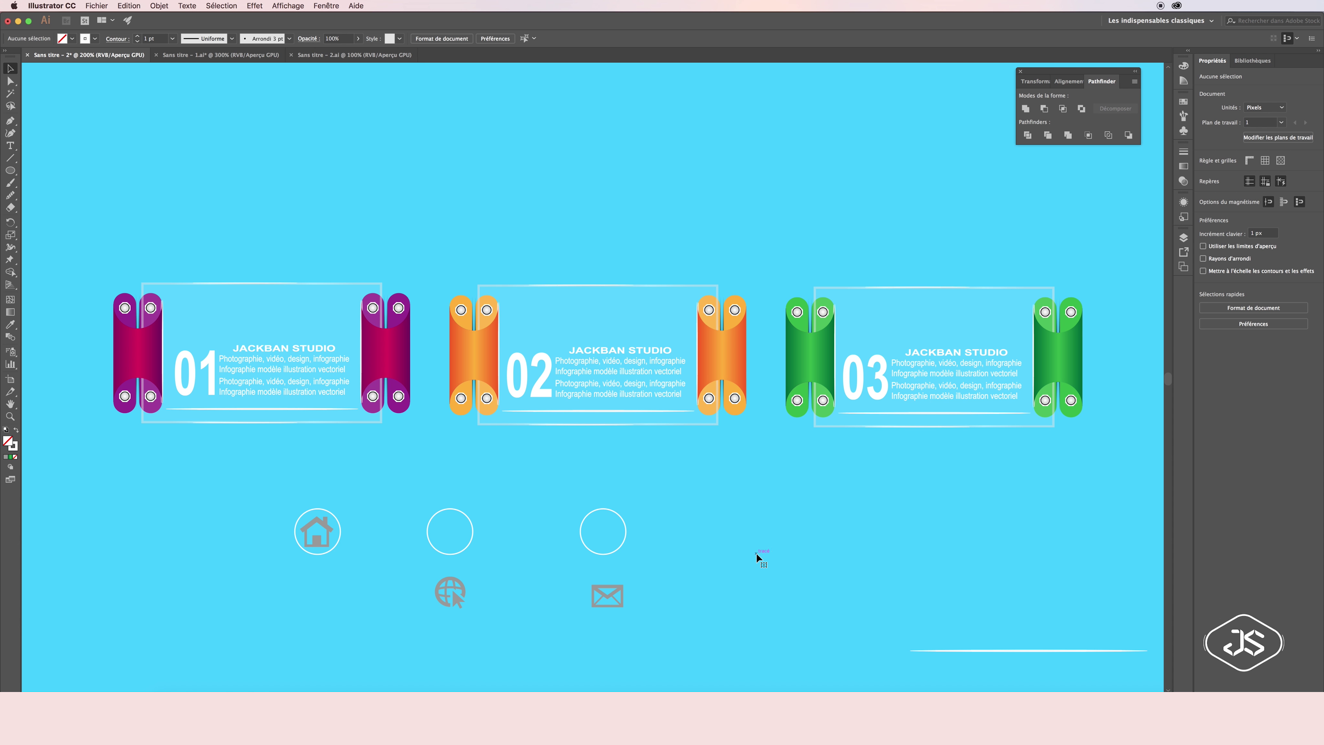
{"action": "left_click", "coordinate": [334, 541]}
{"action": "left_click", "coordinate": [451, 593], "text": "shift"}
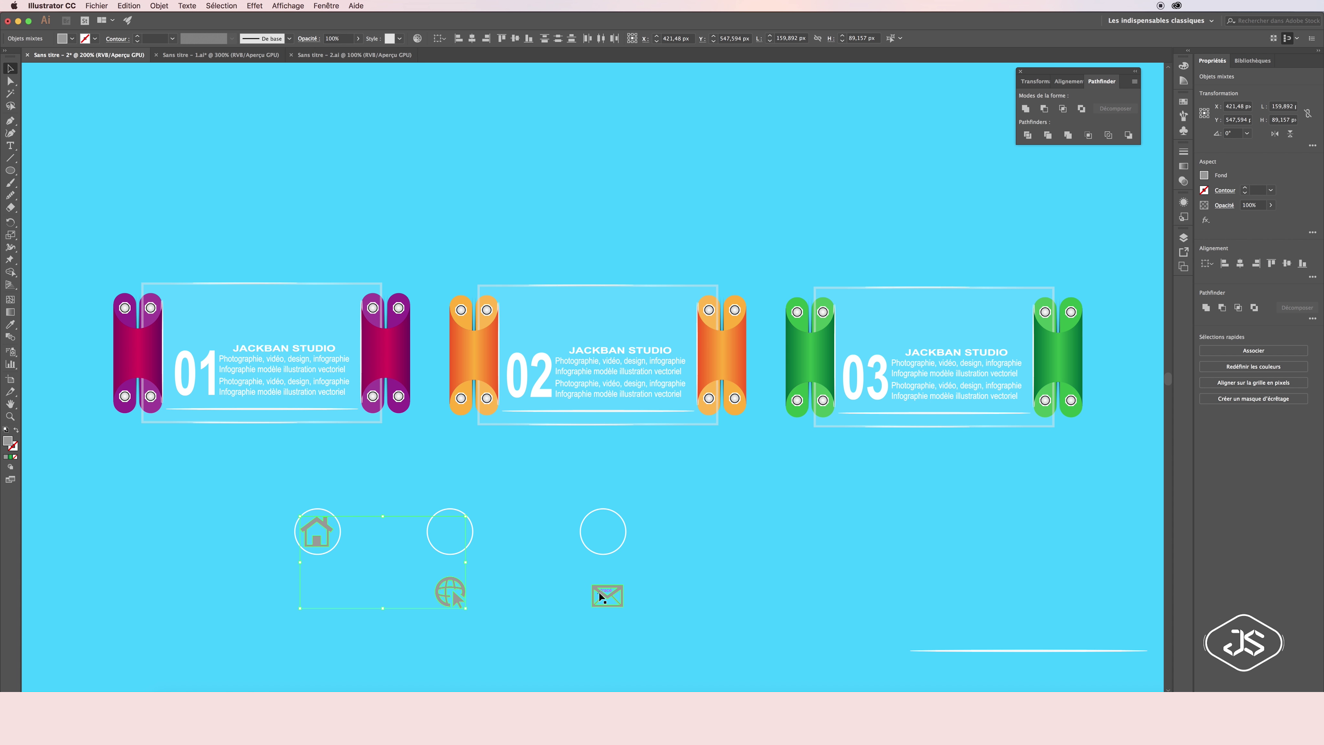
{"action": "left_click_drag", "start_coordinate": [301, 516], "coordinate": [316, 532]}
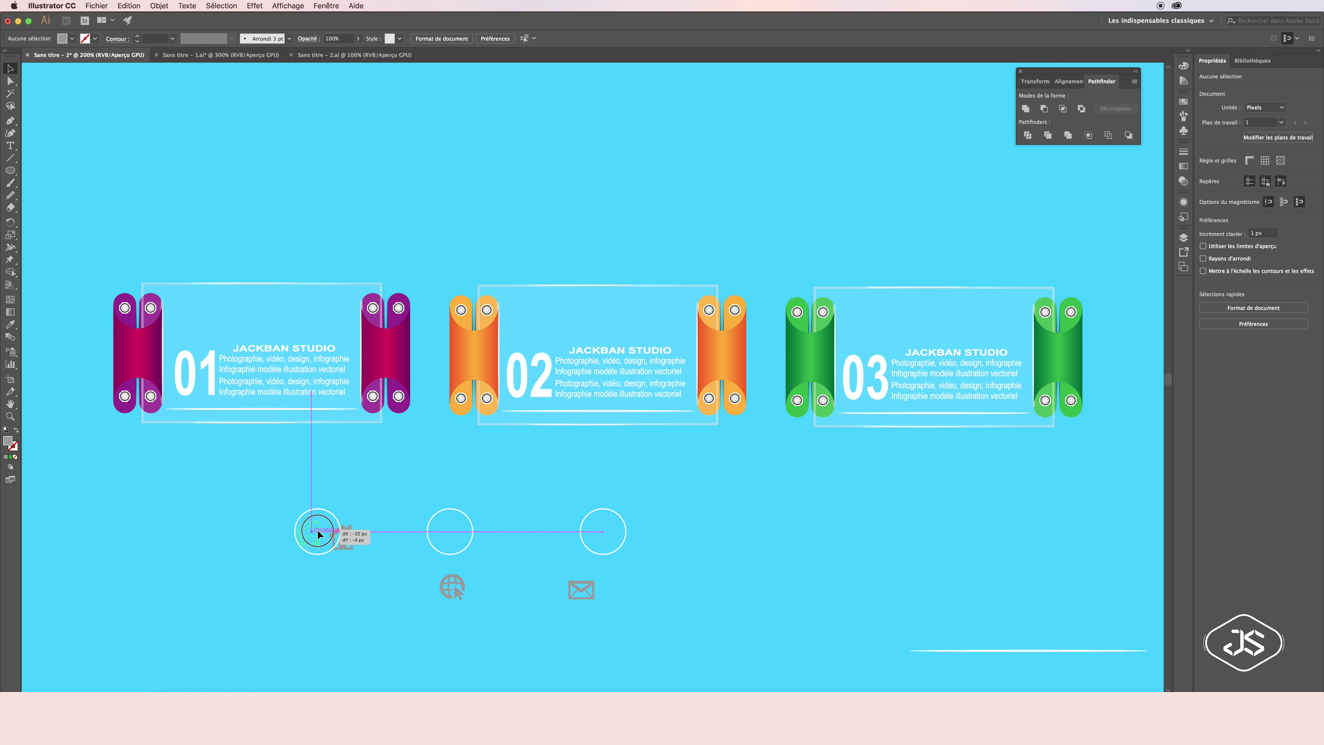
{"action": "left_click_drag", "start_coordinate": [451, 586], "coordinate": [449, 532]}
{"action": "left_click_drag", "start_coordinate": [581, 589], "coordinate": [603, 532]}
{"action": "left_click", "coordinate": [385, 544]}
Centre each icon within its circle and line the three badges up in a row
{"action": "left_click_drag", "start_coordinate": [385, 544], "coordinate": [312, 569]}
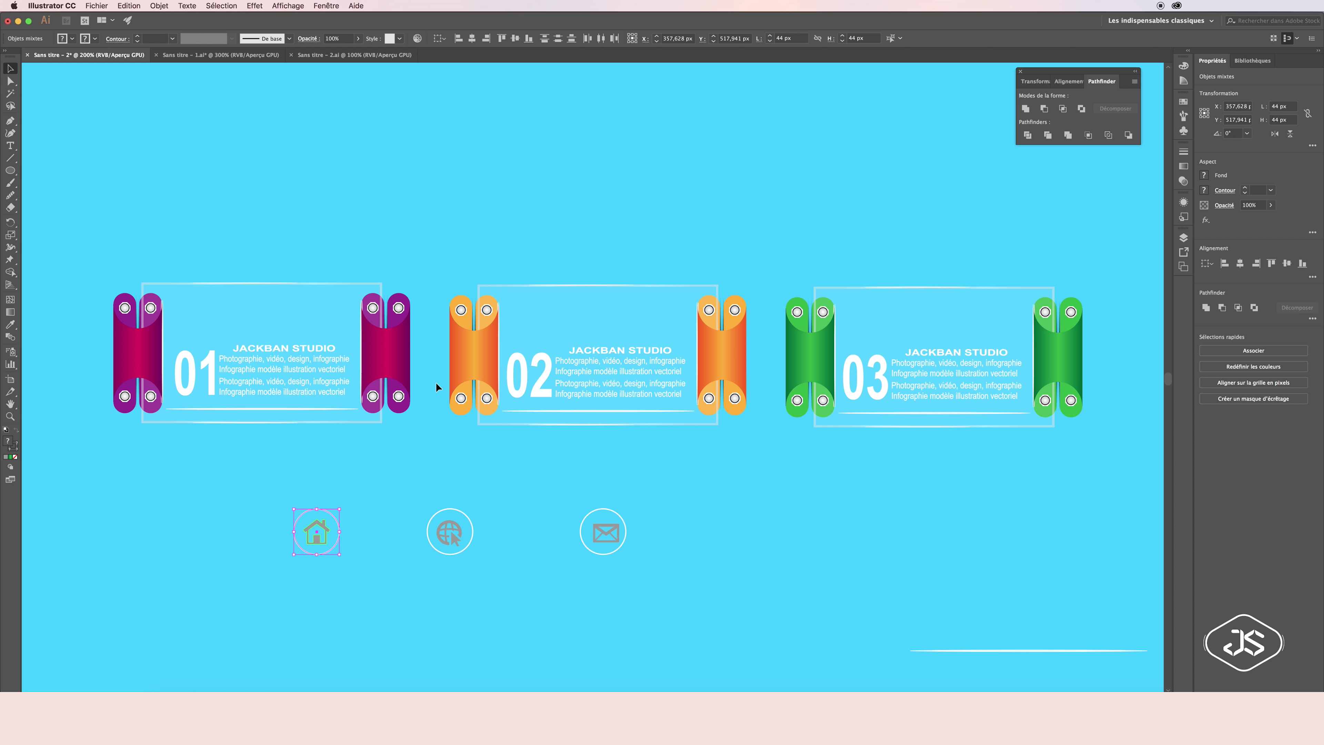
{"action": "scroll", "coordinate": [430, 389], "scroll_direction": "up", "scroll_amount": 2}
{"action": "left_click_drag", "start_coordinate": [422, 517], "coordinate": [459, 564]}
{"action": "left_click", "coordinate": [514, 41]}
{"action": "left_click_drag", "start_coordinate": [648, 588], "coordinate": [615, 542]}
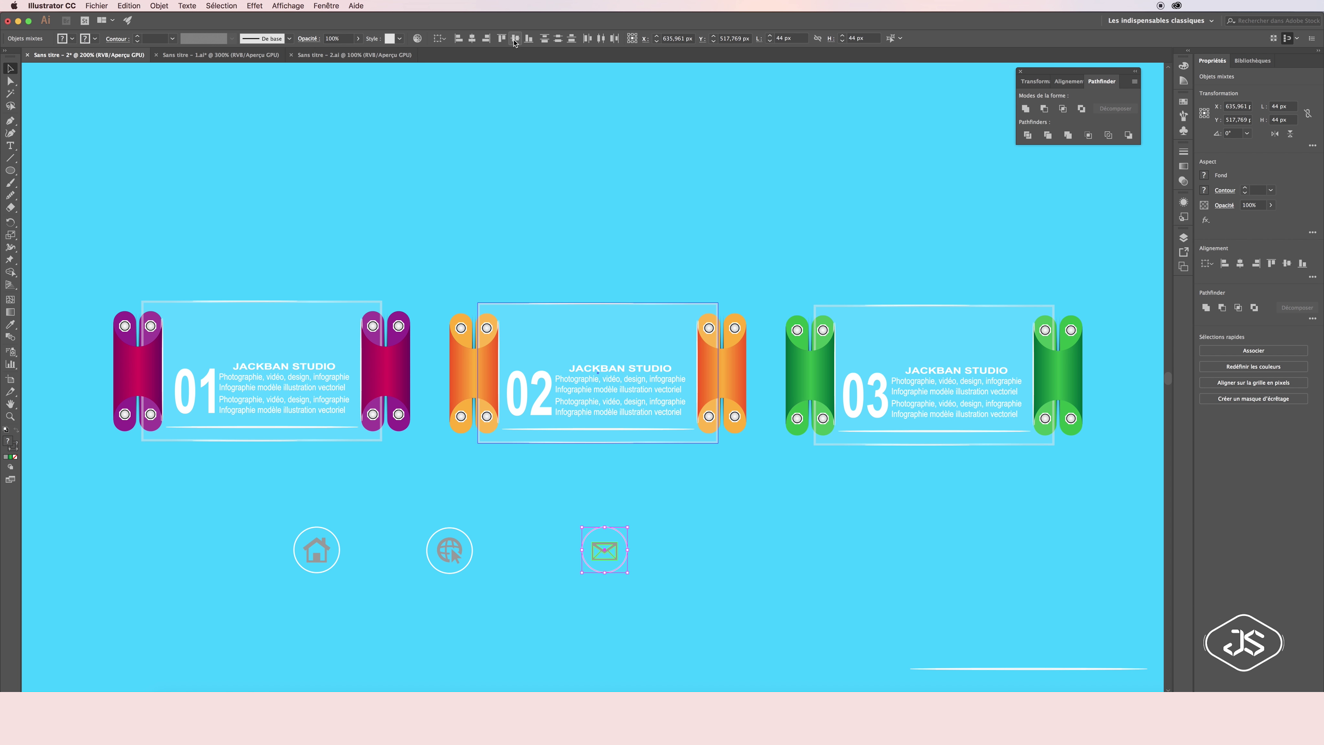
{"action": "scroll", "coordinate": [691, 511], "scroll_direction": "right", "scroll_amount": 2}
{"action": "left_click", "coordinate": [300, 551]}
{"action": "left_click", "coordinate": [436, 549], "text": "shift"}
{"action": "left_click", "coordinate": [588, 550], "text": "shift"}
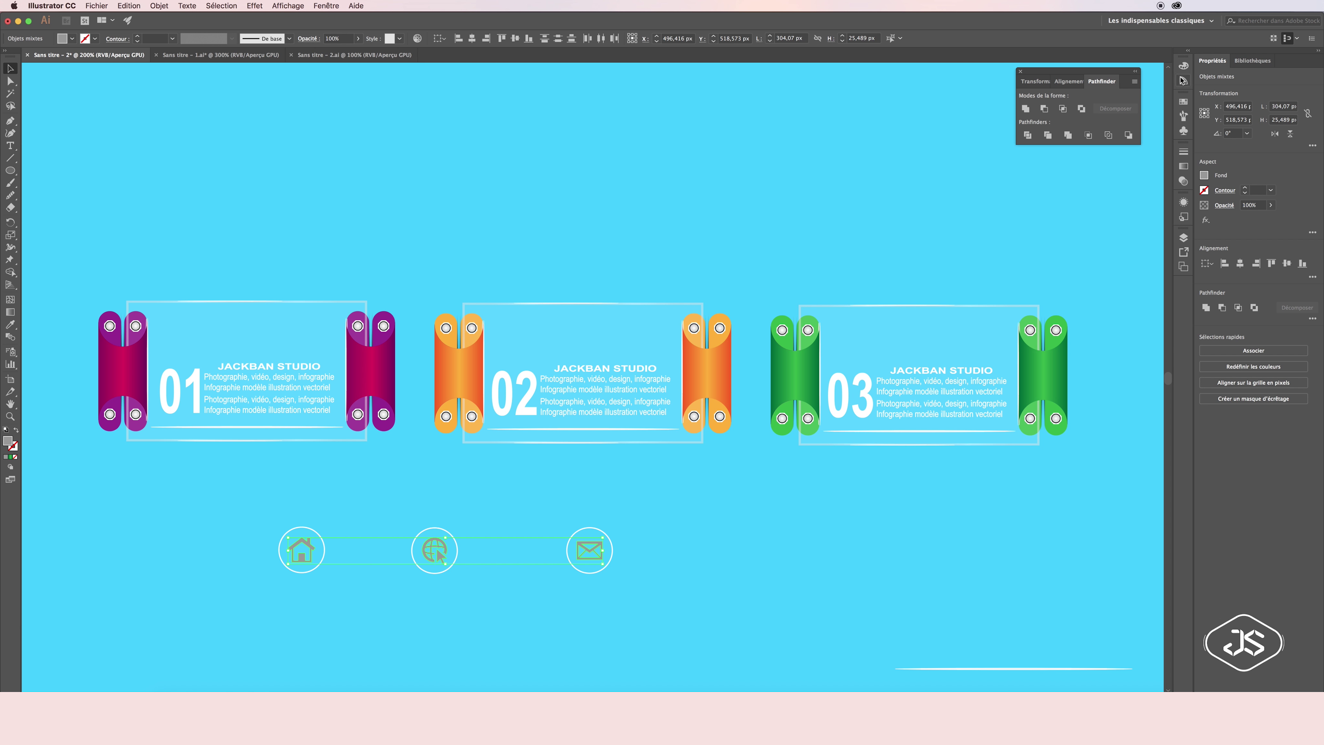
Group the globe icon with its circle and move the home badge atop panel 01
{"action": "left_click", "coordinate": [1183, 80]}
{"action": "scroll", "coordinate": [910, 257], "scroll_direction": "up", "scroll_amount": 1}
{"action": "right_click", "coordinate": [306, 553]}
{"action": "right_click", "coordinate": [440, 554]}
{"action": "left_click", "coordinate": [484, 618]}
{"action": "left_click", "coordinate": [1183, 237]}
{"action": "left_click_drag", "start_coordinate": [300, 562], "coordinate": [241, 345]}
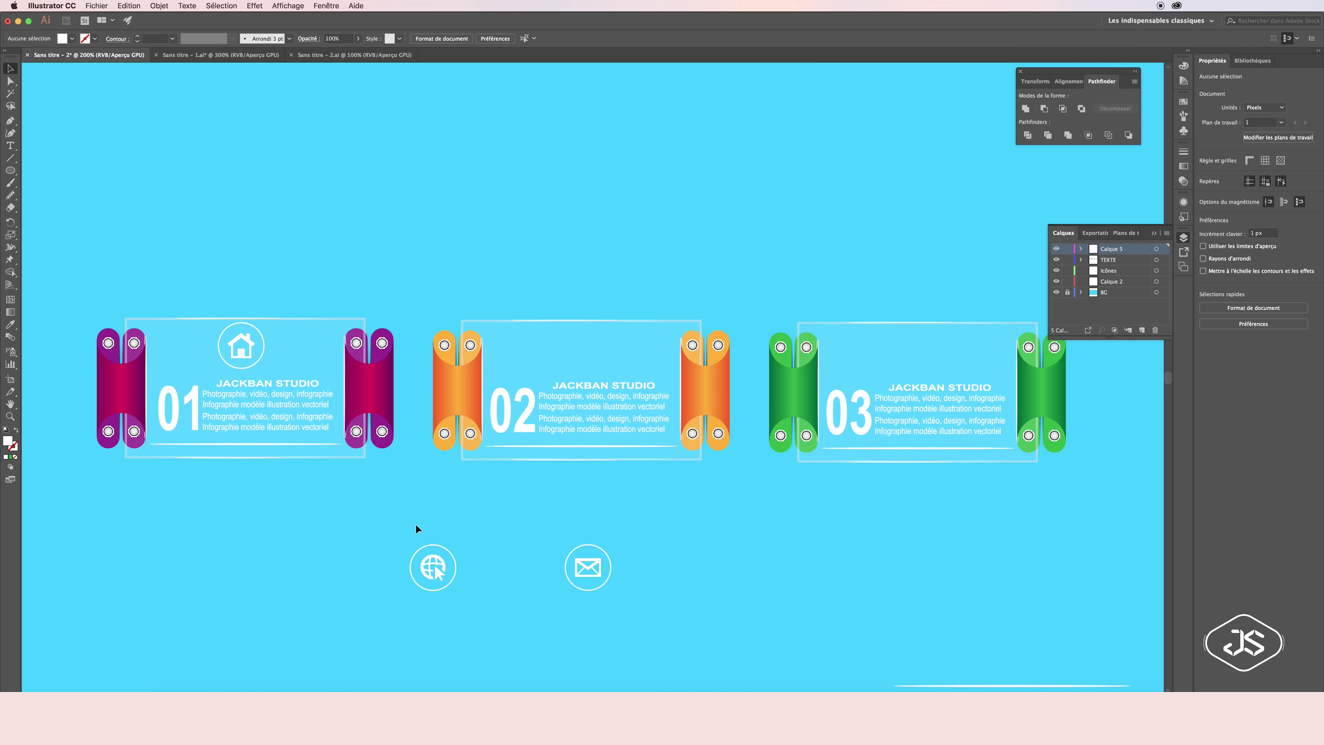
Move the home, globe and envelope badges to the tops of panels 01, 02 and 03
{"action": "key", "text": "ctrl+z"}
{"action": "left_click", "coordinate": [916, 417]}
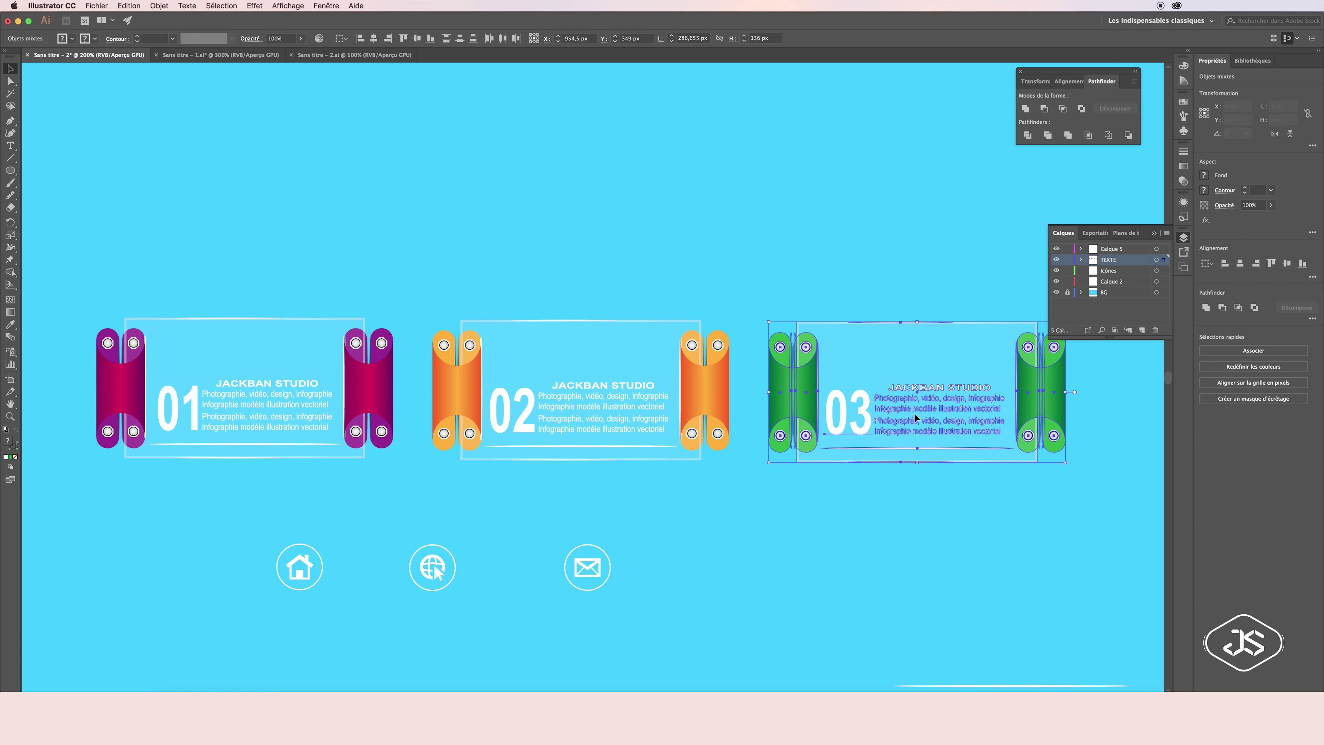
{"action": "left_click_drag", "start_coordinate": [308, 571], "coordinate": [236, 347]}
{"action": "left_click_drag", "start_coordinate": [428, 567], "coordinate": [578, 335]}
{"action": "left_click_drag", "start_coordinate": [587, 568], "coordinate": [925, 351]}
{"action": "key", "text": "ctrl+1"}
Show the rulers and fine-tune the globe badge's position within panel 02
{"action": "key", "text": "ctrl+r"}
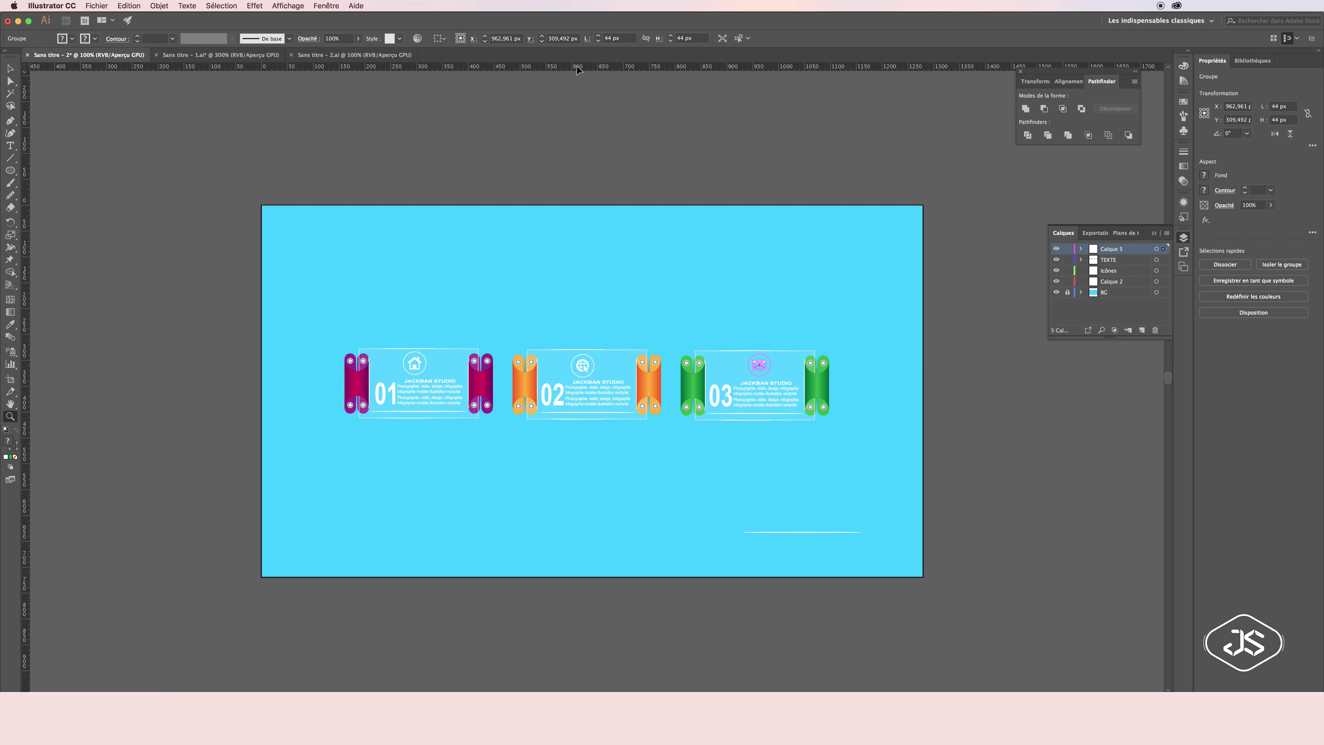
{"action": "left_click", "coordinate": [509, 346]}
{"action": "key", "text": "v"}
{"action": "left_click_drag", "start_coordinate": [518, 265], "coordinate": [519, 263]}
{"action": "scroll", "coordinate": [542, 306], "scroll_direction": "right", "scroll_amount": 10}
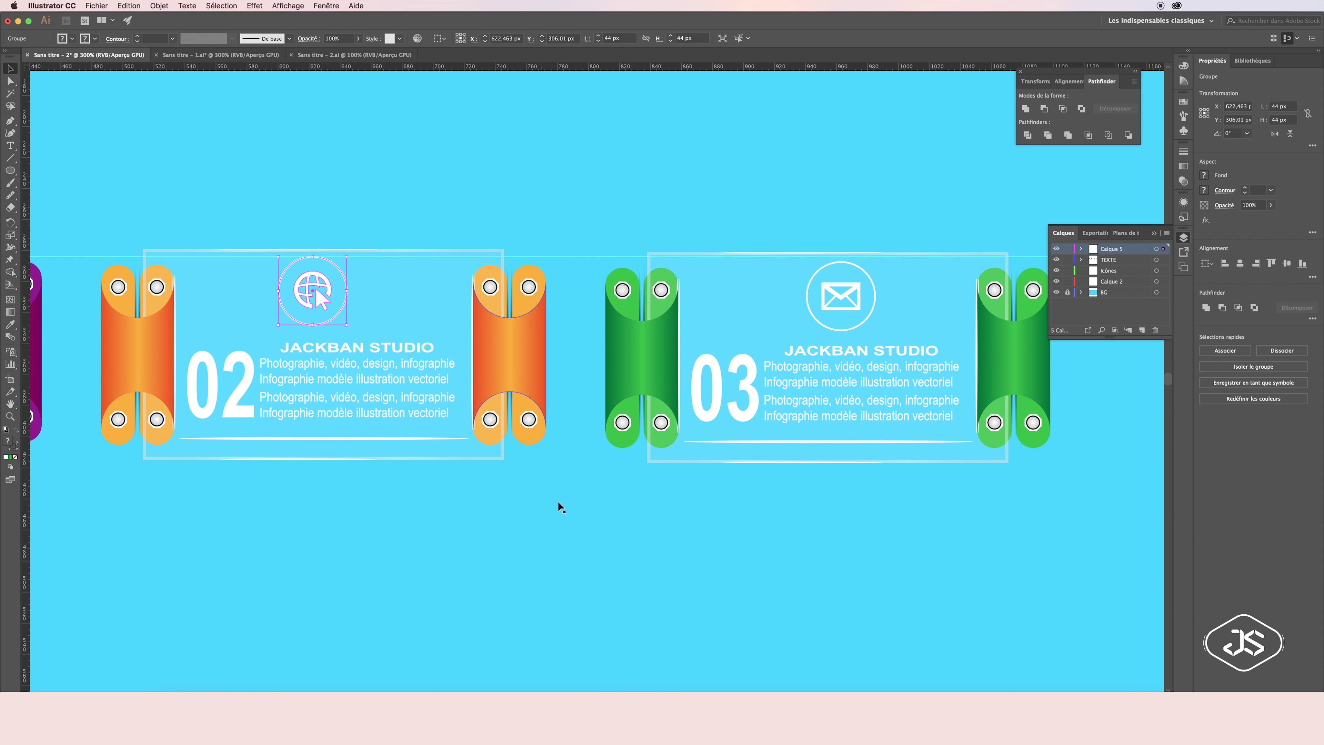
{"action": "key", "text": "ctrl+1"}
Remove the old horizontal guide and briefly hide, then reshow, the icons layer
{"action": "left_click", "coordinate": [737, 338]}
{"action": "key", "text": "ctrl+3"}
{"action": "key", "text": "ctrl+a"}
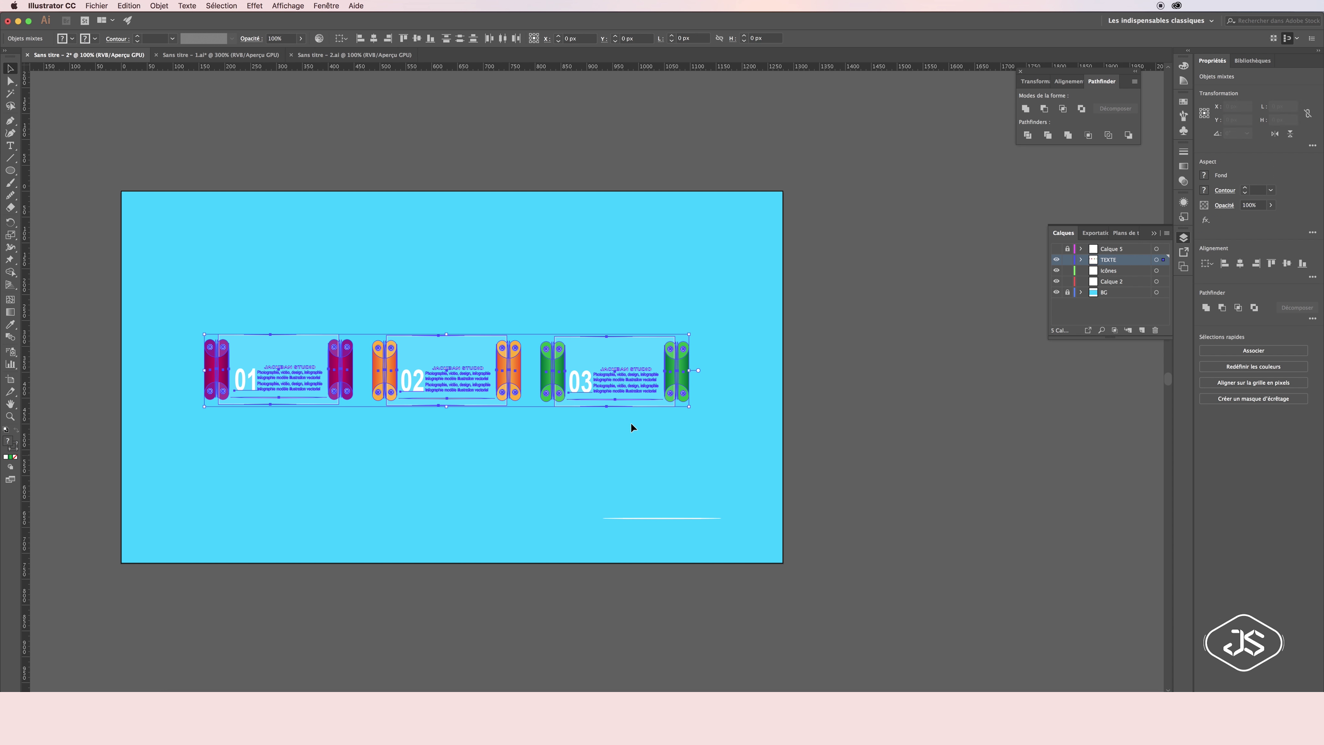
{"action": "left_click", "coordinate": [464, 437]}
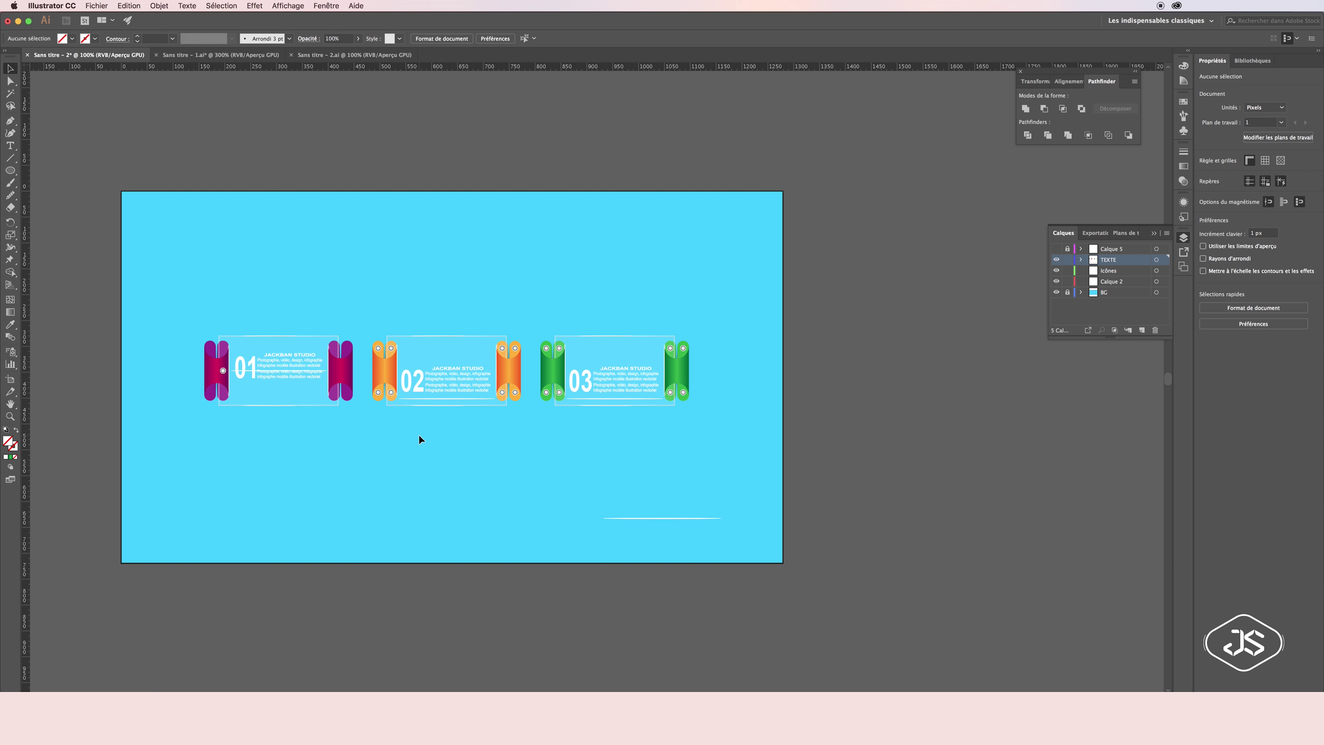
{"action": "key", "text": "ctrl+a"}
{"action": "left_click", "coordinate": [417, 447]}
{"action": "key", "text": "ctrl+alt+3"}
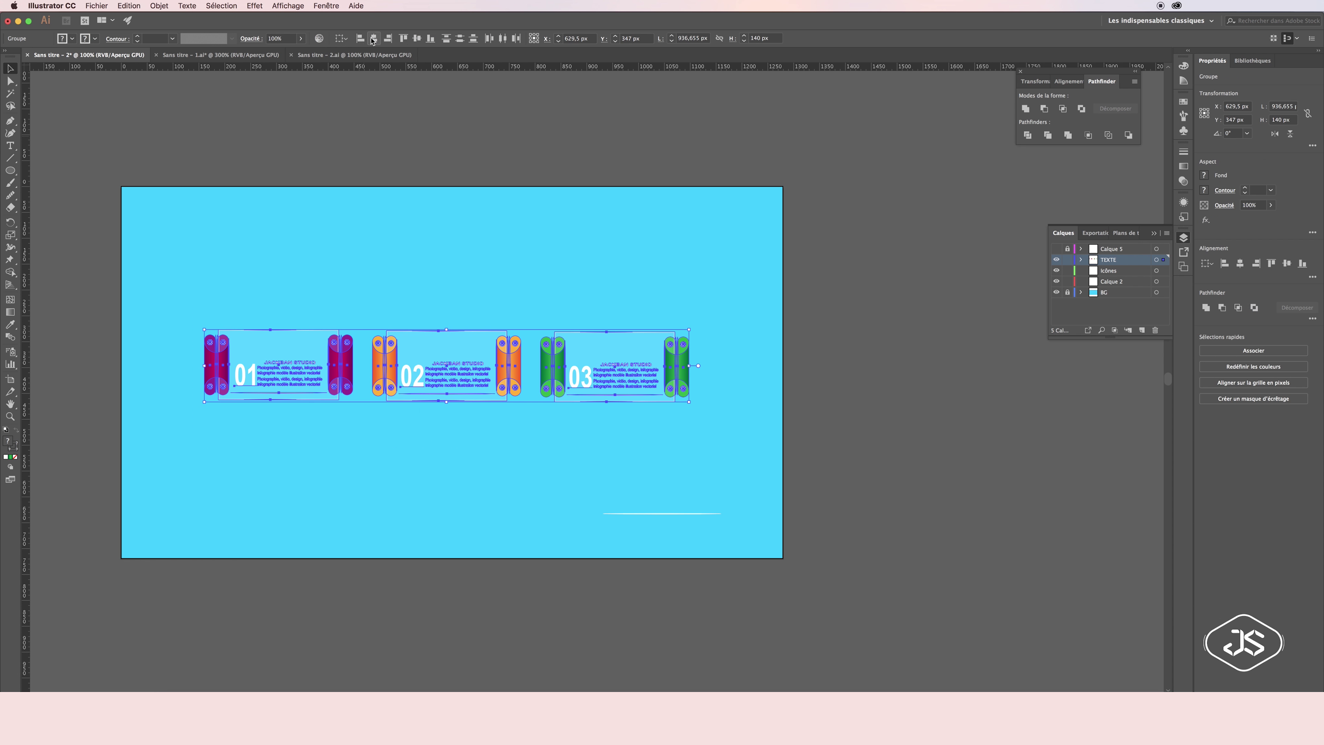
{"action": "key", "text": "ctrl+shift+a"}
Align the home and envelope badges to a new horizontal guide, locking TEXTE temporarily
{"action": "left_click_drag", "start_coordinate": [419, 70], "coordinate": [429, 336]}
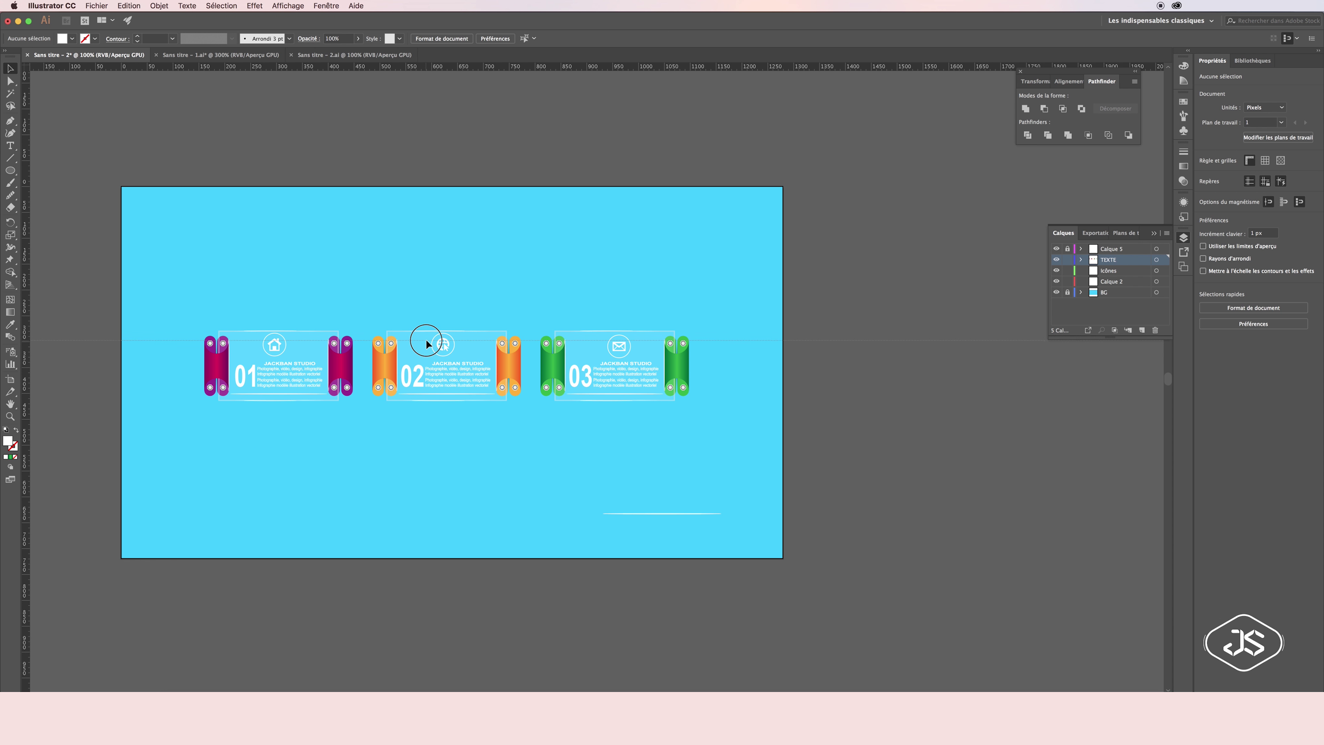
{"action": "left_click", "coordinate": [293, 345]}
{"action": "key", "text": "ctrl+2"}
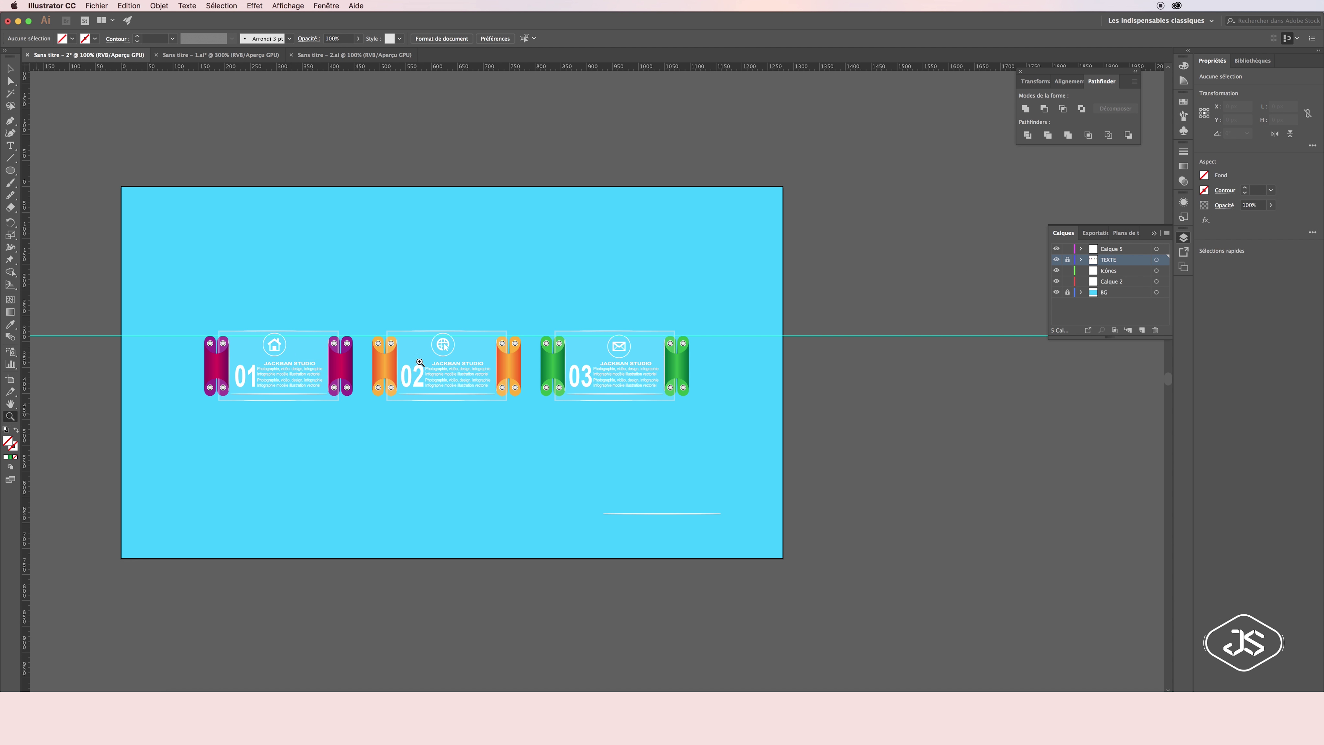
{"action": "scroll", "coordinate": [317, 338], "scroll_direction": "up", "scroll_amount": 2}
{"action": "left_click", "coordinate": [251, 344]}
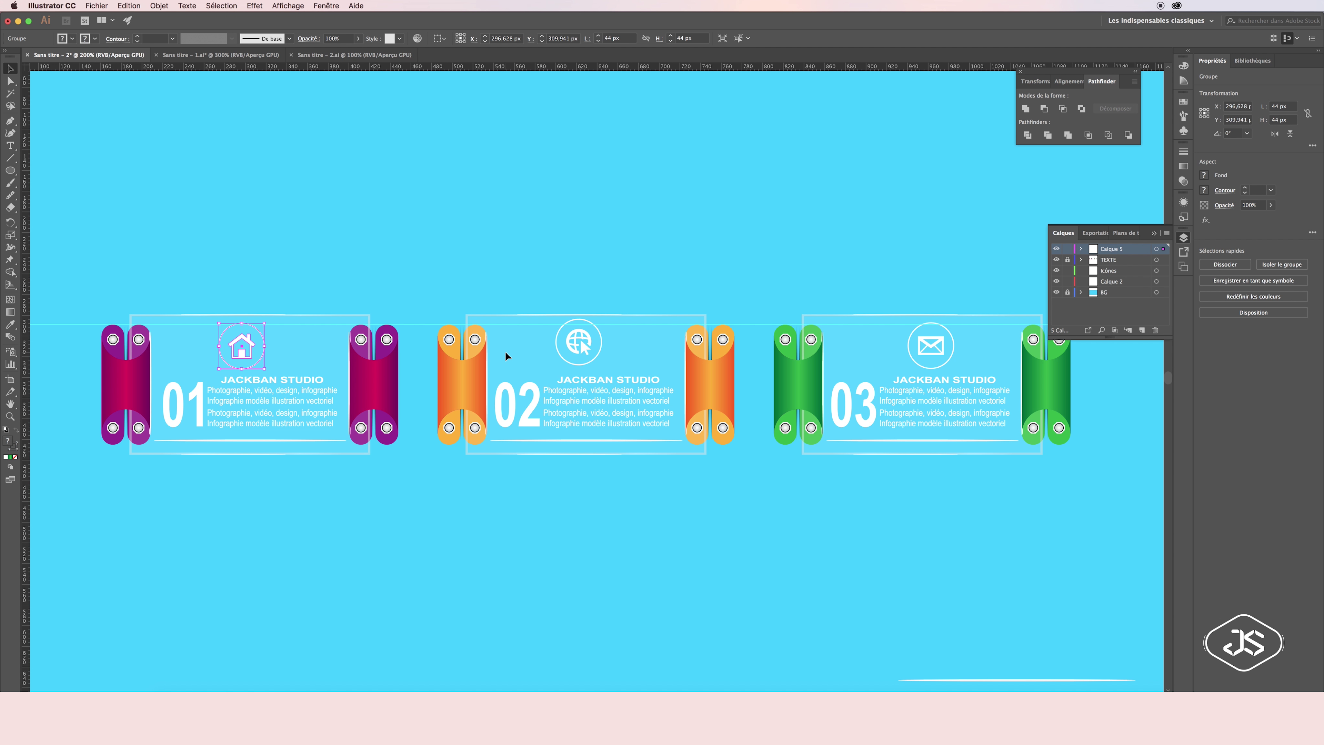
{"action": "key", "text": "ctrl+alt+2"}
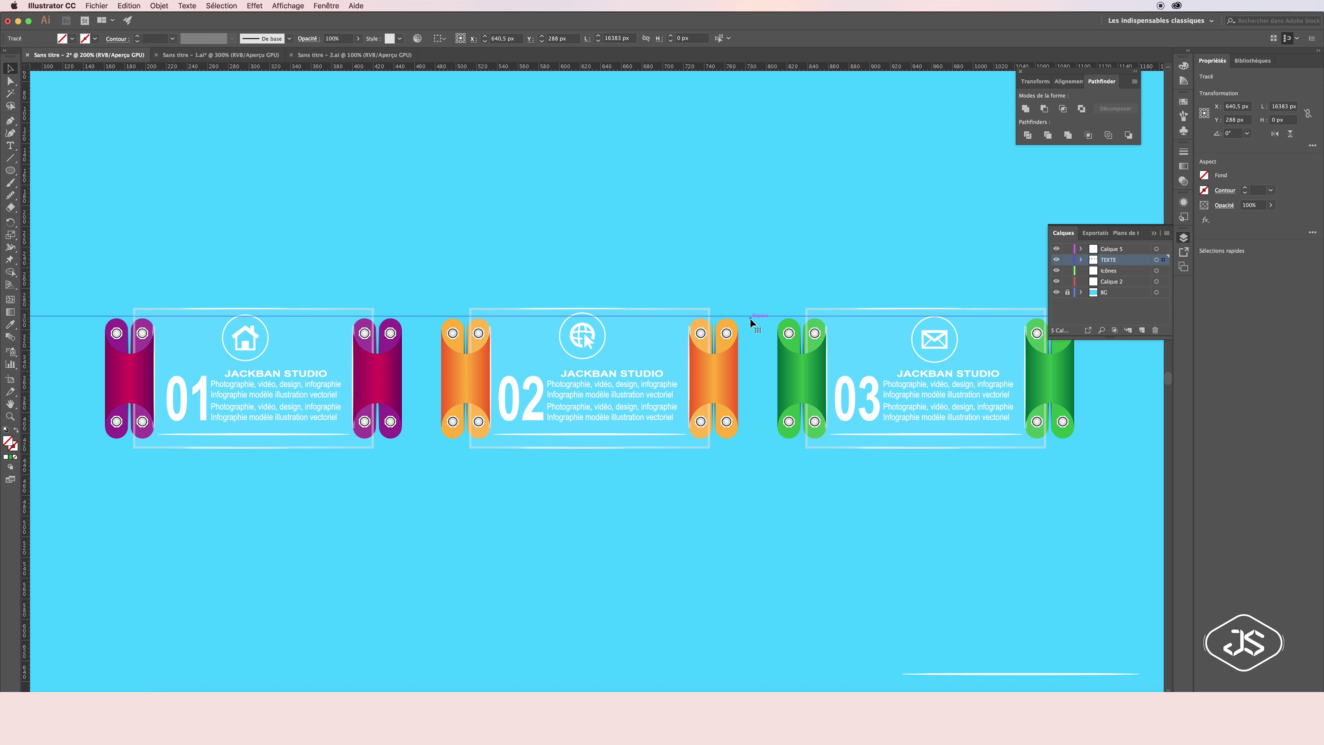
{"action": "left_click", "coordinate": [928, 334]}
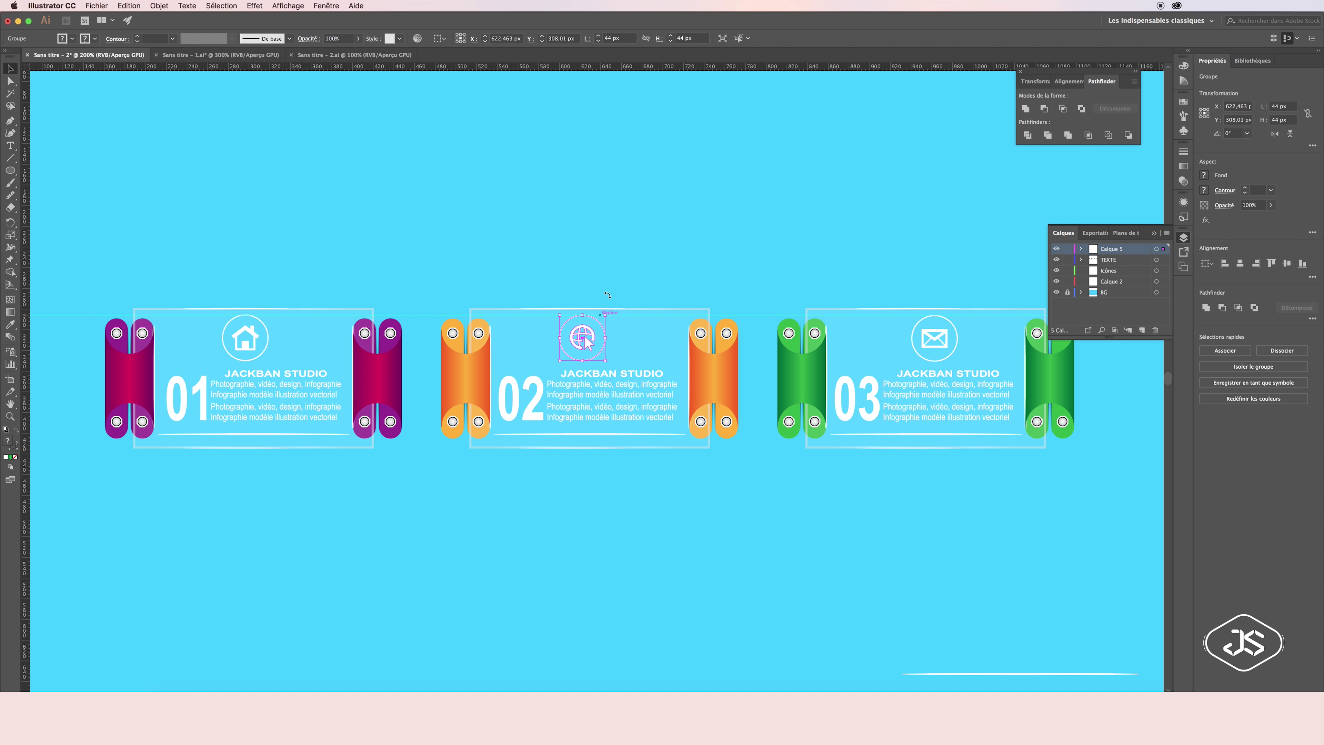
{"action": "left_click", "coordinate": [821, 290]}
{"action": "key", "text": "ctrl+1"}
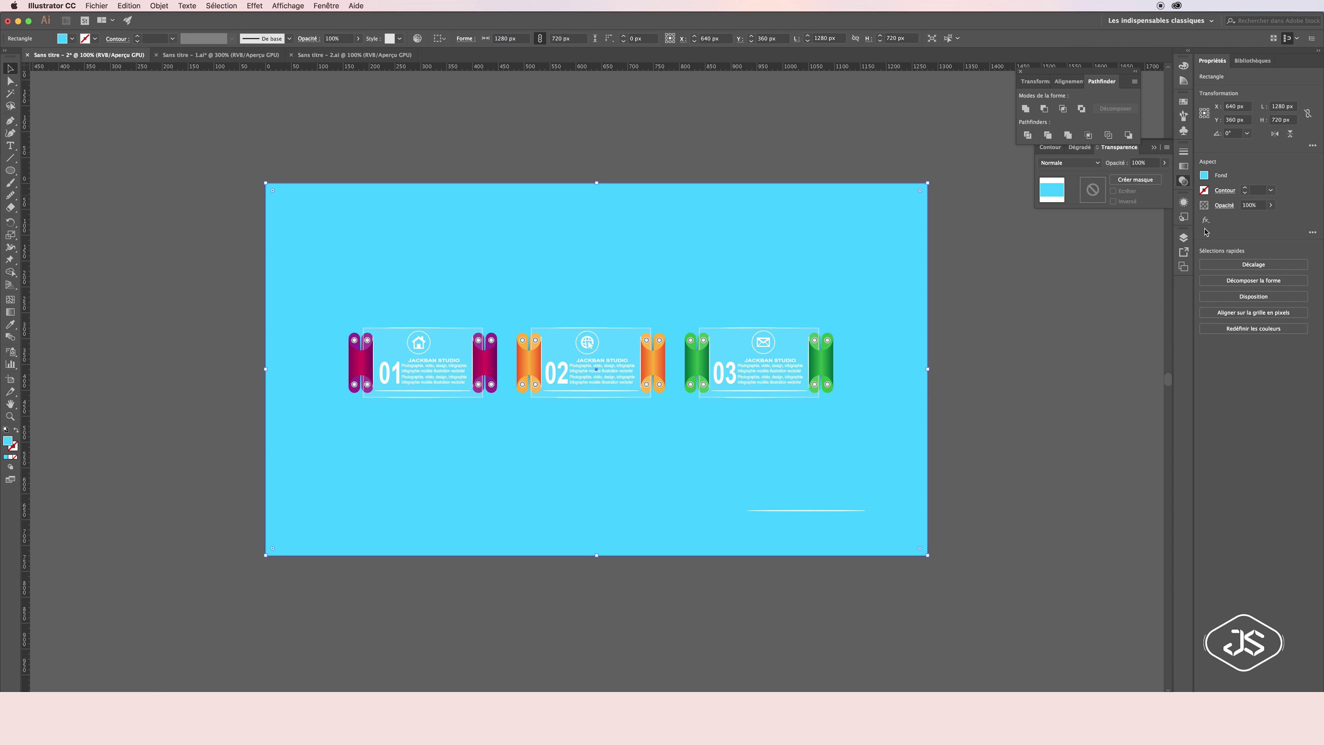
Fill the background rectangle with navy #003B7A and lock the BG layer
{"action": "left_click", "coordinate": [1183, 65]}
{"action": "left_click", "coordinate": [1121, 125]}
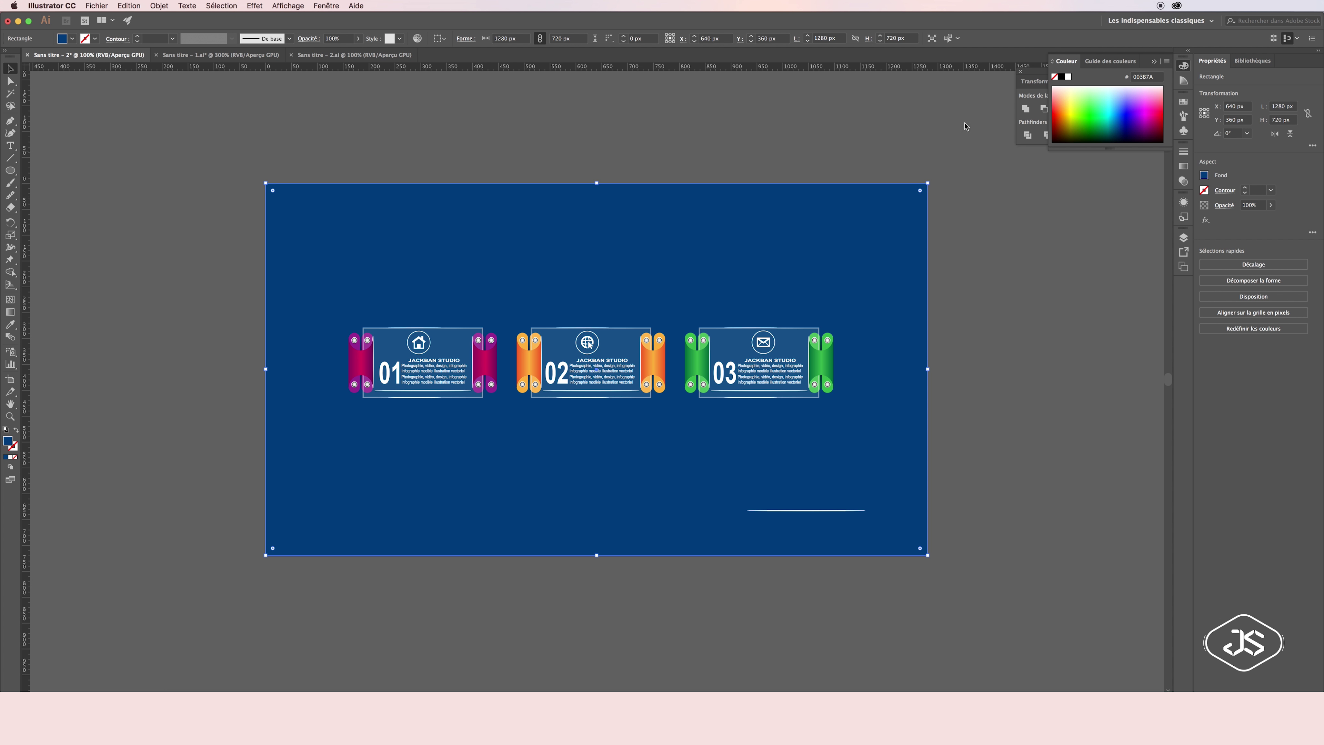
{"action": "left_click", "coordinate": [1183, 237]}
{"action": "left_click", "coordinate": [1067, 292]}
Make TEXTE the active layer and align cards 01 and 02
{"action": "left_click", "coordinate": [392, 366]}
{"action": "left_click", "coordinate": [511, 425]}
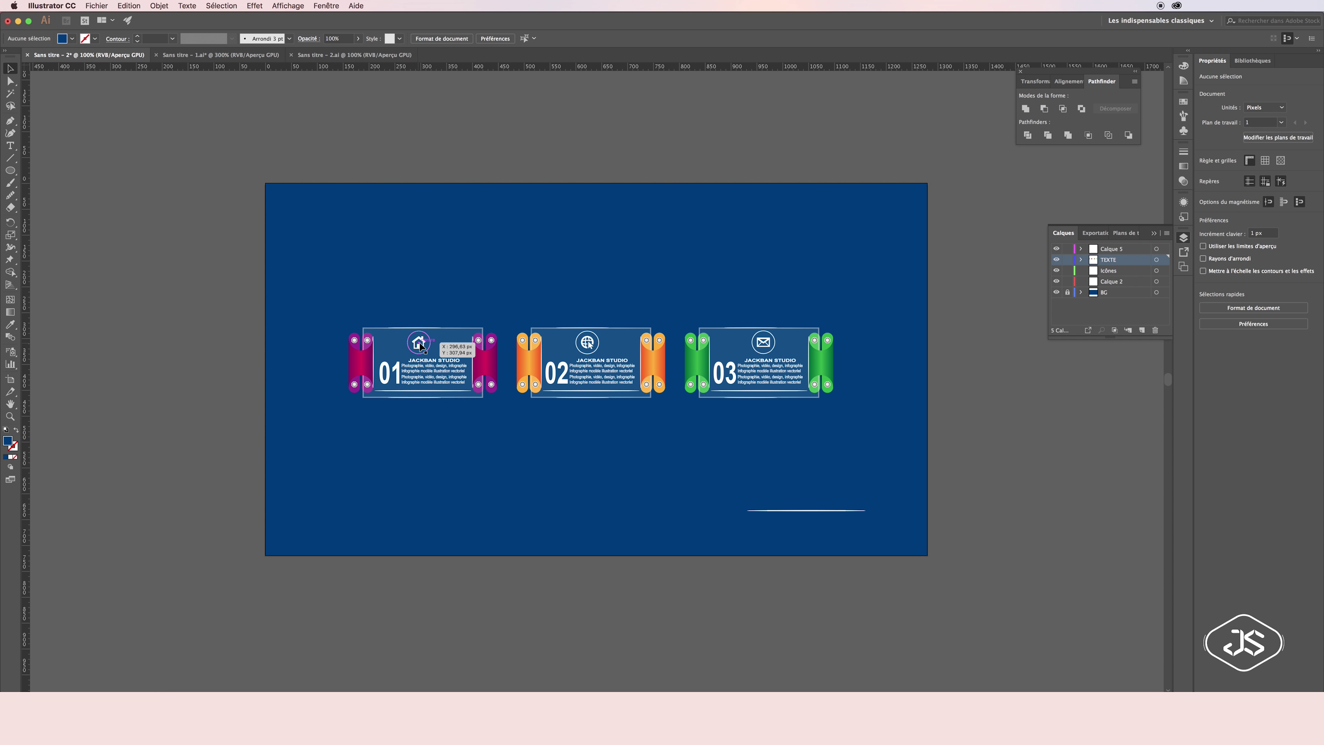
{"action": "left_click", "coordinate": [420, 345]}
{"action": "left_click", "coordinate": [374, 38]}
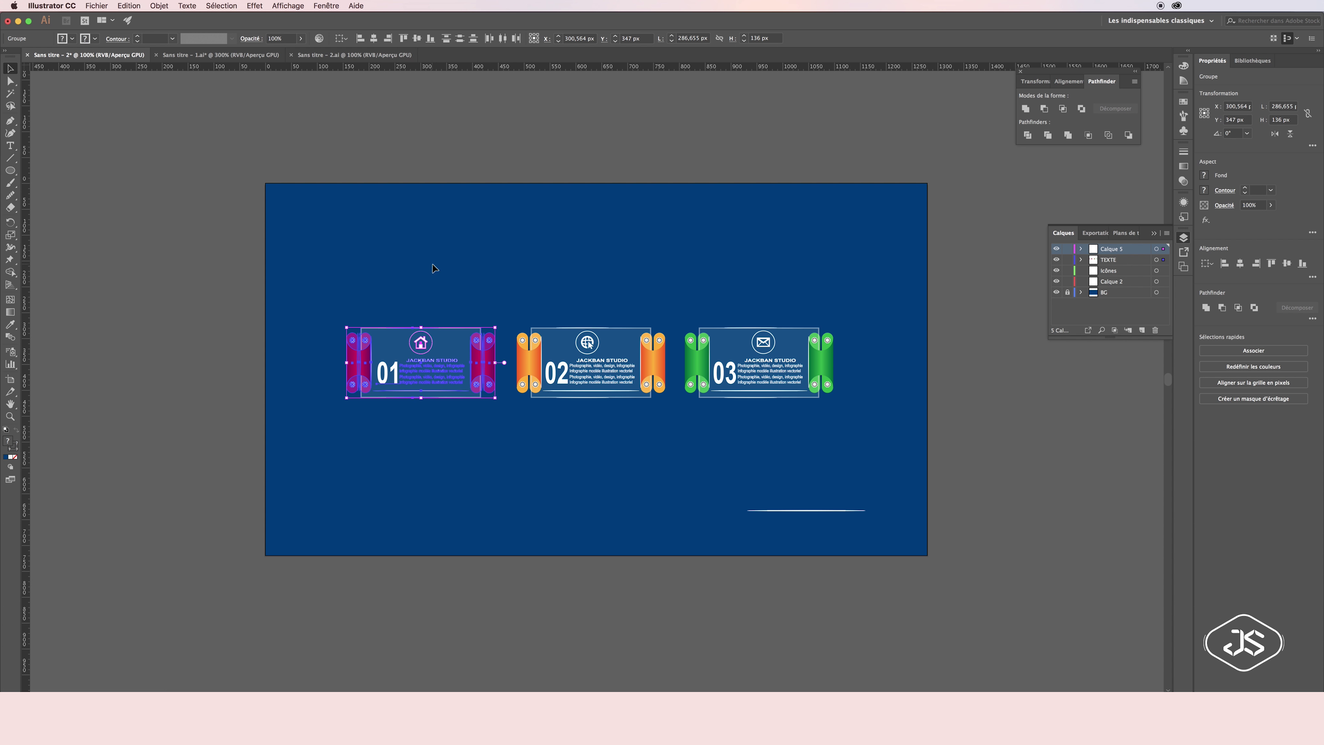
{"action": "left_click", "coordinate": [437, 266]}
{"action": "left_click", "coordinate": [589, 365]}
{"action": "left_click", "coordinate": [374, 38]}
Select card 03, zoom in on the cards, and bring up card options
{"action": "left_click", "coordinate": [764, 365]}
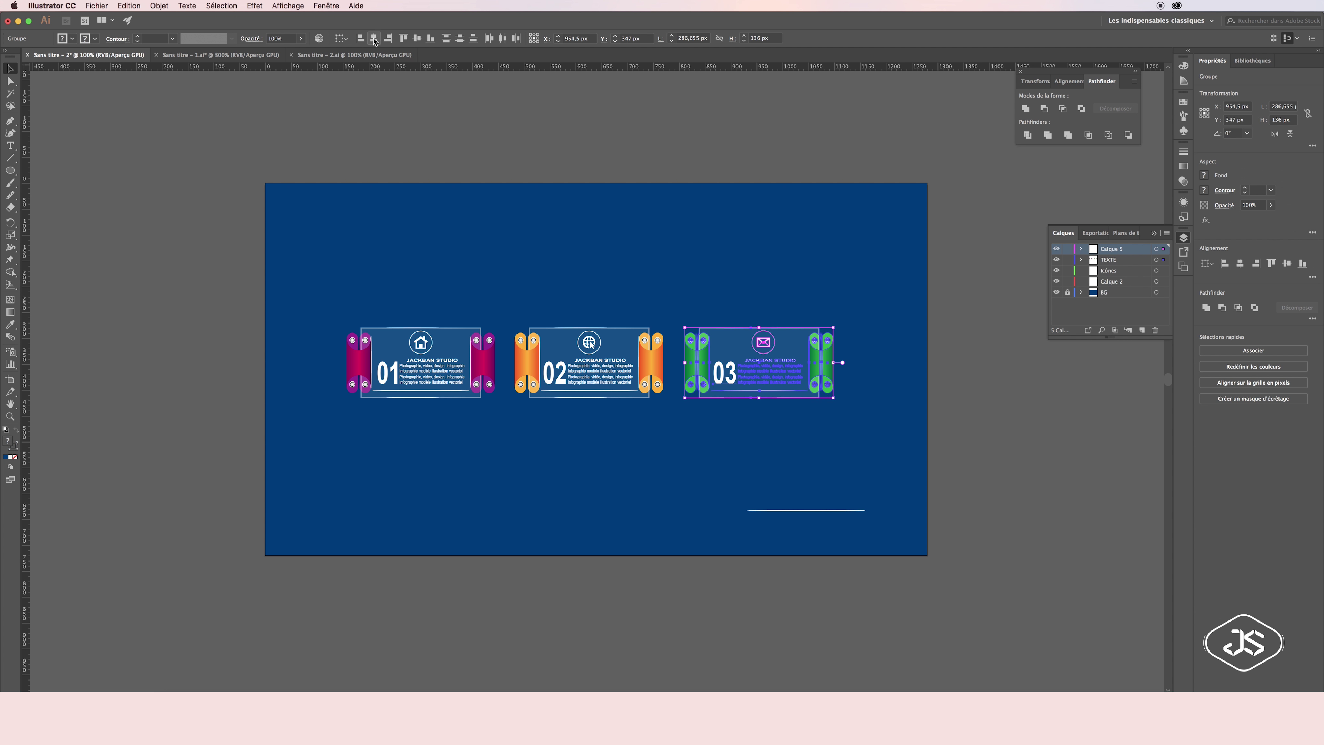
{"action": "left_click", "coordinate": [693, 410]}
{"action": "left_click", "coordinate": [862, 402]}
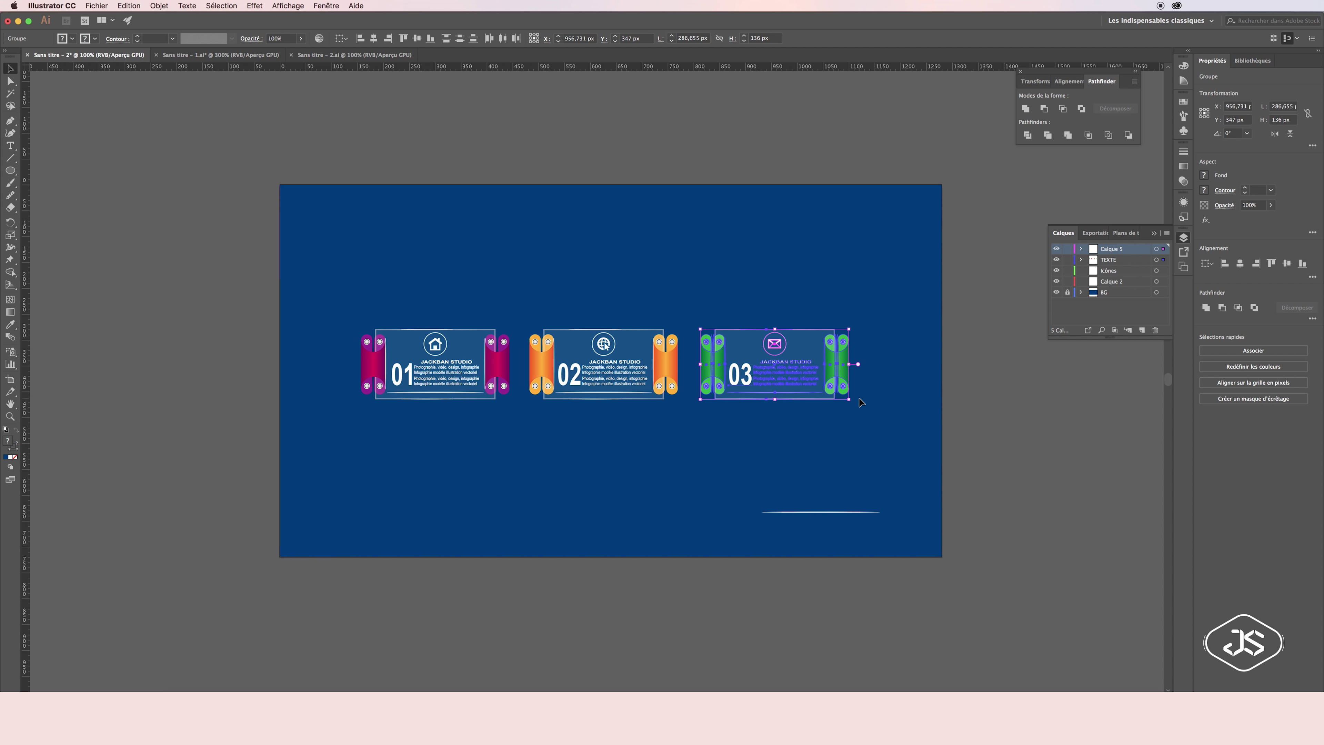
{"action": "left_click", "coordinate": [444, 408]}
{"action": "key", "text": "z"}
{"action": "left_click", "coordinate": [528, 383]}
{"action": "key", "text": "v"}
{"action": "left_click", "coordinate": [535, 363]}
{"action": "right_click", "coordinate": [535, 363]}
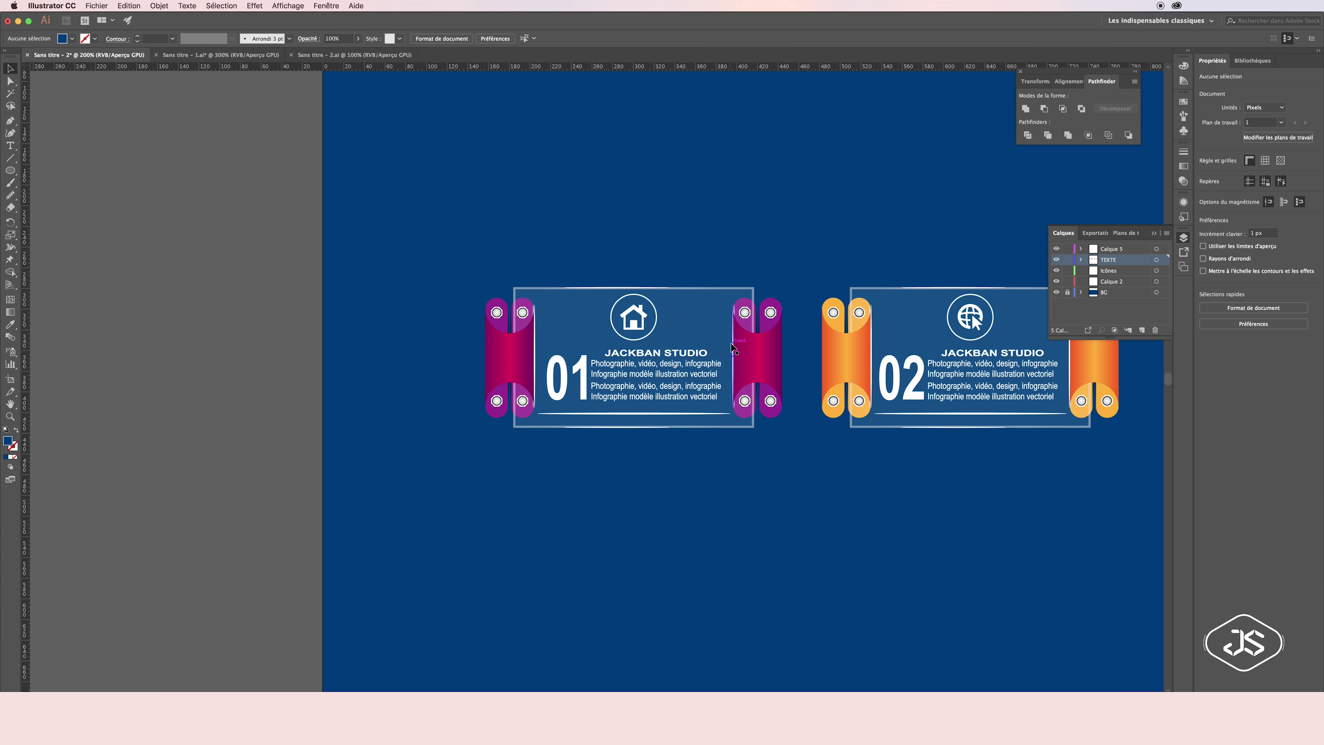
Dismiss the context menu and zoom in on card 01's left edge
{"action": "right_click", "coordinate": [886, 363]}
{"action": "left_click", "coordinate": [903, 428]}
{"action": "scroll", "coordinate": [677, 397], "scroll_direction": "right", "scroll_amount": 5}
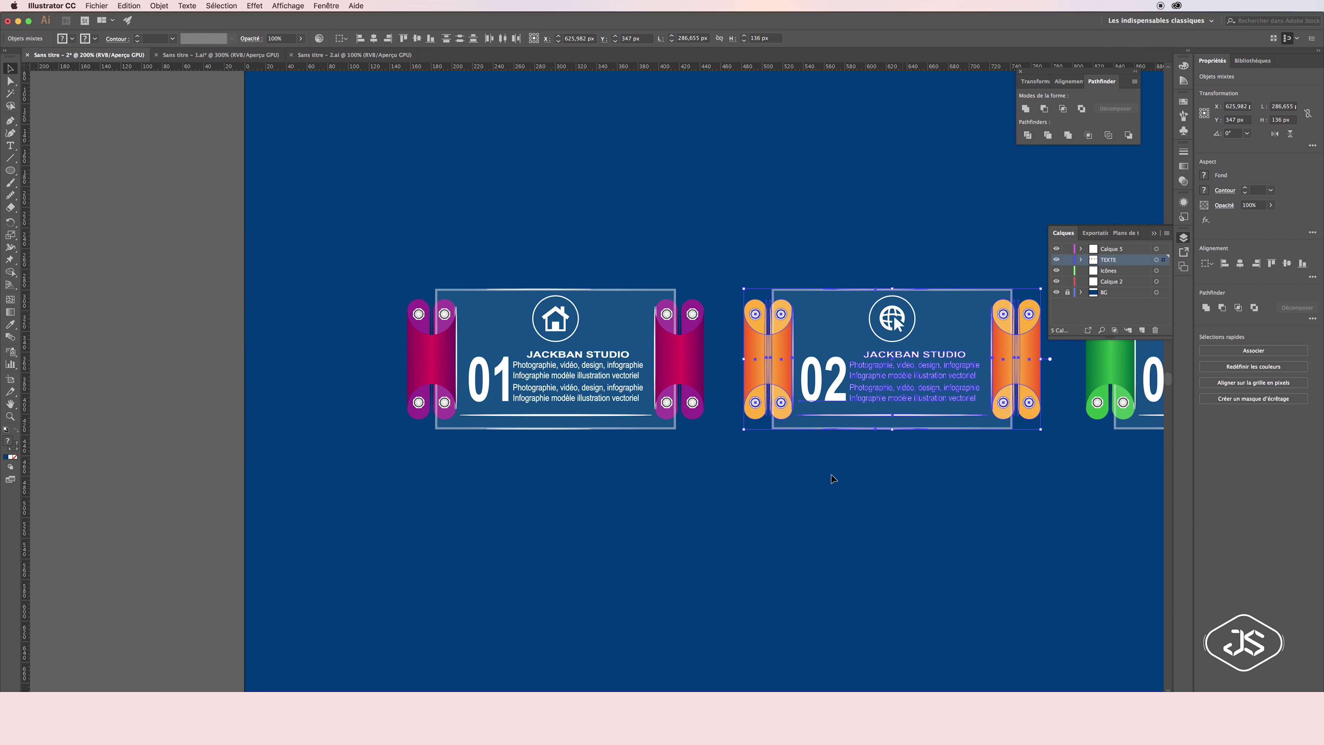
{"action": "key", "text": "z"}
{"action": "left_click", "coordinate": [444, 369]}
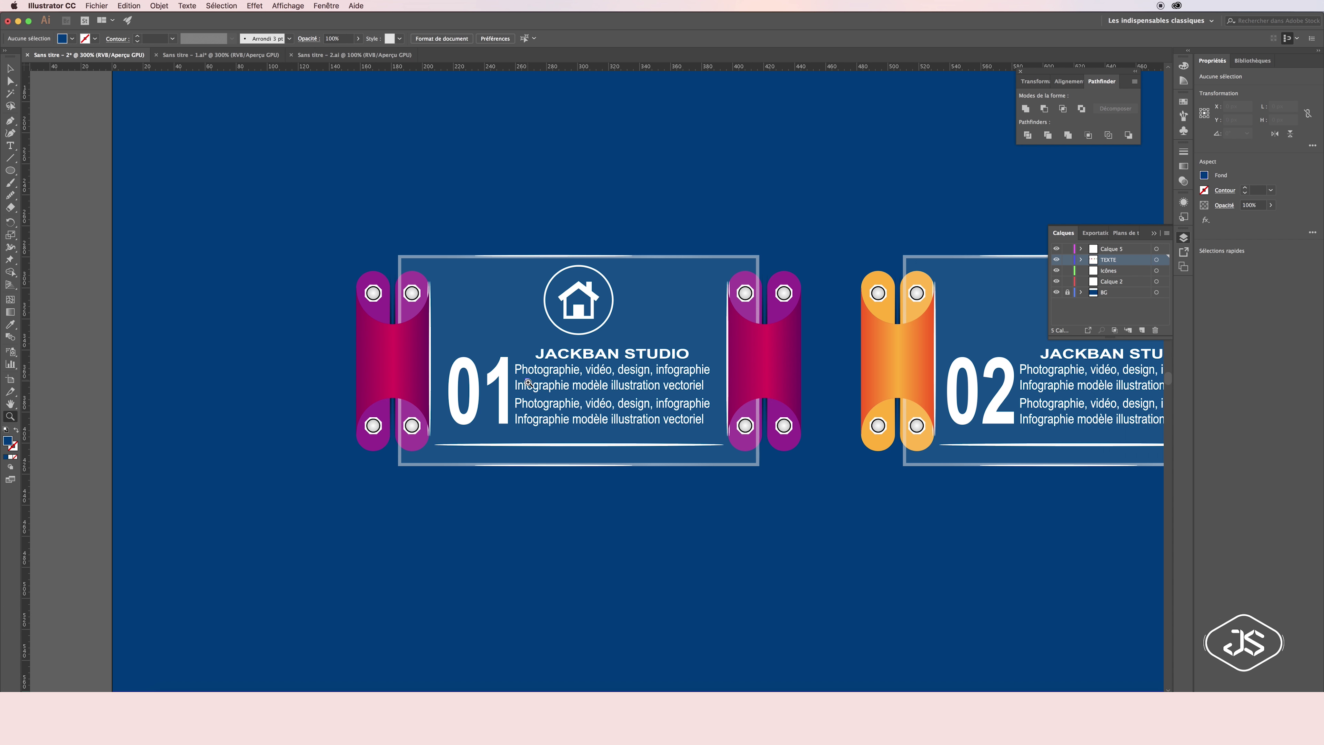
{"action": "left_click", "coordinate": [15, 65]}
Duplicate the thin white highlight ellipse and select both copies
{"action": "left_click", "coordinate": [430, 293]}
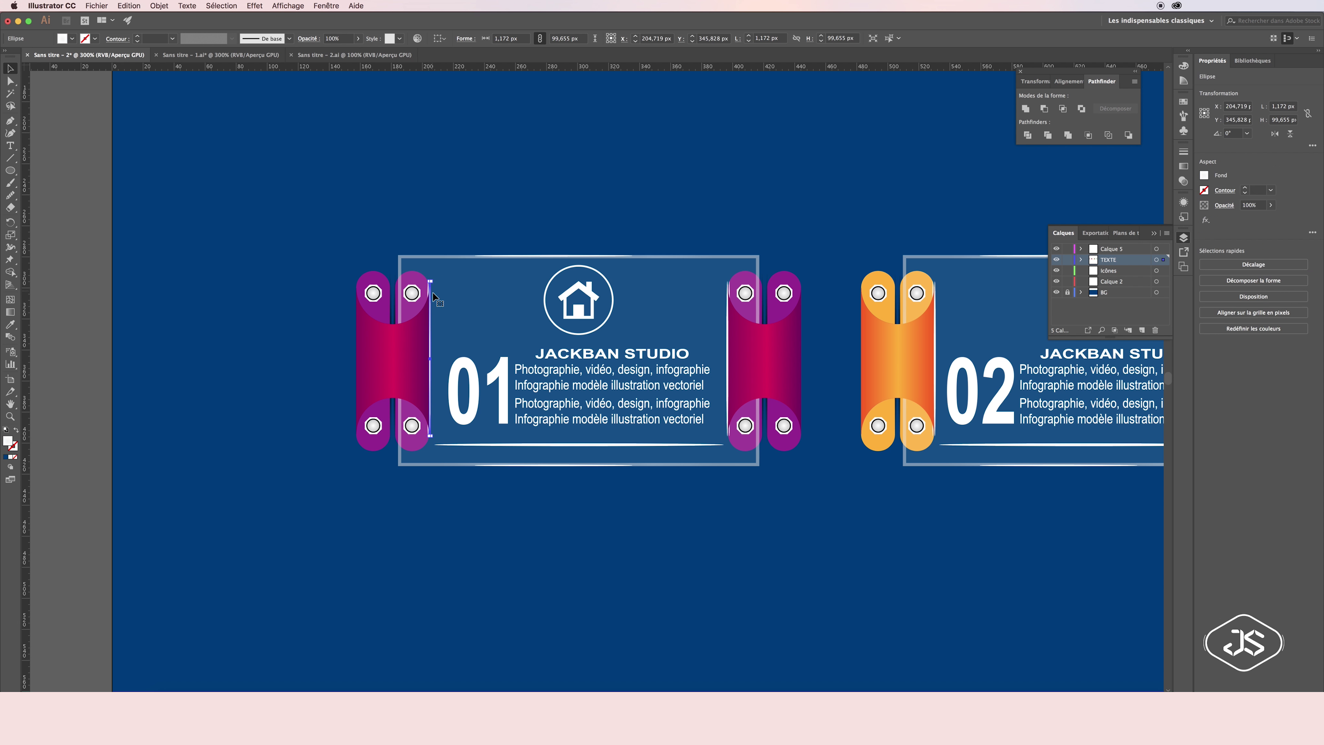
{"action": "left_click_drag", "start_coordinate": [728, 290], "coordinate": [727, 318]}
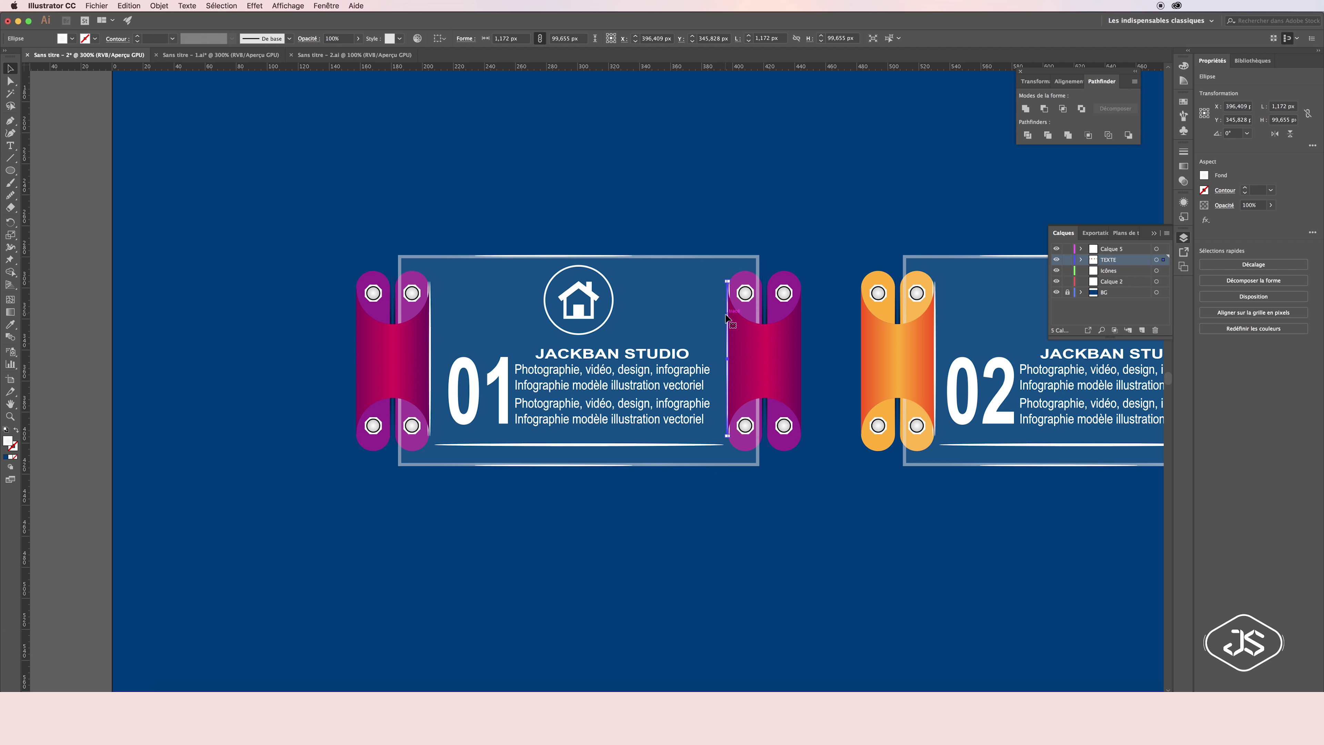
{"action": "left_click", "coordinate": [429, 308], "text": "shift"}
{"action": "left_click", "coordinate": [1183, 181]}
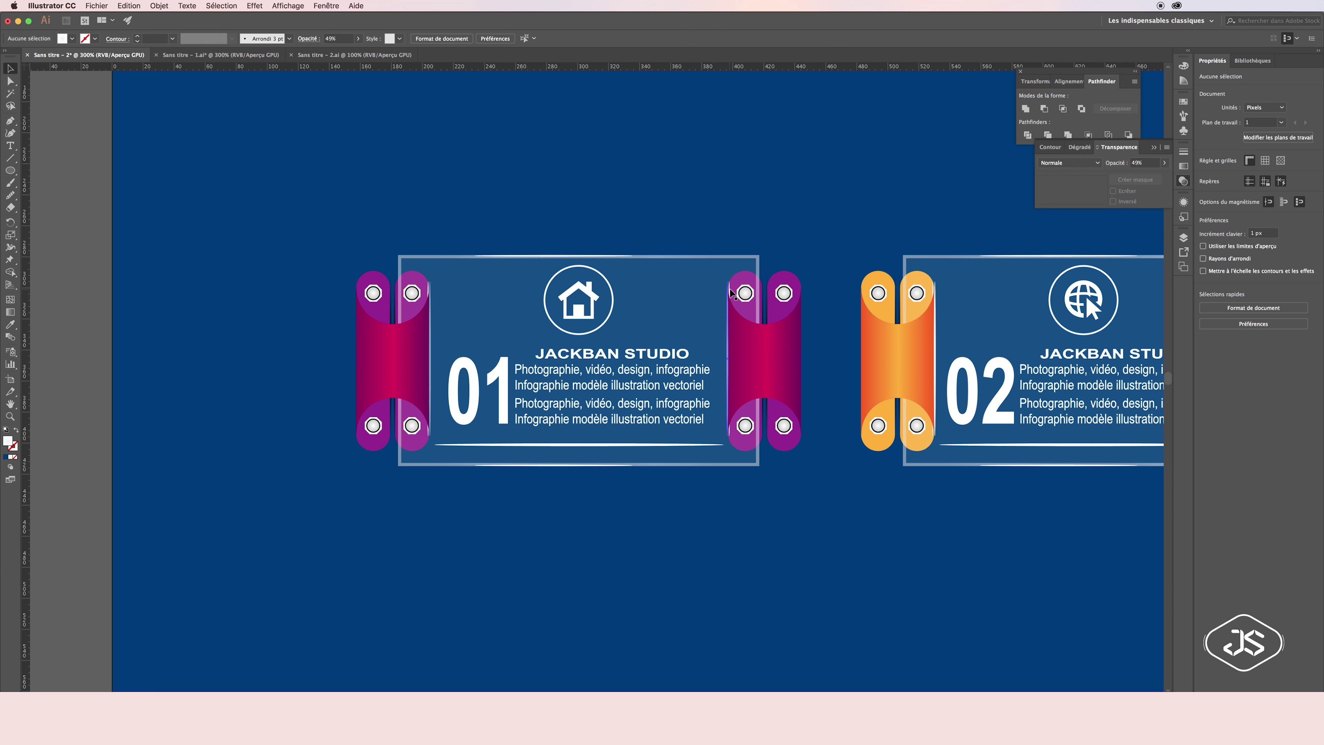
{"action": "key", "text": "z"}
{"action": "left_click", "coordinate": [738, 300]}
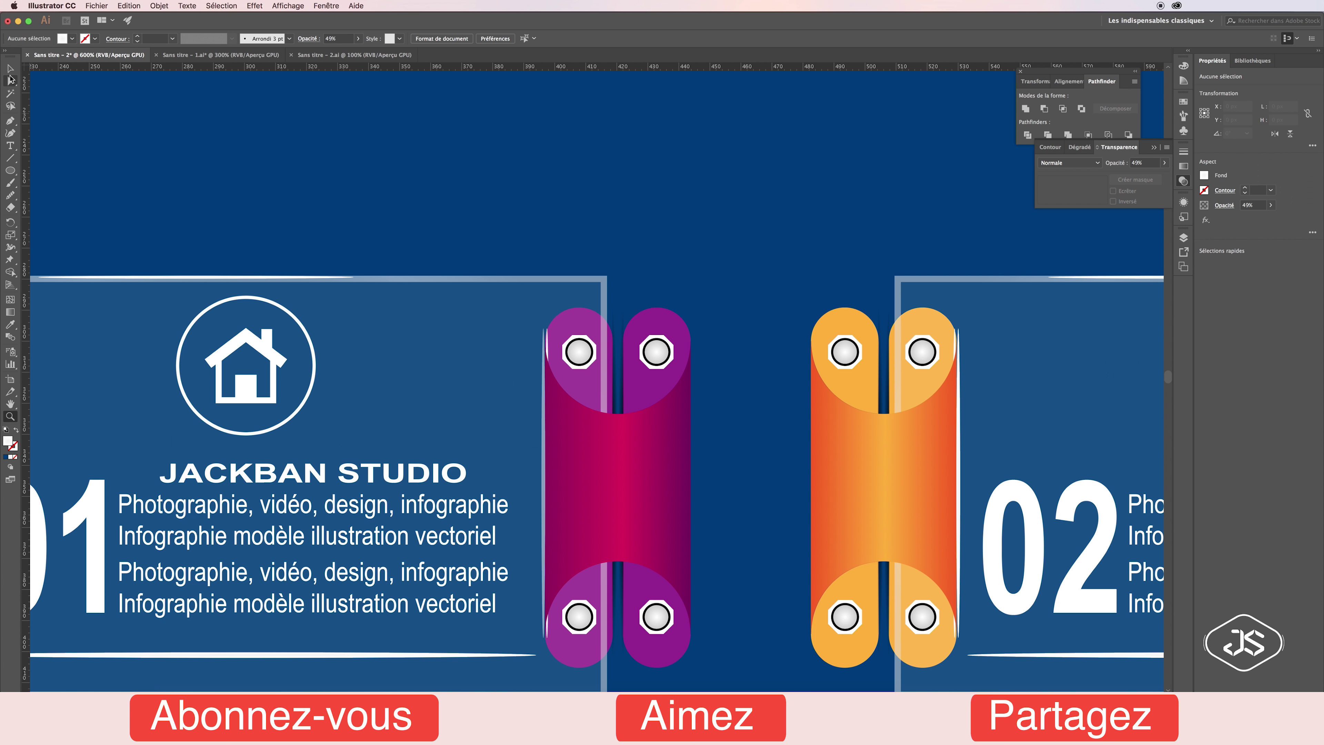
{"action": "key", "text": "v"}
Set the magenta hinge's thin highlight to about half opacity, hiding card 01's glass temporarily
{"action": "left_click", "coordinate": [560, 347]}
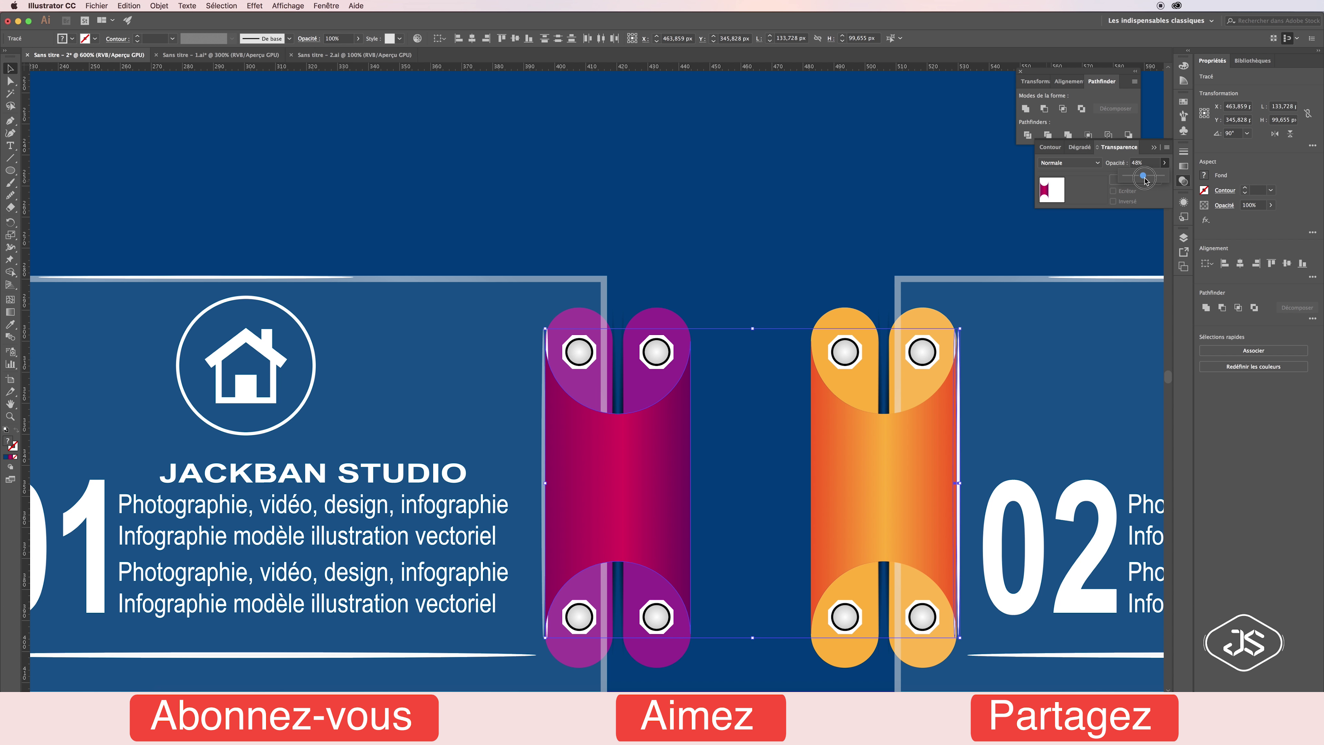
{"action": "left_click_drag", "start_coordinate": [1144, 180], "coordinate": [1145, 179]}
{"action": "left_click", "coordinate": [756, 209]}
{"action": "left_click", "coordinate": [549, 337]}
{"action": "left_click", "coordinate": [1183, 237]}
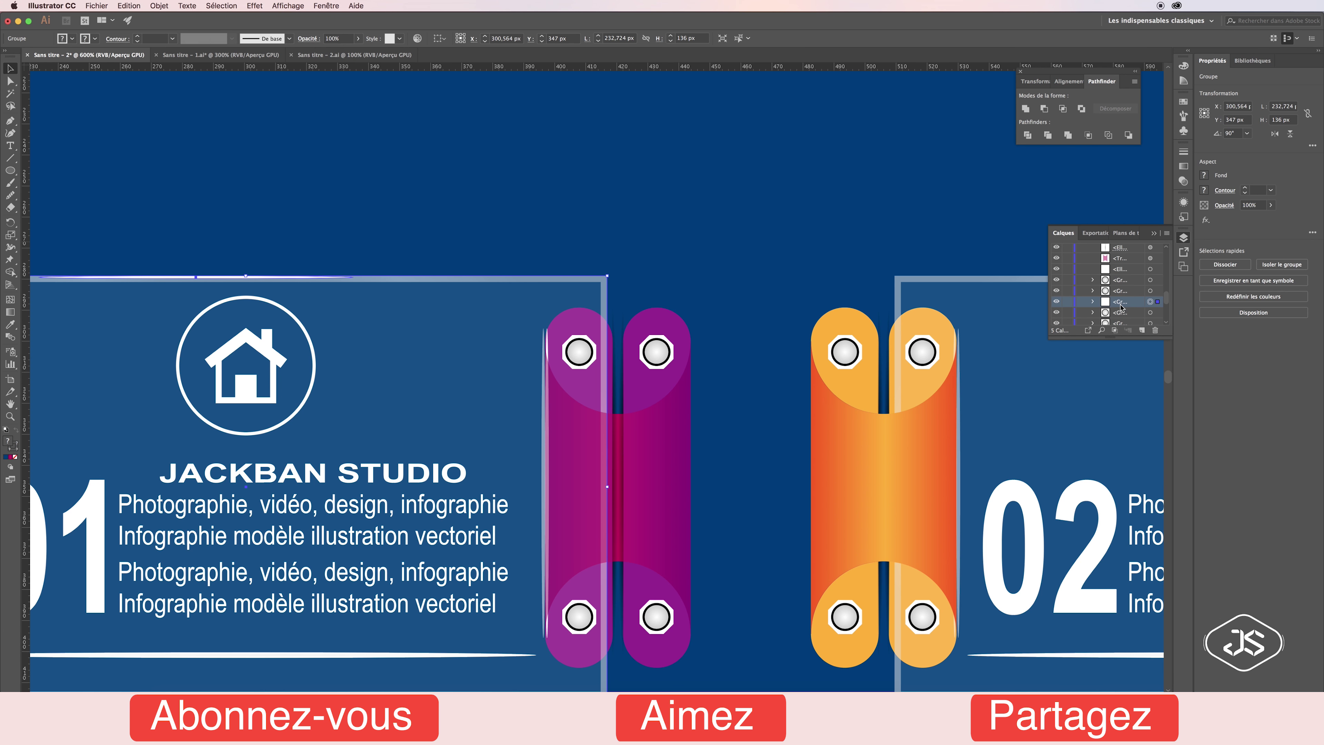
{"action": "left_click", "coordinate": [1056, 302]}
{"action": "left_click", "coordinate": [547, 347]}
{"action": "left_click", "coordinate": [1183, 181]}
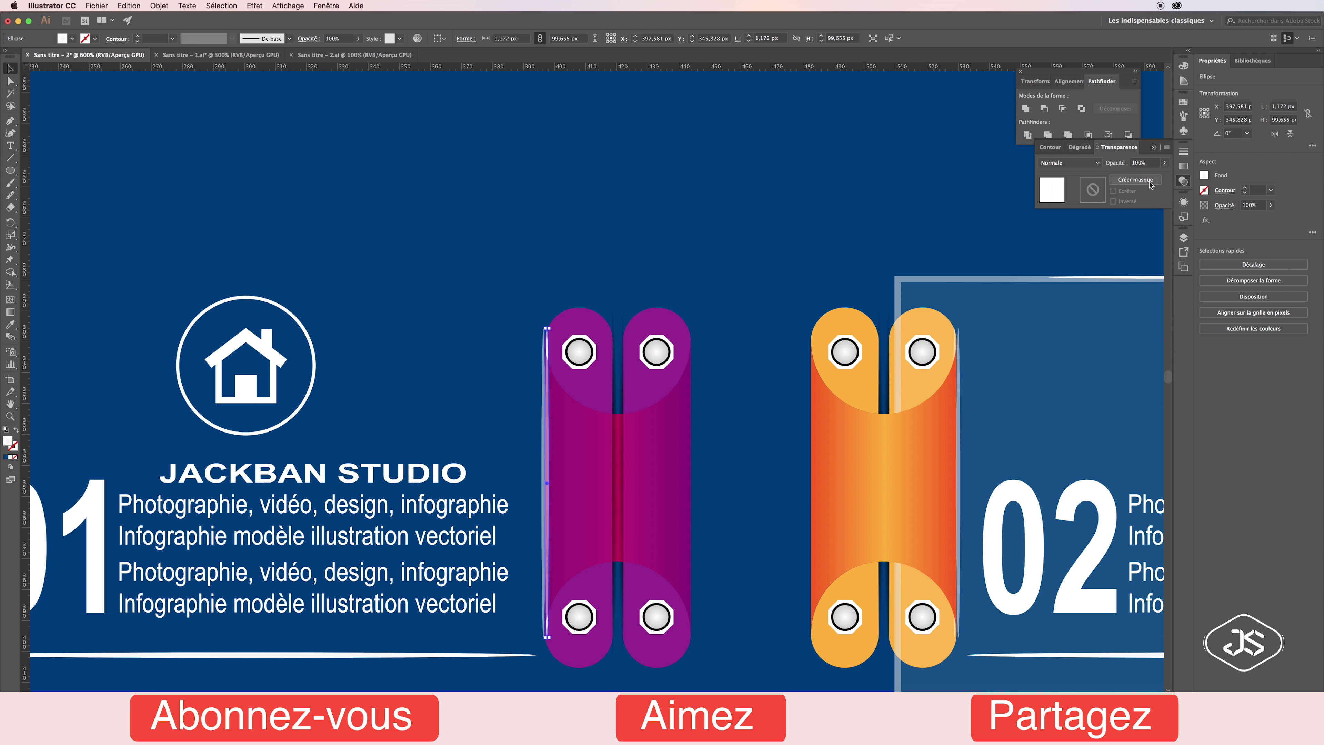
{"action": "left_click_drag", "start_coordinate": [1141, 180], "coordinate": [1145, 180]}
{"action": "left_click", "coordinate": [990, 240]}
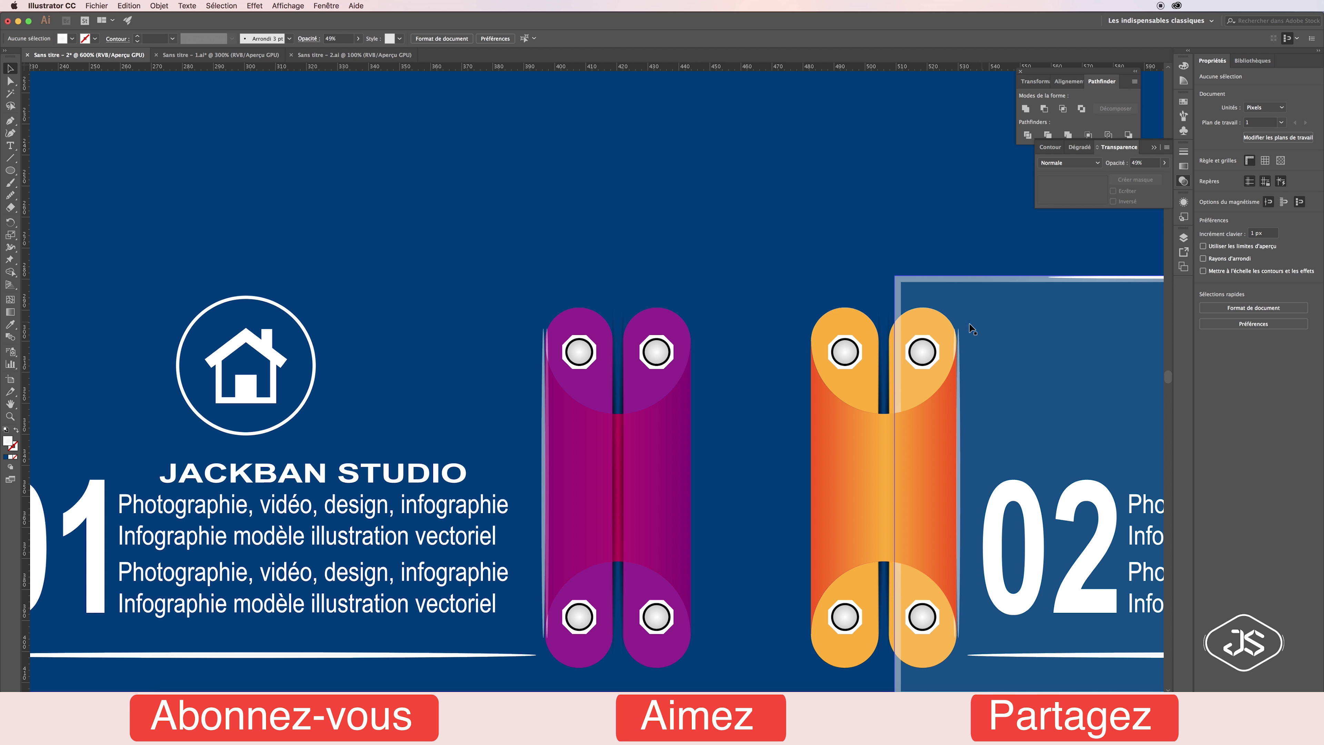
{"action": "left_click", "coordinate": [1183, 238]}
{"action": "left_click", "coordinate": [1056, 297]}
Lower the thin ellipse on panel 01's left hinge to about half opacity
{"action": "scroll", "coordinate": [656, 634], "scroll_direction": "left", "scroll_amount": 10}
{"action": "left_click", "coordinate": [579, 496]}
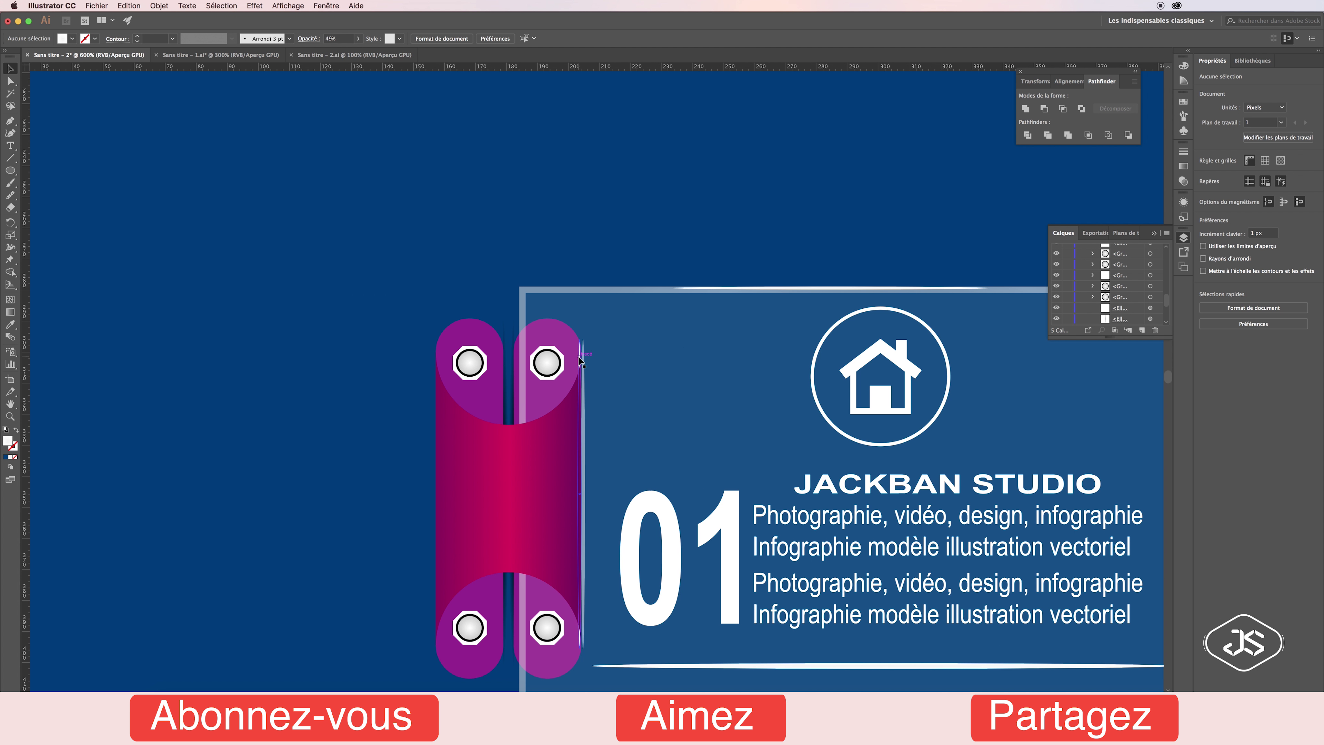
{"action": "left_click", "coordinate": [1183, 181]}
{"action": "left_click", "coordinate": [1163, 163]}
{"action": "left_click_drag", "start_coordinate": [1142, 176], "coordinate": [1149, 179]}
{"action": "left_click", "coordinate": [749, 204]}
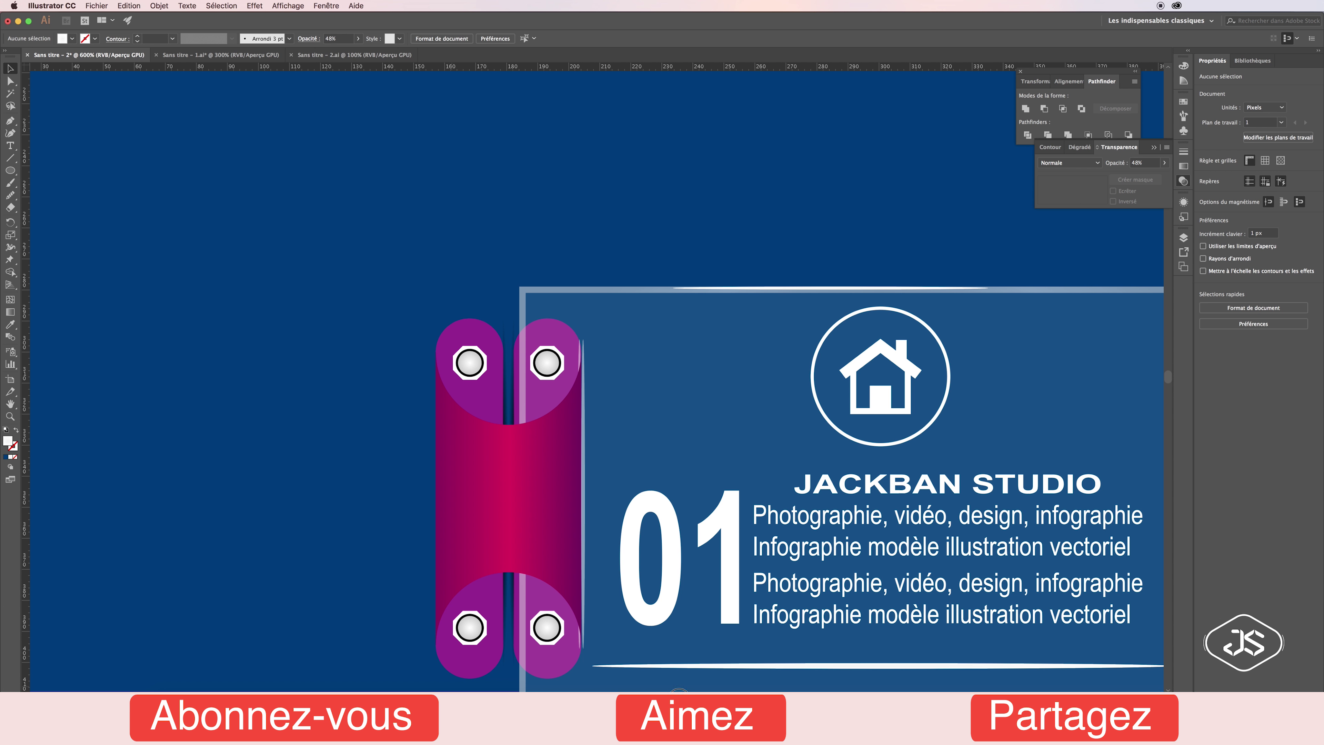
Lower the orange hinge's thin white highlight to about half opacity
{"action": "scroll", "coordinate": [597, 485], "scroll_direction": "right", "scroll_amount": 15}
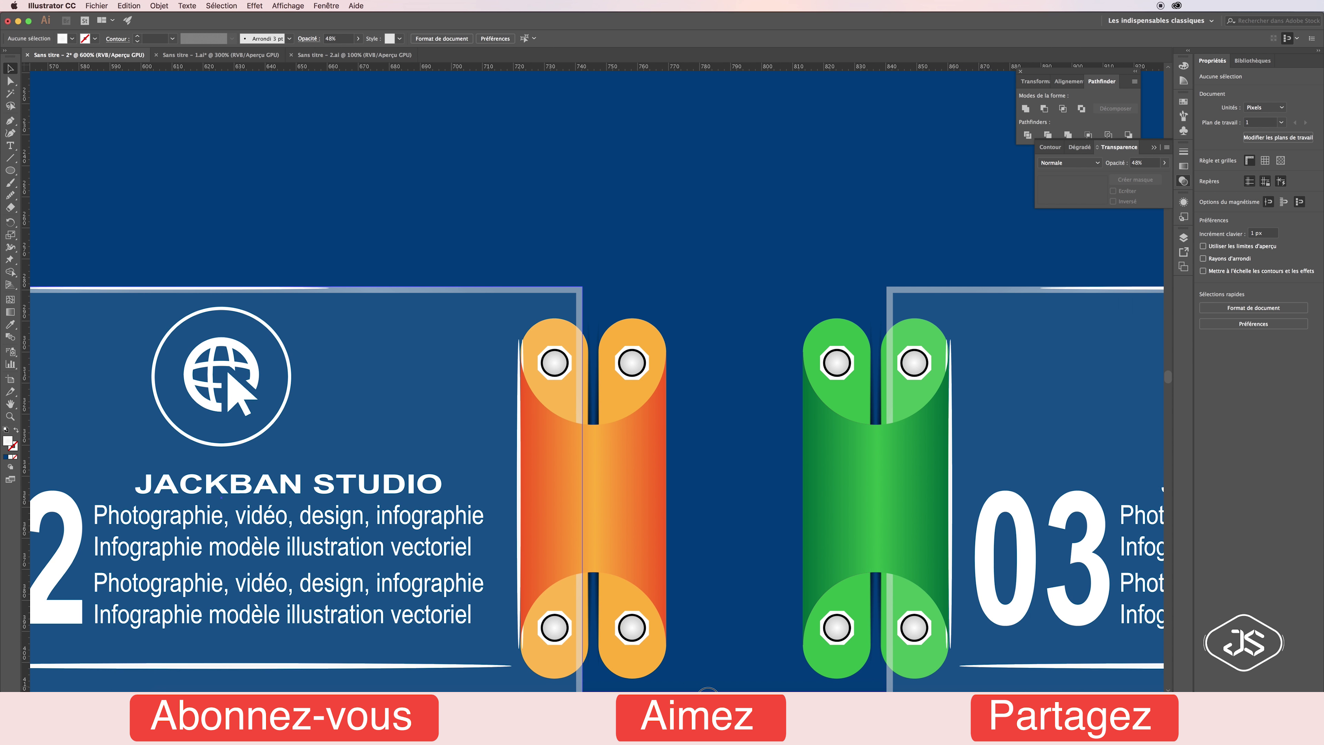
{"action": "left_click", "coordinate": [519, 360]}
{"action": "left_click", "coordinate": [524, 361]}
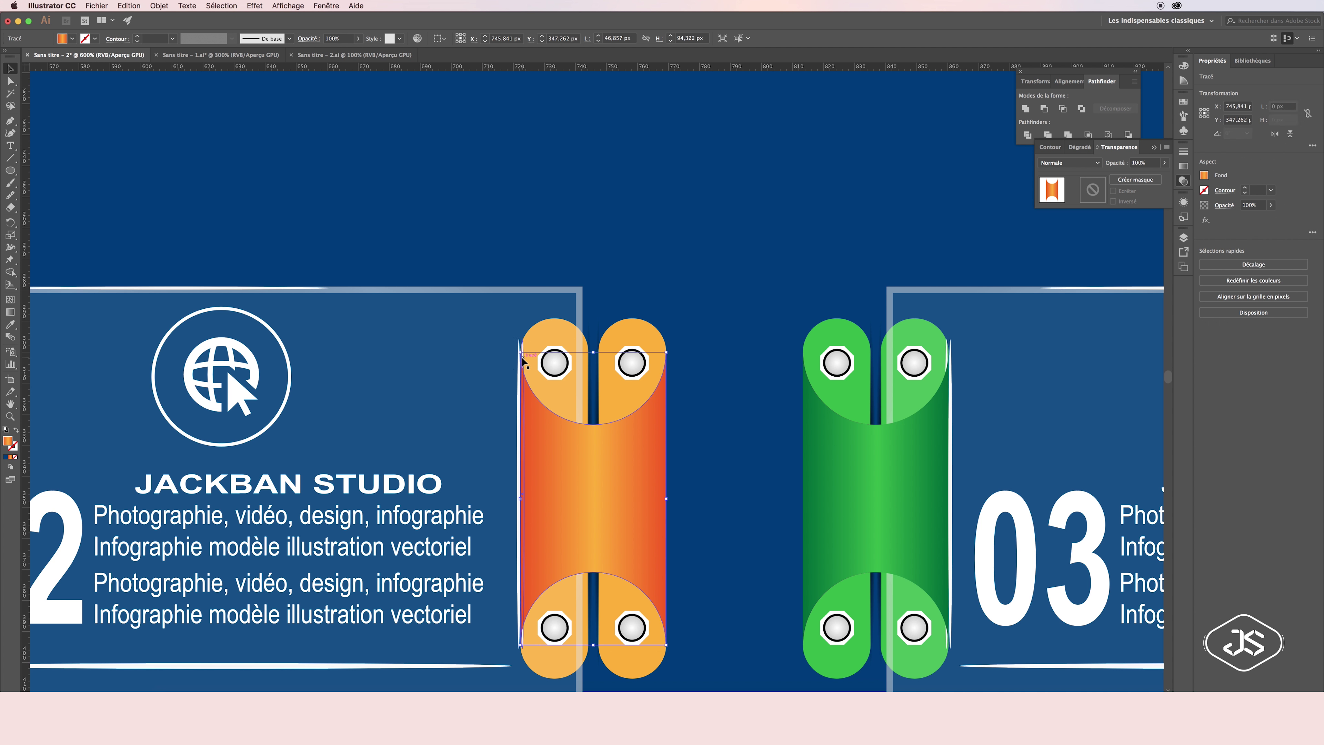
{"action": "left_click", "coordinate": [519, 376], "text": "shift"}
{"action": "left_click", "coordinate": [614, 275]}
{"action": "left_click", "coordinate": [524, 352]}
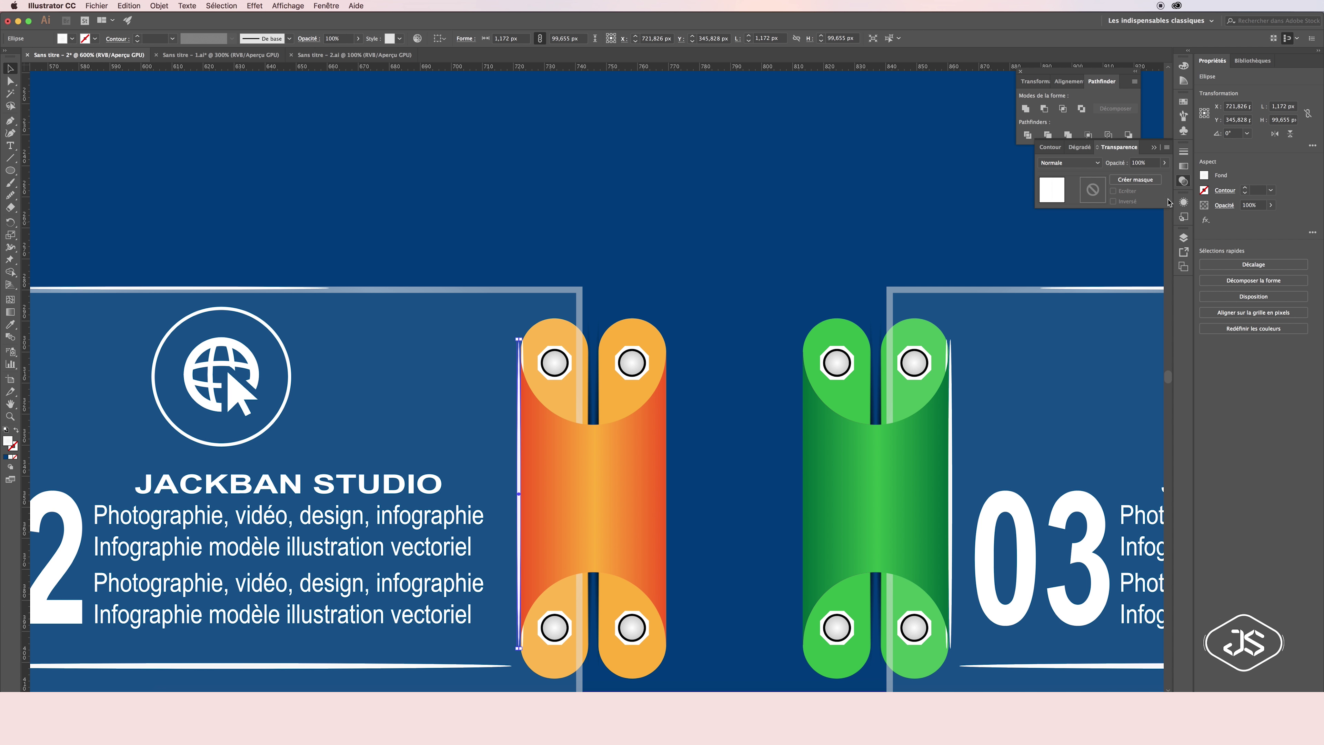
{"action": "key", "text": "super+z"}
{"action": "key", "text": "super+z"}
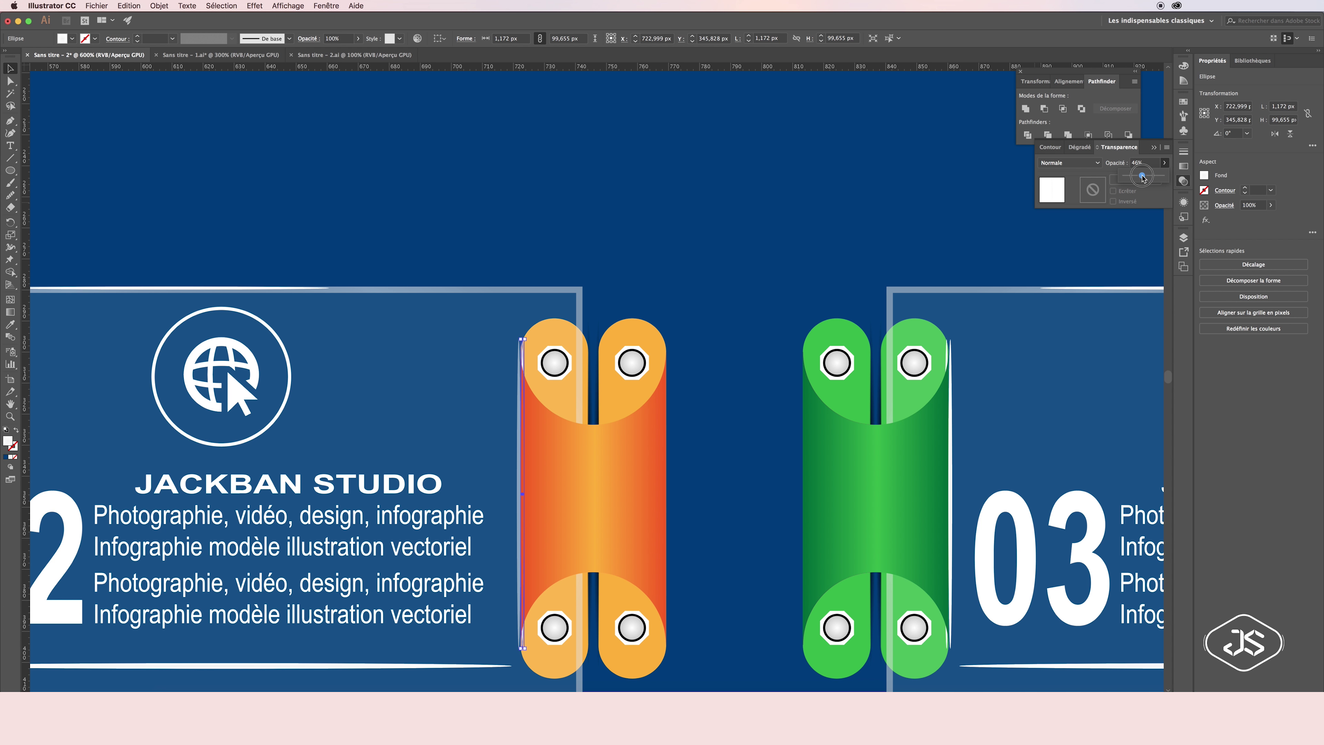
{"action": "left_click_drag", "start_coordinate": [1141, 178], "coordinate": [1141, 177]}
{"action": "left_click", "coordinate": [795, 246]}
Select the green hinge's thin white ellipse and undo an accidental nudge
{"action": "scroll", "coordinate": [728, 459], "scroll_direction": "right", "scroll_amount": 10}
{"action": "scroll", "coordinate": [728, 458], "scroll_direction": "left", "scroll_amount": 1}
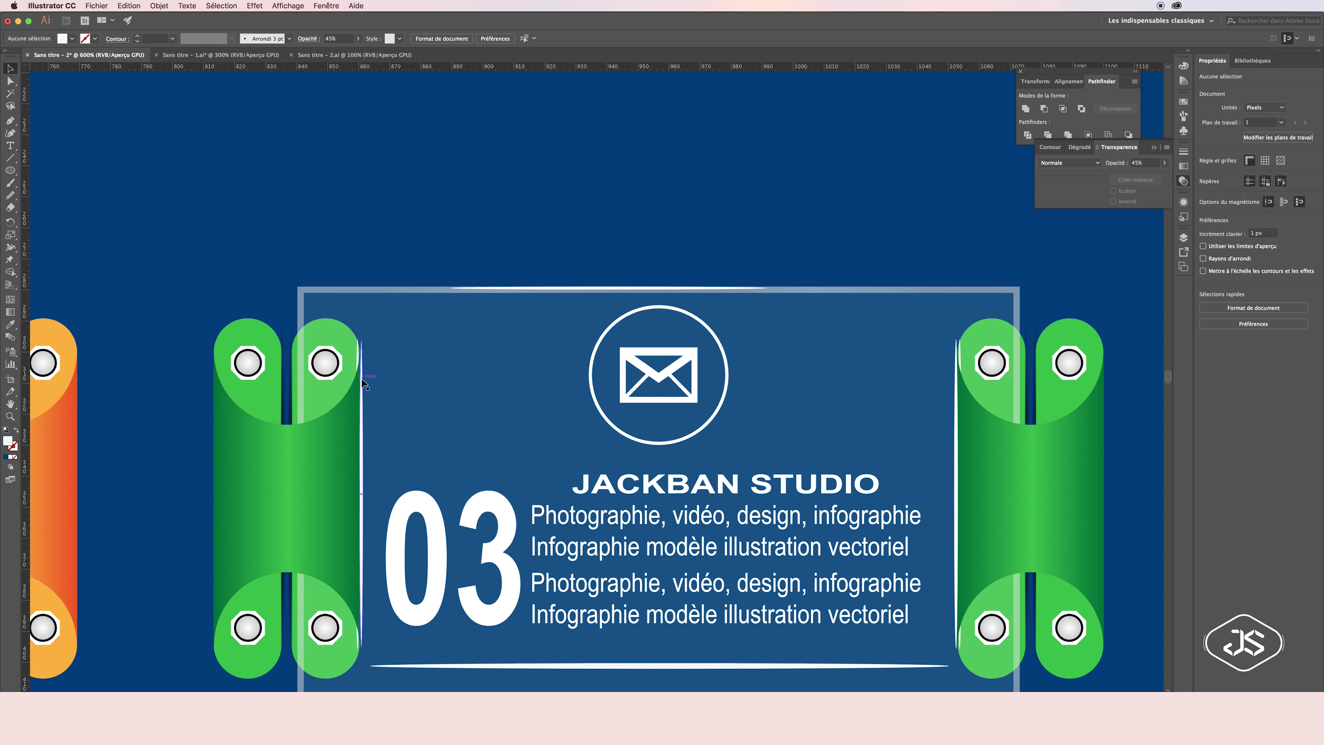
{"action": "left_click", "coordinate": [545, 301]}
{"action": "right_click", "coordinate": [515, 348]}
{"action": "left_click", "coordinate": [533, 302]}
{"action": "left_click", "coordinate": [360, 360]}
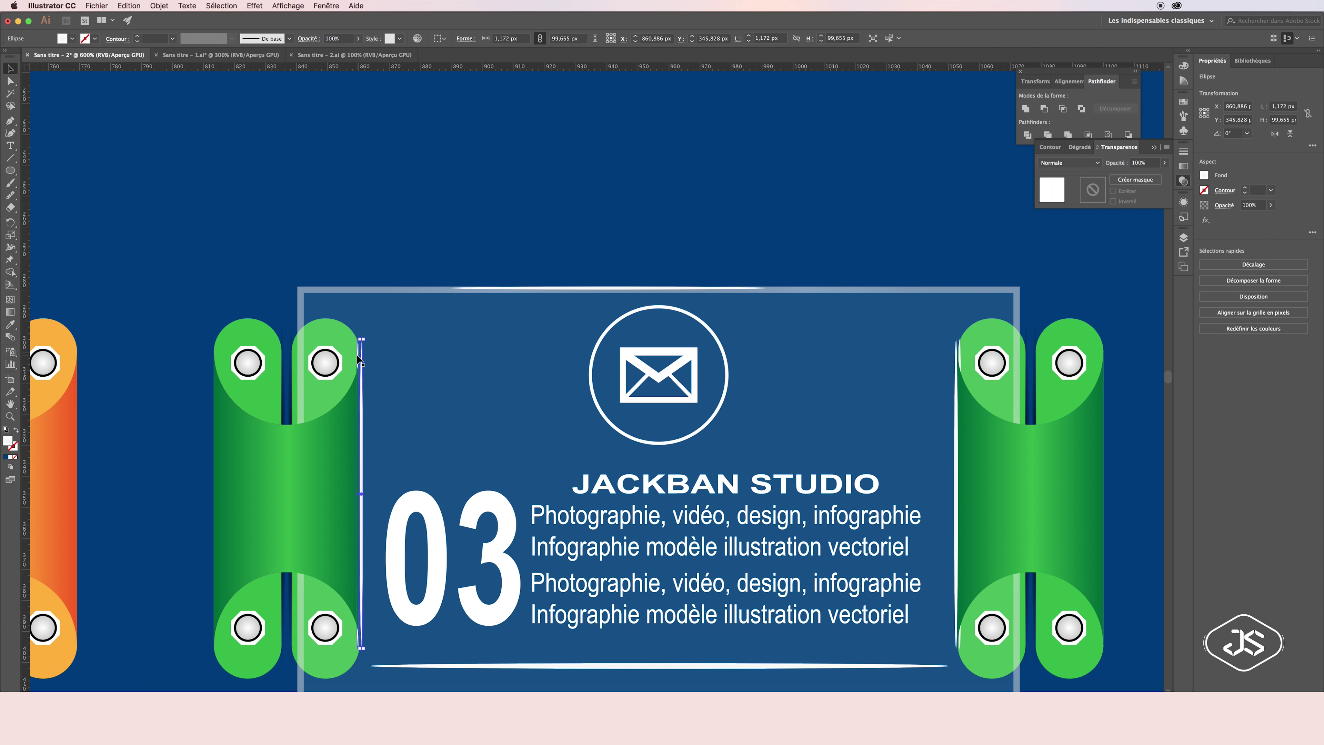
{"action": "left_click", "coordinate": [357, 355]}
{"action": "left_click", "coordinate": [360, 373]}
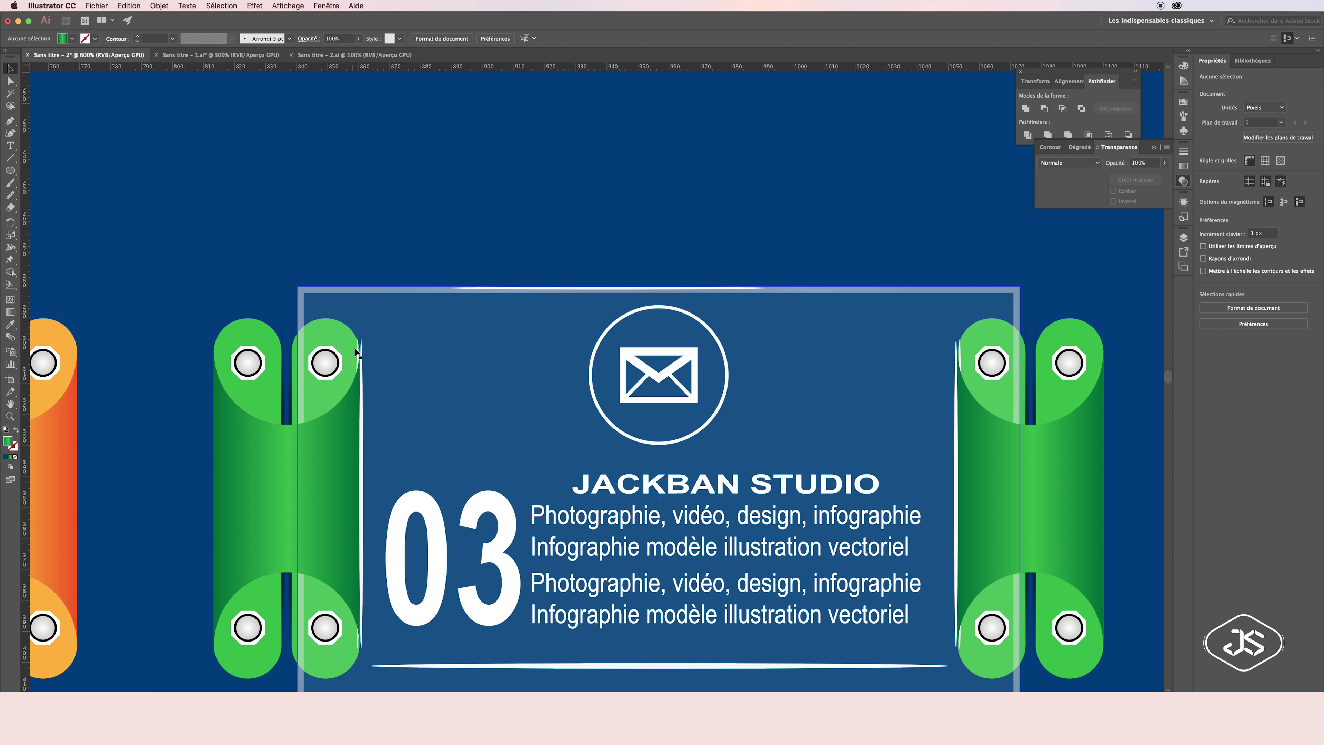
{"action": "key", "text": "ctrl+z"}
{"action": "key", "text": "ctrl+z"}
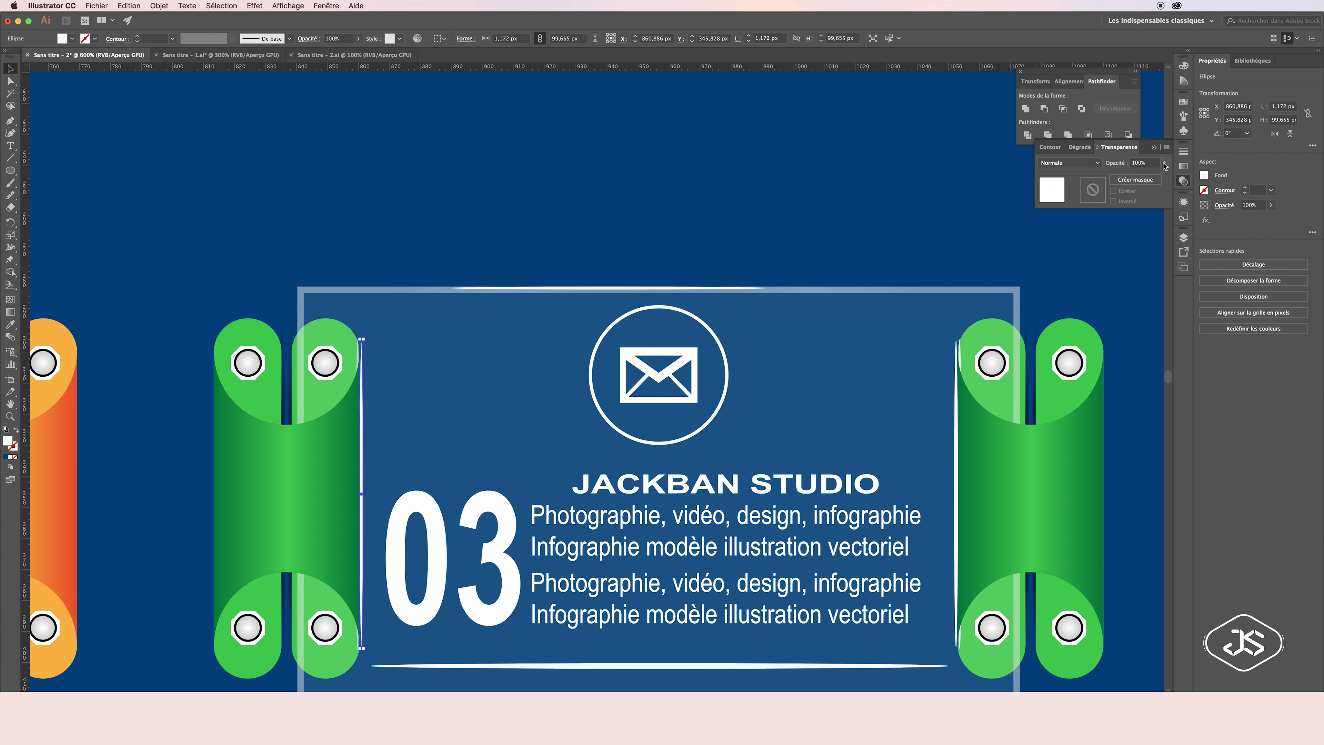
Set the right green hinge's thin ellipse to about half opacity
{"action": "left_click", "coordinate": [956, 385]}
{"action": "key", "text": "ctrl+shift+a"}
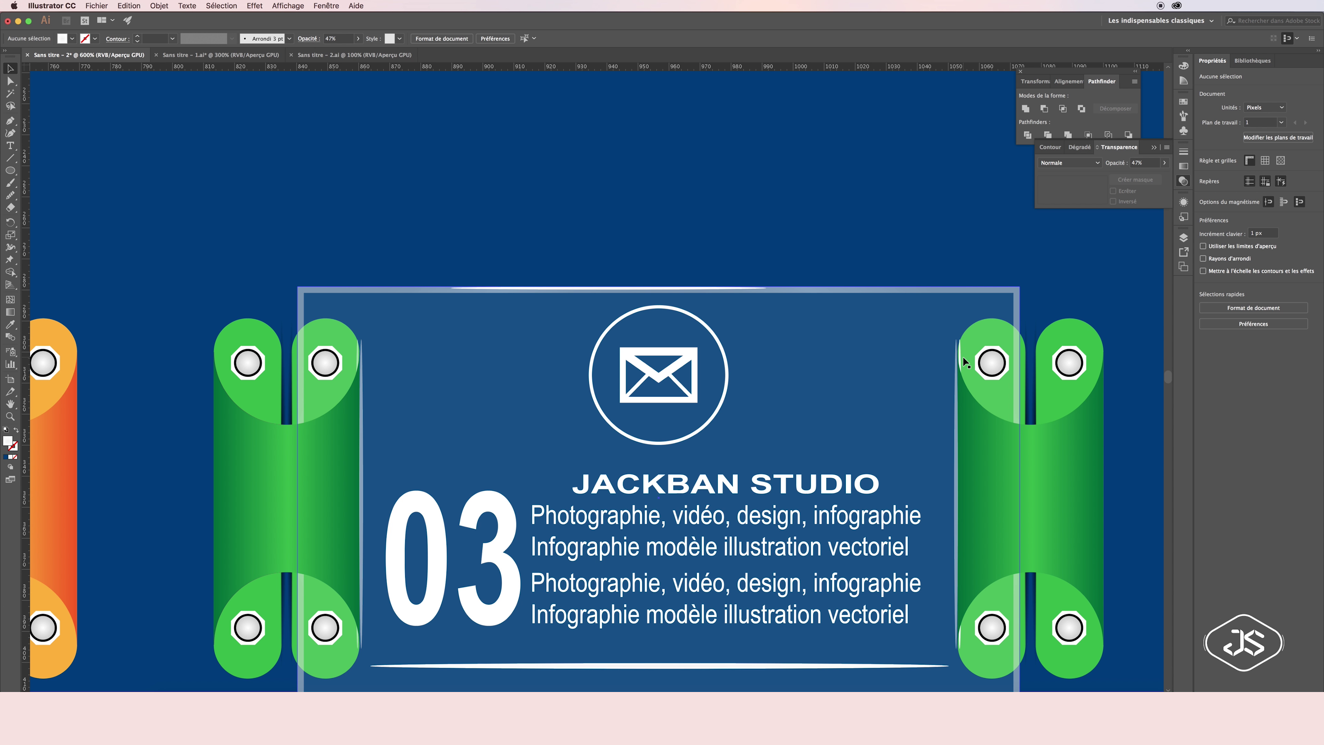
{"action": "left_click", "coordinate": [963, 361]}
{"action": "left_click", "coordinate": [1163, 162]}
{"action": "left_click_drag", "start_coordinate": [1141, 176], "coordinate": [1146, 178]}
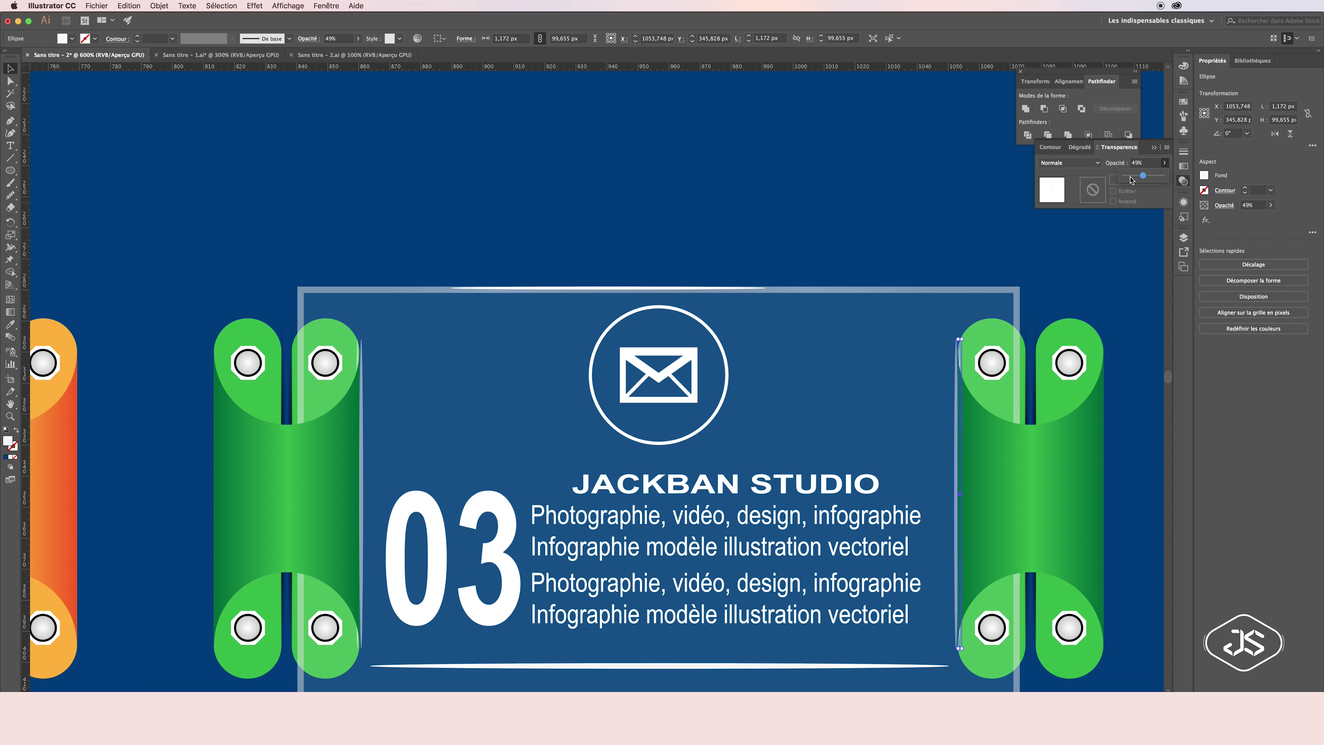
{"action": "key", "text": "ctrl+shift+a"}
{"action": "key", "text": "ctrl+1"}
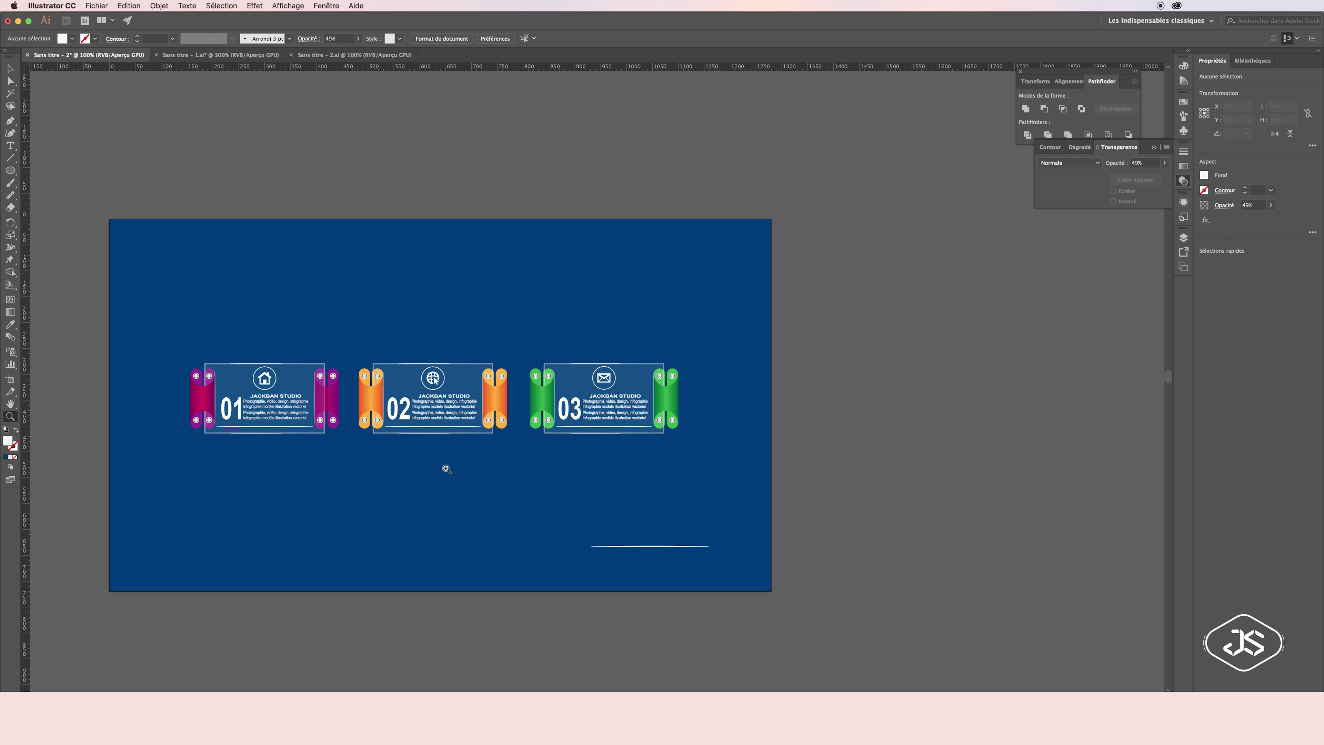
Delete the stray white line at the bottom of the artboard
{"action": "left_click", "coordinate": [10, 68]}
{"action": "left_click", "coordinate": [650, 546]}
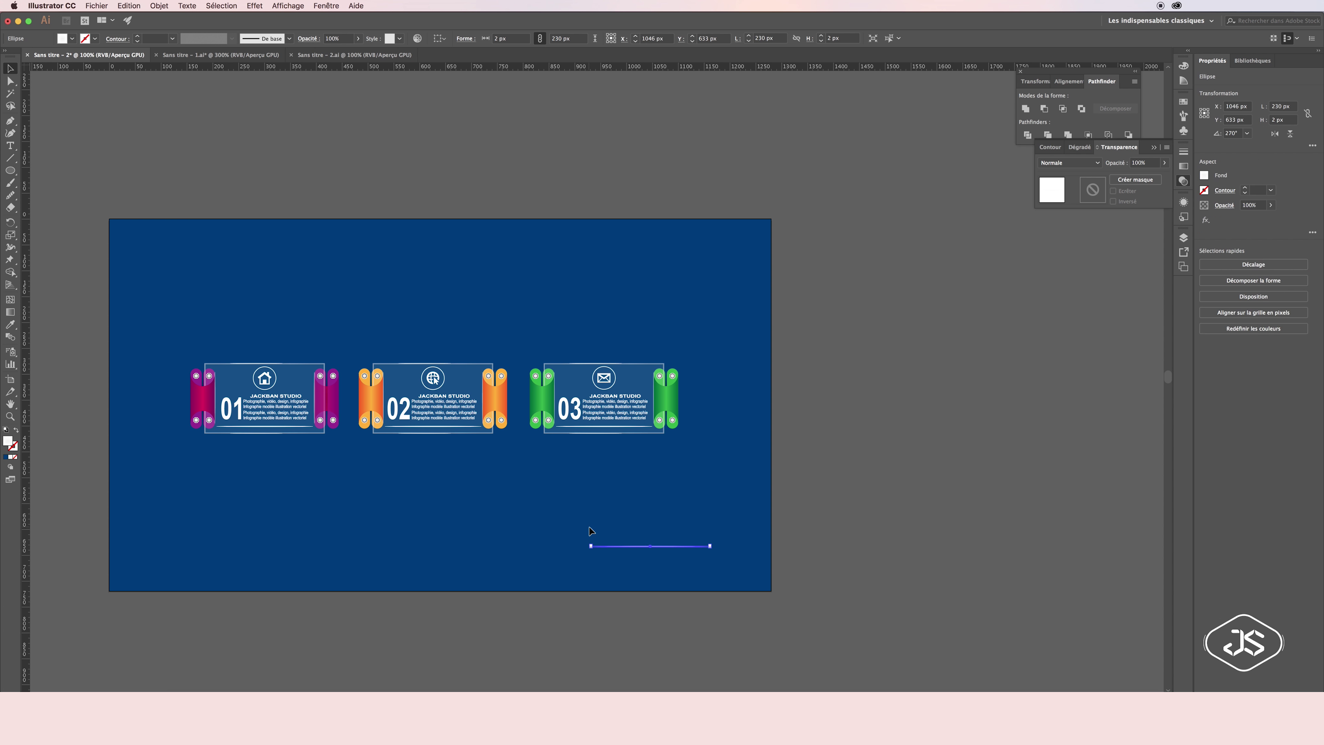
{"action": "key", "text": "Delete"}
{"action": "scroll", "coordinate": [521, 469], "scroll_direction": "right", "scroll_amount": 3}
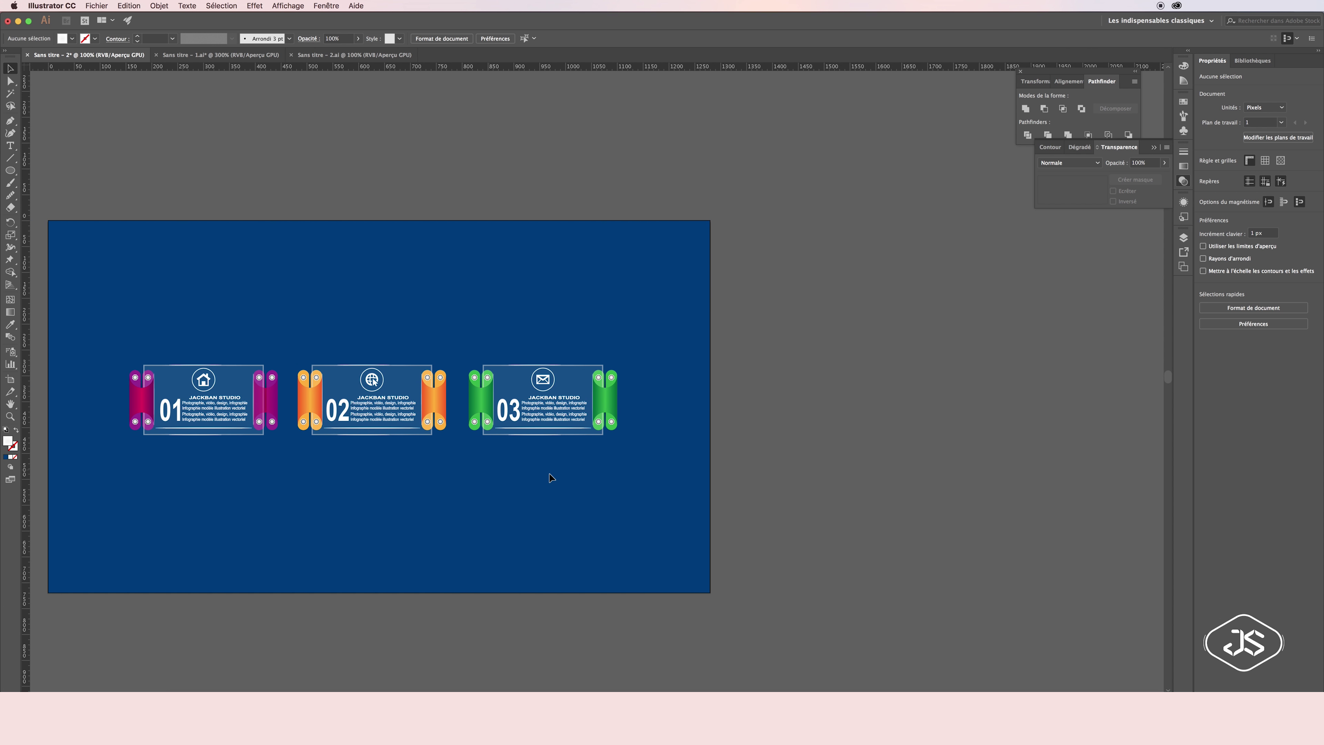
{"action": "scroll", "coordinate": [550, 477], "scroll_direction": "left", "scroll_amount": 10}
{"action": "scroll", "coordinate": [550, 477], "scroll_direction": "right", "scroll_amount": 4}
{"action": "scroll", "coordinate": [550, 477], "scroll_direction": "right", "scroll_amount": 3}
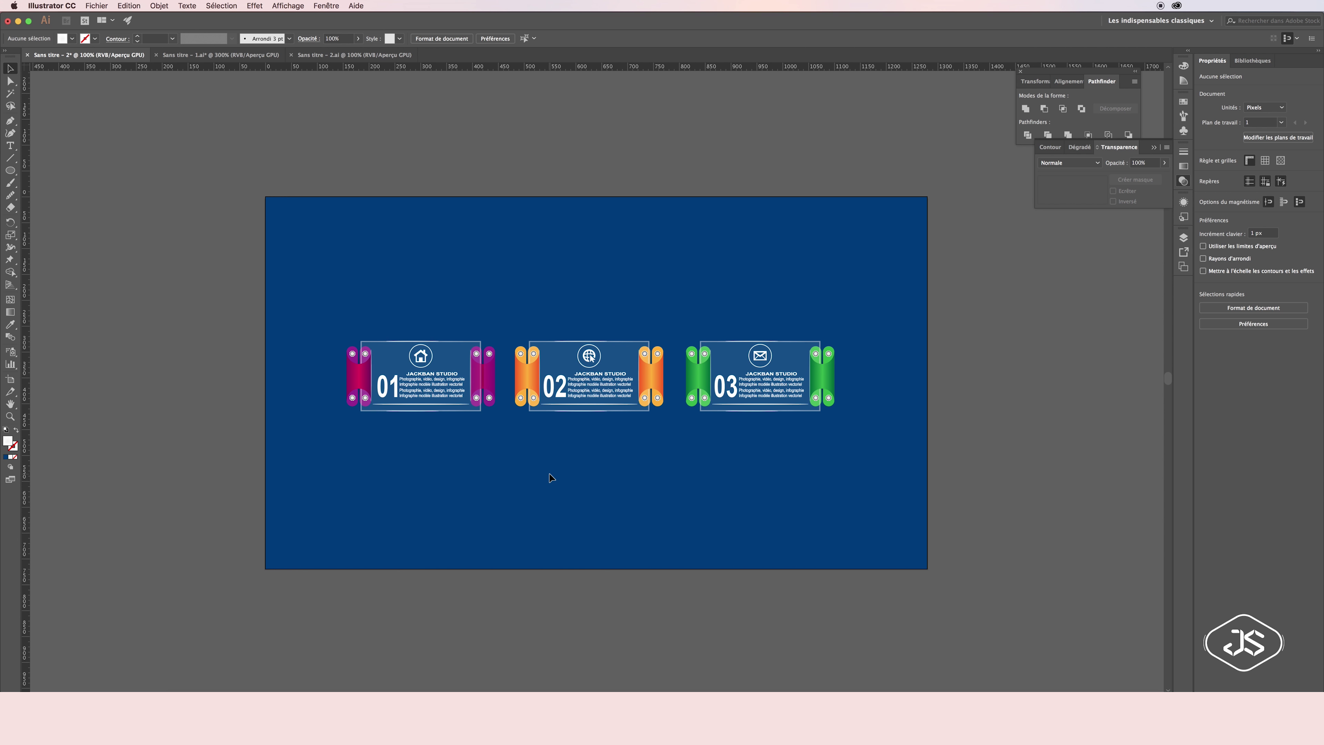
Marquee-select the three numbered panels, group them, and zoom out to 100%
{"action": "key", "text": "ctrl+plus"}
{"action": "scroll", "coordinate": [582, 443], "scroll_direction": "down", "scroll_amount": 1}
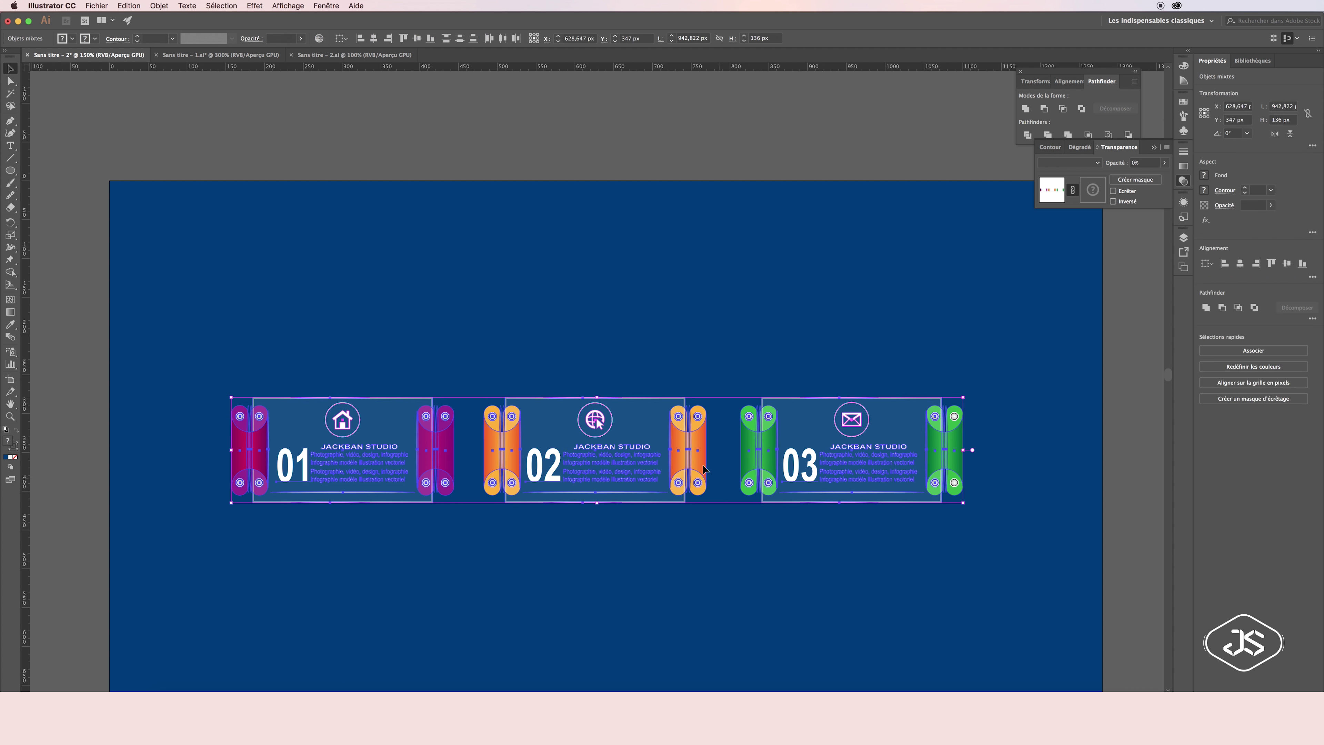
{"action": "scroll", "coordinate": [989, 503], "scroll_direction": "down", "scroll_amount": 1}
{"action": "left_click", "coordinate": [477, 353]}
{"action": "left_click_drag", "start_coordinate": [477, 354], "coordinate": [750, 500]}
{"action": "right_click", "coordinate": [614, 442]}
{"action": "left_click", "coordinate": [641, 509]}
{"action": "left_click", "coordinate": [365, 432], "text": "shift"}
{"action": "right_click", "coordinate": [354, 431]}
{"action": "left_click", "coordinate": [381, 502]}
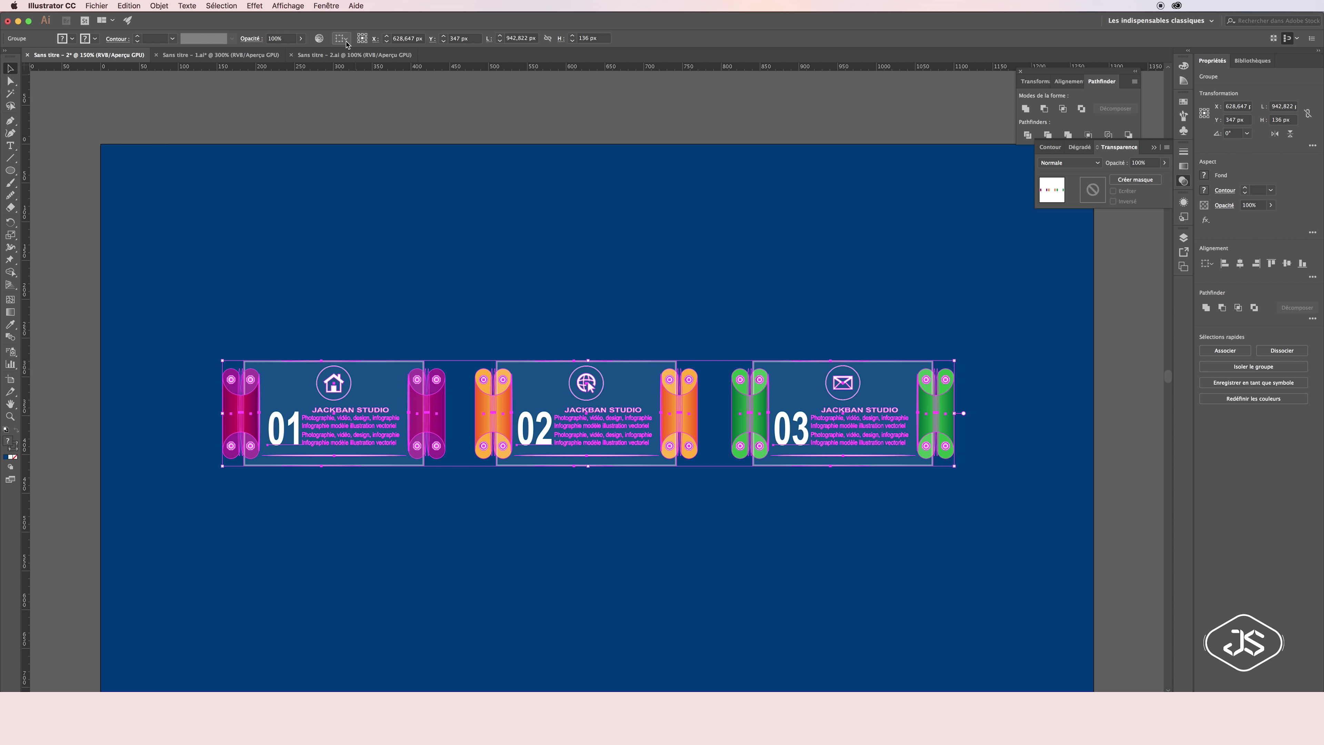
{"action": "key", "text": "ctrl+shift+a"}
{"action": "key", "text": "ctrl+minus"}
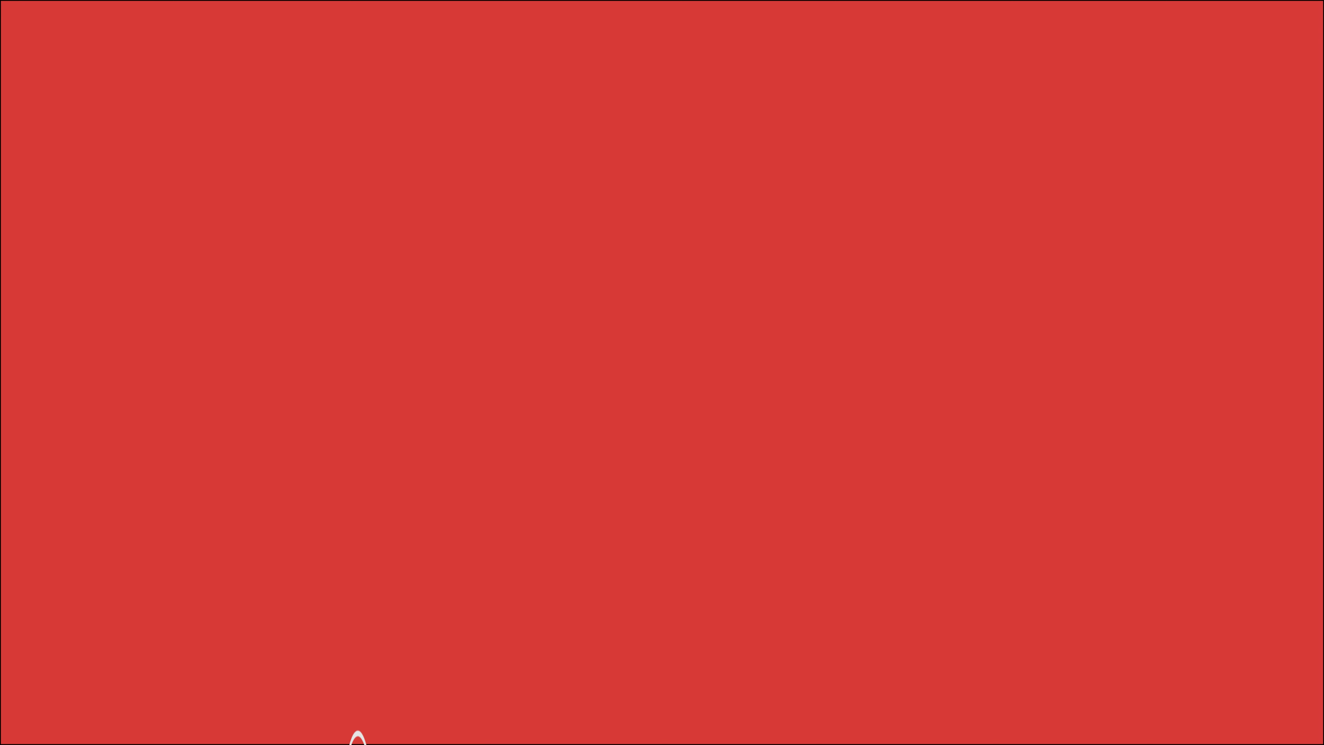